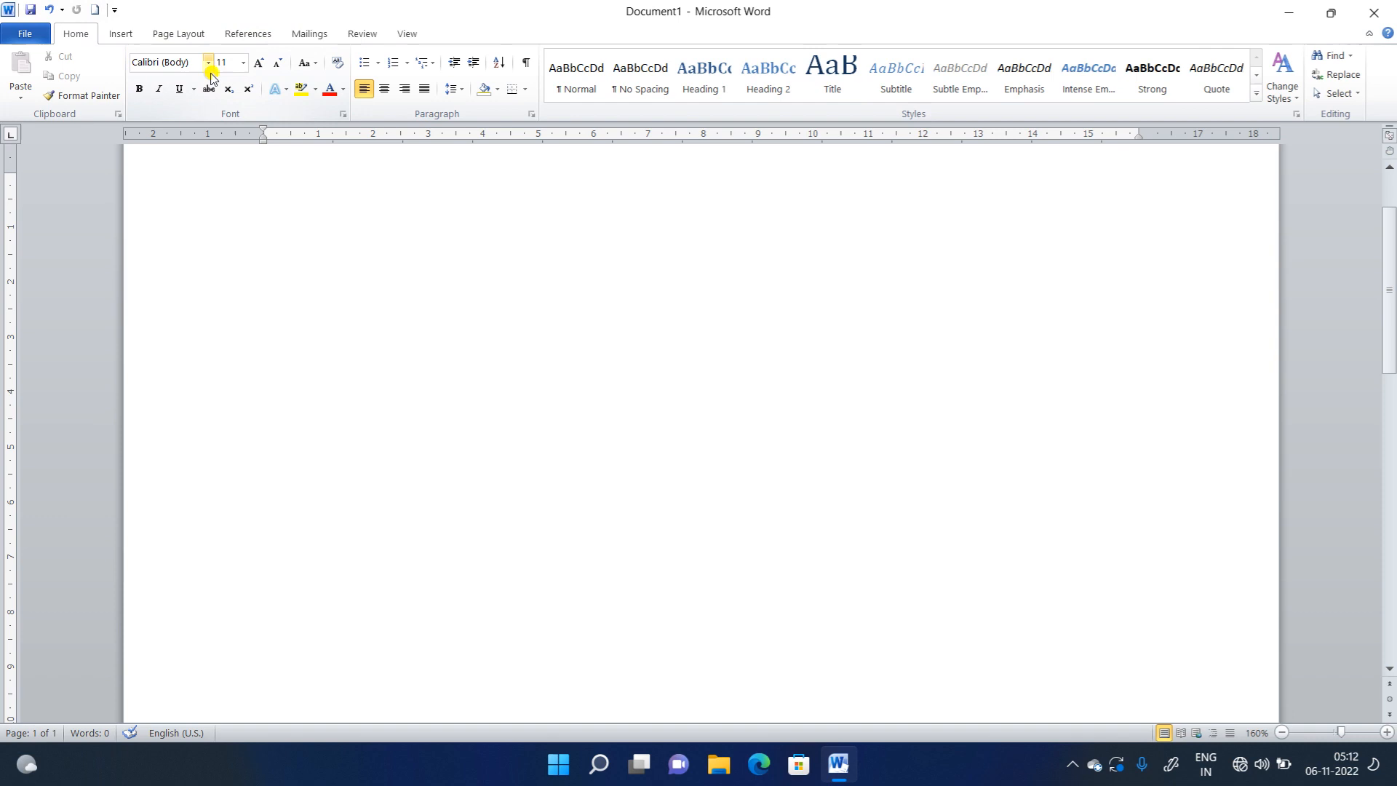
- Generate sample paragraphs in the blank document with the =rand() formula
{"action": "left_click", "coordinate": [253, 84]}
{"action": "scroll", "coordinate": [271, 184], "scroll_direction": "up", "scroll_amount": 1}
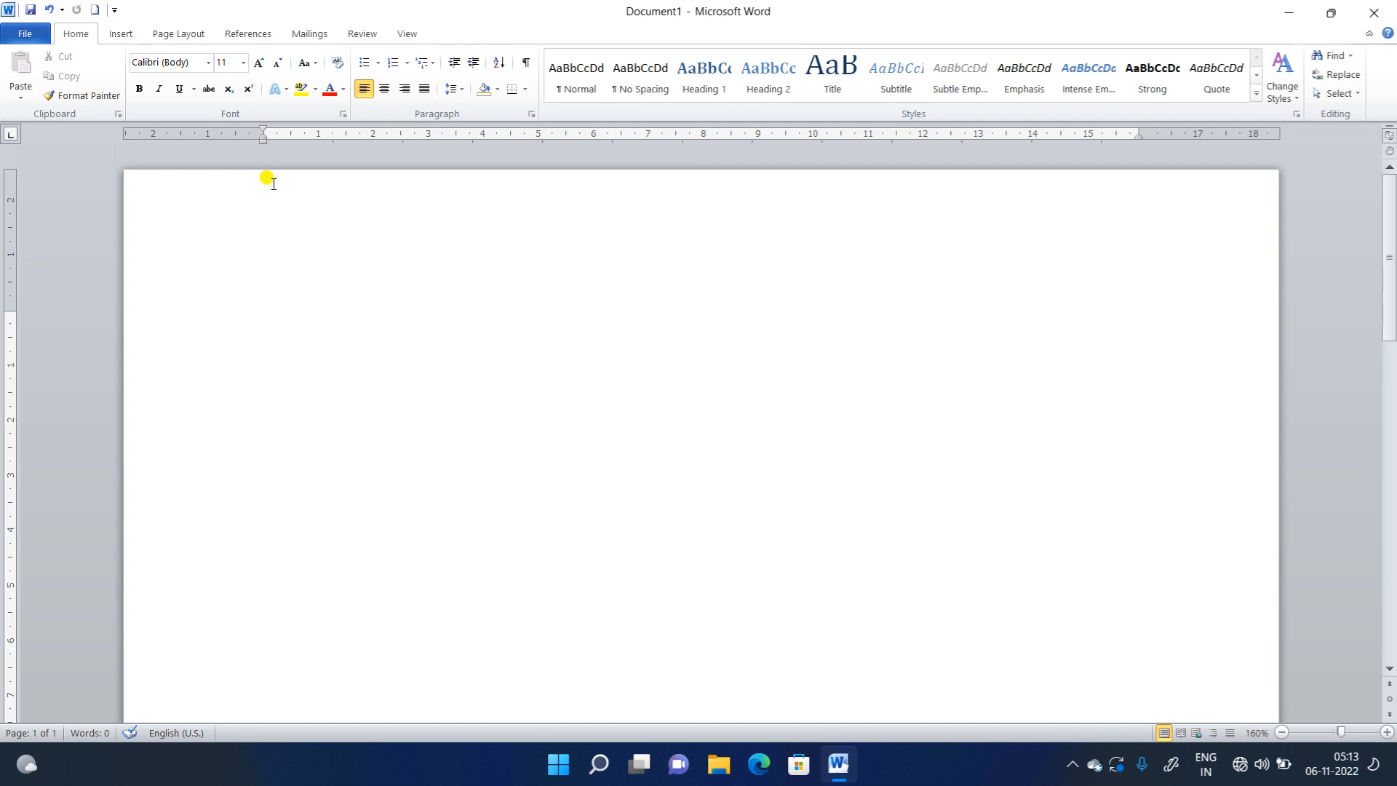
{"action": "type", "text": "=rand()"}
{"action": "key", "text": "Return"}
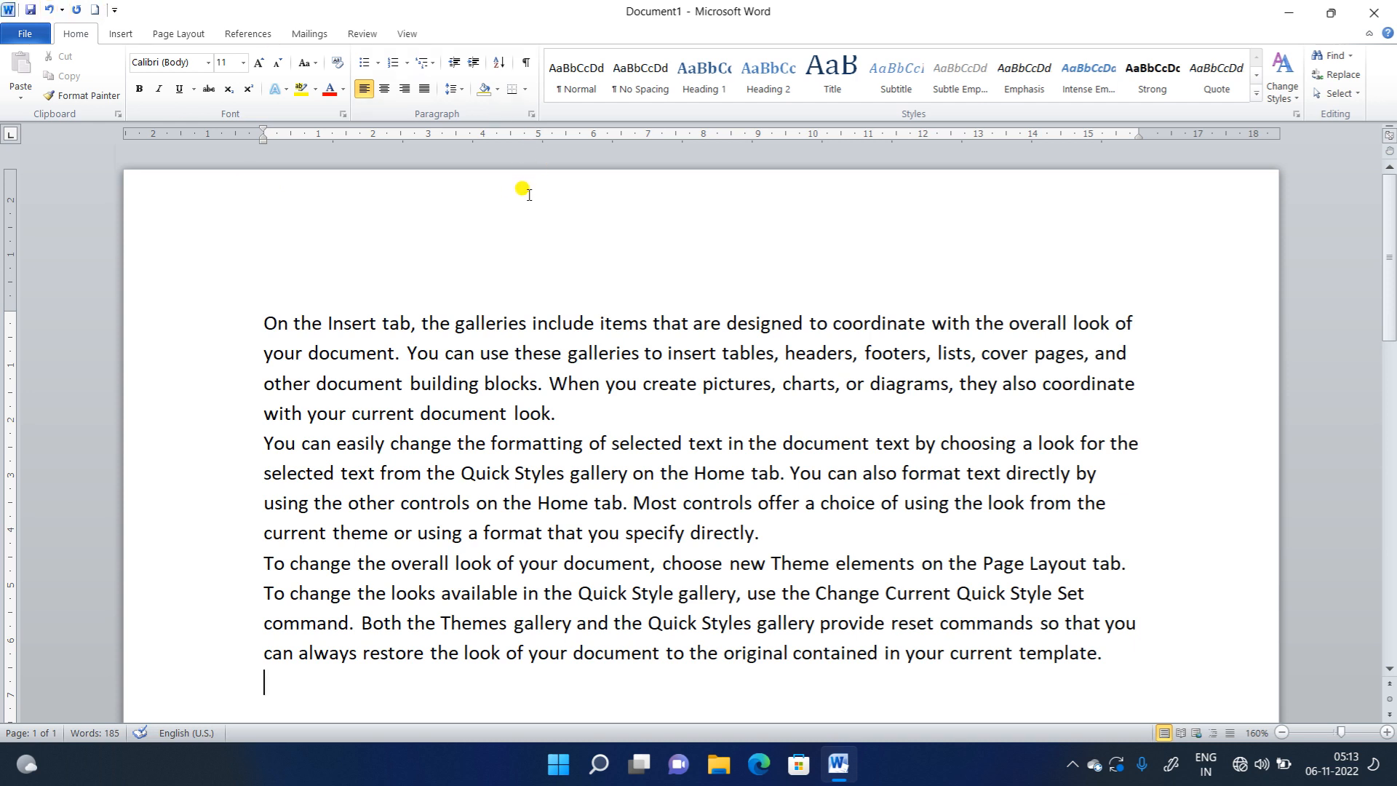
- Set the font of the first paragraph, beginning "On the Insert tab", to Bahnschrift SemiBold SemiConden
{"action": "left_click_drag", "start_coordinate": [561, 412], "coordinate": [262, 318]}
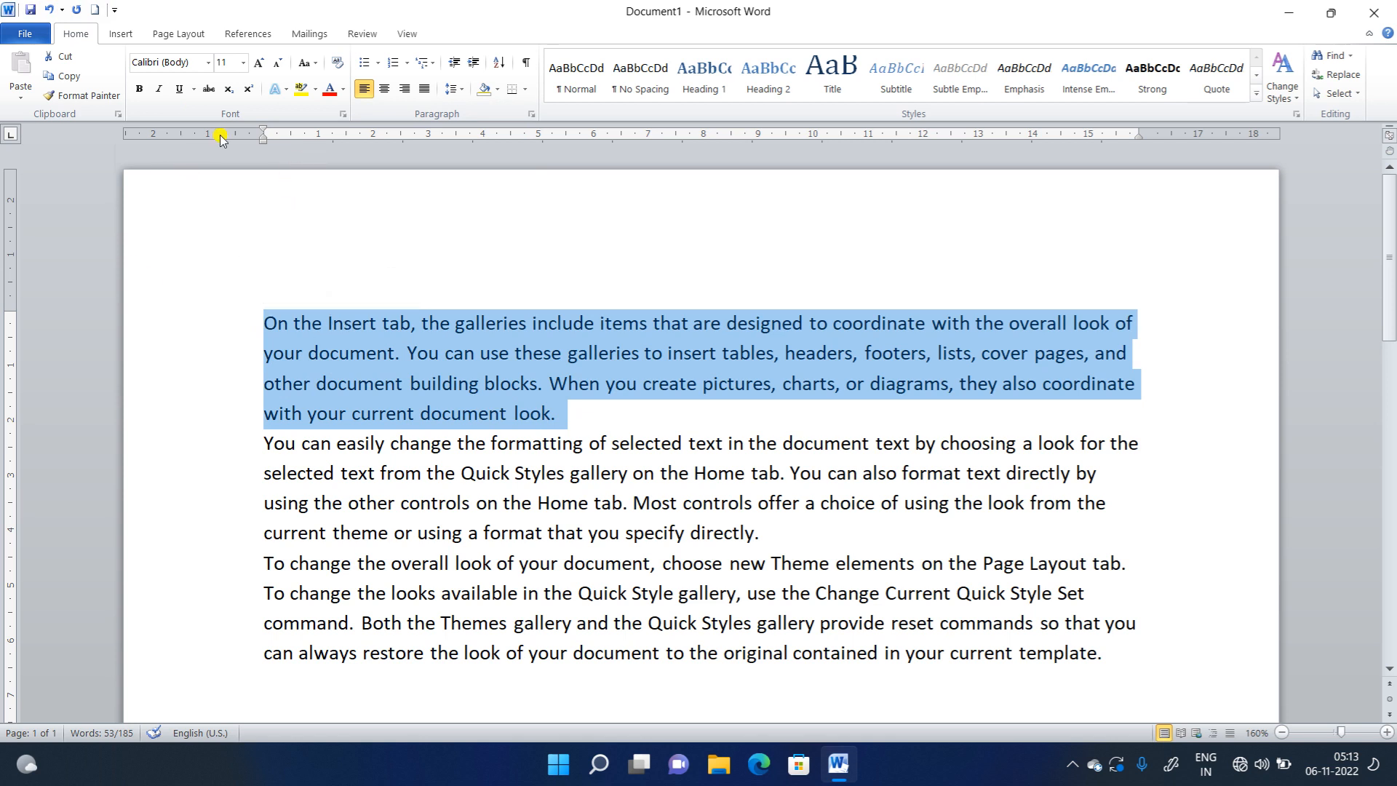
{"action": "left_click", "coordinate": [209, 63]}
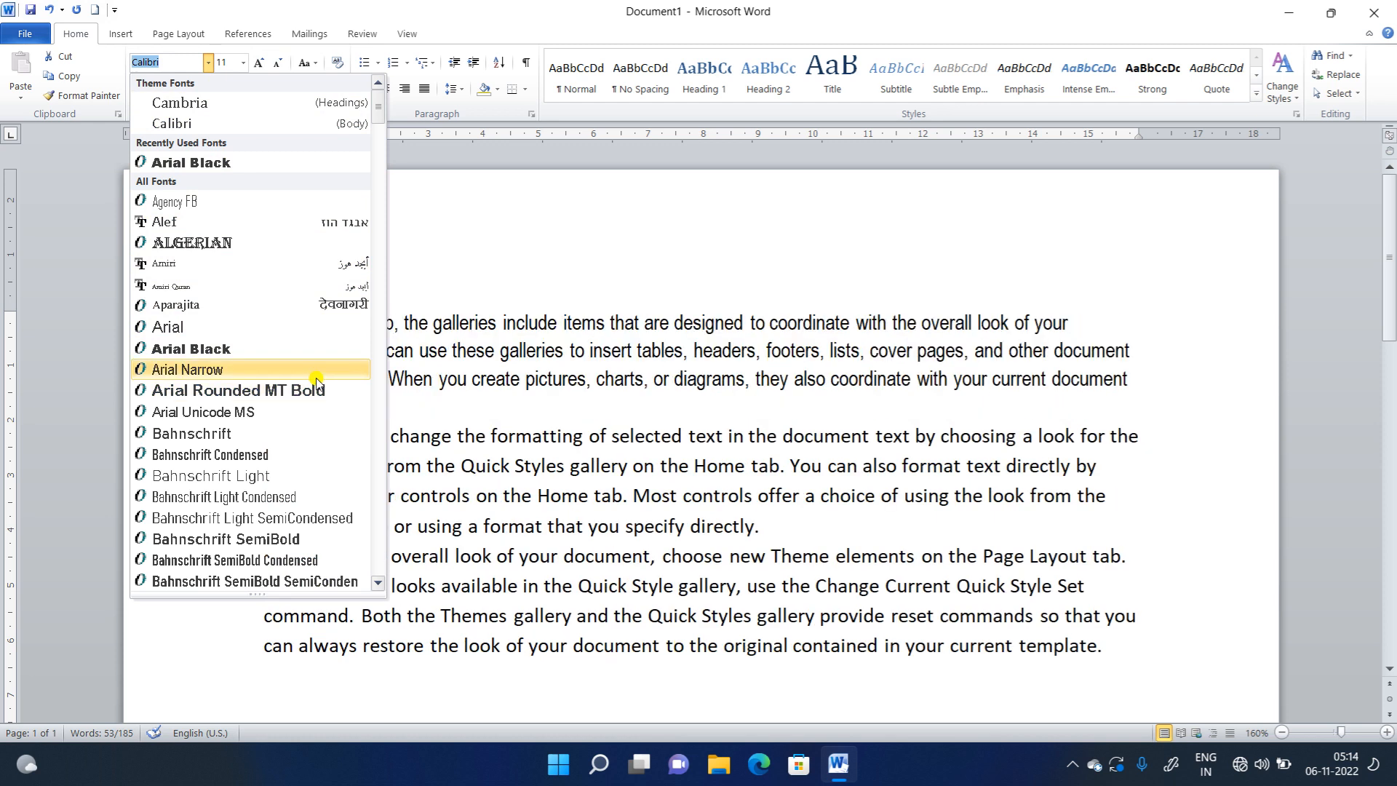
{"action": "scroll", "coordinate": [314, 378], "scroll_direction": "down", "scroll_amount": 1}
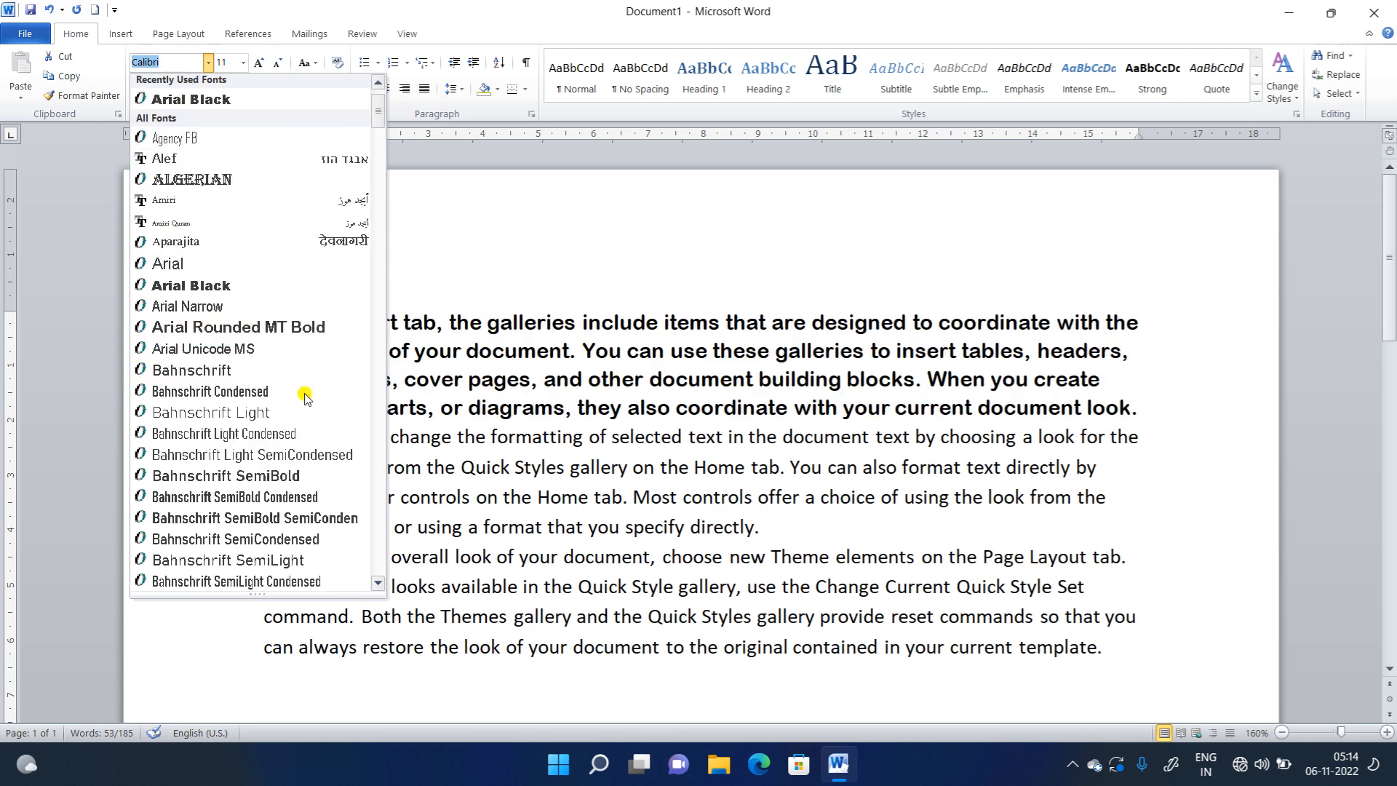
{"action": "scroll", "coordinate": [277, 327], "scroll_direction": "down", "scroll_amount": 4}
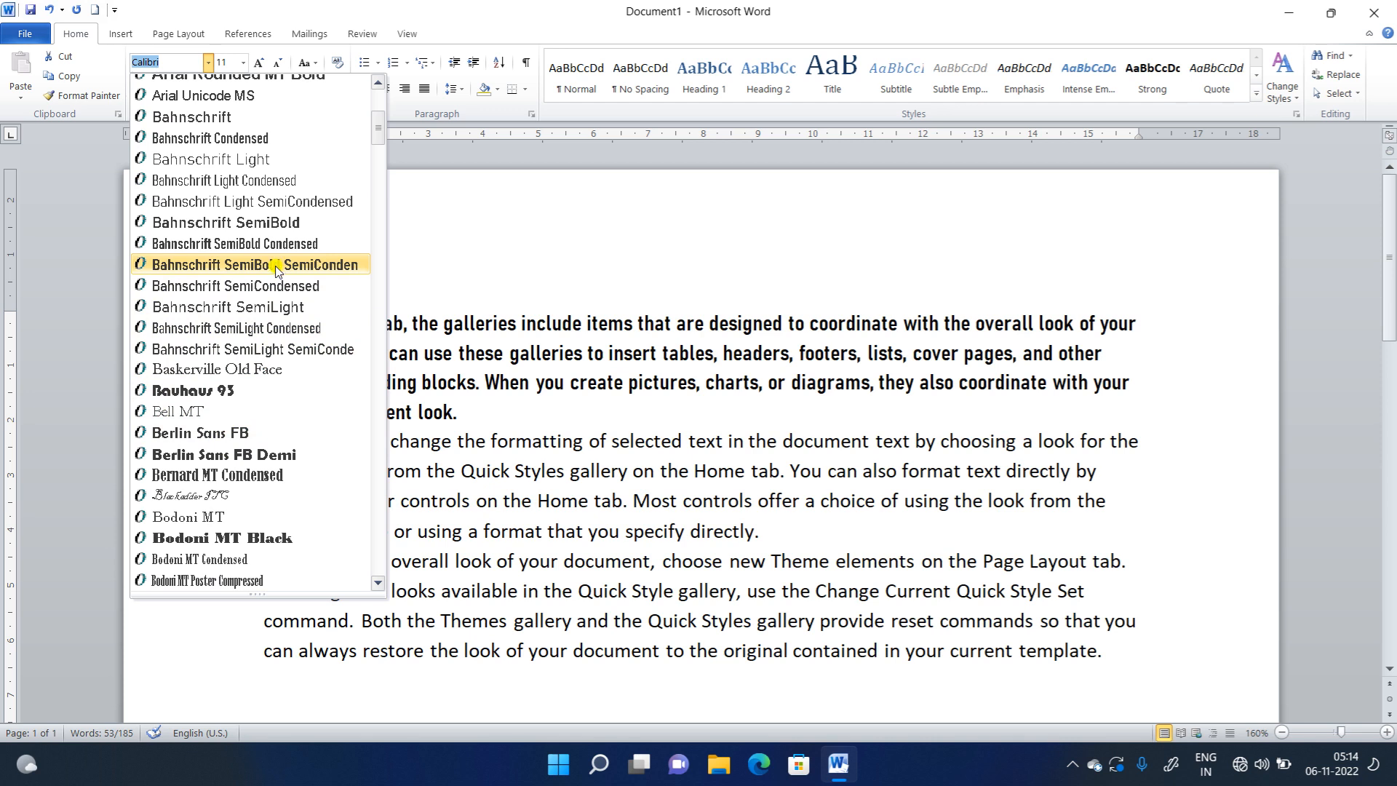
{"action": "left_click", "coordinate": [276, 266]}
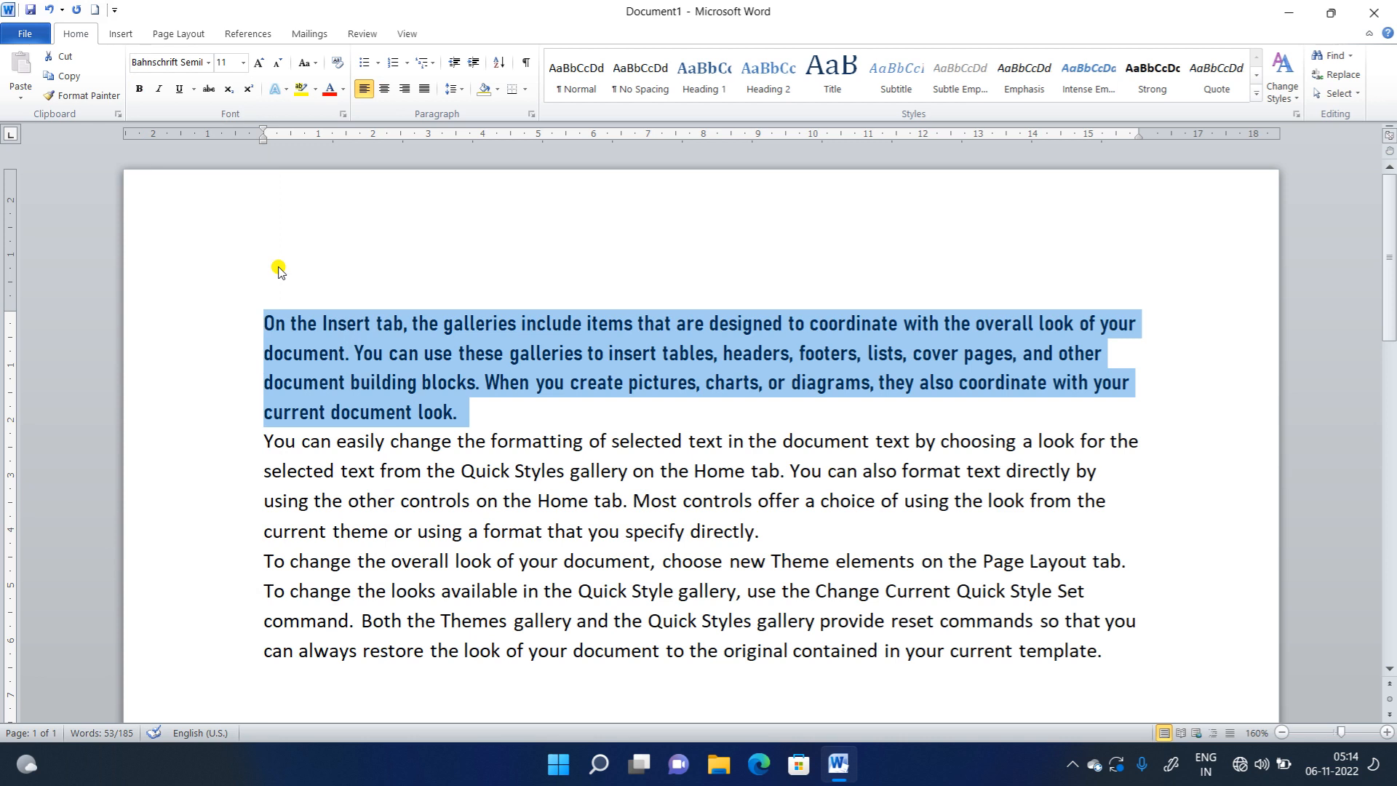
- Delete the first paragraph and add a blank line between the two remaining paragraphs
{"action": "key", "text": "ctrl+m"}
{"action": "key", "text": "ctrl+z"}
{"action": "key", "text": "Delete"}
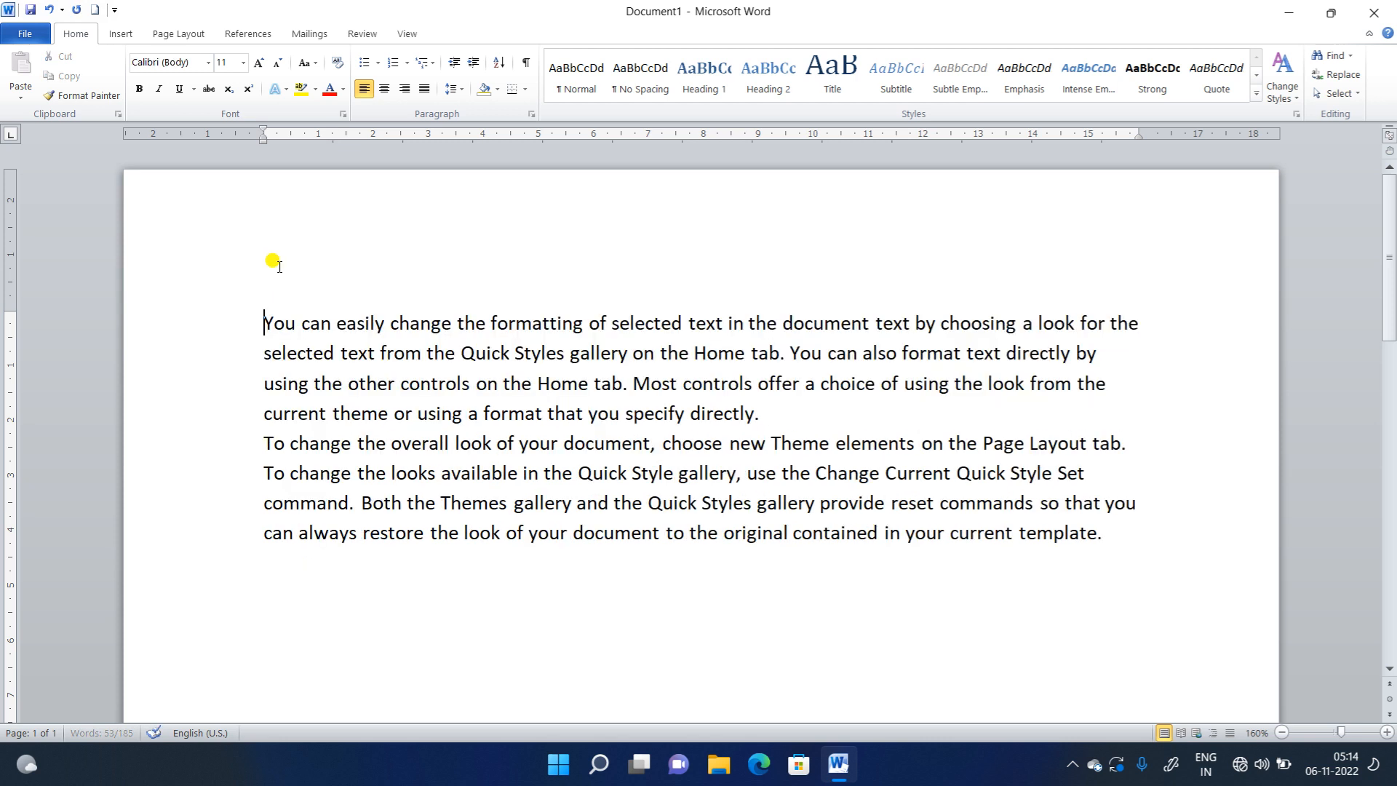
{"action": "left_click", "coordinate": [762, 413]}
{"action": "key", "text": "Return"}
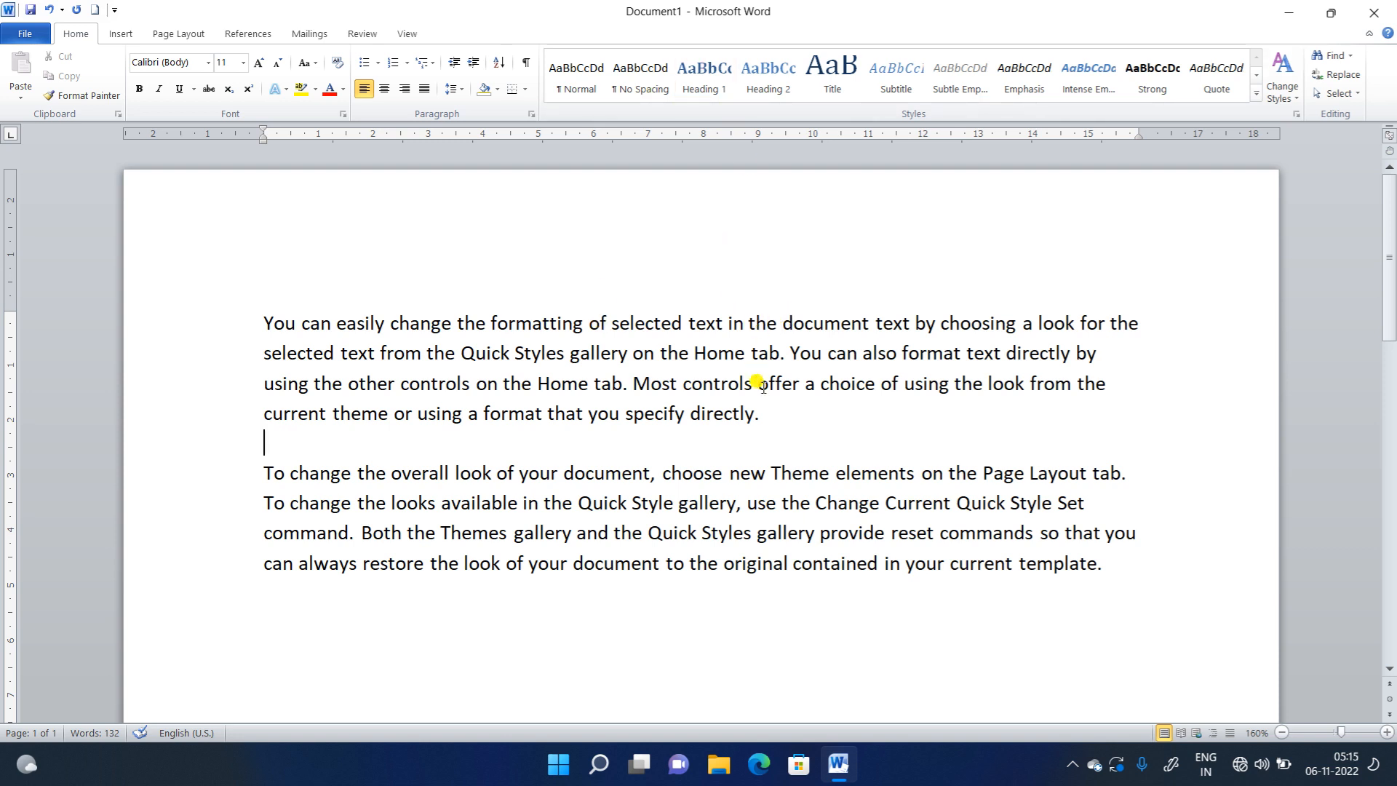
- Change the font of the paragraph beginning "You can easily change" to Brush Script MT
{"action": "left_click_drag", "start_coordinate": [768, 413], "coordinate": [172, 321]}
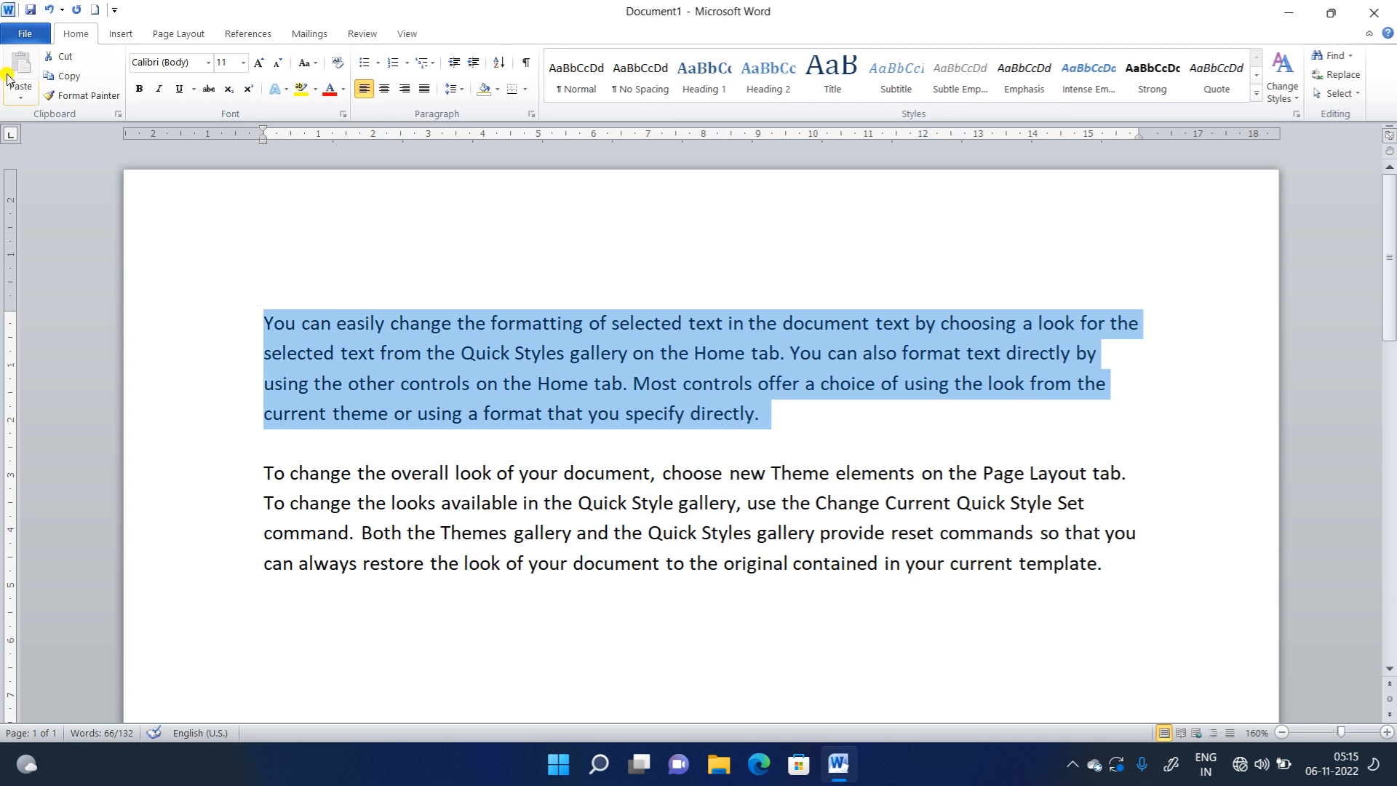
{"action": "left_click", "coordinate": [209, 64]}
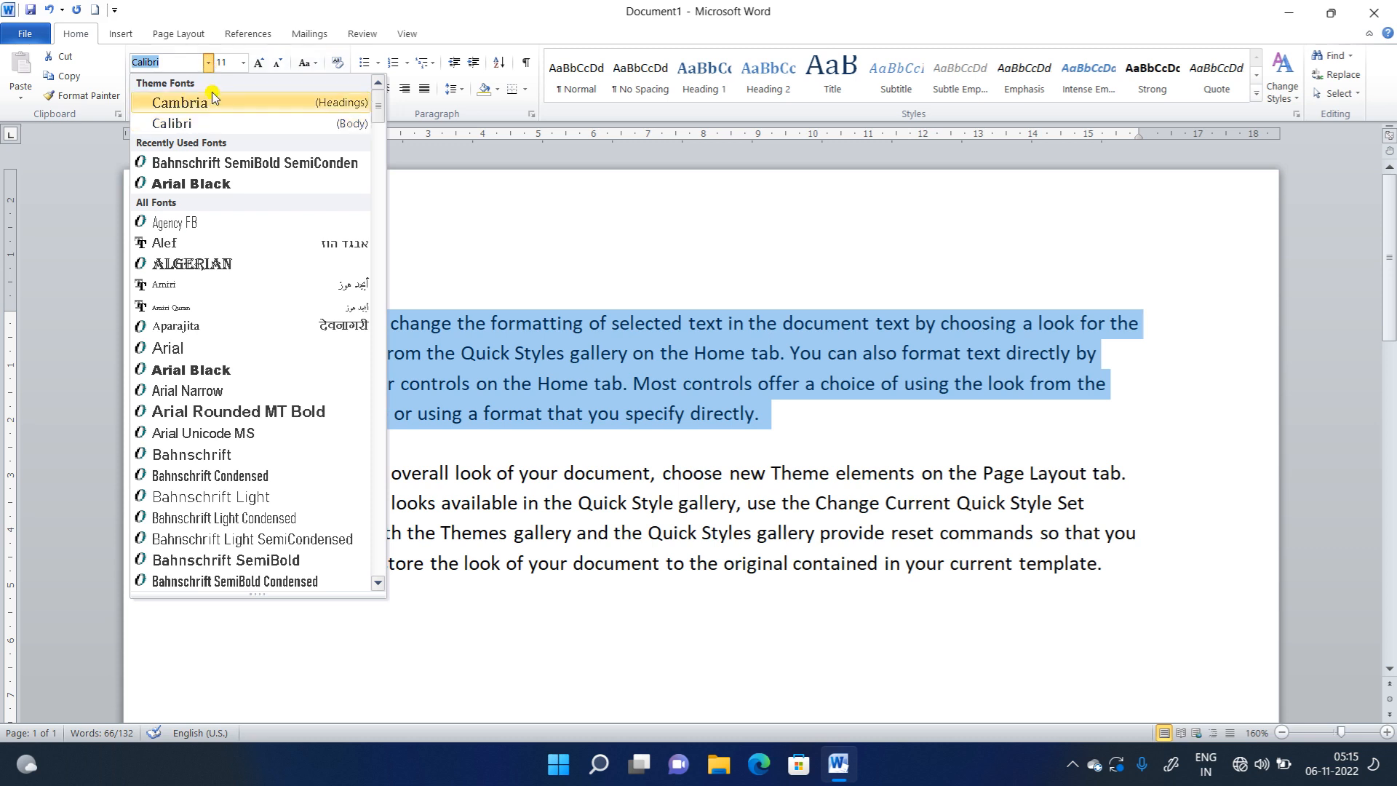
{"action": "scroll", "coordinate": [240, 211], "scroll_direction": "down", "scroll_amount": 3}
{"action": "scroll", "coordinate": [240, 226], "scroll_direction": "down", "scroll_amount": 7}
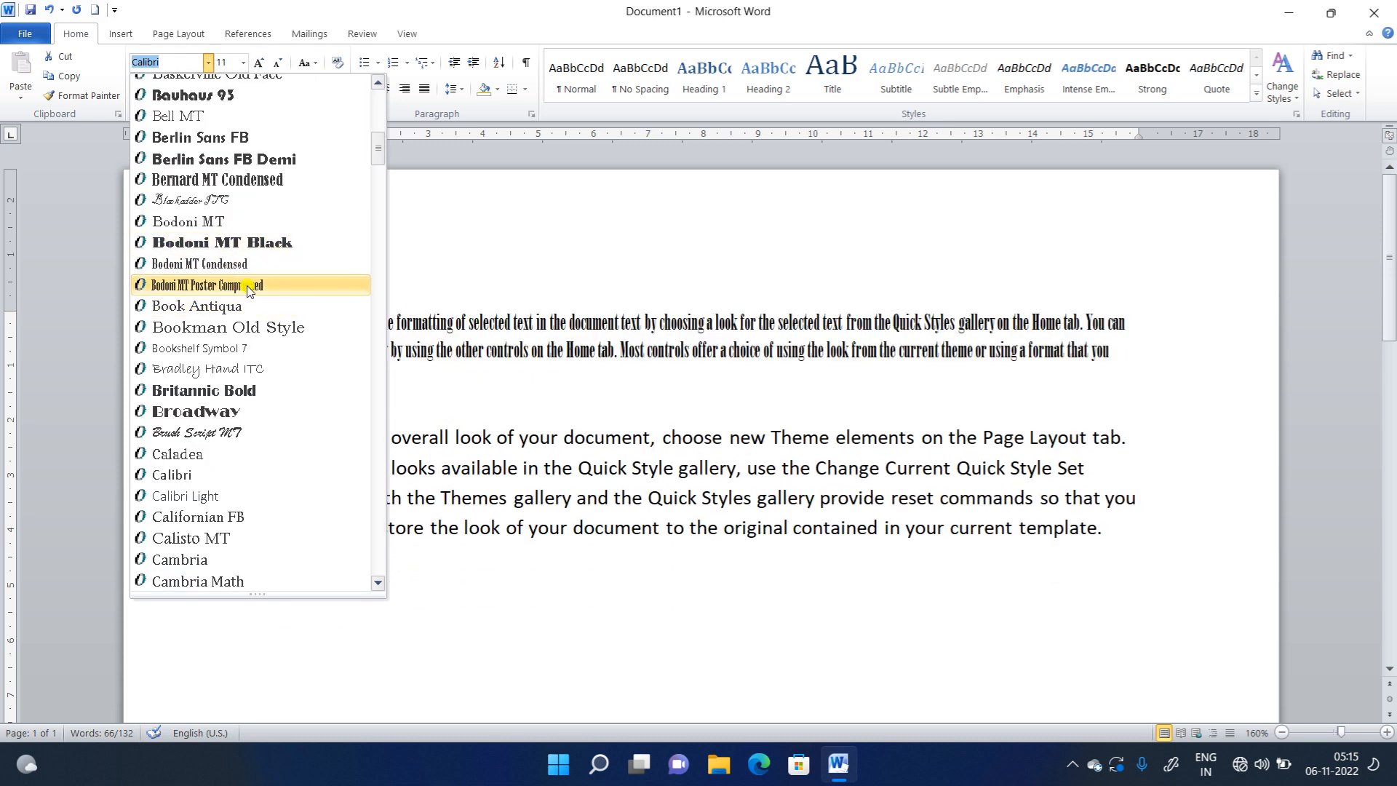
{"action": "left_click", "coordinate": [234, 435]}
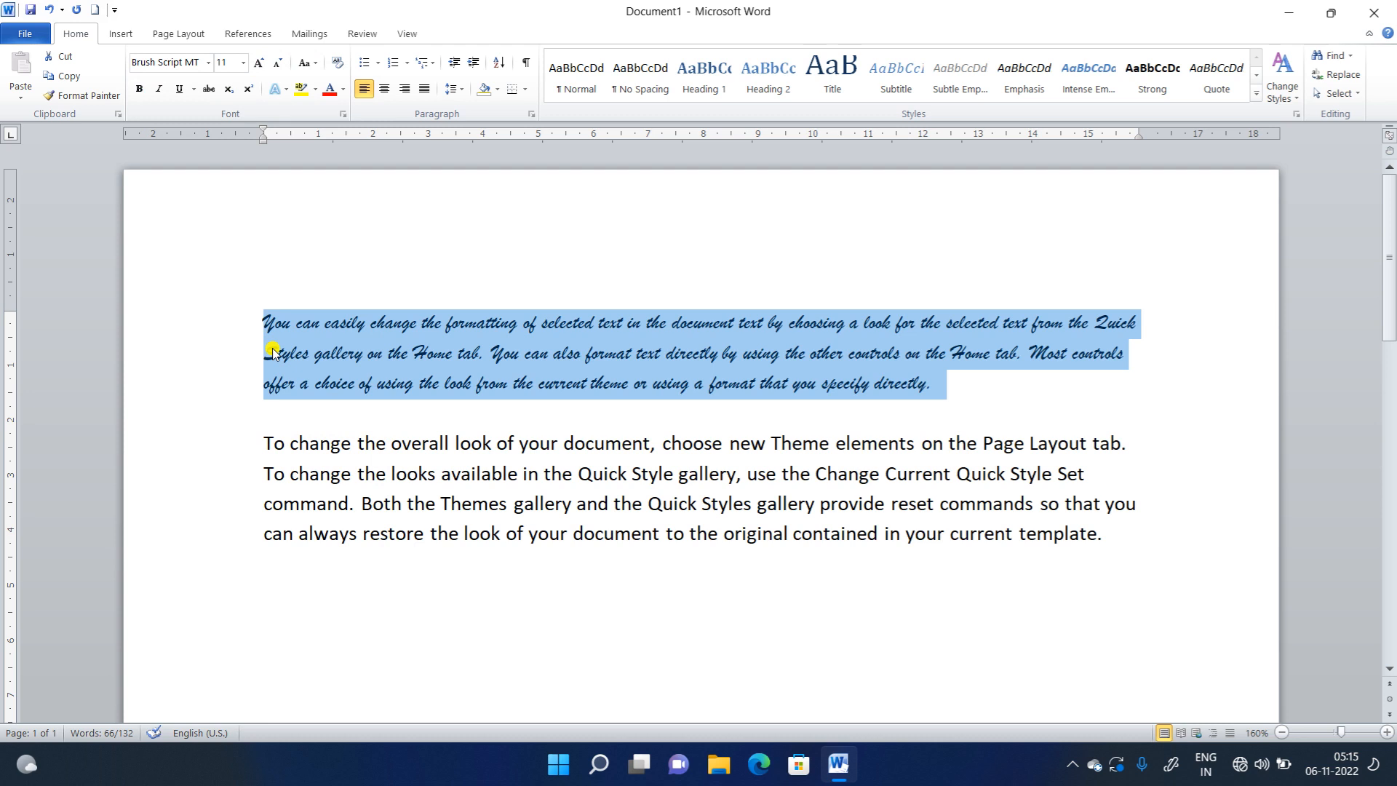
- Try Bradley Hand ITC on the first paragraph and undo its last two font changes
{"action": "left_click", "coordinate": [208, 63]}
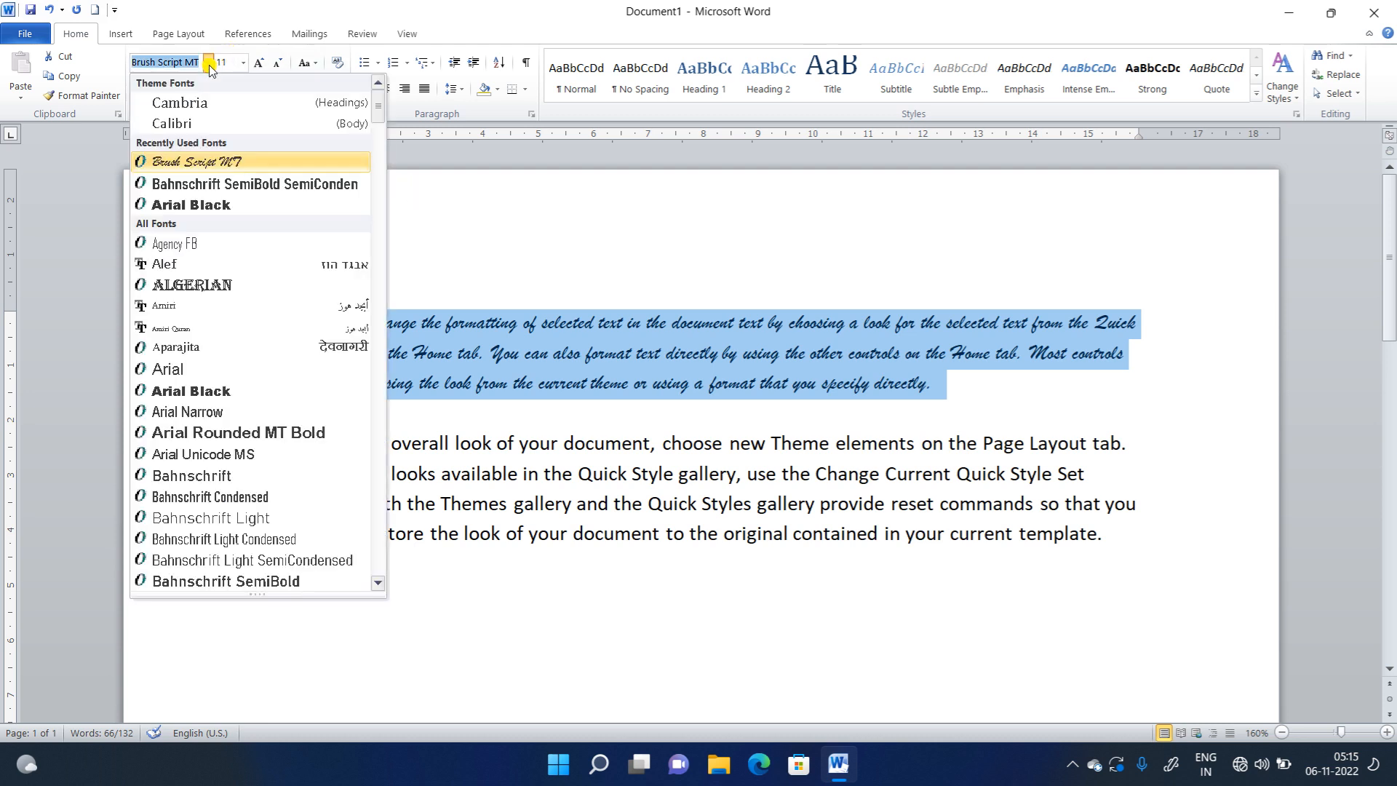
{"action": "scroll", "coordinate": [219, 360], "scroll_direction": "down", "scroll_amount": 8}
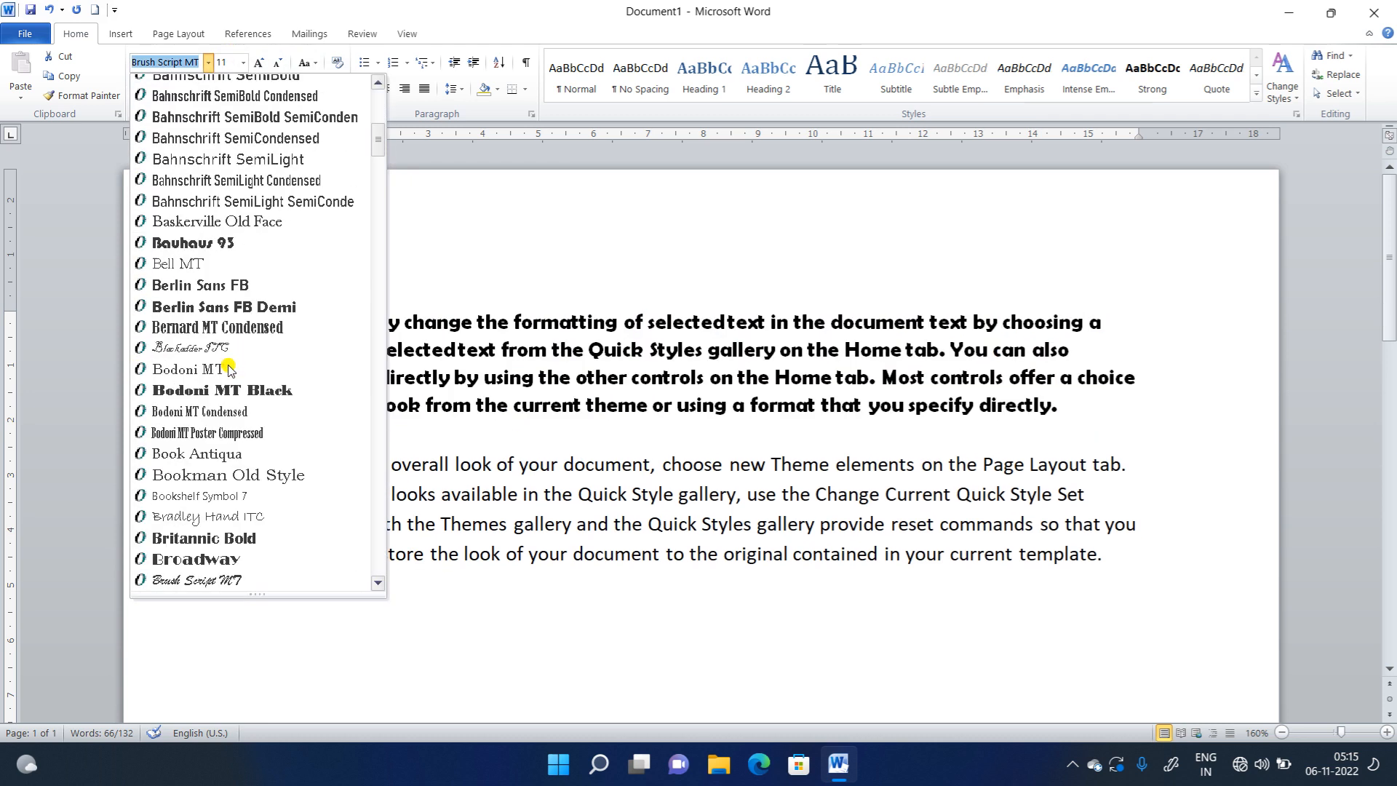
{"action": "scroll", "coordinate": [228, 364], "scroll_direction": "down", "scroll_amount": 2}
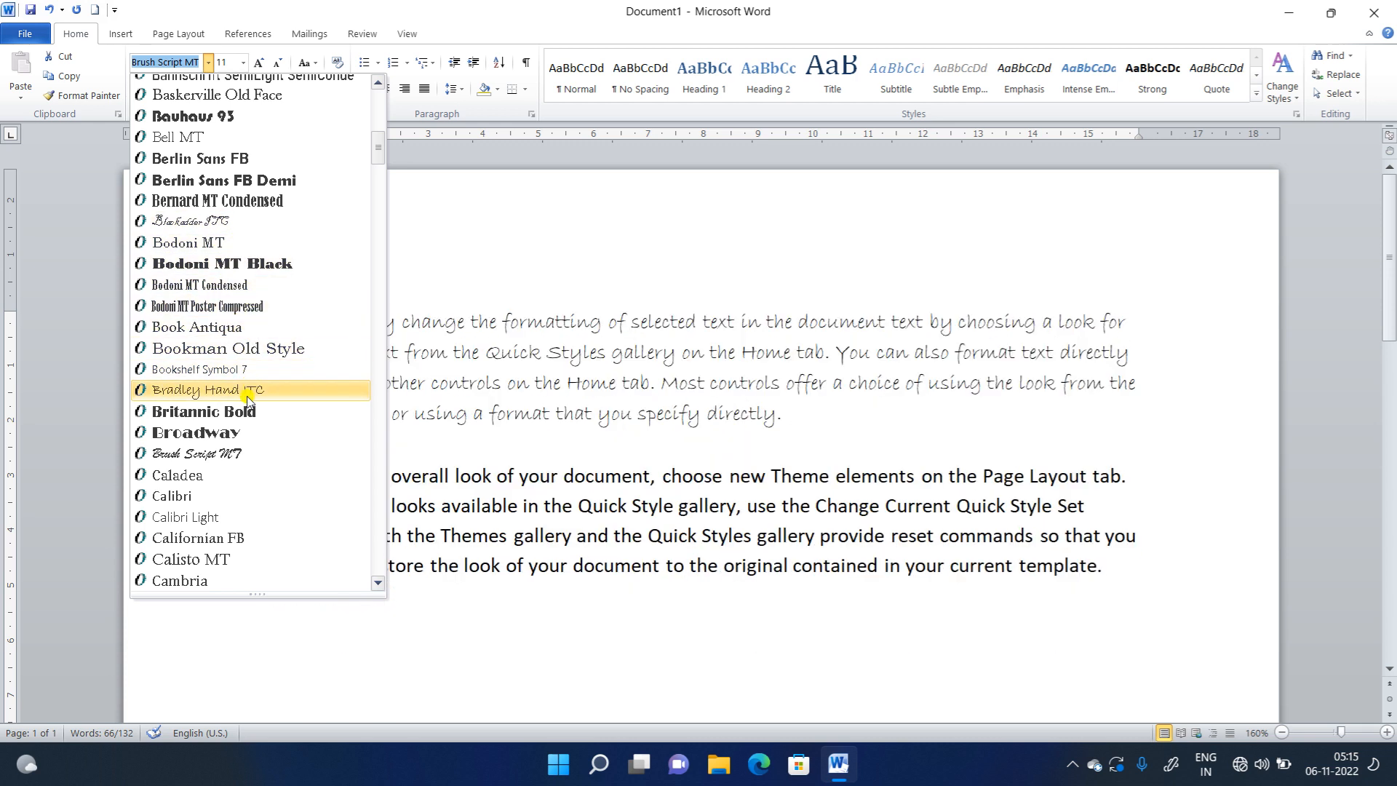
{"action": "left_click", "coordinate": [248, 391]}
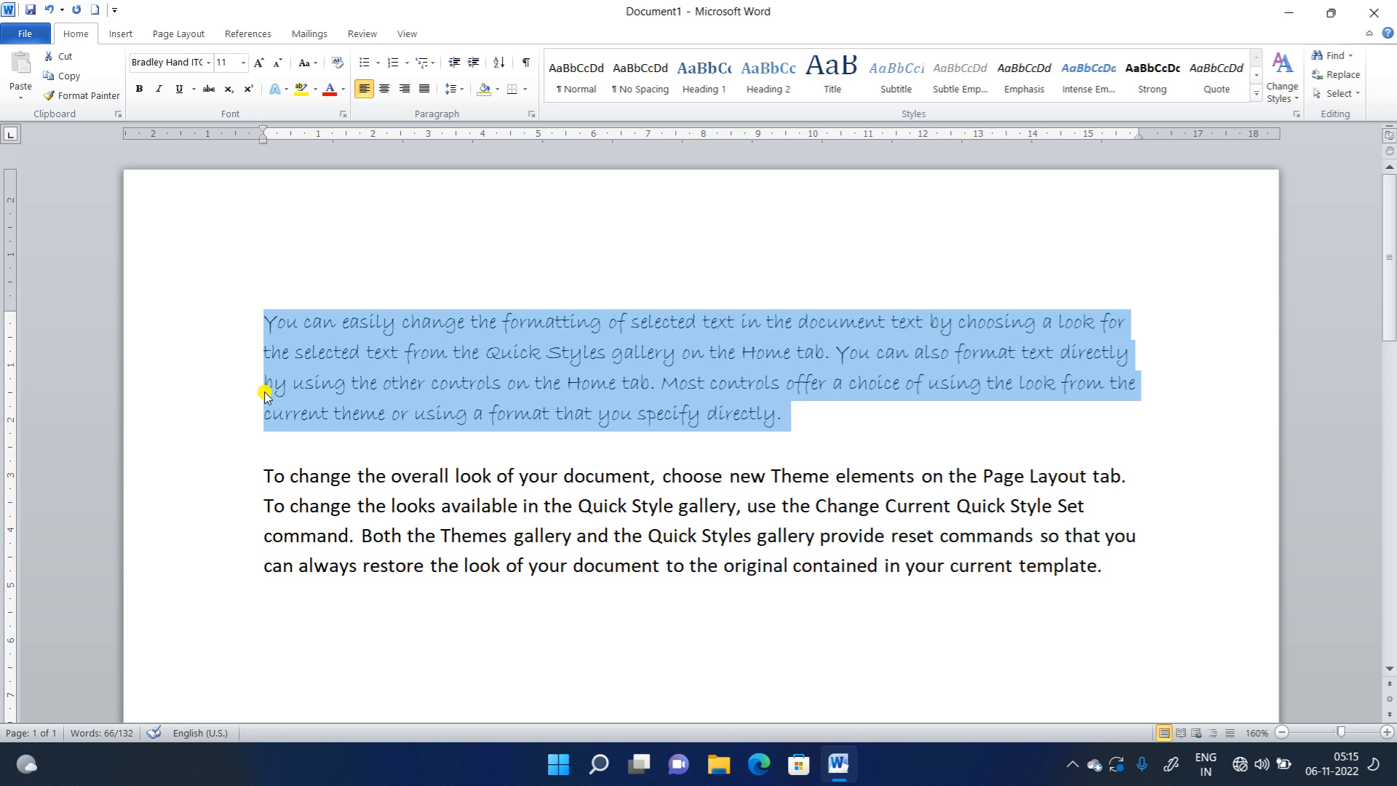
{"action": "key", "text": "ctrl+z"}
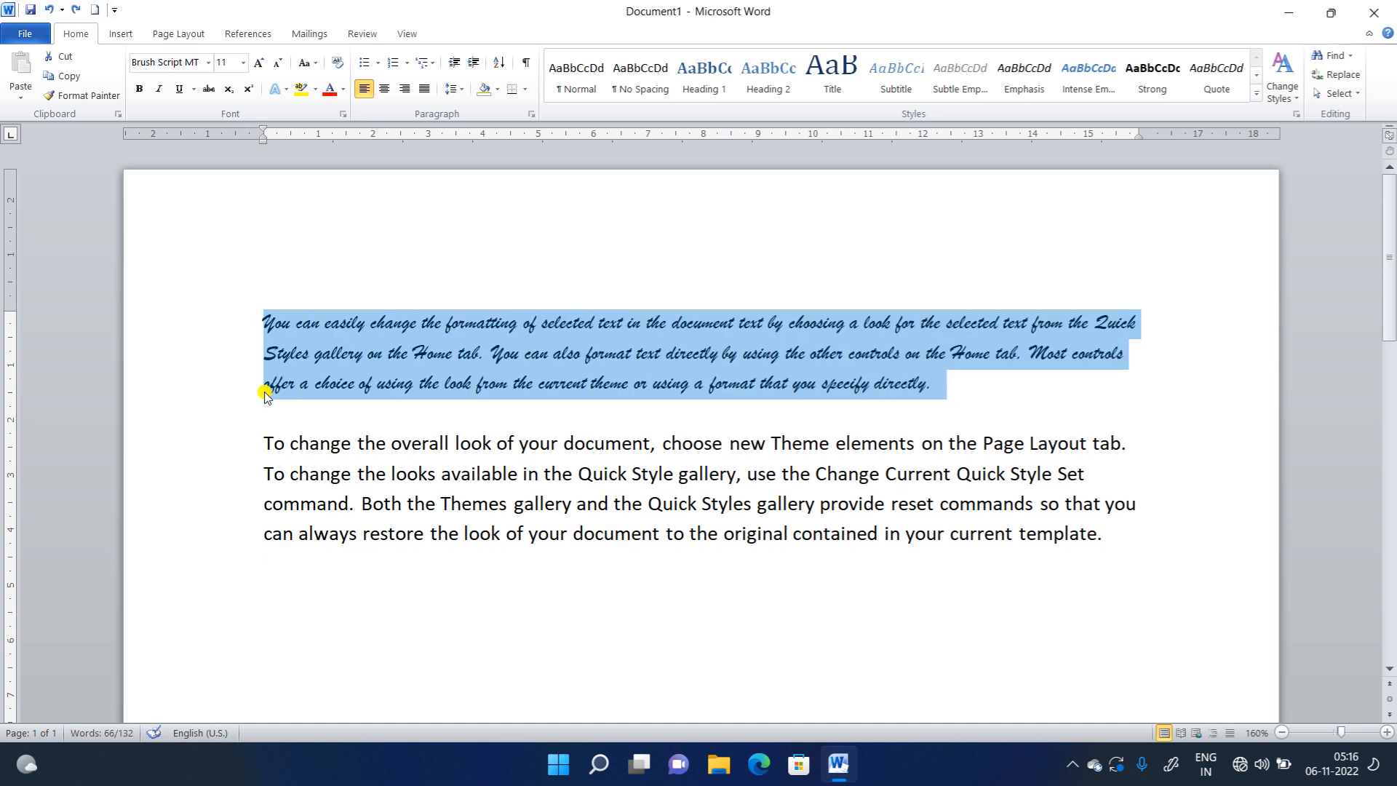
{"action": "key", "text": "ctrl+z"}
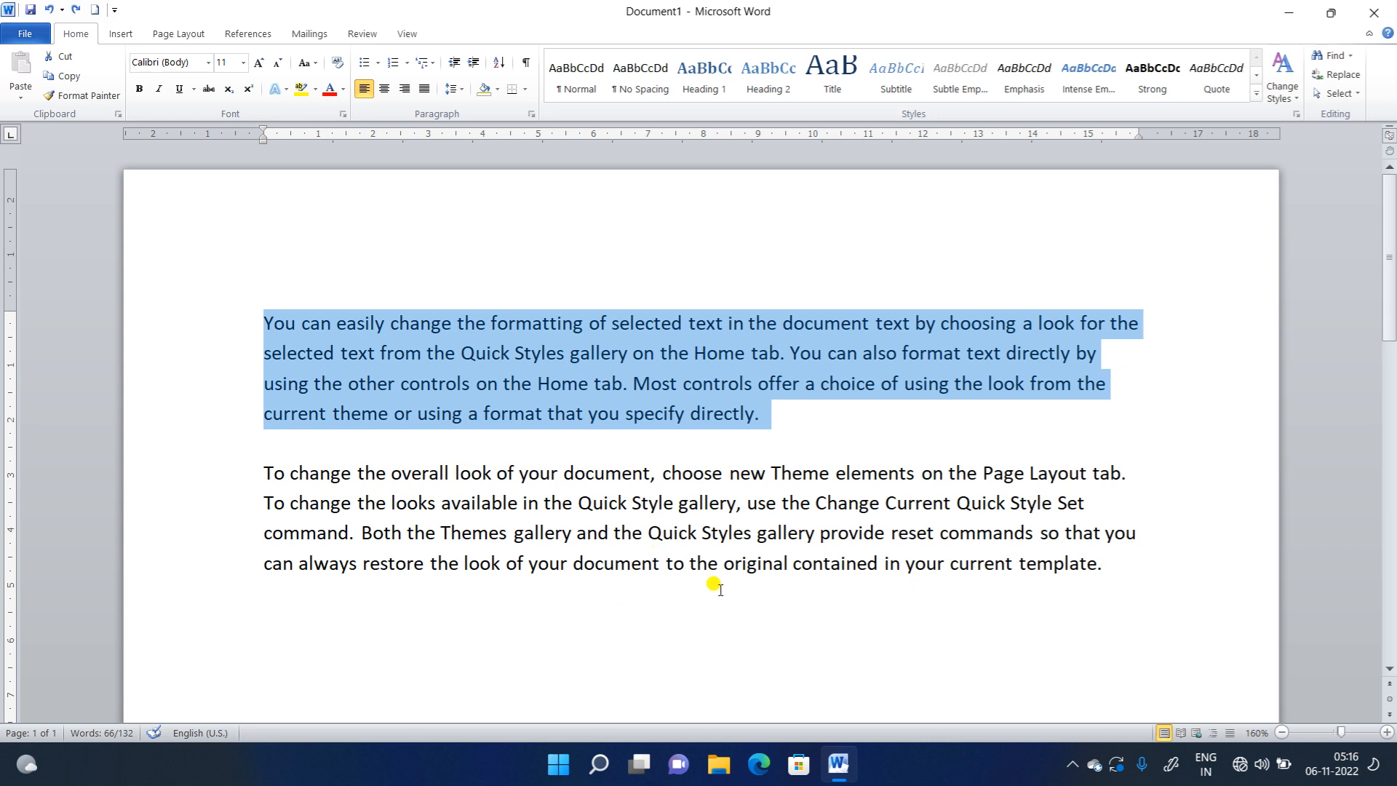
- Below the last paragraph, add the lines "Ctrl +Shift +f" and "Ctrl+ d" after blank lines
{"action": "left_click", "coordinate": [1101, 565]}
{"action": "key", "text": "Return"}
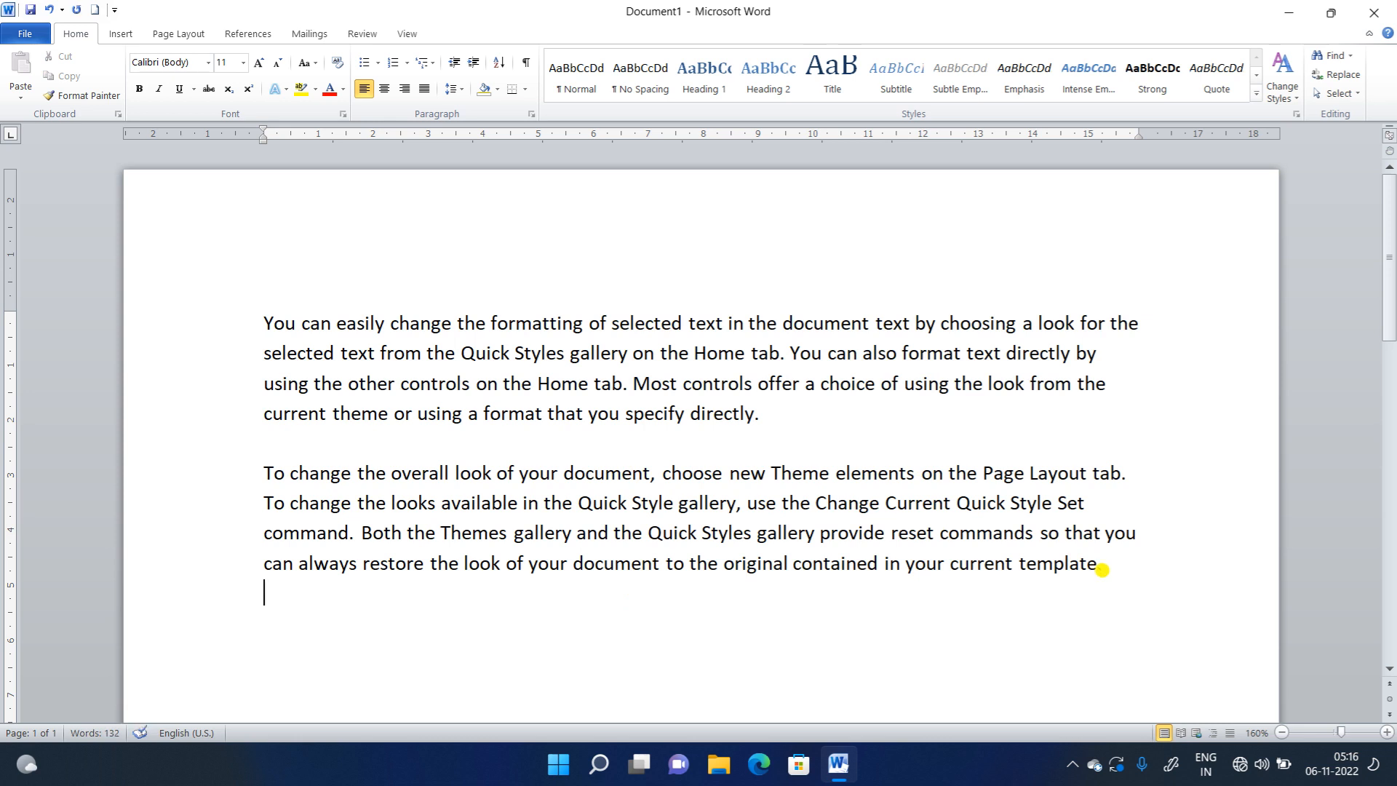
{"action": "scroll", "coordinate": [1048, 546], "scroll_direction": "down", "scroll_amount": 3}
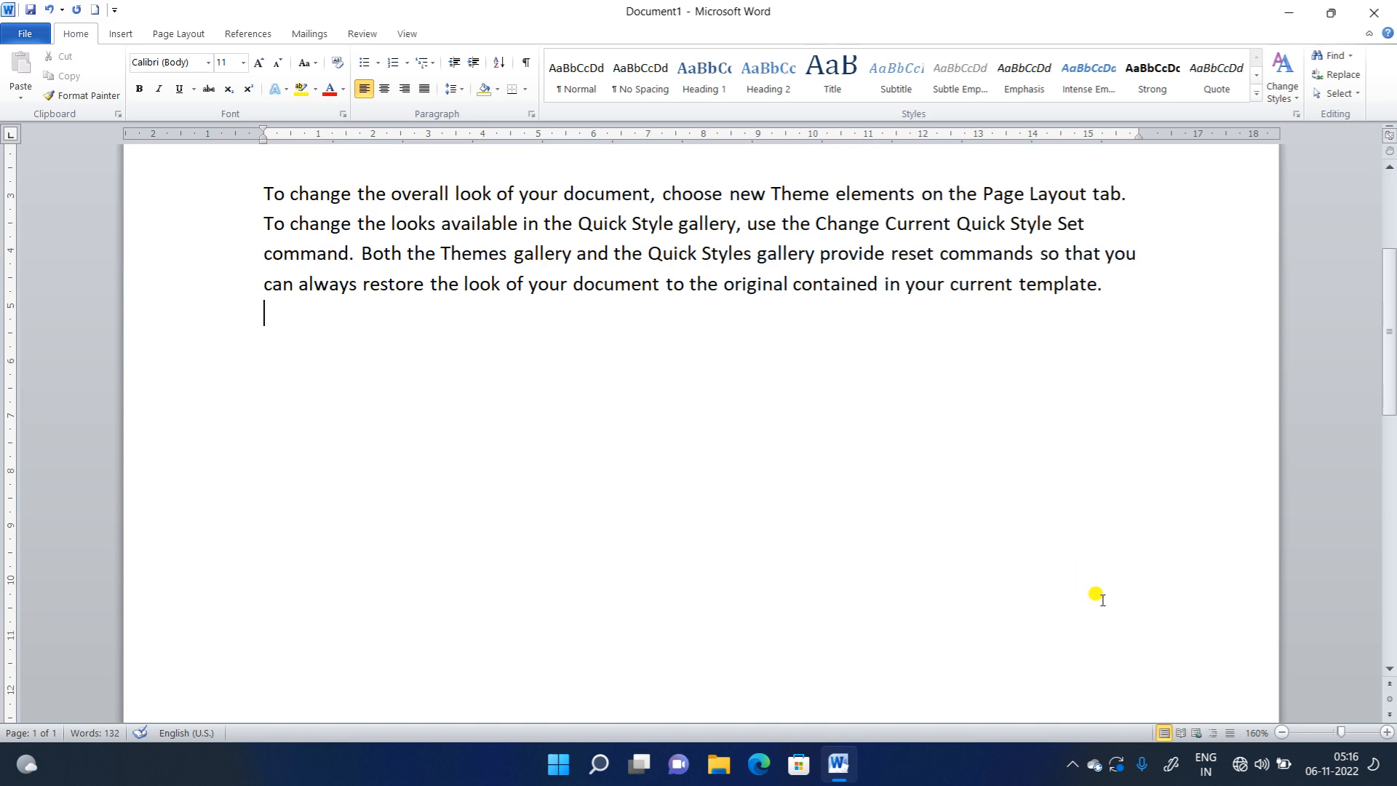
{"action": "key", "text": "Return"}
{"action": "type", "text": "Ctrl +Sfhi"}
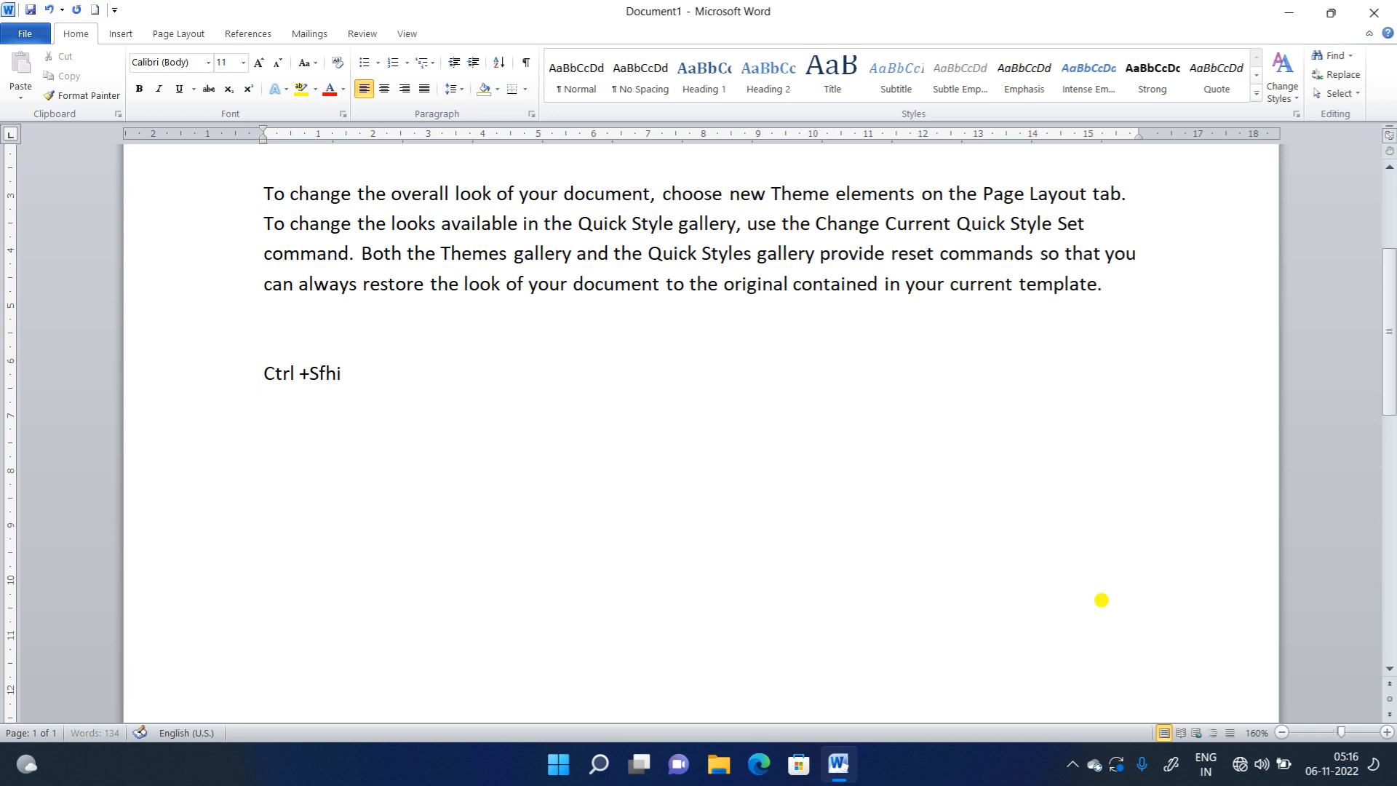
{"action": "key", "text": "BackSpace"}
{"action": "key", "text": "BackSpace"}
{"action": "key", "text": "BackSpace"}
{"action": "type", "text": "hift +f"}
{"action": "key", "text": "Return"}
{"action": "type", "text": "Ctrl+ d"}
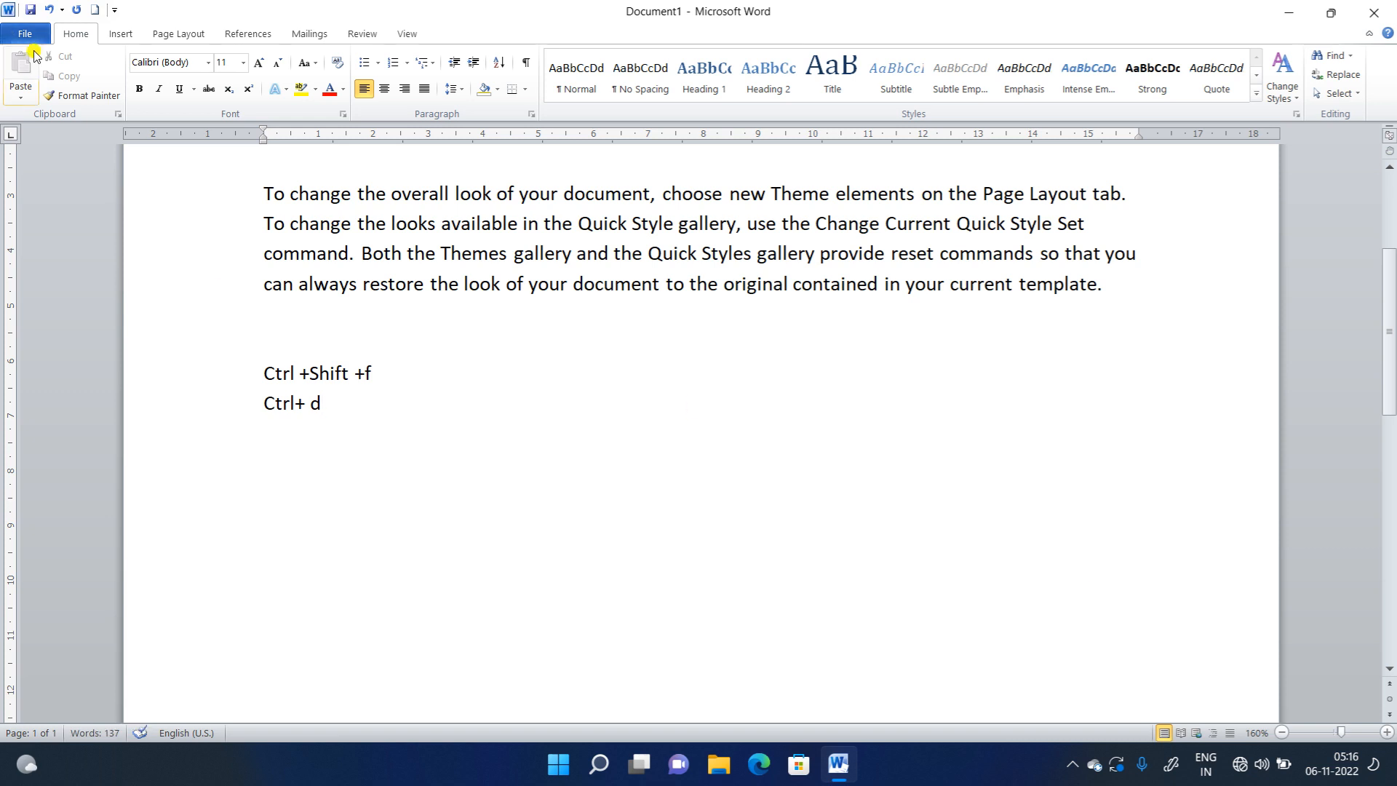
- Apply the Bauhaus 93 font to the first paragraph through the Font dialog
{"action": "scroll", "coordinate": [590, 309], "scroll_direction": "up", "scroll_amount": 3}
{"action": "scroll", "coordinate": [589, 309], "scroll_direction": "up", "scroll_amount": 1}
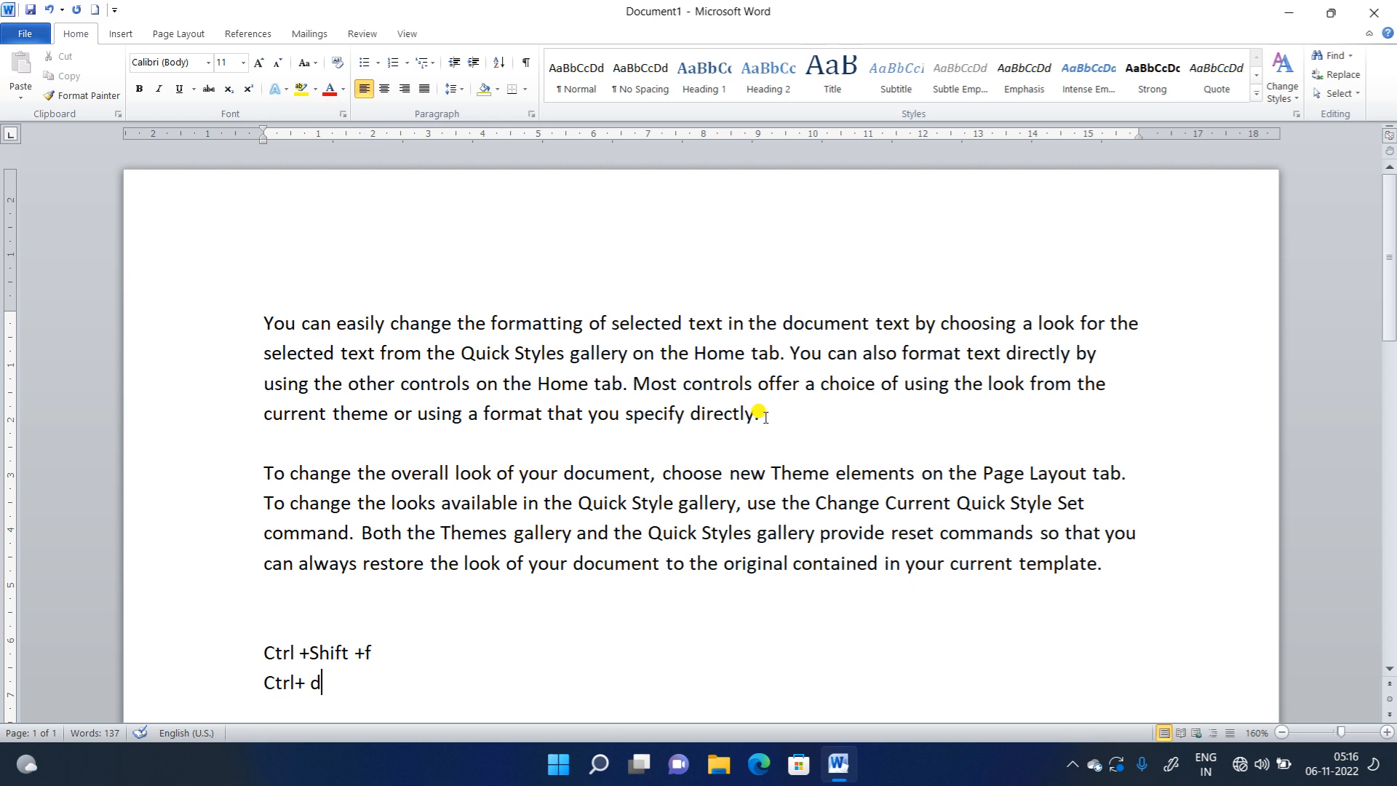
{"action": "left_click_drag", "start_coordinate": [759, 413], "coordinate": [265, 320]}
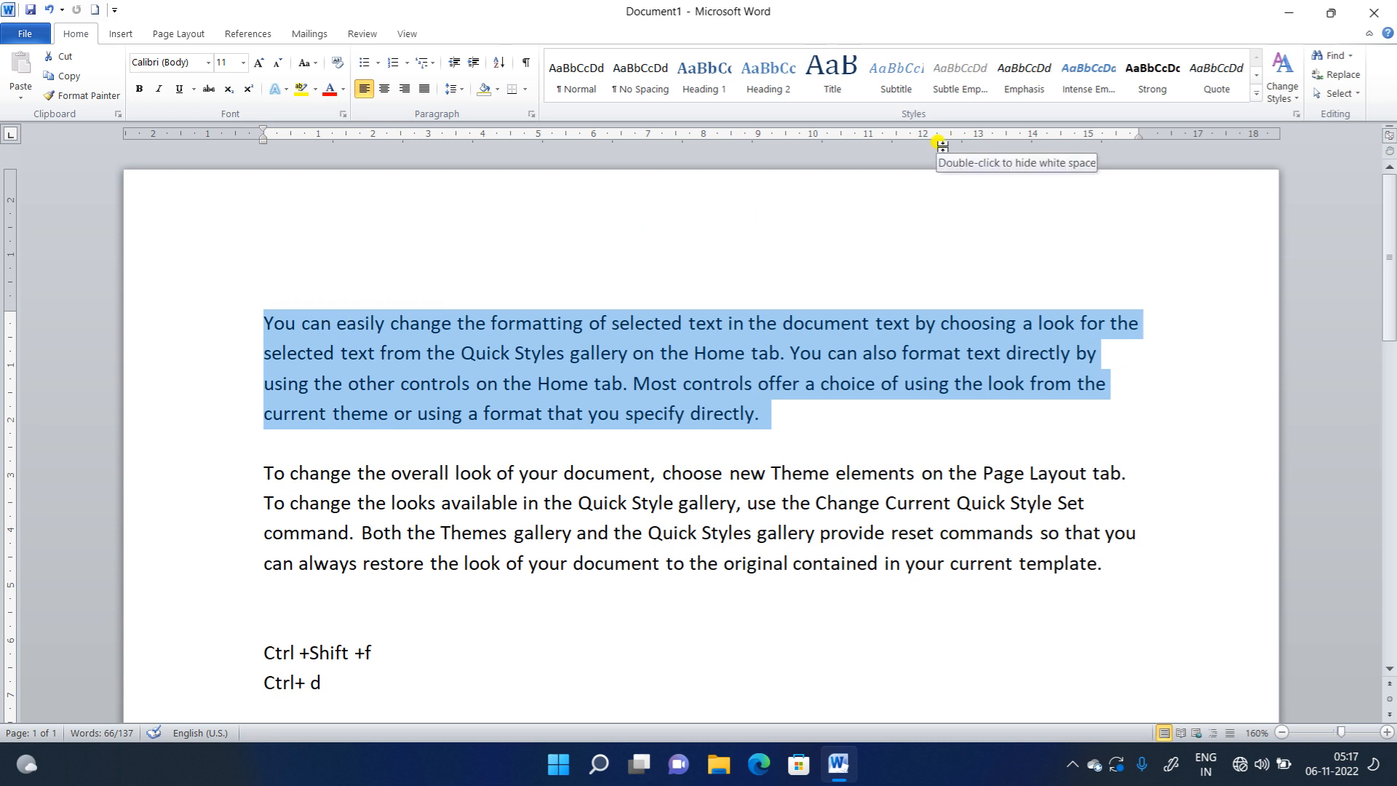
{"action": "key", "text": "ctrl+shift+f"}
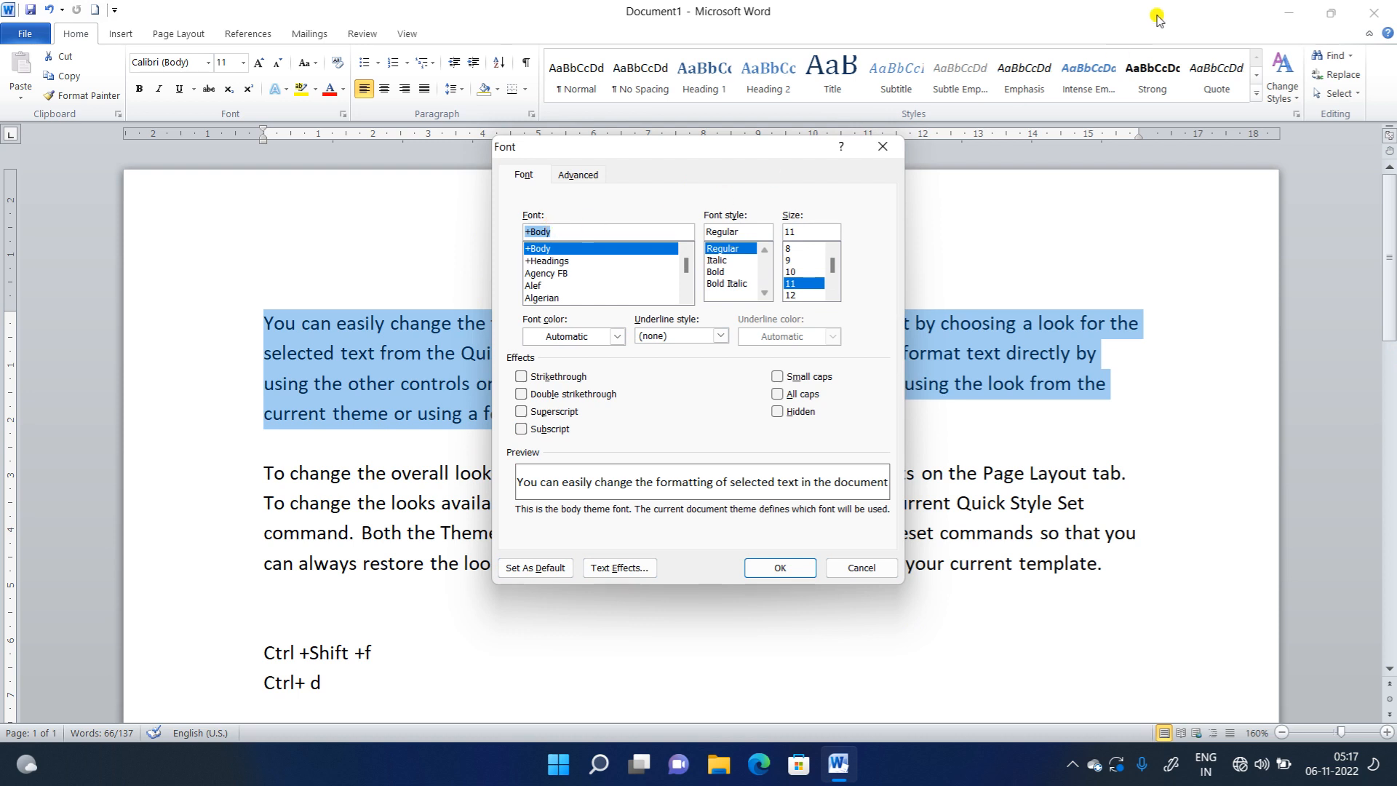
{"action": "key", "text": "Down"}
{"action": "key", "text": "Down"}
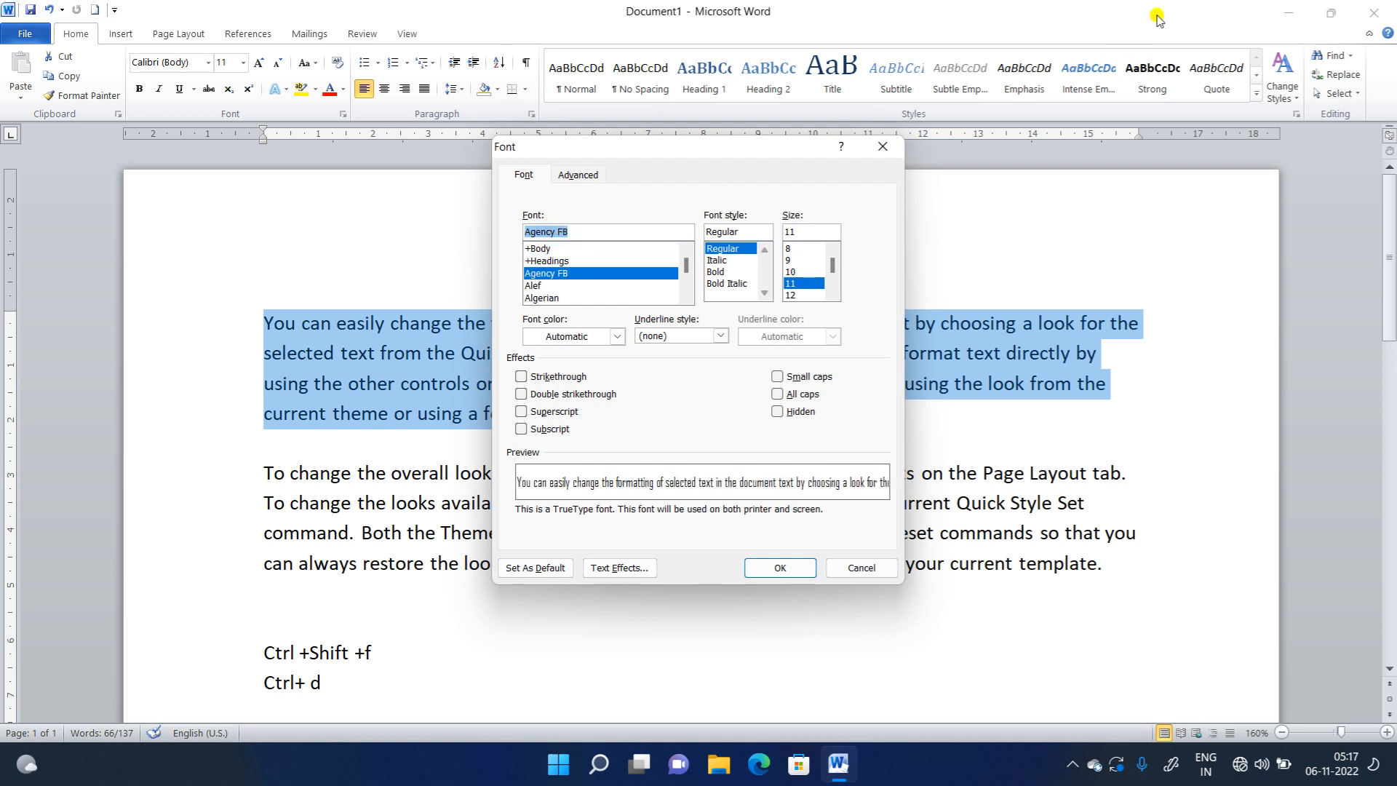
{"action": "key", "text": "Down"}
{"action": "key", "text": "Down"}
{"action": "key", "text": "Down"}
{"action": "key", "text": "Down"}
{"action": "key", "text": "Down"}
{"action": "key", "text": "Down"}
{"action": "key", "text": "Down"}
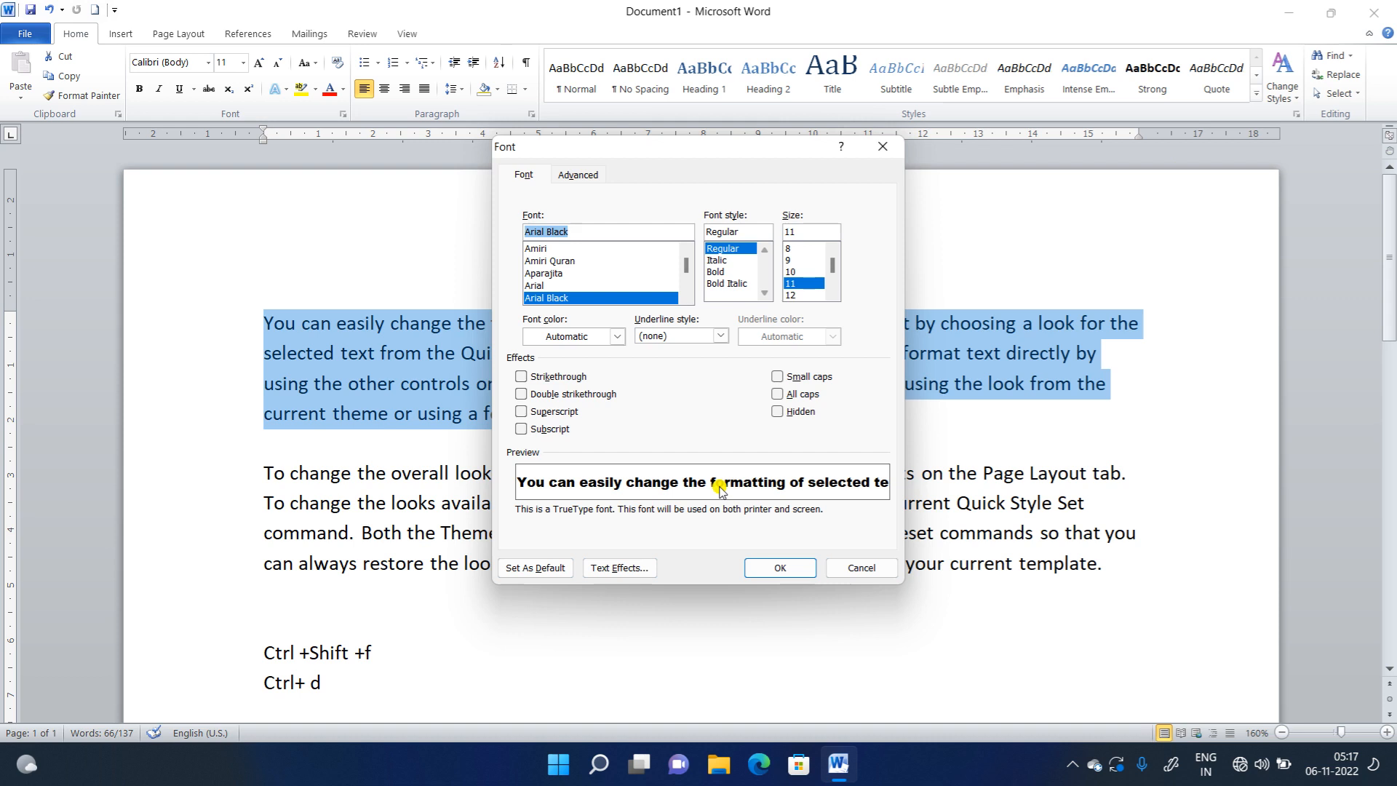
{"action": "key", "text": "Down"}
{"action": "key", "text": "Down"}
{"action": "key", "text": "Down"}
{"action": "key", "text": "Down"}
{"action": "key", "text": "Down"}
{"action": "key", "text": "Down"}
{"action": "key", "text": "Down"}
{"action": "key", "text": "Down"}
{"action": "key", "text": "Down"}
{"action": "key", "text": "Down"}
{"action": "key", "text": "Down"}
{"action": "key", "text": "Down"}
{"action": "key", "text": "Down"}
{"action": "key", "text": "Down"}
{"action": "key", "text": "Down"}
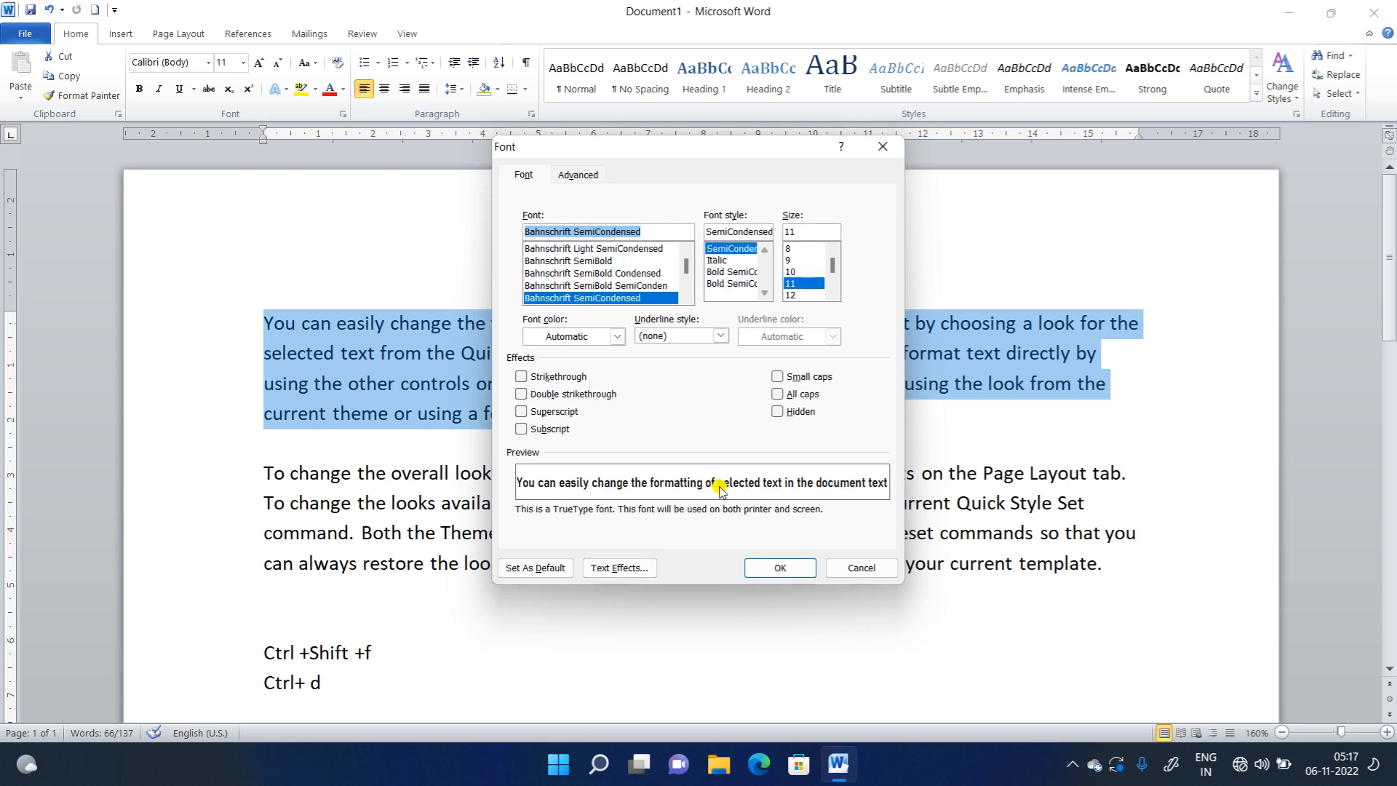
{"action": "key", "text": "Down"}
{"action": "key", "text": "Down"}
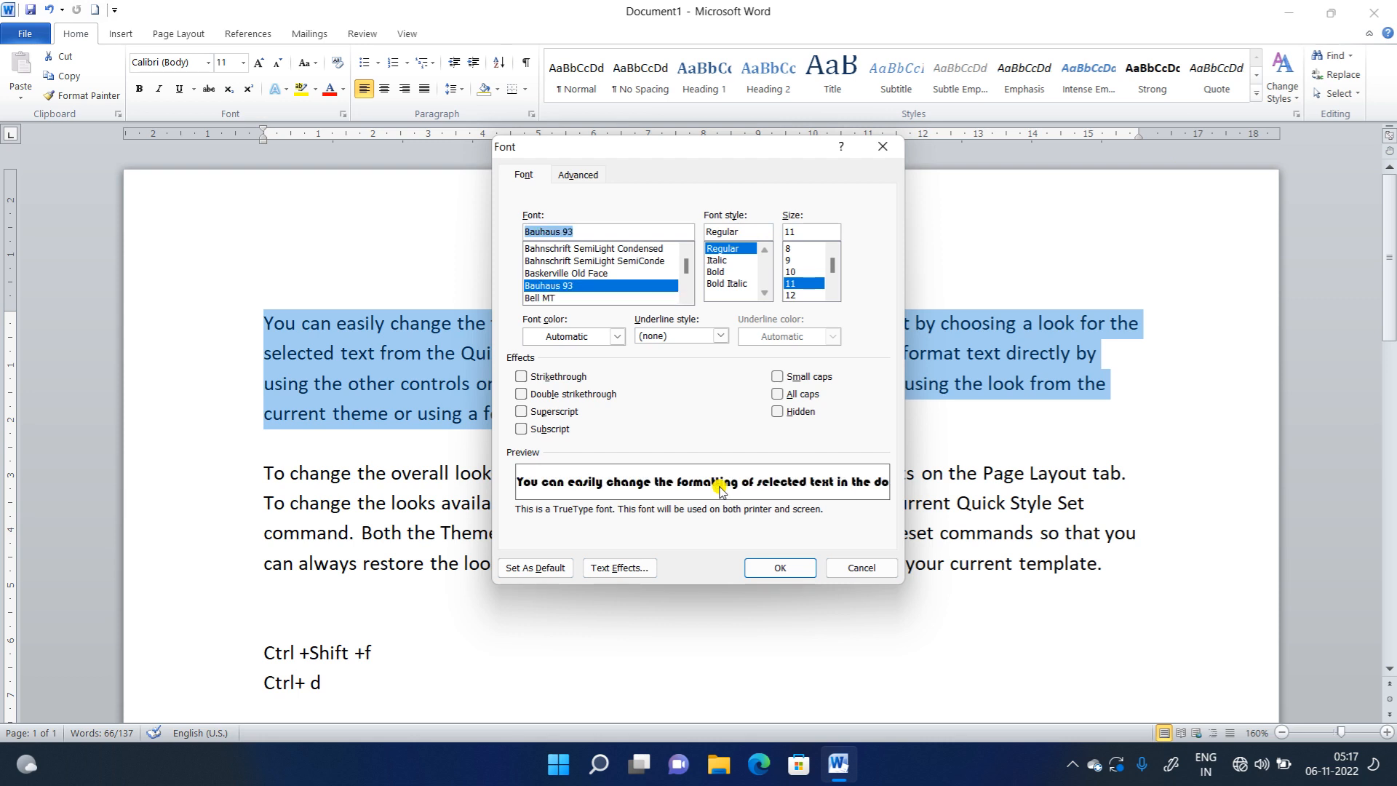
{"action": "key", "text": "Return"}
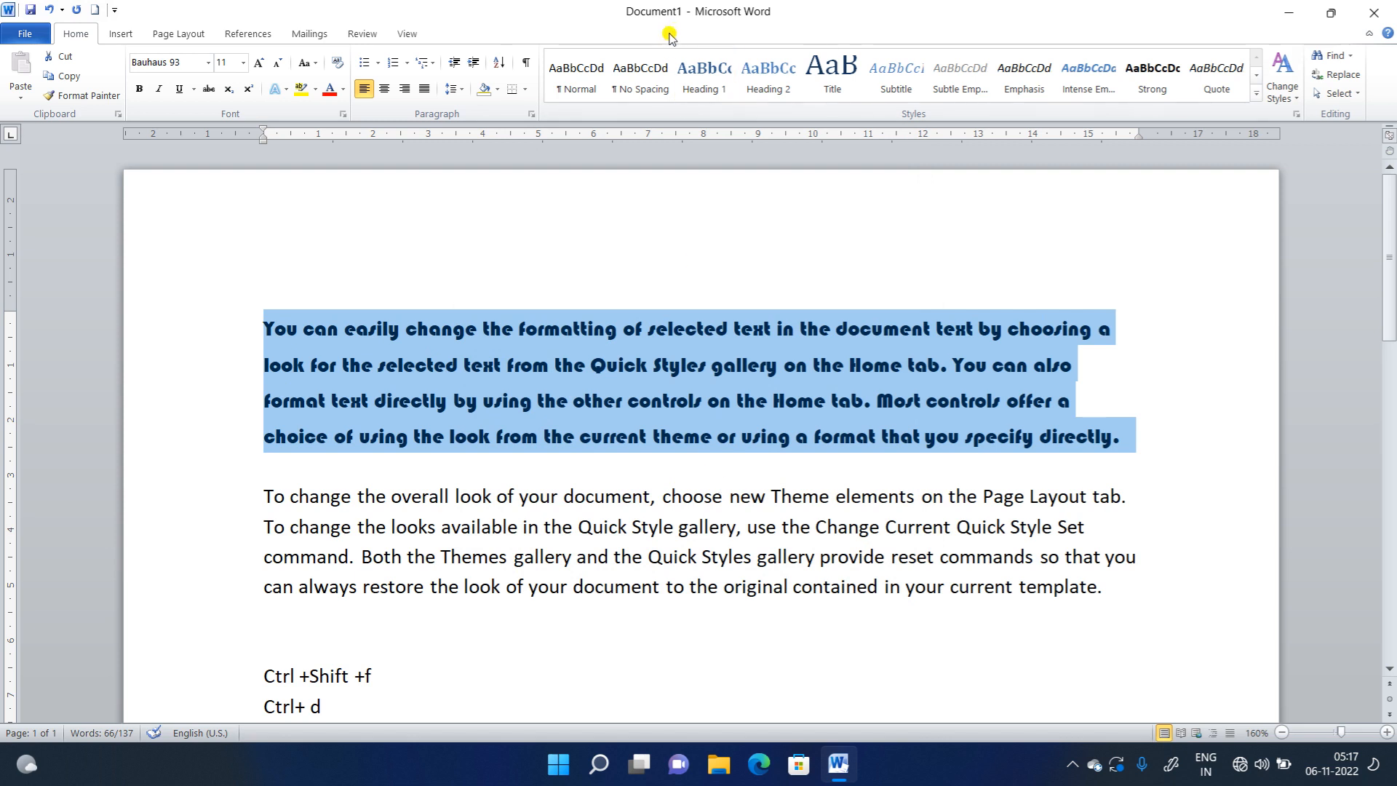
- Change the selected first paragraph's font to Blackadder ITC through the Font dialog
{"action": "scroll", "coordinate": [651, 195], "scroll_direction": "down", "scroll_amount": 3}
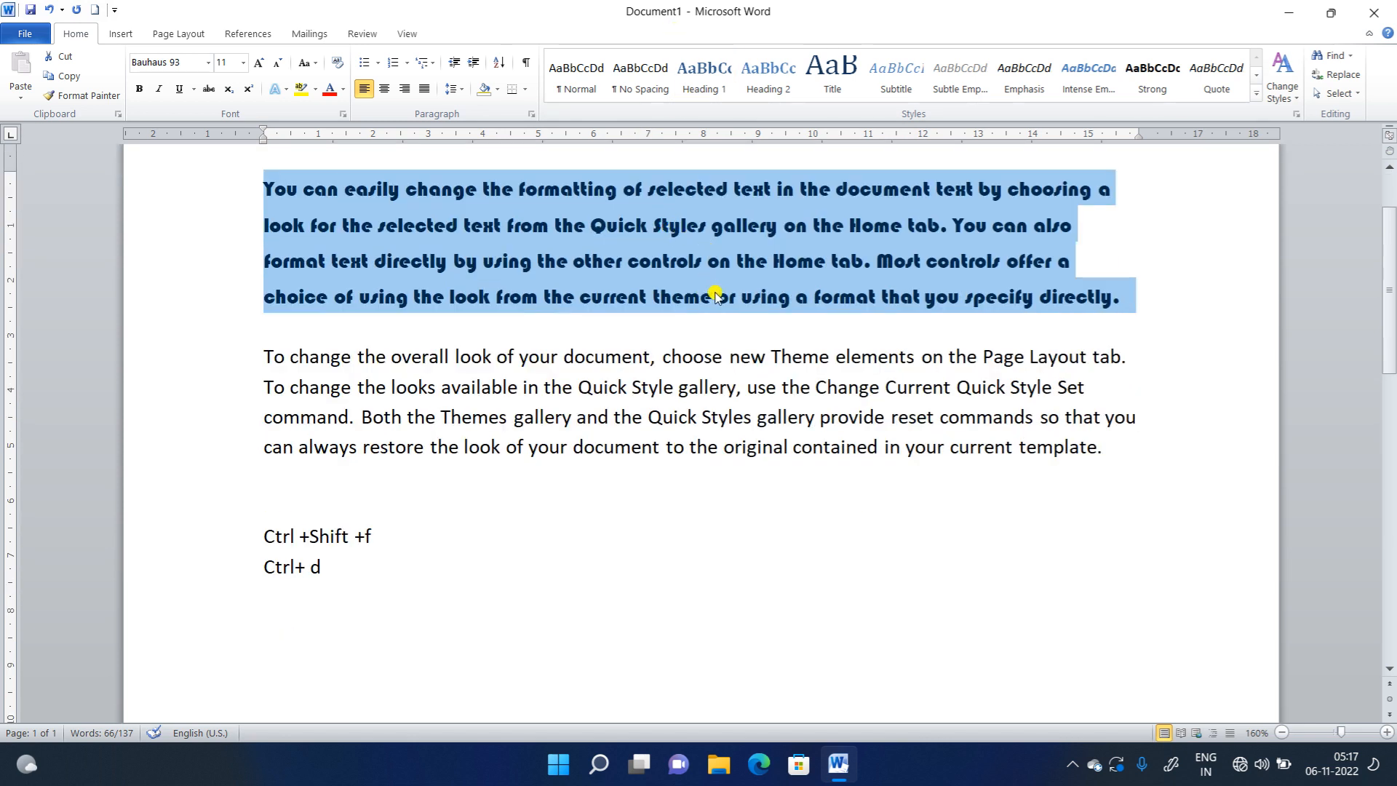
{"action": "key", "text": "ctrl+d"}
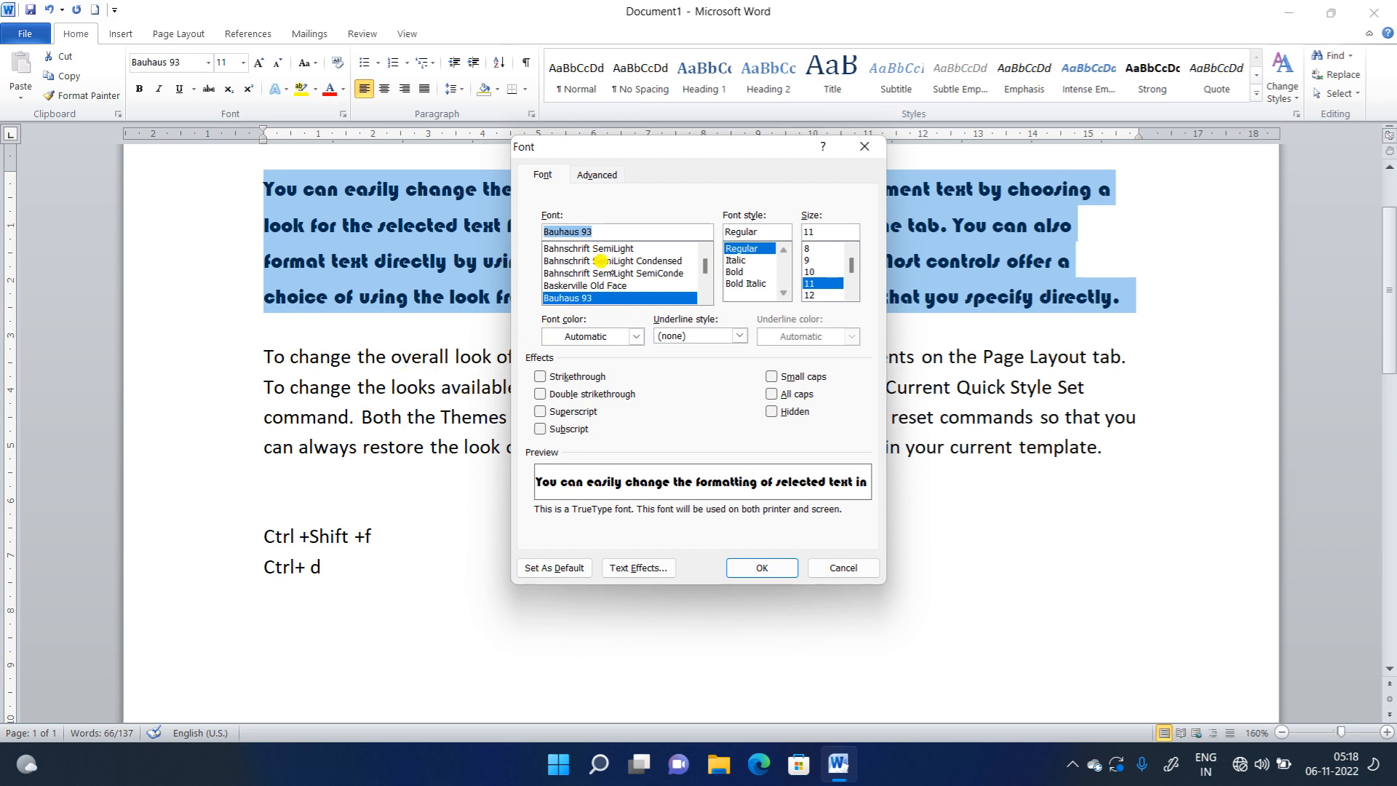
{"action": "key", "text": "Down"}
{"action": "key", "text": "Down"}
{"action": "key", "text": "Down"}
{"action": "key", "text": "Down"}
{"action": "key", "text": "Down"}
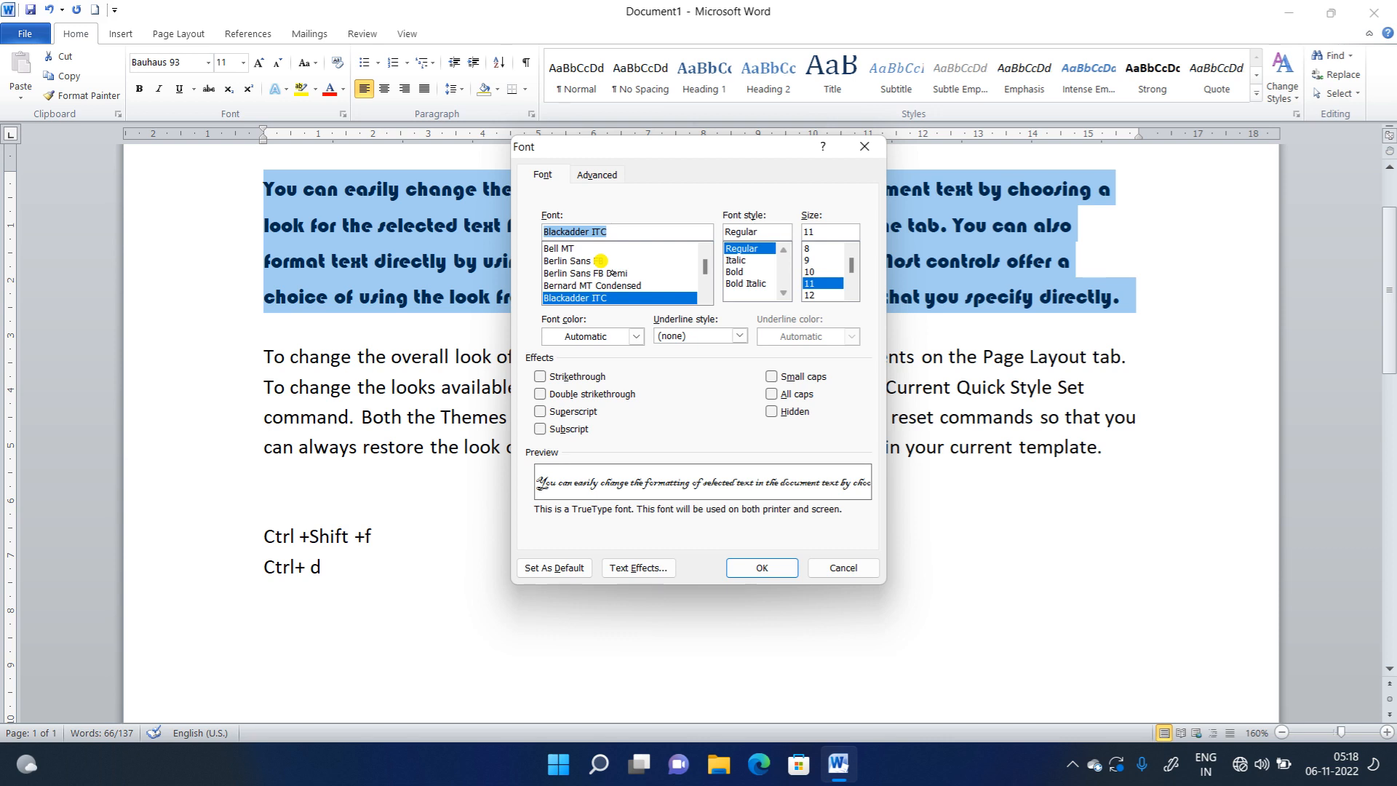
{"action": "key", "text": "Return"}
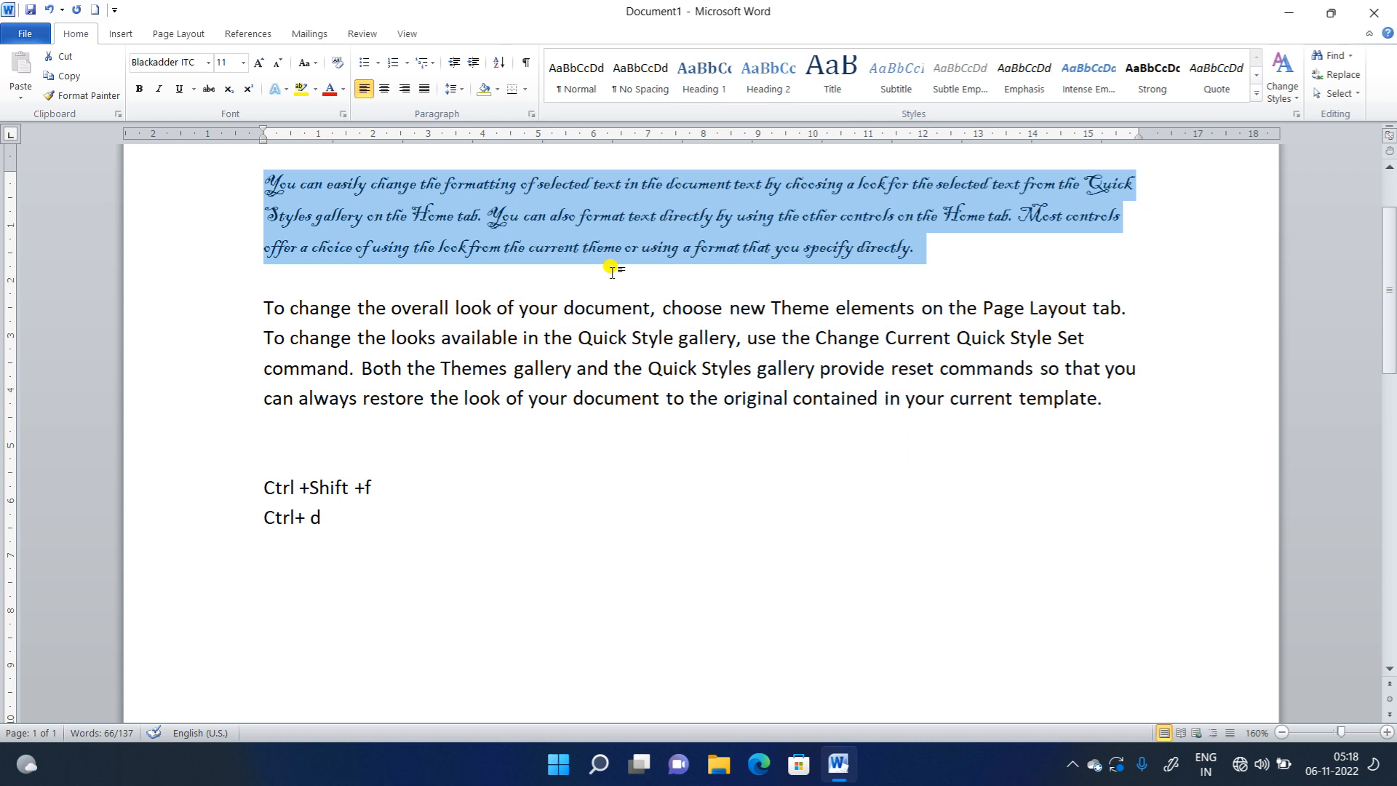
{"action": "left_click_drag", "start_coordinate": [325, 418], "coordinate": [268, 518]}
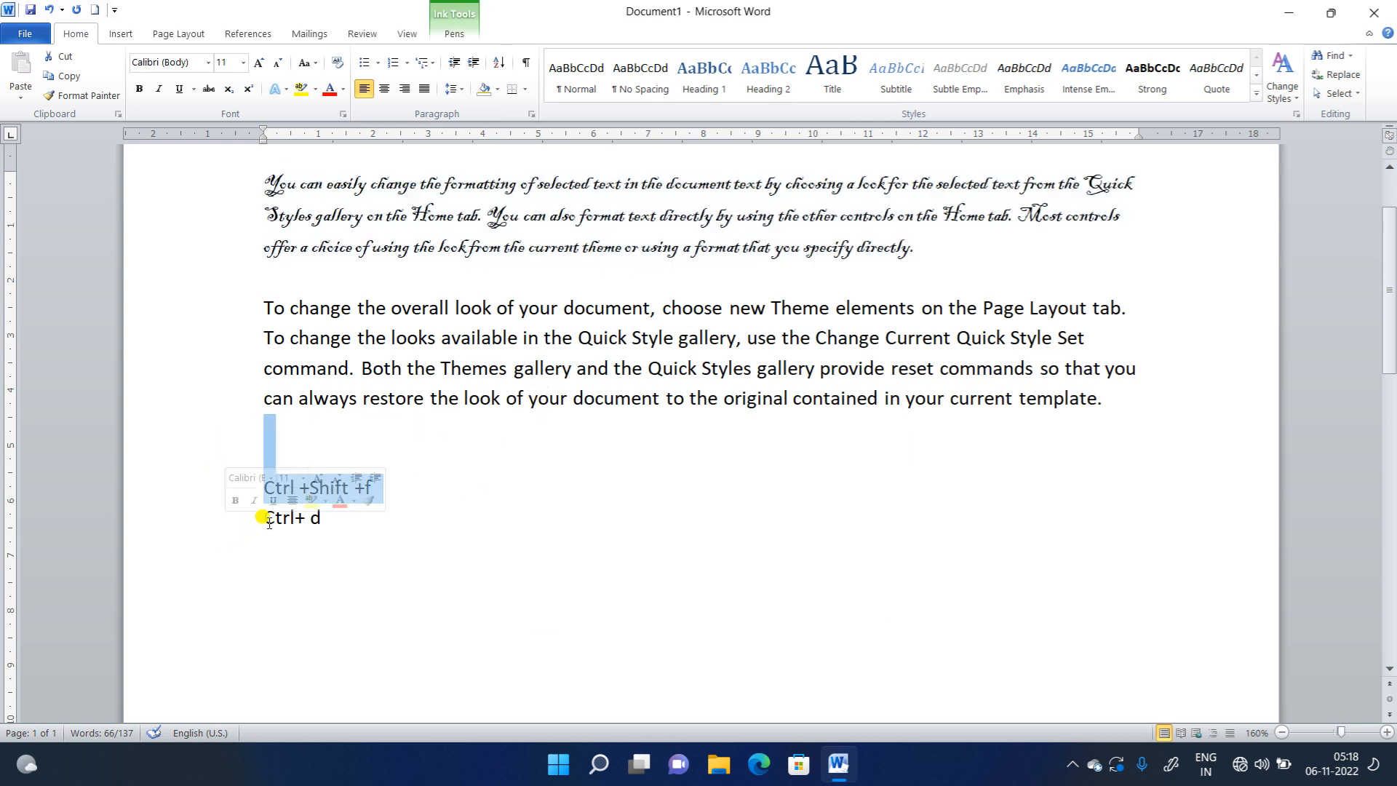
{"action": "left_click", "coordinate": [446, 549]}
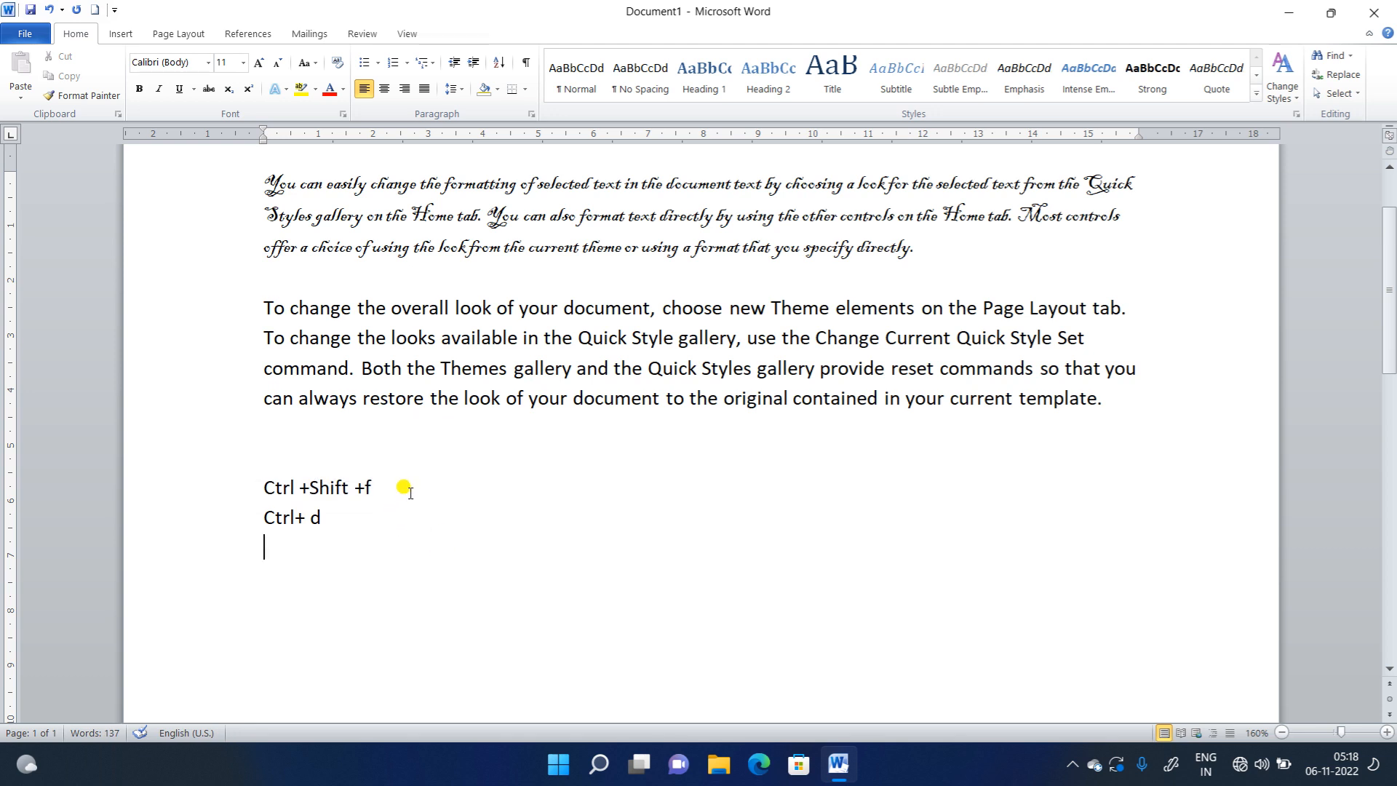
{"action": "left_click", "coordinate": [378, 492]}
{"action": "left_click_drag", "start_coordinate": [262, 483], "coordinate": [346, 532]}
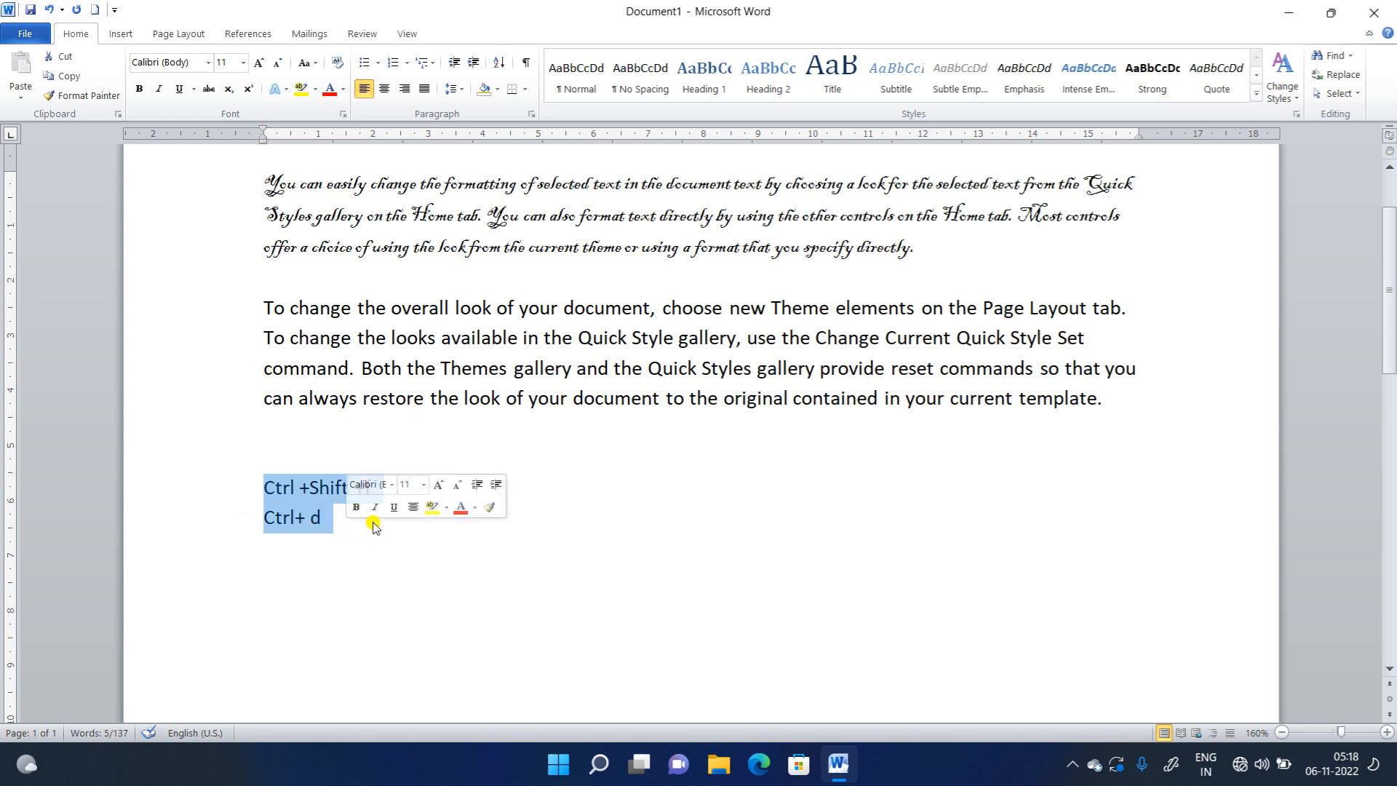
{"action": "left_click", "coordinate": [550, 441]}
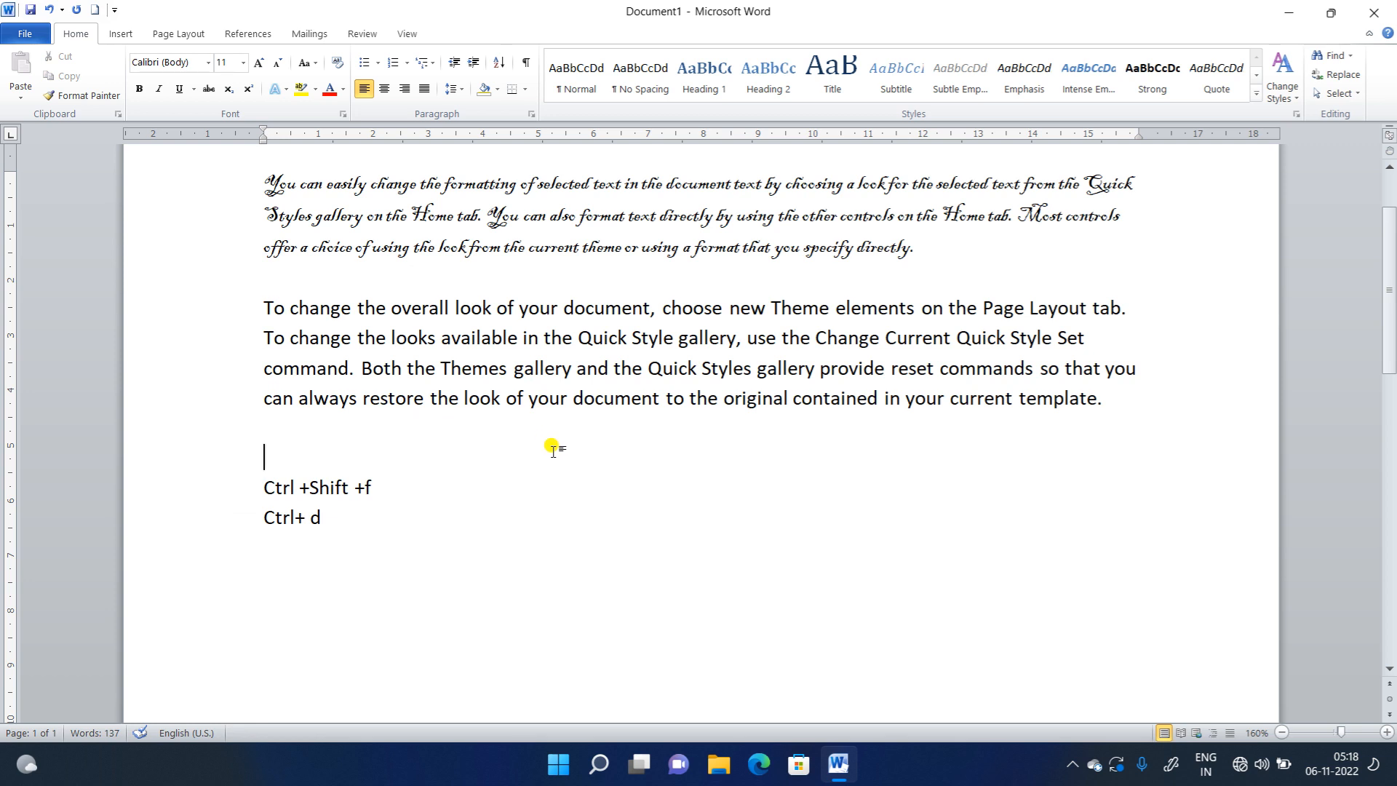
- View the font, style, size and effects settings in the Font dialog and close it without changes
{"action": "key", "text": "ctrl+shift+f"}
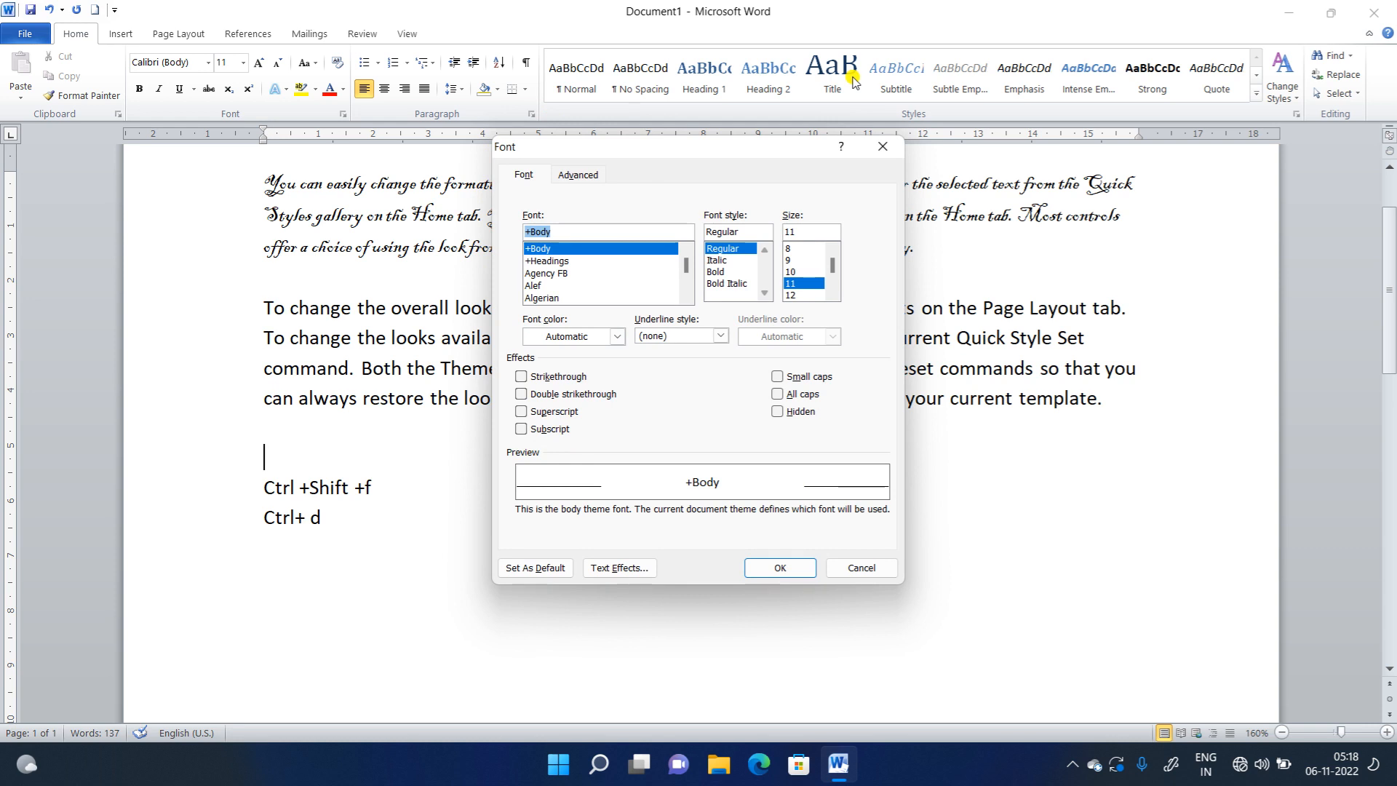
{"action": "left_click", "coordinate": [844, 568]}
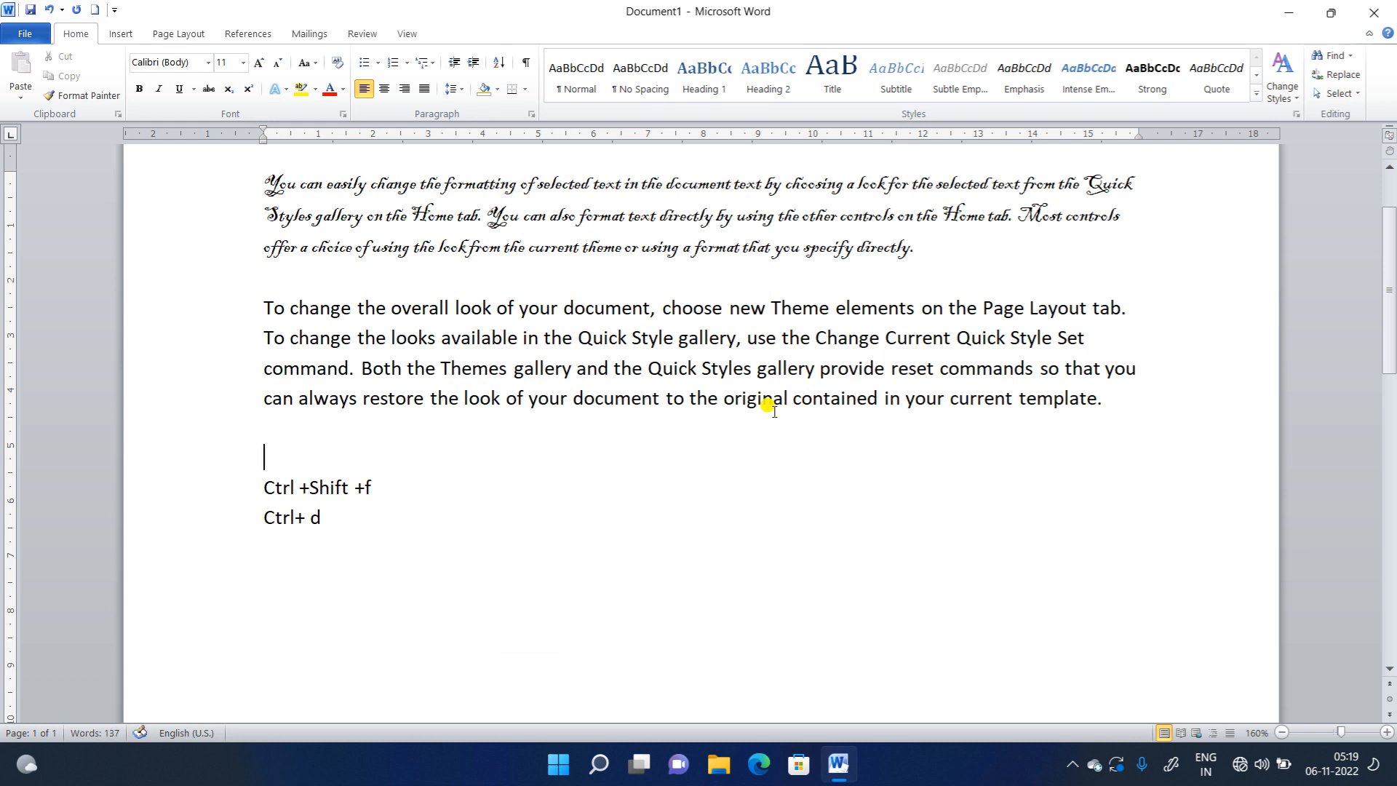
{"action": "key", "text": "ctrl+shift+f"}
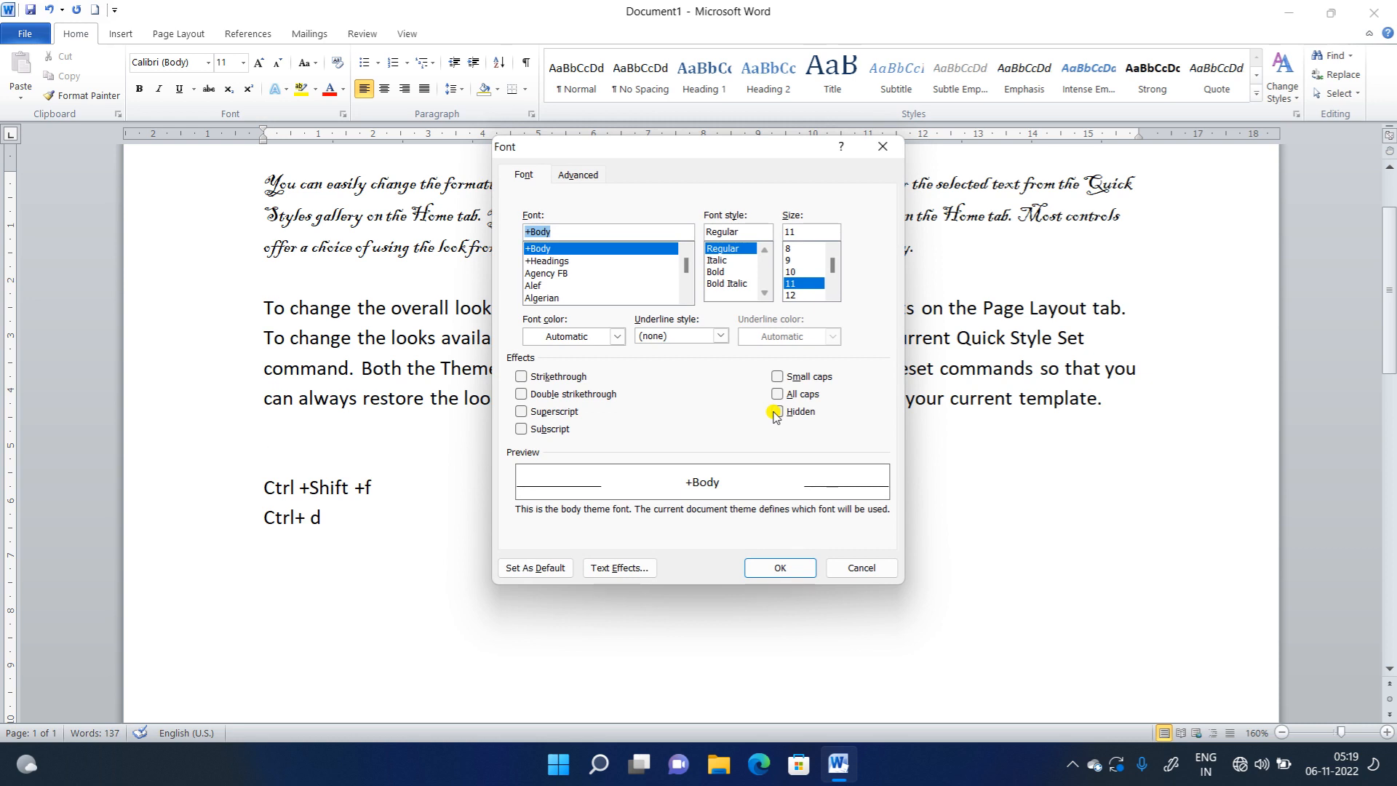
{"action": "key", "text": "Escape"}
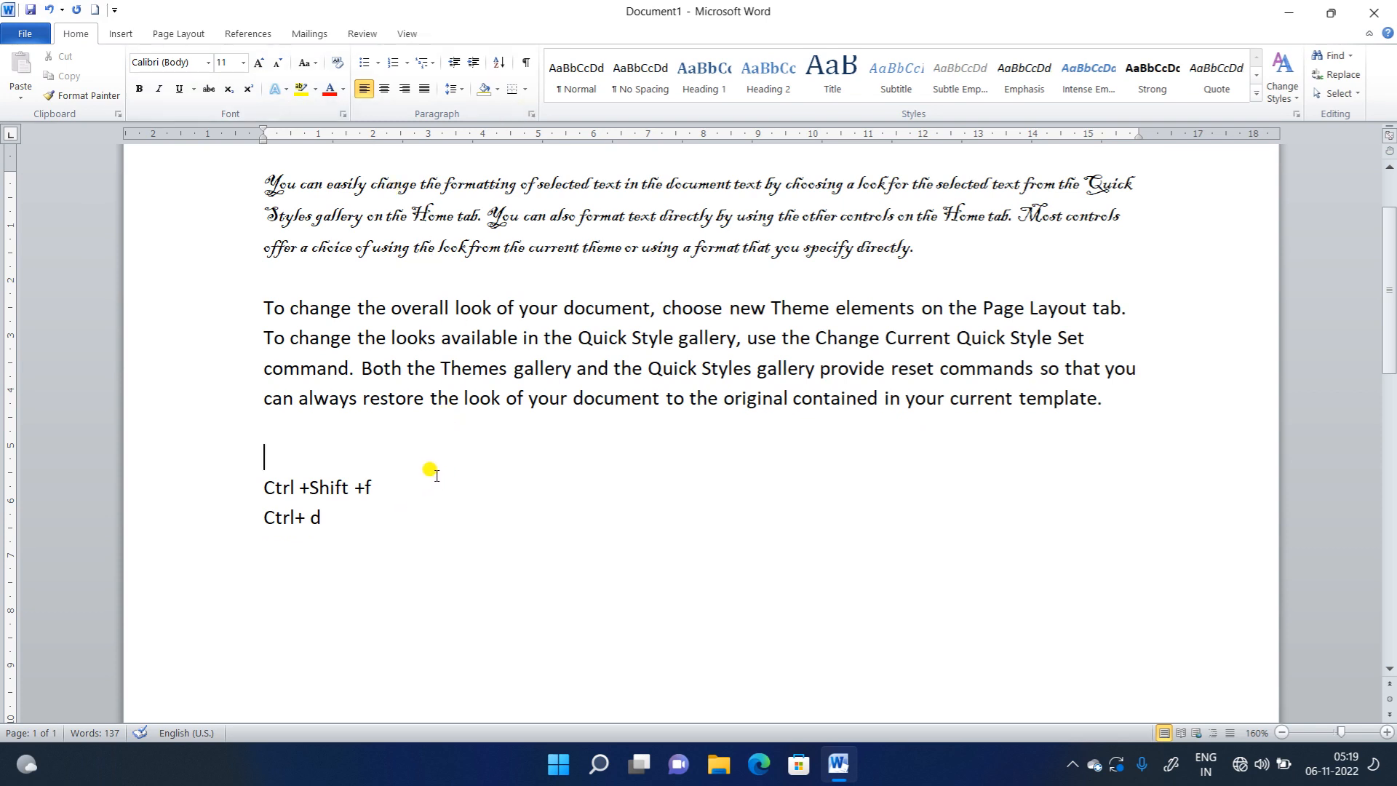
- Clear all formatting from the first paragraph, including its decorative font
{"action": "scroll", "coordinate": [415, 430], "scroll_direction": "up", "scroll_amount": 2}
{"action": "scroll", "coordinate": [451, 418], "scroll_direction": "down", "scroll_amount": 1}
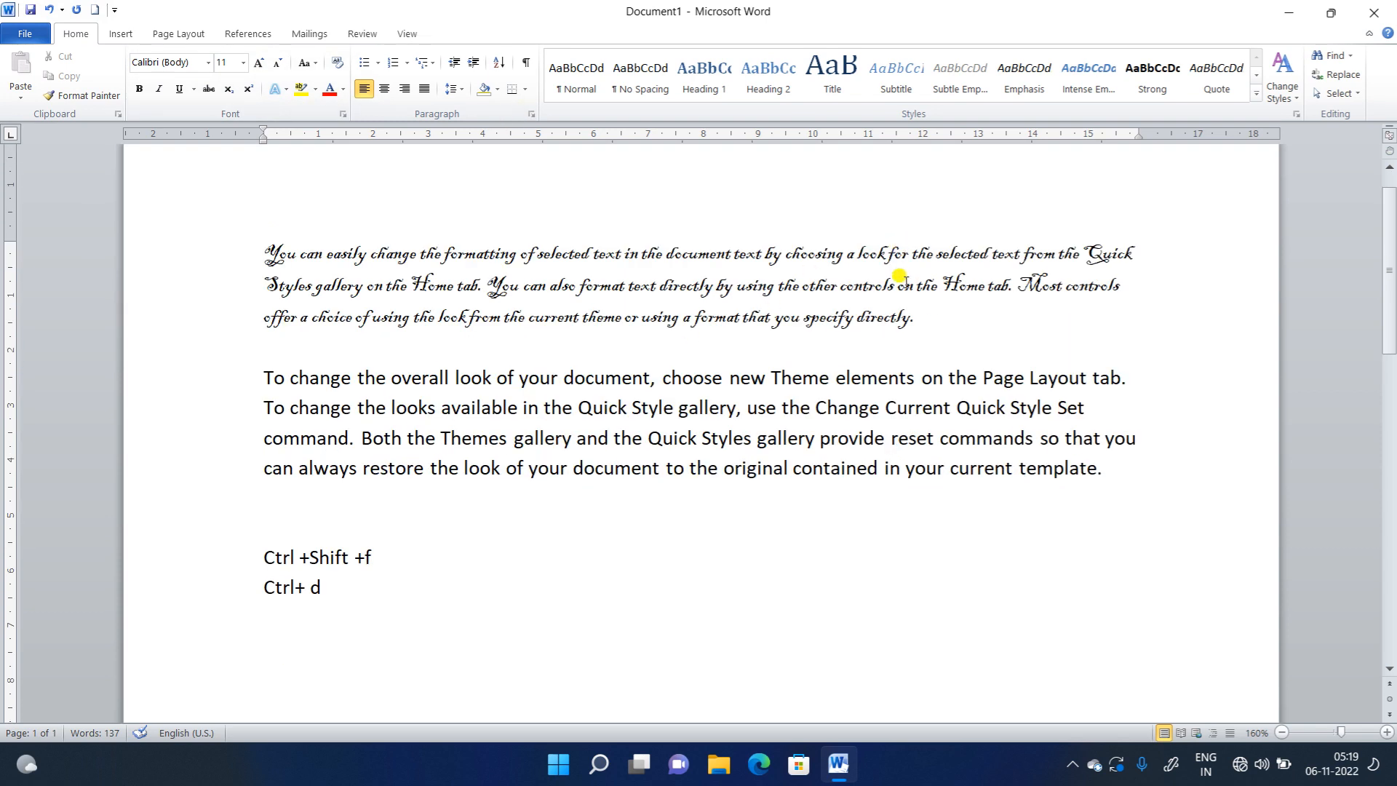
{"action": "left_click_drag", "start_coordinate": [918, 318], "coordinate": [265, 248]}
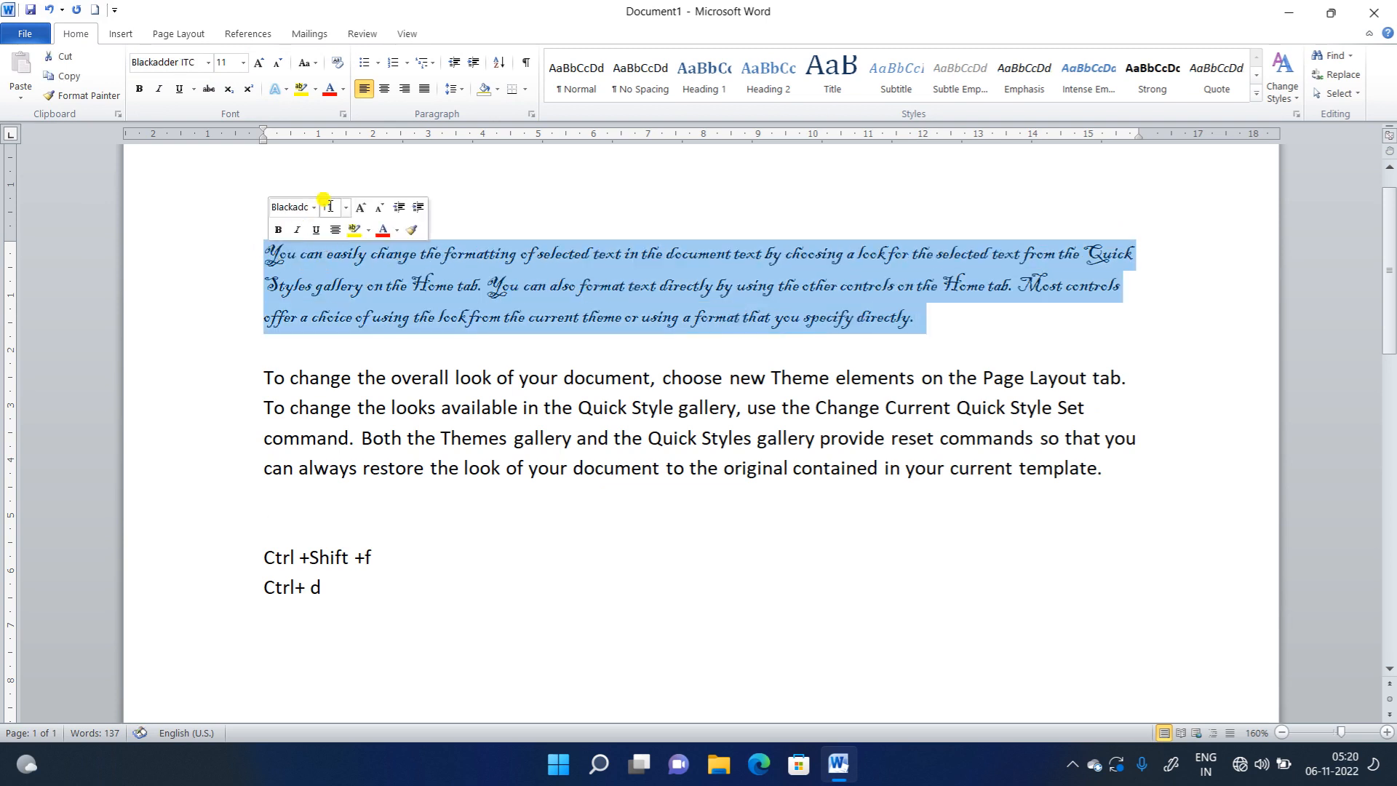
{"action": "left_click", "coordinate": [338, 62]}
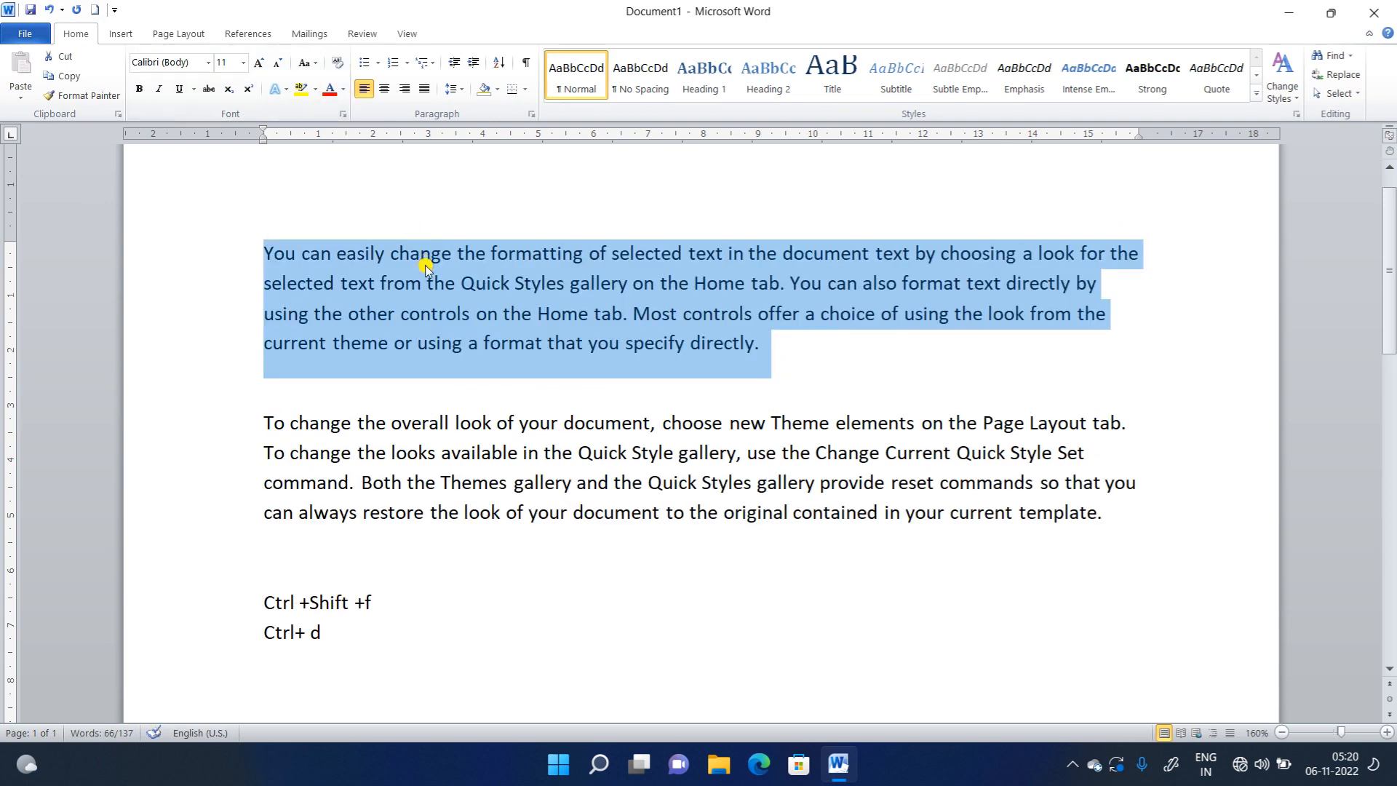
{"action": "left_click", "coordinate": [425, 267]}
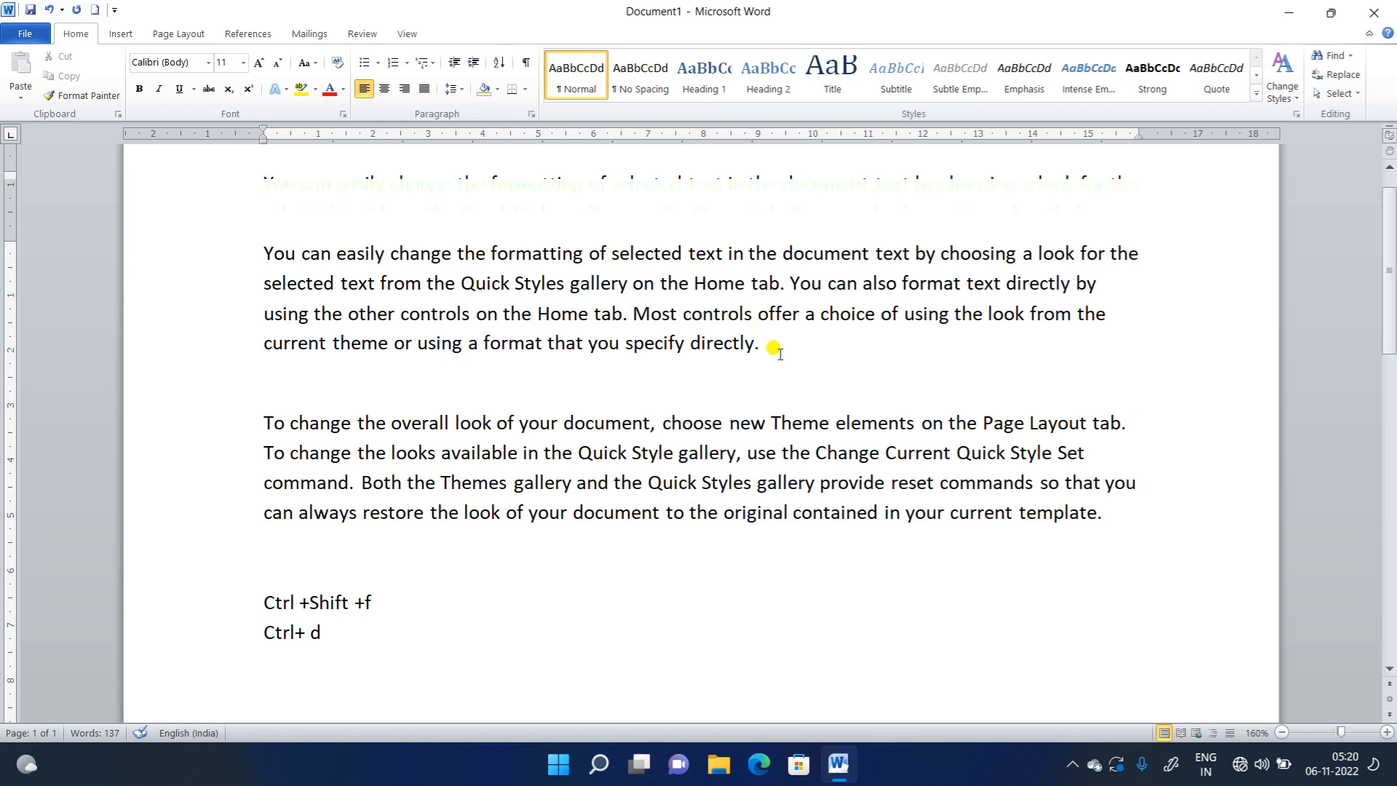
- Add the number 11 below the "Ctrl+ d" line, separated by a blank line
{"action": "scroll", "coordinate": [771, 347], "scroll_direction": "down", "scroll_amount": 3}
{"action": "left_click", "coordinate": [477, 544]}
{"action": "key", "text": "Return"}
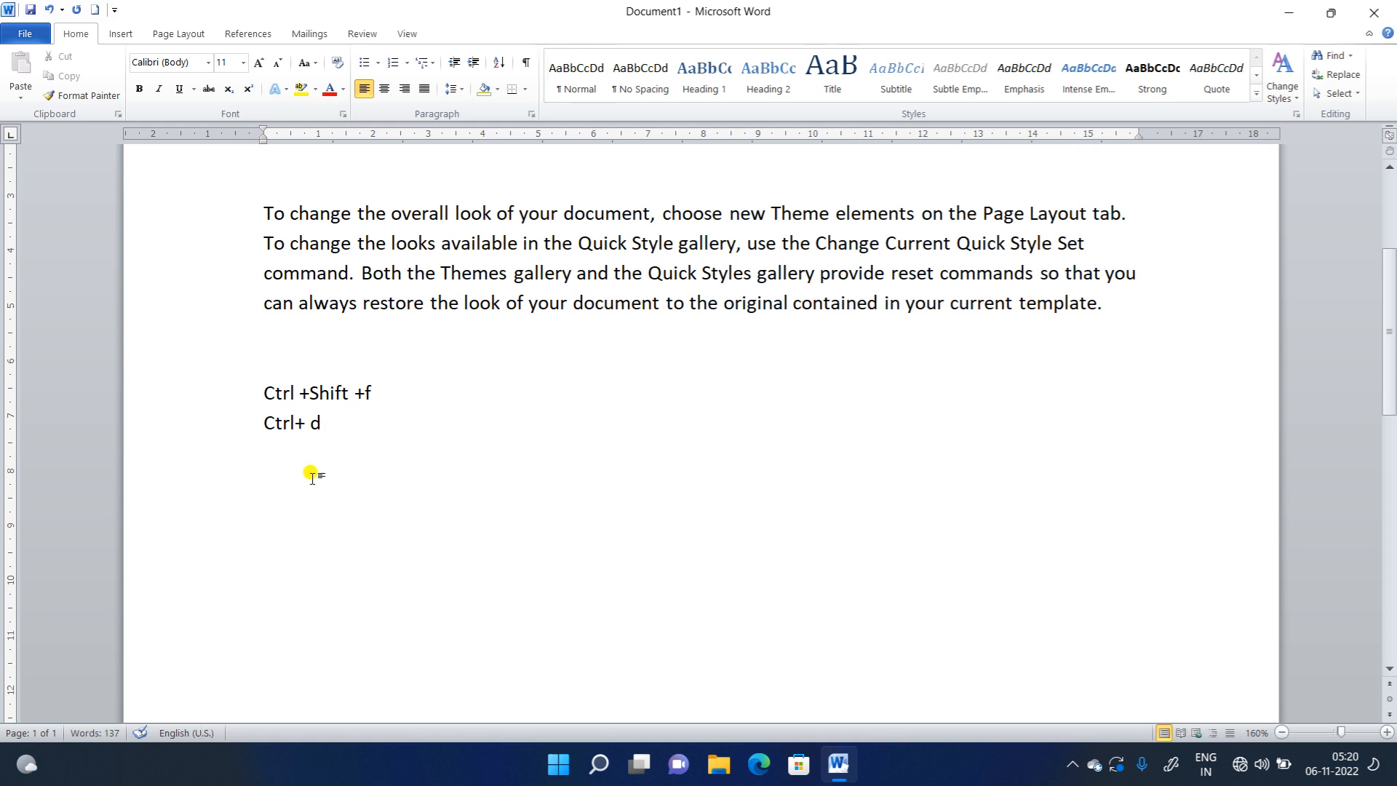
{"action": "type", "text": "11"}
{"action": "scroll", "coordinate": [420, 334], "scroll_direction": "up", "scroll_amount": 2}
{"action": "scroll", "coordinate": [473, 364], "scroll_direction": "down", "scroll_amount": 1}
{"action": "scroll", "coordinate": [451, 407], "scroll_direction": "up", "scroll_amount": 2}
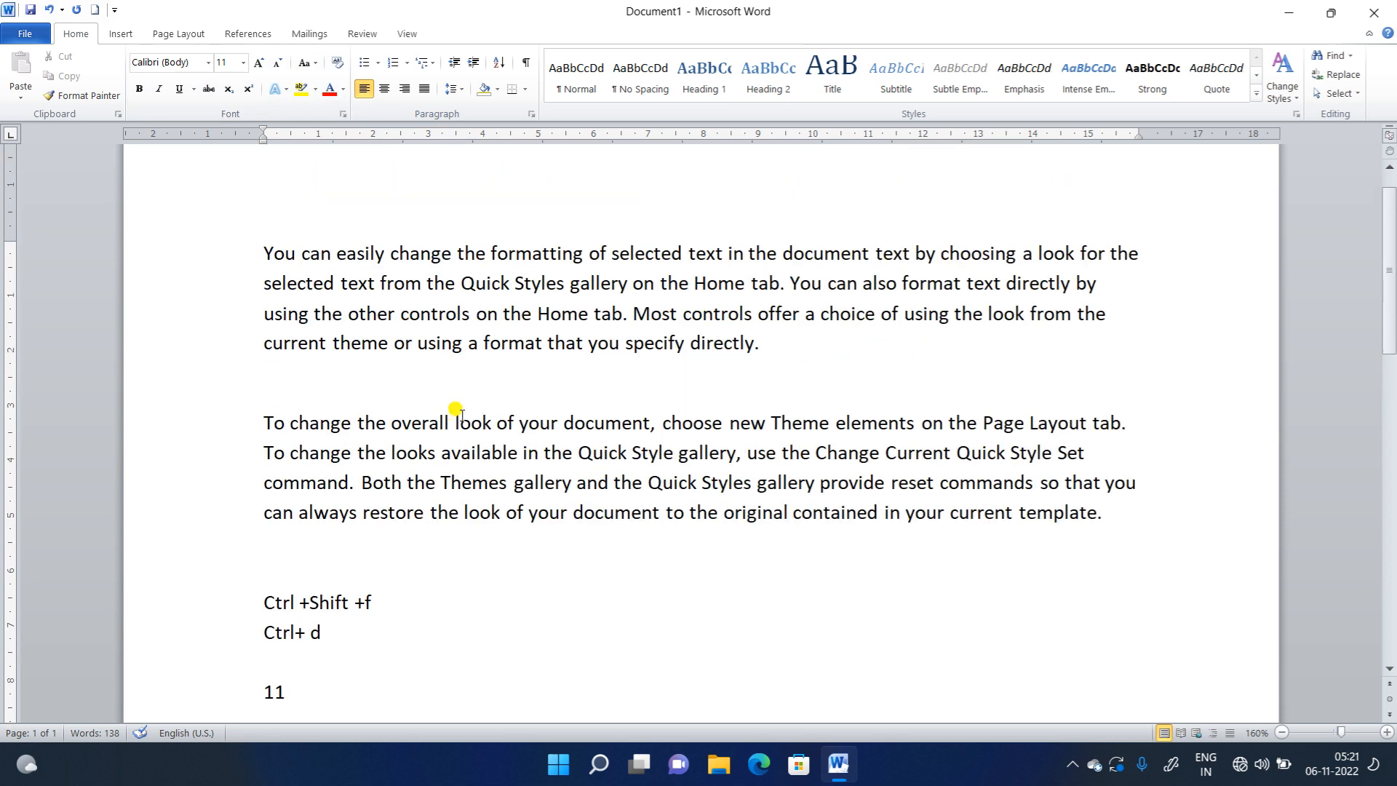
- Select the first paragraph, preview larger font sizes on it and set its size to 11
{"action": "left_click_drag", "start_coordinate": [759, 345], "coordinate": [273, 256]}
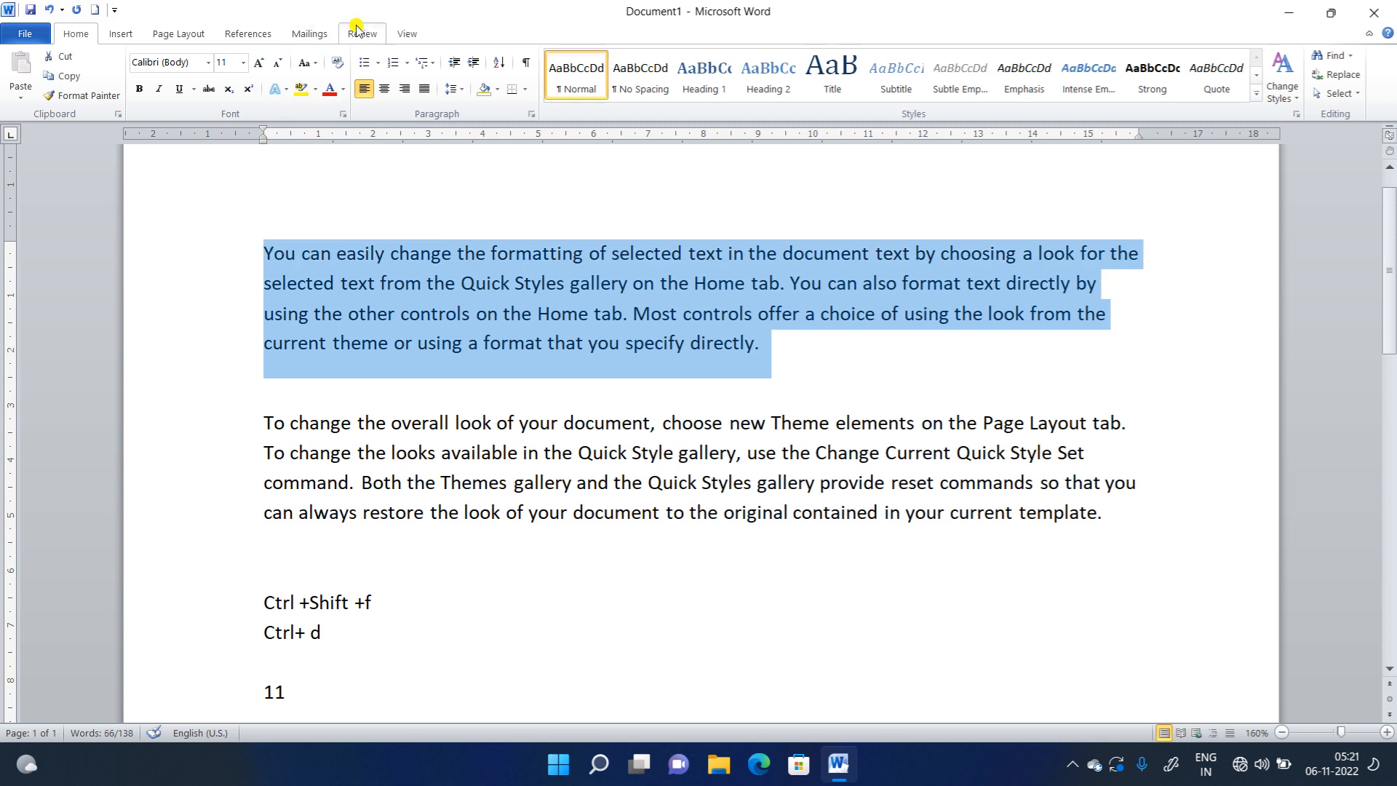
{"action": "left_click", "coordinate": [243, 64]}
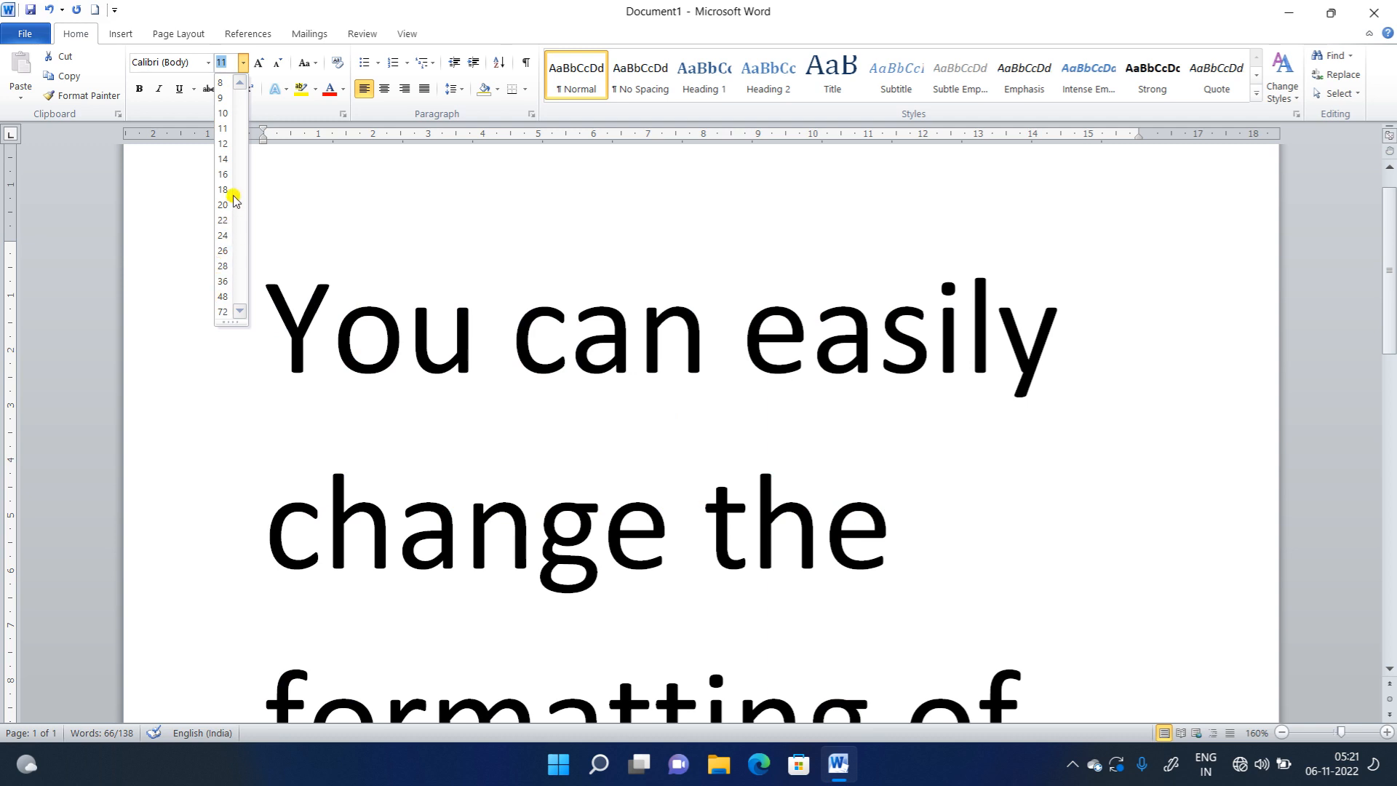
{"action": "left_click", "coordinate": [224, 128]}
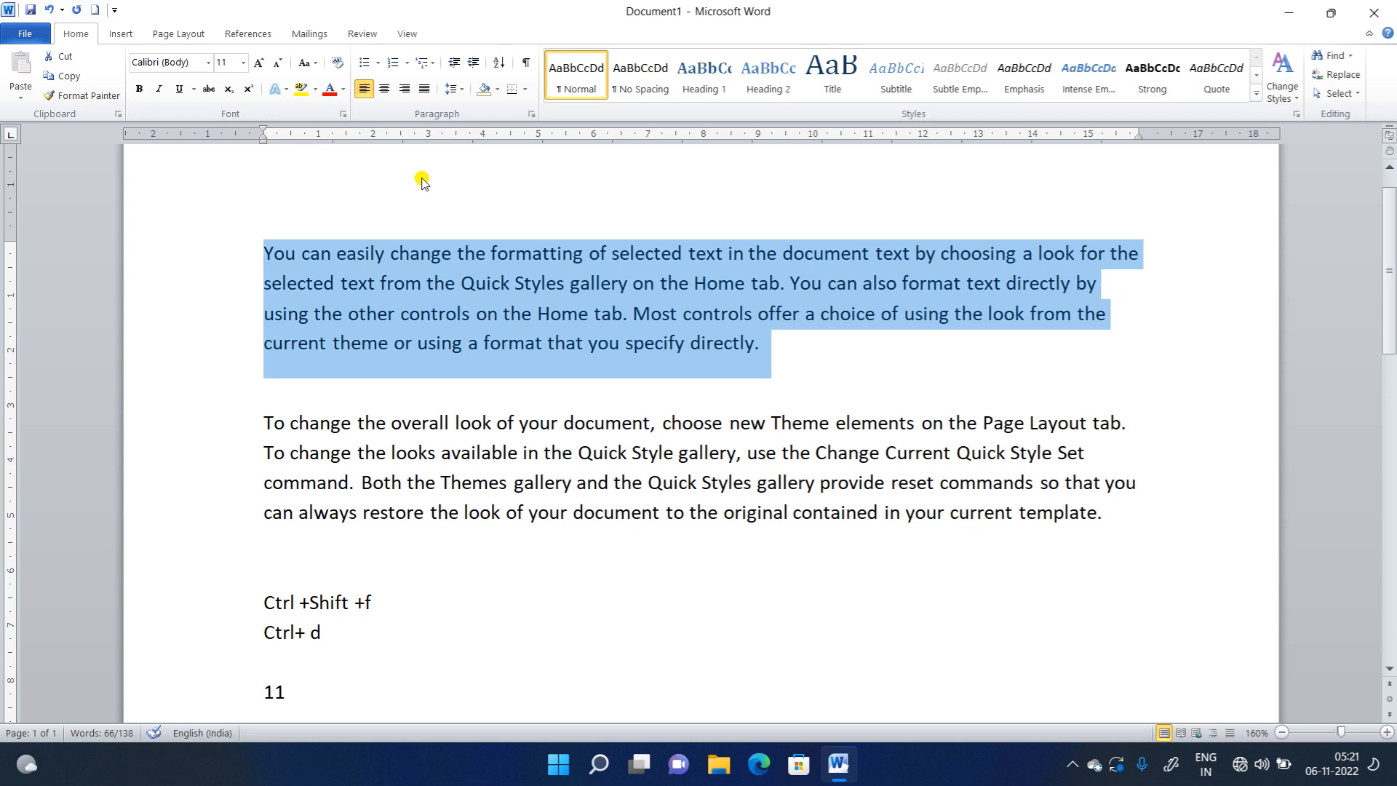
- Add blank lines below the number 11 and enter the number 8 on its own line above it
{"action": "scroll", "coordinate": [404, 152], "scroll_direction": "down", "scroll_amount": 2}
{"action": "left_click", "coordinate": [347, 586]}
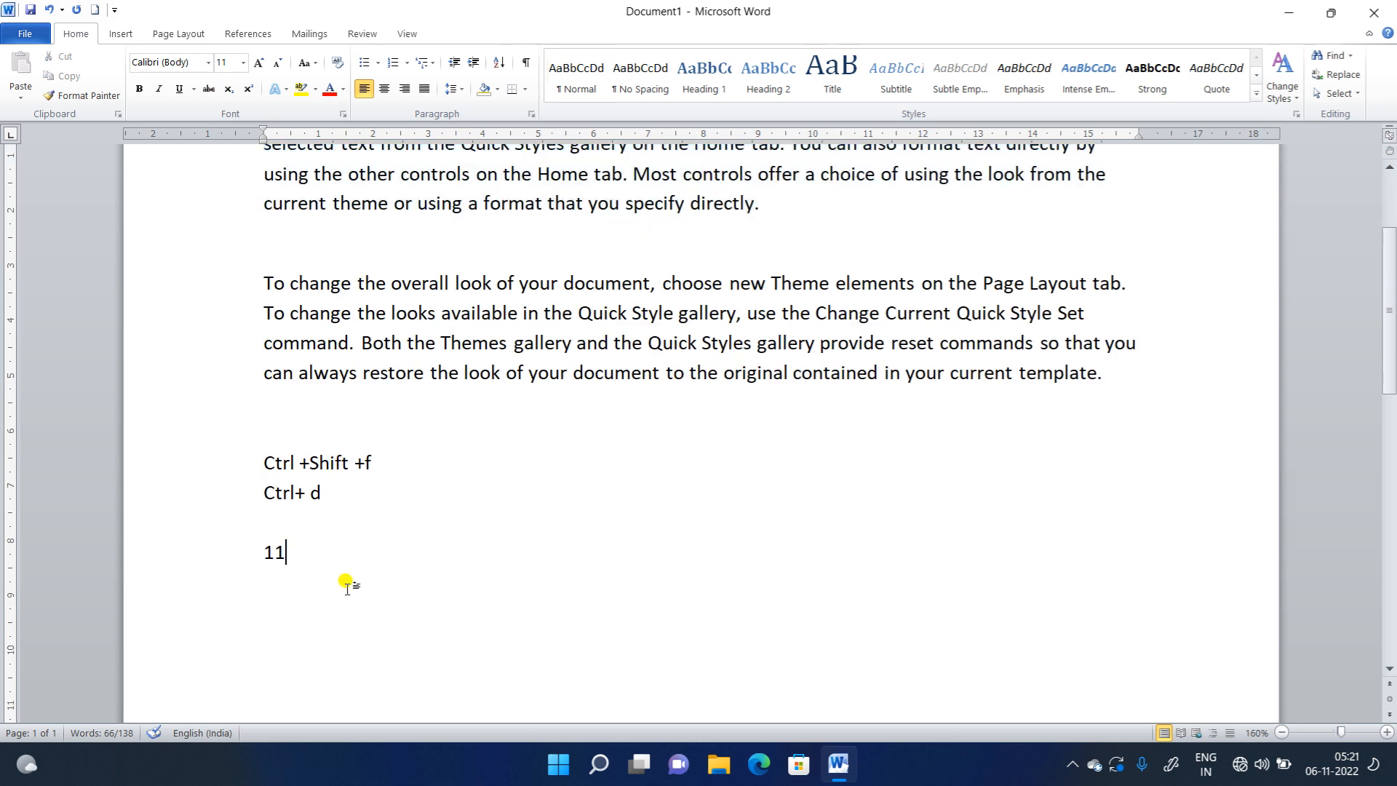
{"action": "key", "text": "Return"}
{"action": "key", "text": "Return"}
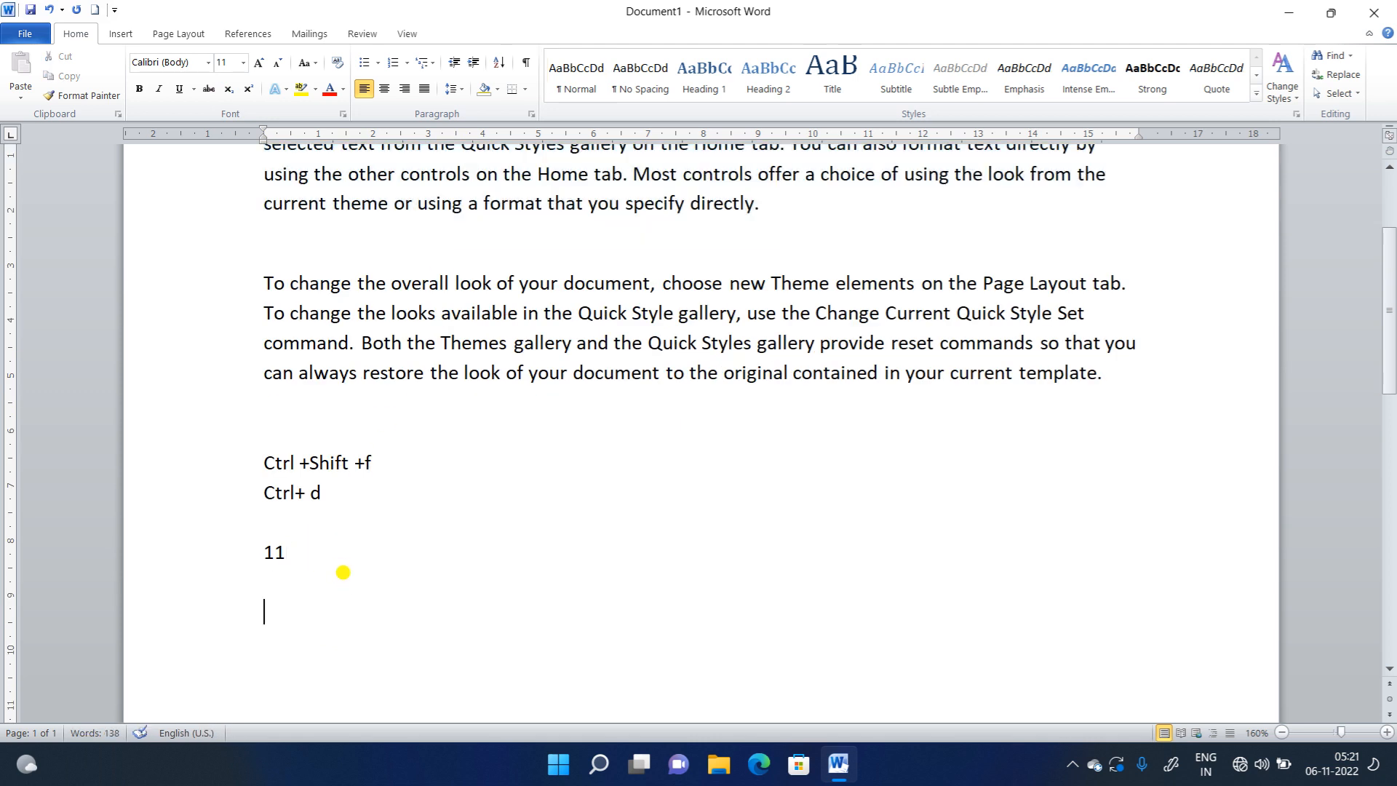
{"action": "left_click", "coordinate": [273, 513]}
{"action": "key", "text": "Return"}
{"action": "type", "text": "2"}
{"action": "key", "text": "BackSpace"}
{"action": "type", "text": "8"}
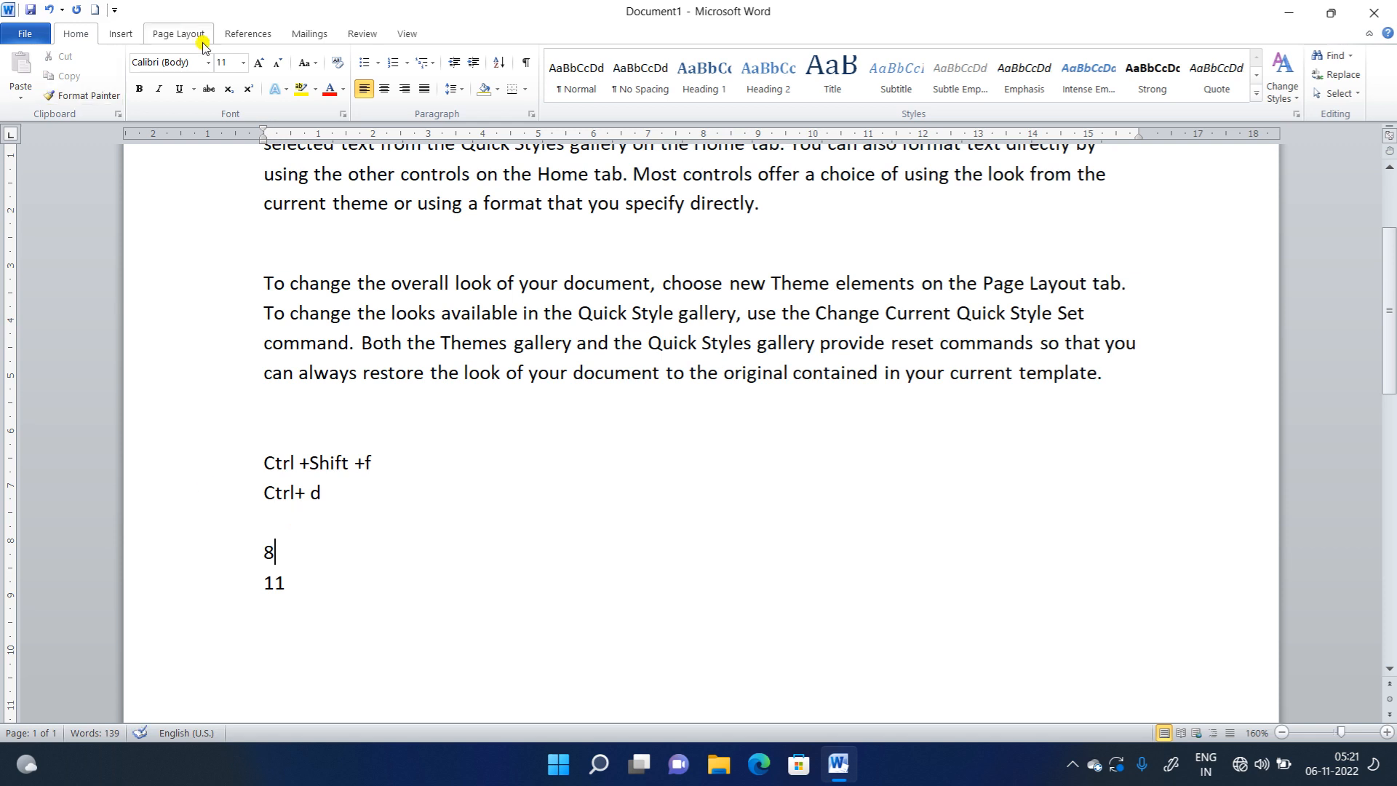
- Examine the font size list and handwrite the sizes 72, 2, 8, 11, 72 and 1638 over the zoomed screen in red
{"action": "left_click", "coordinate": [243, 63]}
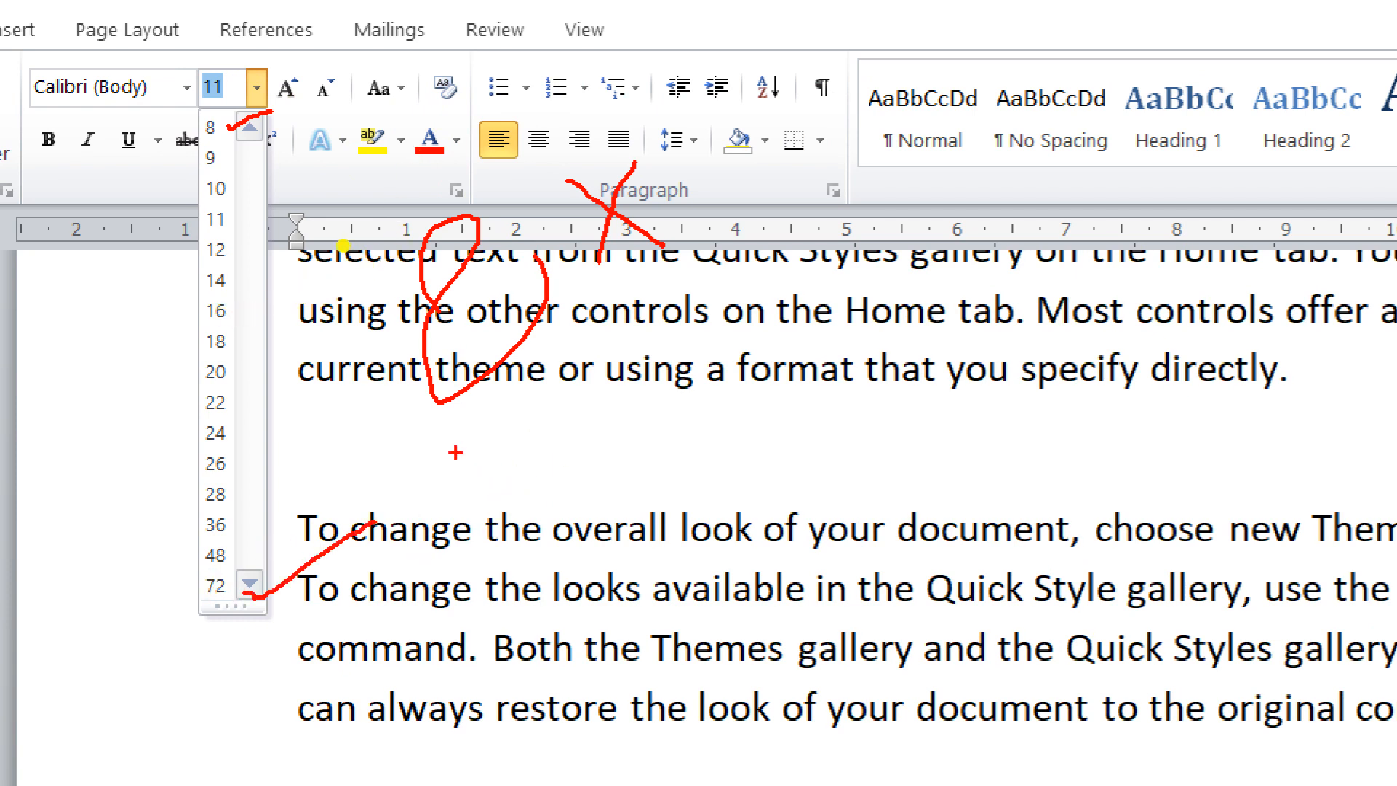
{"action": "mouse_move", "coordinate": [511, 431]}
{"action": "left_mouse_down"}
{"action": "mouse_move", "coordinate": [519, 492]}
{"action": "mouse_move", "coordinate": [563, 473]}
{"action": "left_mouse_up"}
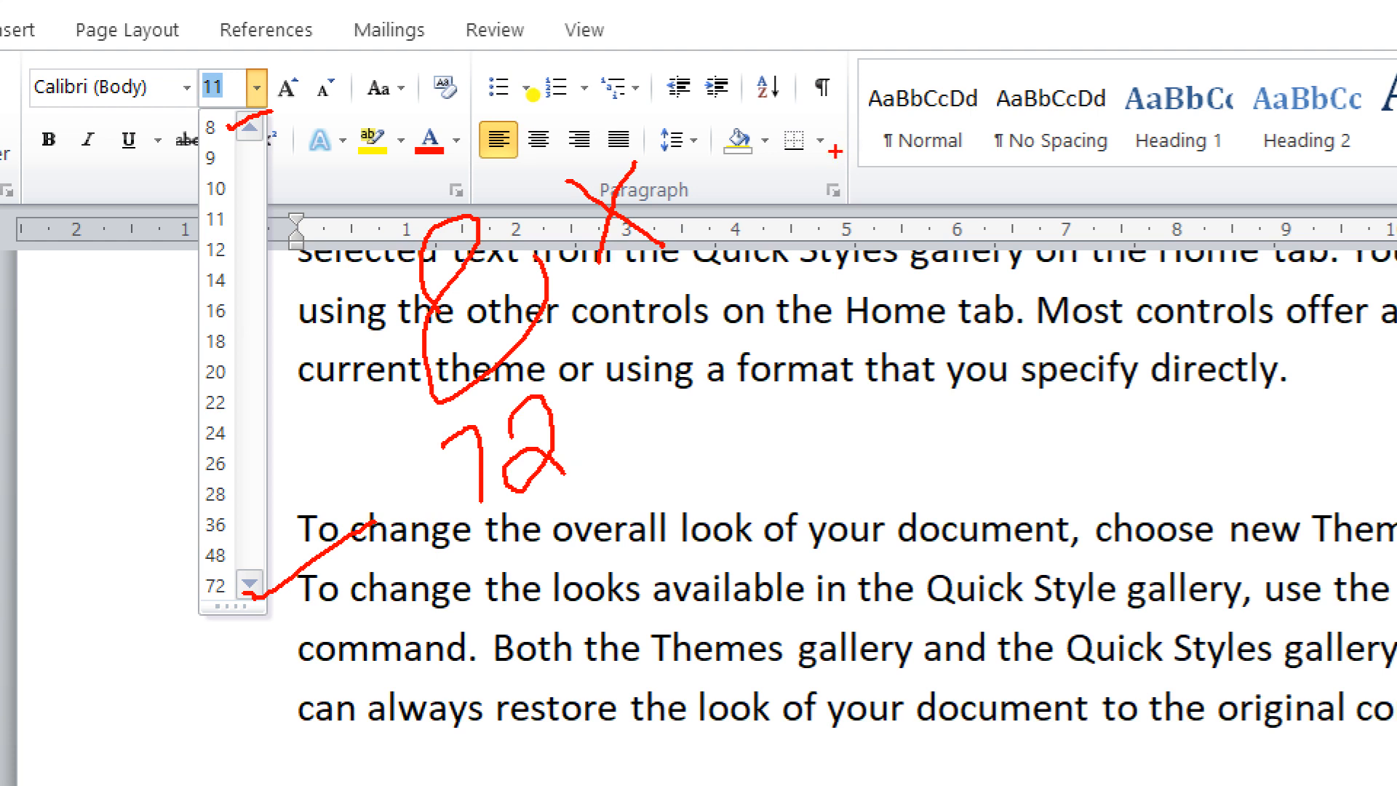
{"action": "mouse_move", "coordinate": [808, 166]}
{"action": "left_mouse_down"}
{"action": "mouse_move", "coordinate": [856, 157]}
{"action": "mouse_move", "coordinate": [817, 201]}
{"action": "mouse_move", "coordinate": [875, 247]}
{"action": "left_mouse_up"}
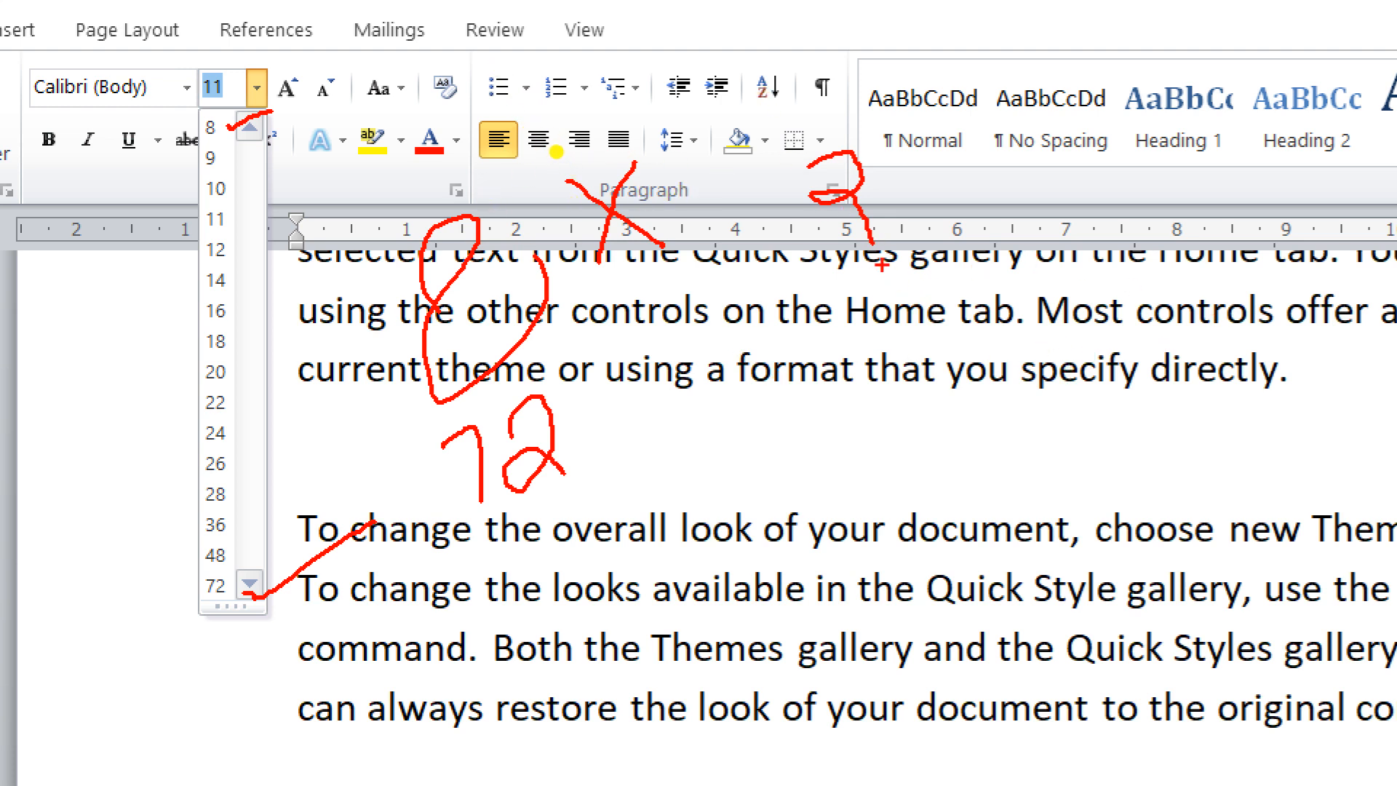
{"action": "mouse_move", "coordinate": [857, 290]}
{"action": "left_mouse_down"}
{"action": "mouse_move", "coordinate": [845, 346]}
{"action": "mouse_move", "coordinate": [862, 277]}
{"action": "mouse_move", "coordinate": [826, 270]}
{"action": "mouse_move", "coordinate": [821, 304]}
{"action": "left_mouse_up"}
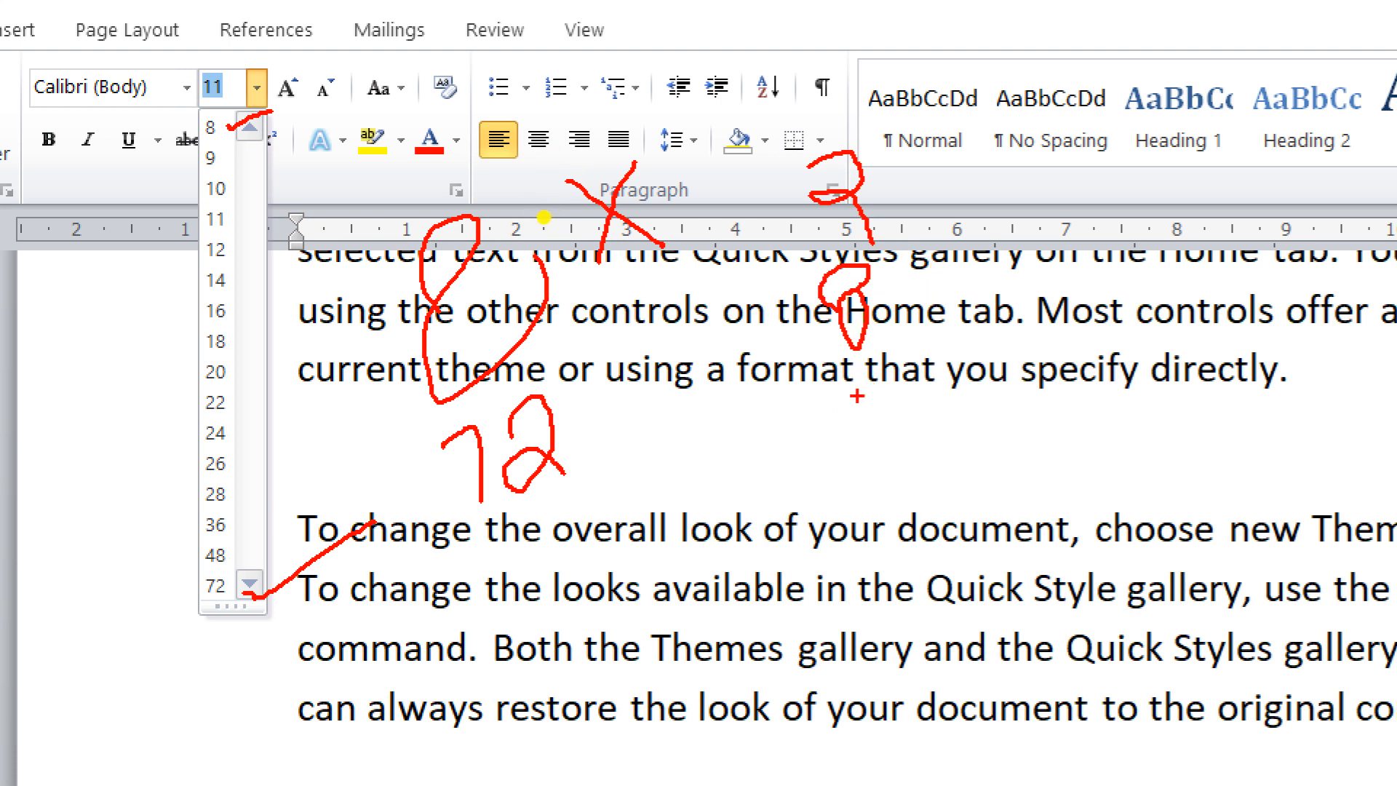
{"action": "left_click_drag", "start_coordinate": [852, 371], "coordinate": [859, 430]}
{"action": "left_click_drag", "start_coordinate": [883, 374], "coordinate": [895, 427]}
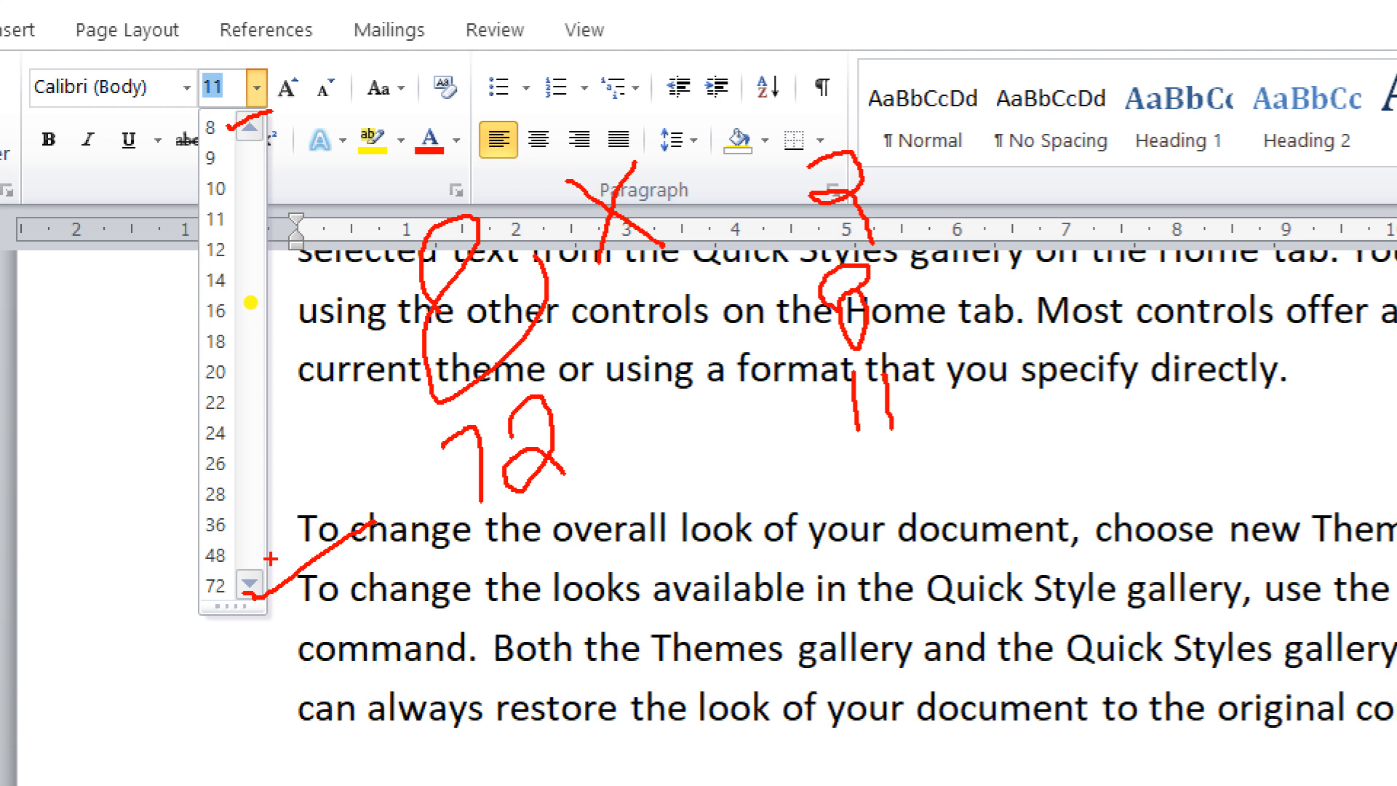
{"action": "mouse_move", "coordinate": [843, 470]}
{"action": "left_mouse_down"}
{"action": "mouse_move", "coordinate": [940, 493]}
{"action": "mouse_move", "coordinate": [941, 545]}
{"action": "left_mouse_up"}
{"action": "mouse_move", "coordinate": [965, 473]}
{"action": "left_mouse_down"}
{"action": "mouse_move", "coordinate": [971, 522]}
{"action": "mouse_move", "coordinate": [991, 518]}
{"action": "left_mouse_up"}
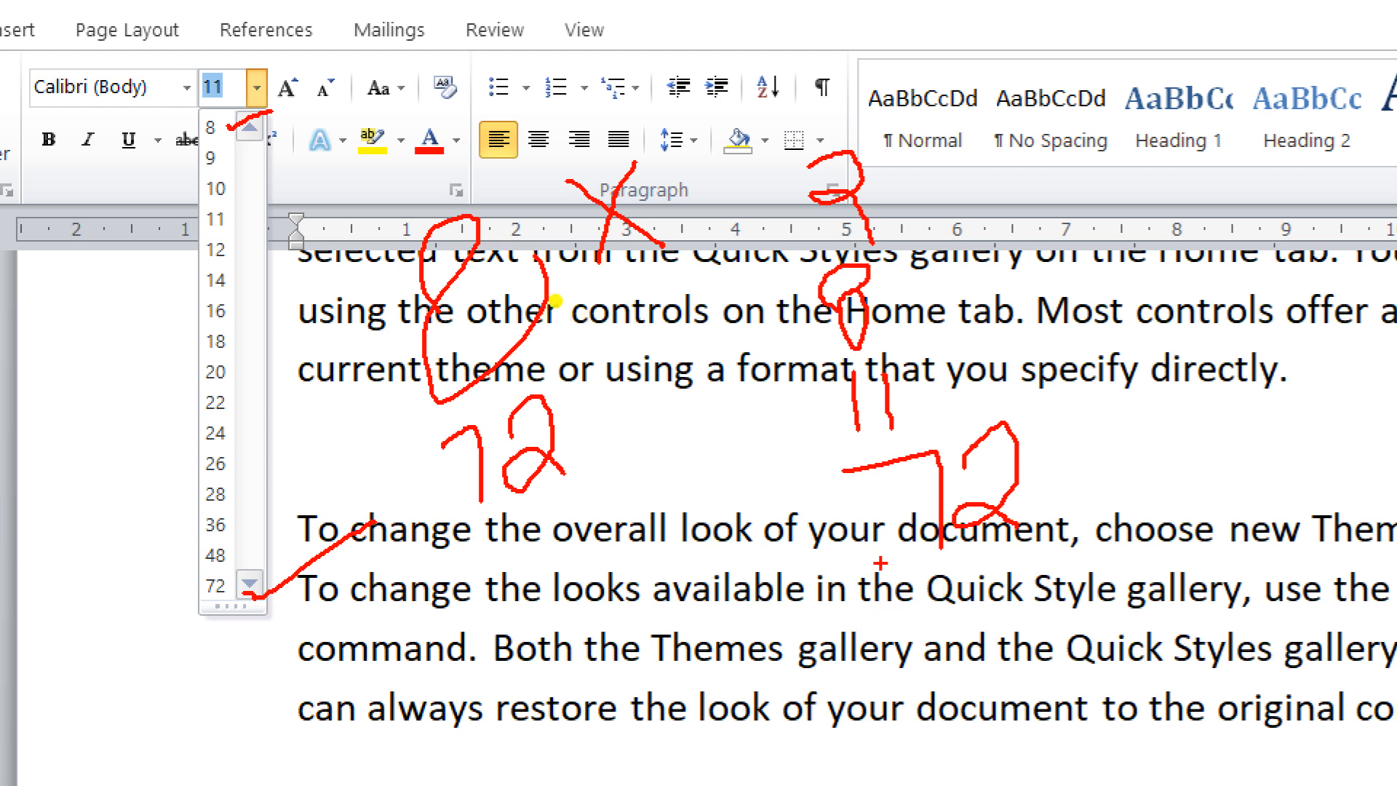
{"action": "left_click_drag", "start_coordinate": [877, 560], "coordinate": [883, 659]}
{"action": "mouse_move", "coordinate": [953, 552]}
{"action": "left_mouse_down"}
{"action": "mouse_move", "coordinate": [971, 632]}
{"action": "mouse_move", "coordinate": [933, 623]}
{"action": "left_mouse_up"}
{"action": "mouse_move", "coordinate": [1003, 557]}
{"action": "left_mouse_down"}
{"action": "mouse_move", "coordinate": [1021, 603]}
{"action": "mouse_move", "coordinate": [1008, 677]}
{"action": "left_mouse_up"}
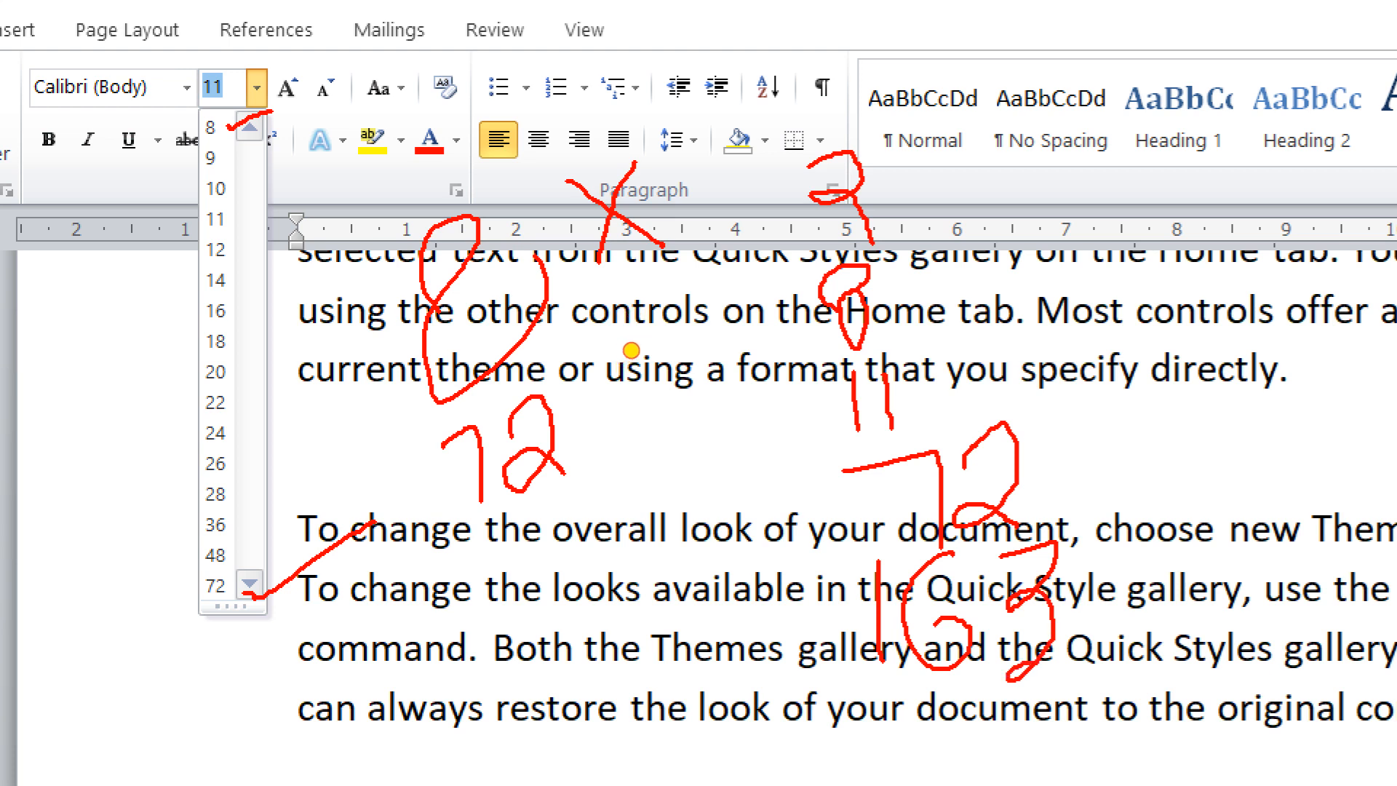
{"action": "mouse_move", "coordinate": [1131, 591]}
{"action": "left_mouse_down"}
{"action": "mouse_move", "coordinate": [1062, 600]}
{"action": "mouse_move", "coordinate": [1090, 535]}
{"action": "mouse_move", "coordinate": [1058, 611]}
{"action": "left_mouse_up"}
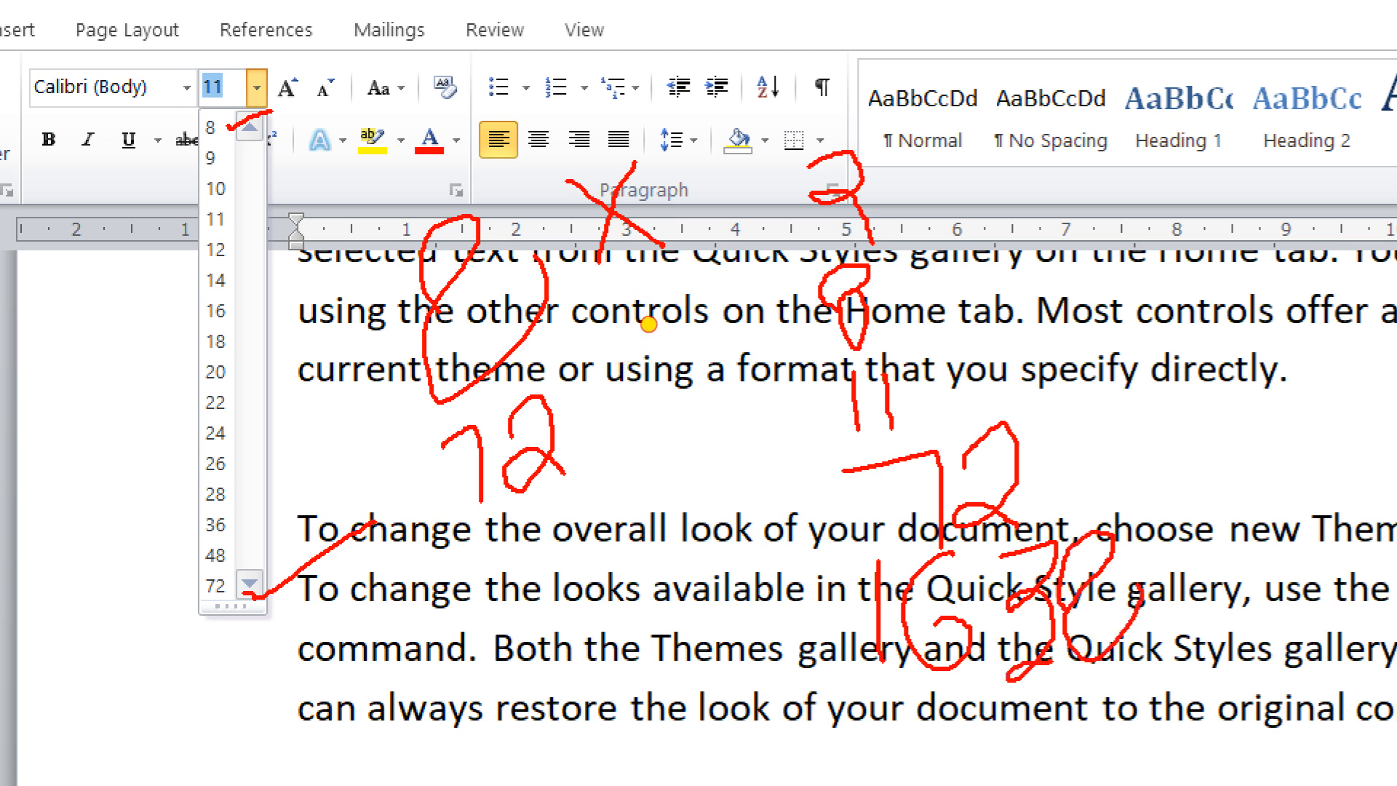
{"action": "left_click_drag", "start_coordinate": [863, 703], "coordinate": [1270, 599]}
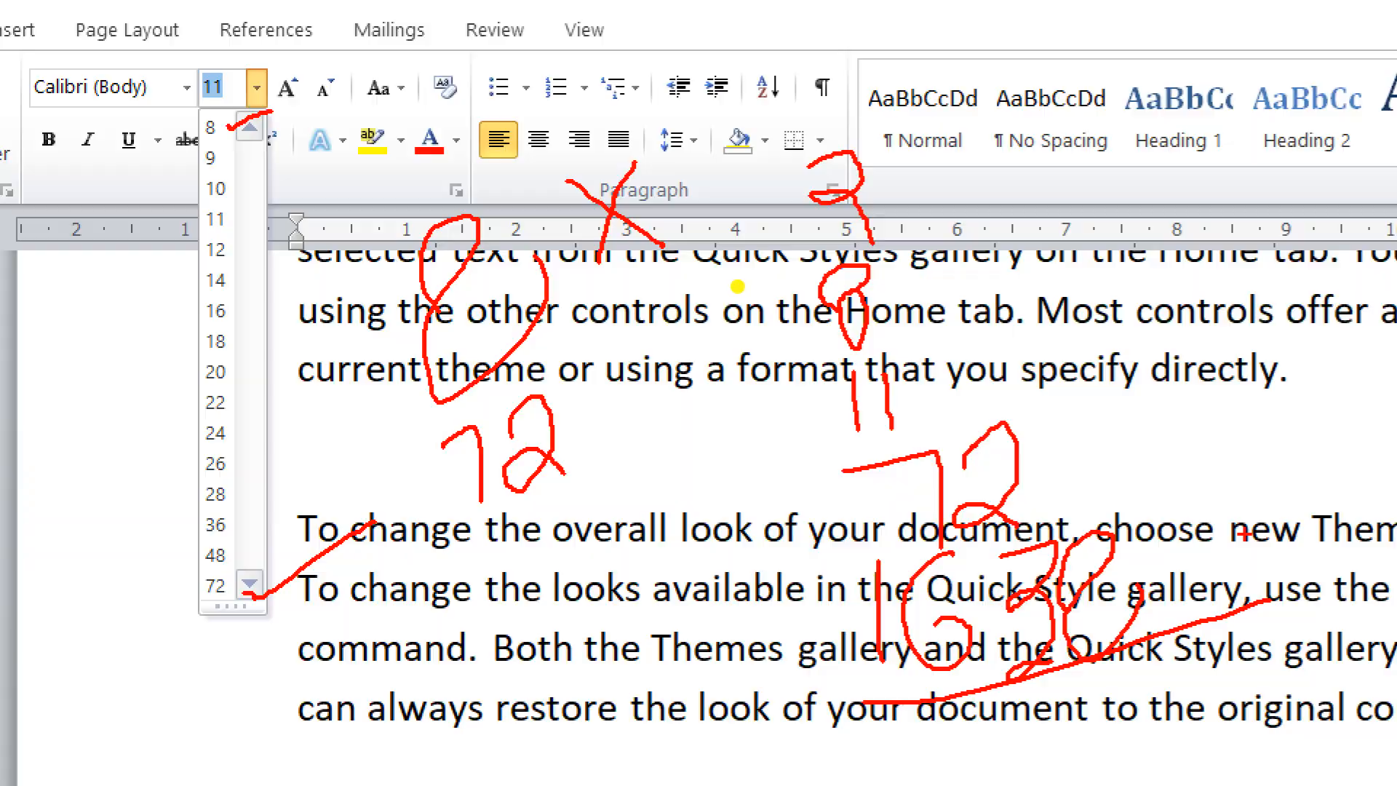
{"action": "key", "text": "Escape"}
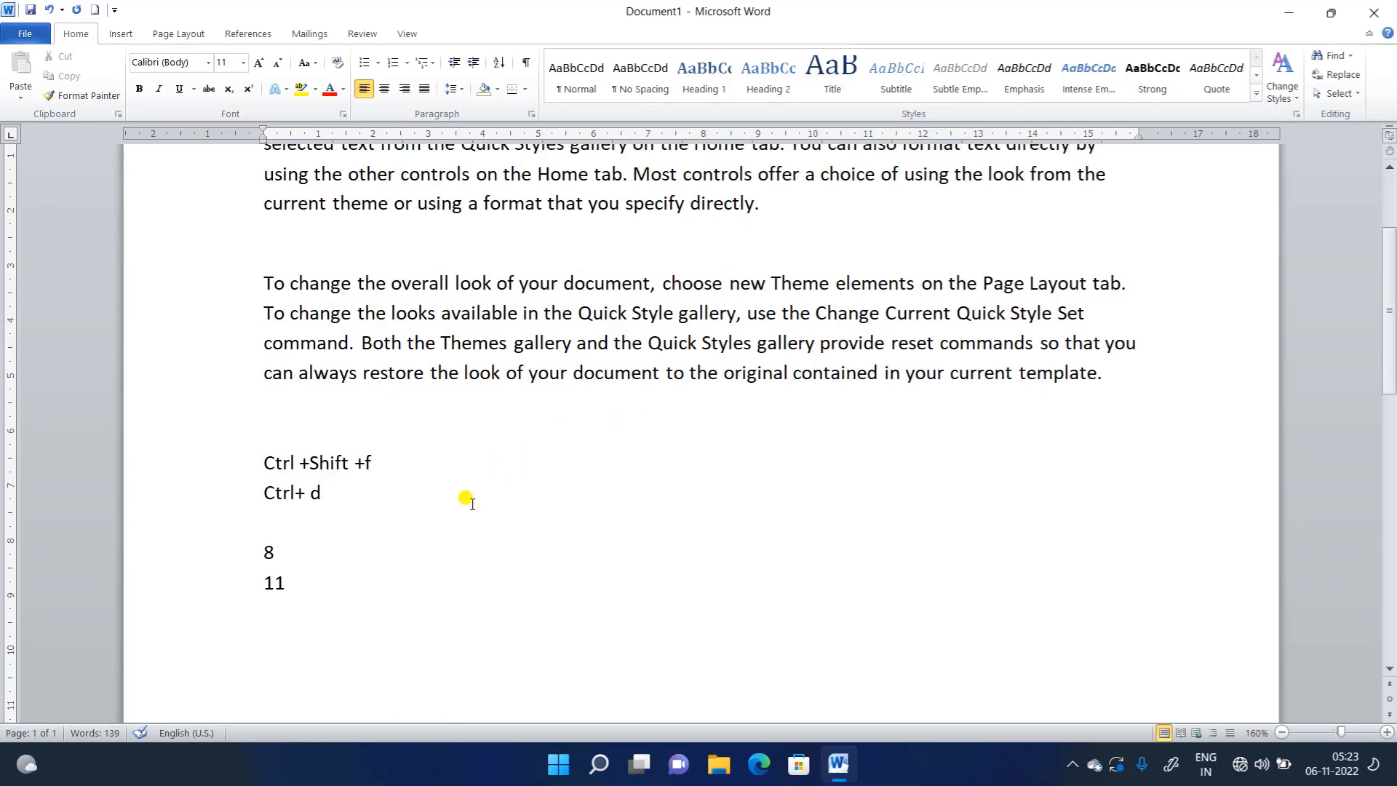
- Complete the size list with 2 on the line above 8, and 72 and 1638 on separate lines below 11
{"action": "scroll", "coordinate": [488, 556], "scroll_direction": "down", "scroll_amount": 1}
{"action": "left_click", "coordinate": [278, 456]}
{"action": "type", "text": "2"}
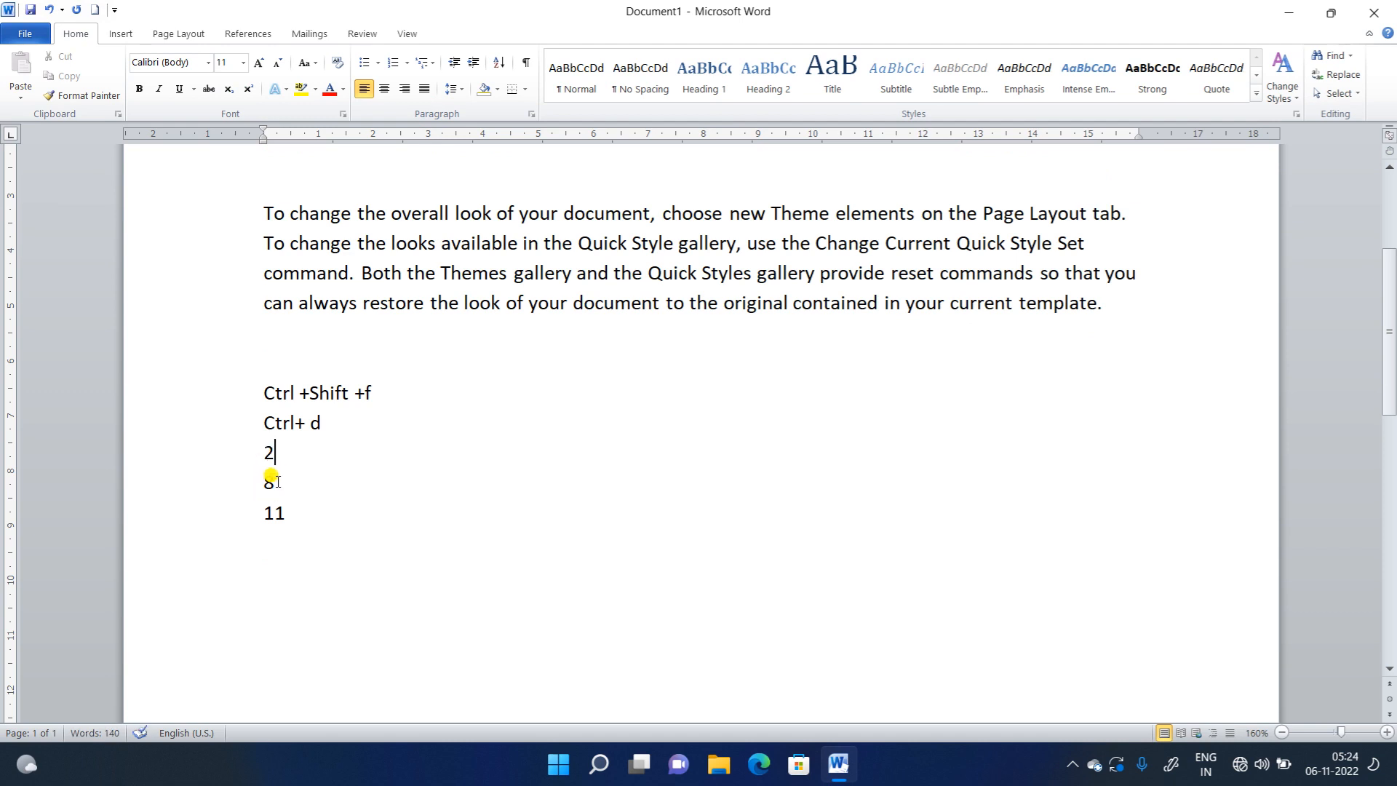
{"action": "left_click", "coordinate": [294, 515]}
{"action": "key", "text": "Return"}
{"action": "type", "text": "72 163"}
{"action": "type", "text": "8"}
{"action": "left_click_drag", "start_coordinate": [313, 568], "coordinate": [253, 462]}
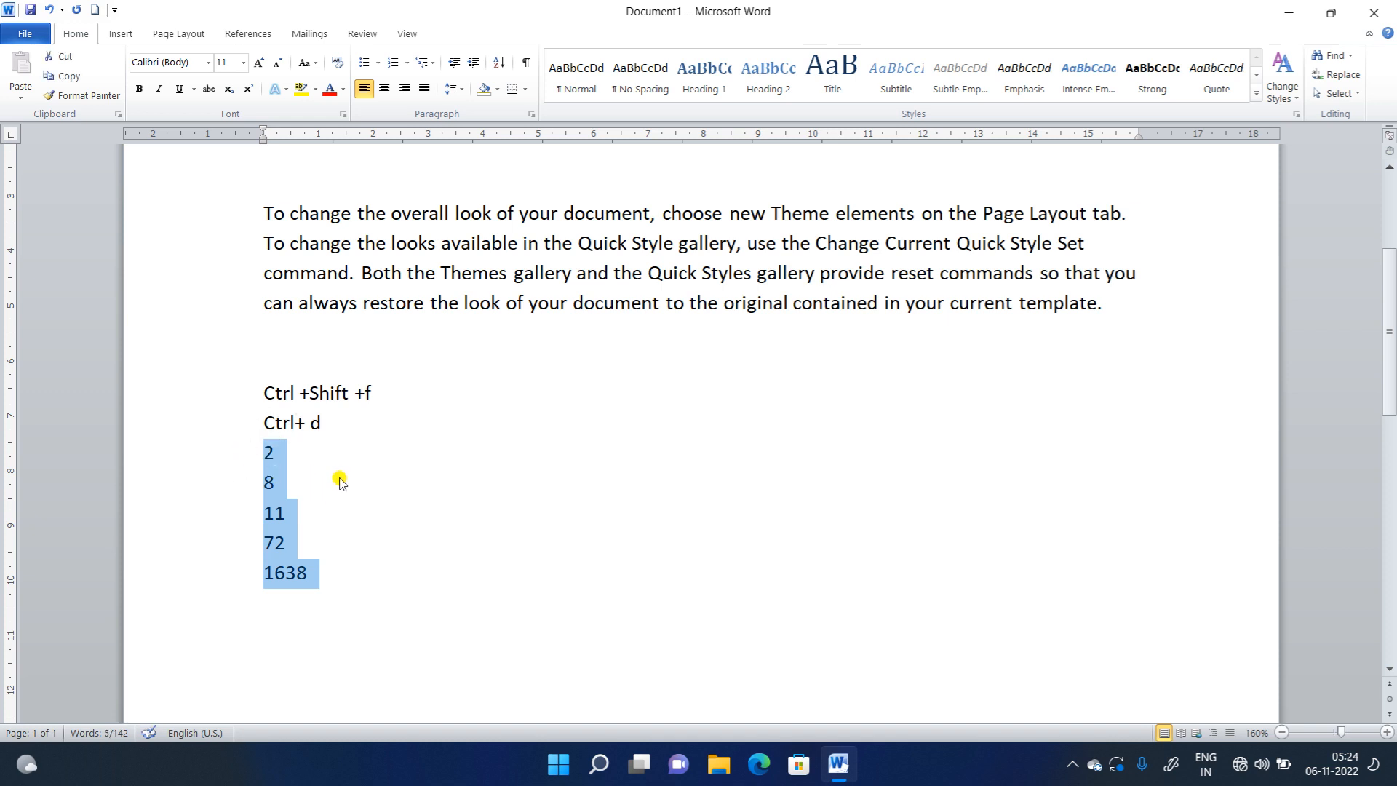
{"action": "left_click", "coordinate": [463, 422]}
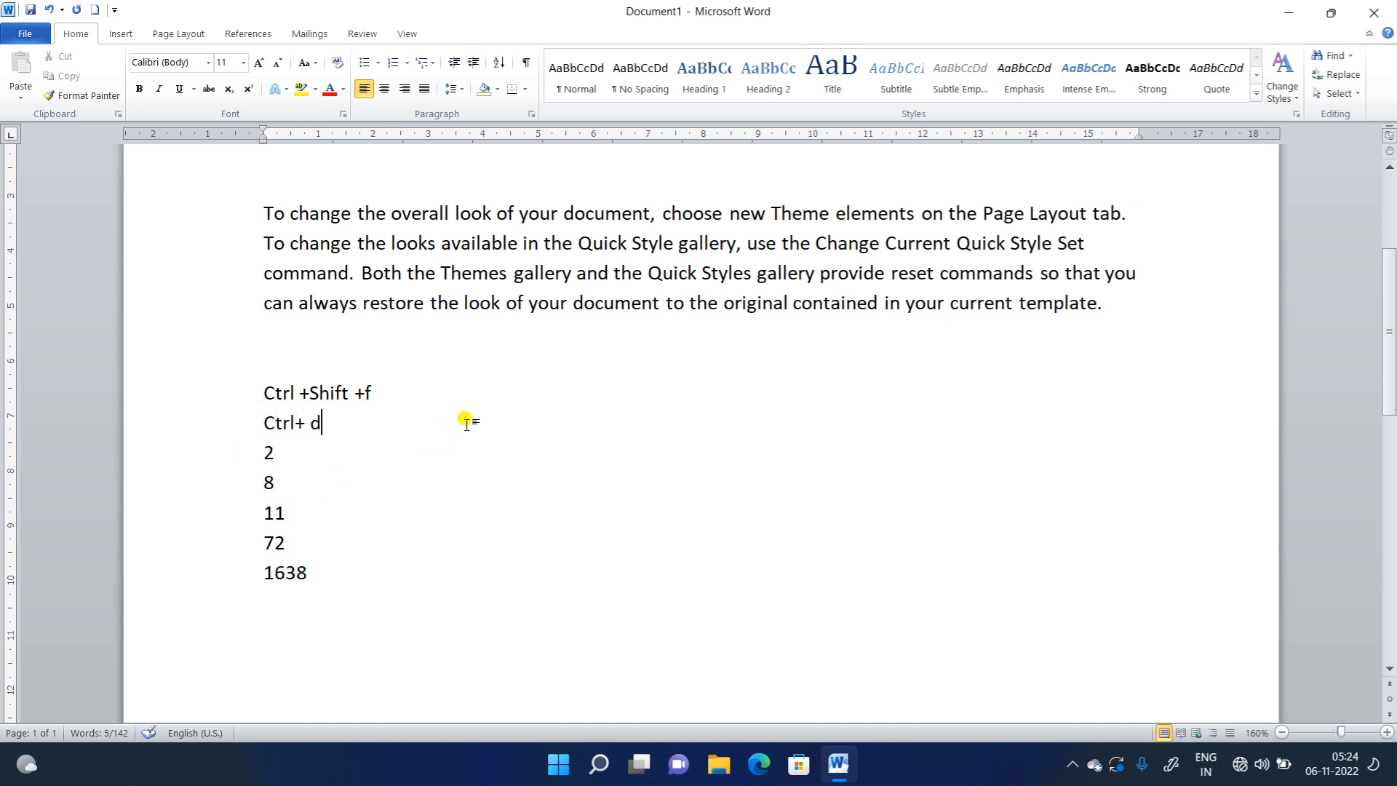
- Remove the letter f from the end of the "Ctrl +Shift +f" line and set the font size there to 16
{"action": "left_click", "coordinate": [392, 394]}
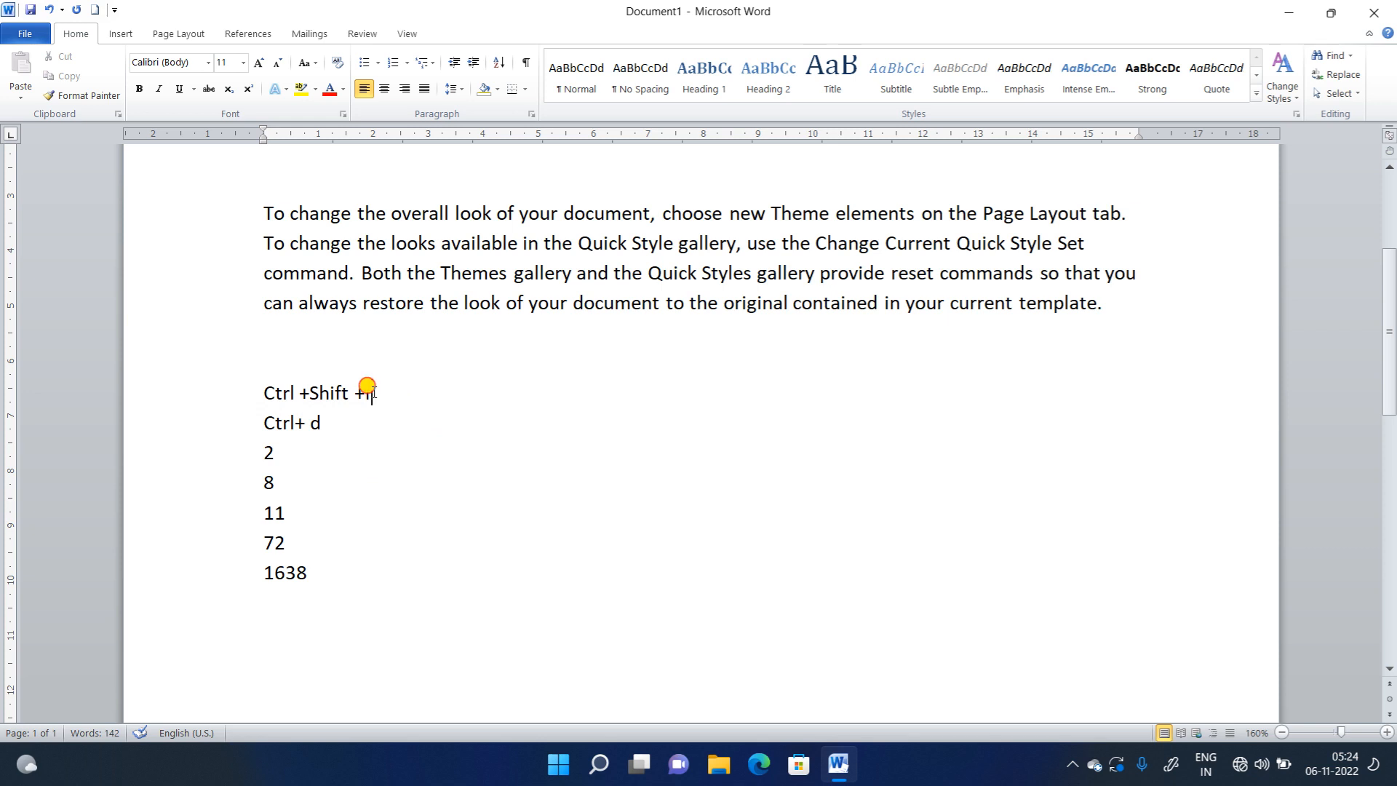
{"action": "left_click_drag", "start_coordinate": [364, 393], "coordinate": [380, 393]}
{"action": "key", "text": "Delete"}
{"action": "left_click", "coordinate": [243, 64]}
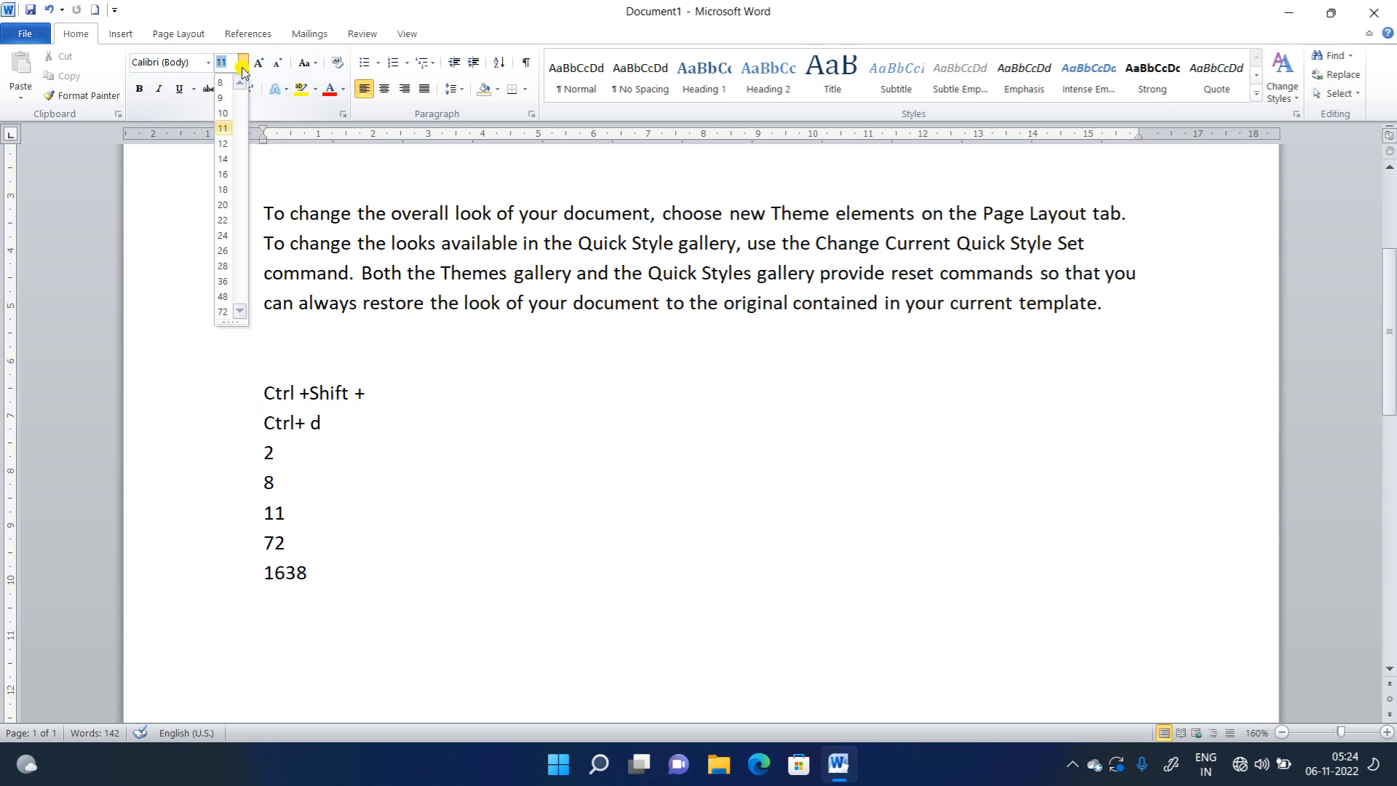
{"action": "left_click", "coordinate": [224, 173]}
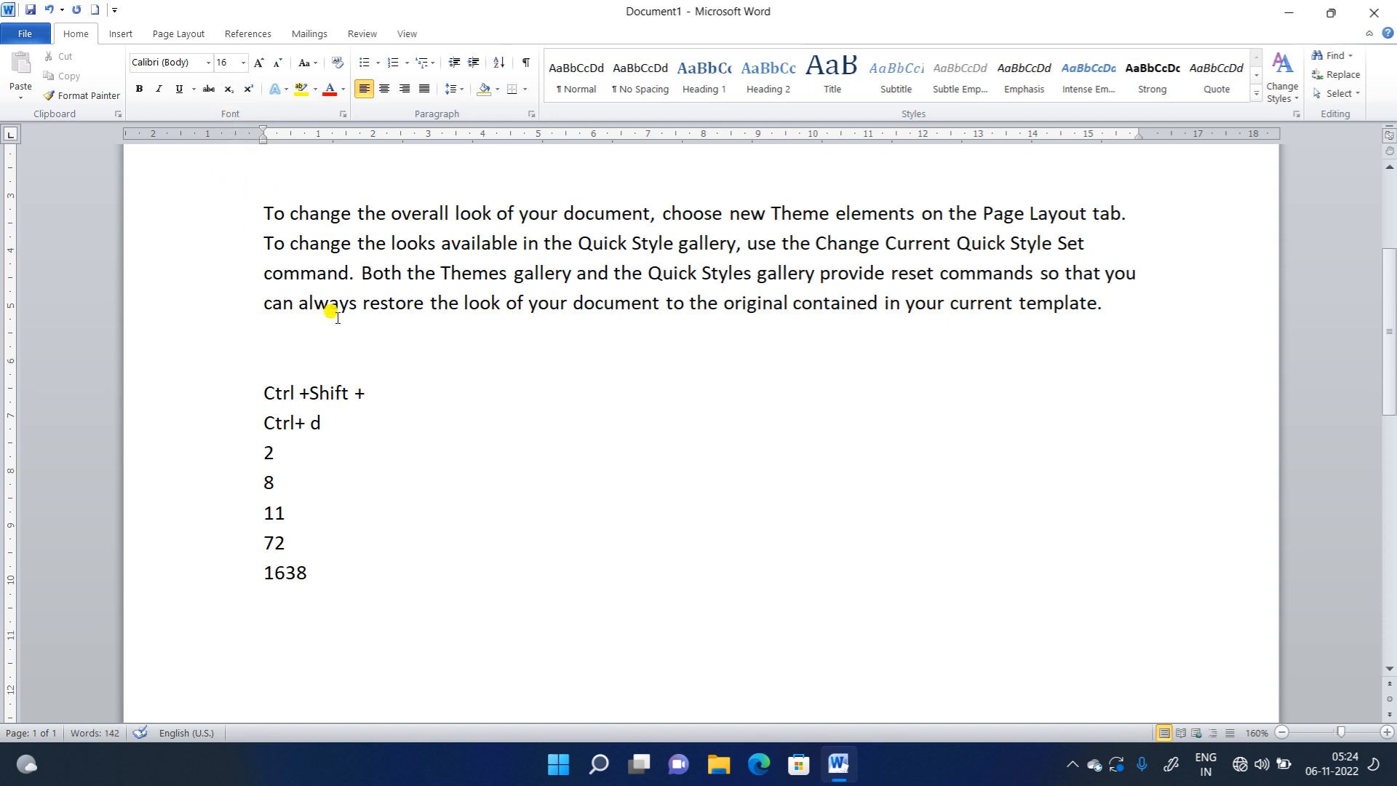
- Set the font size of the words "always restore" in the second paragraph to 8
{"action": "left_click_drag", "start_coordinate": [352, 303], "coordinate": [390, 304]}
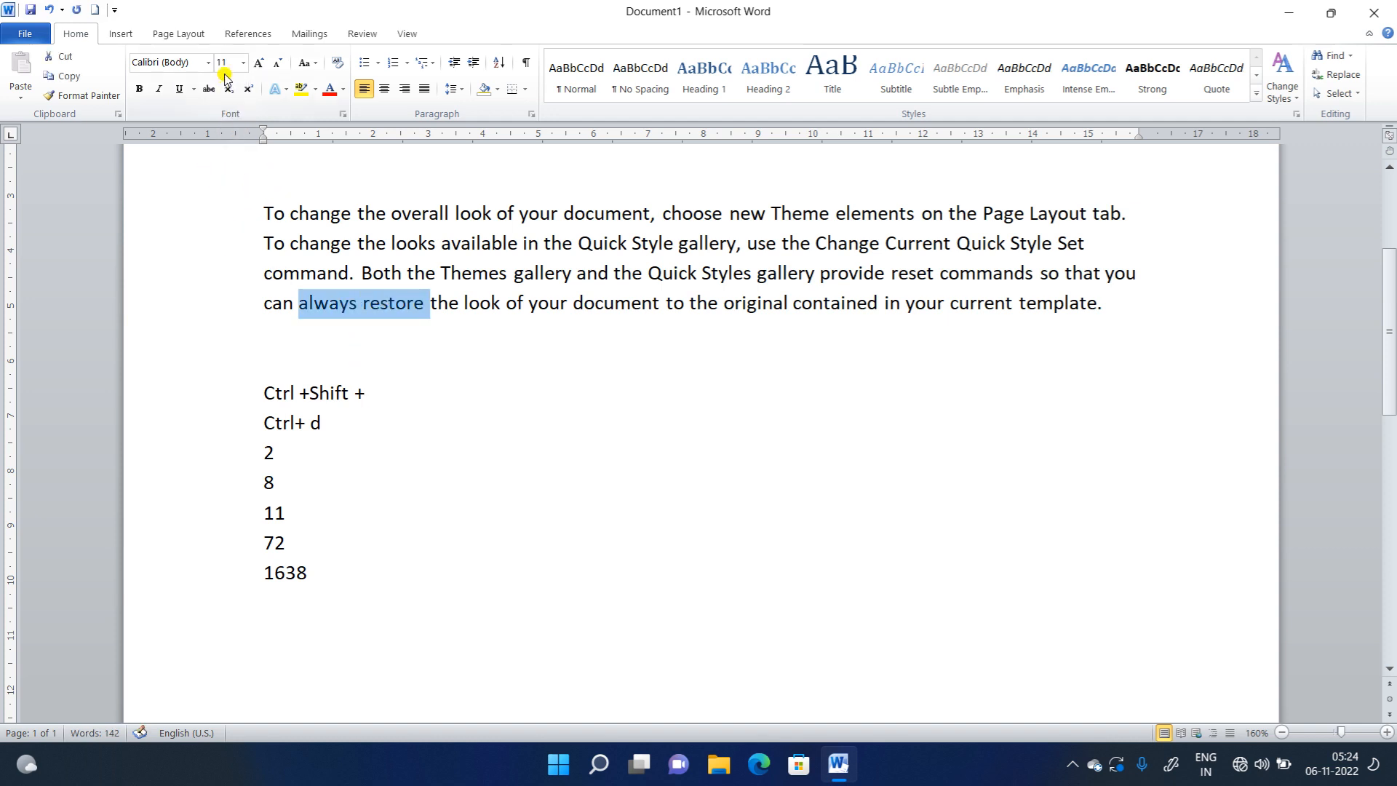
{"action": "left_click", "coordinate": [243, 63]}
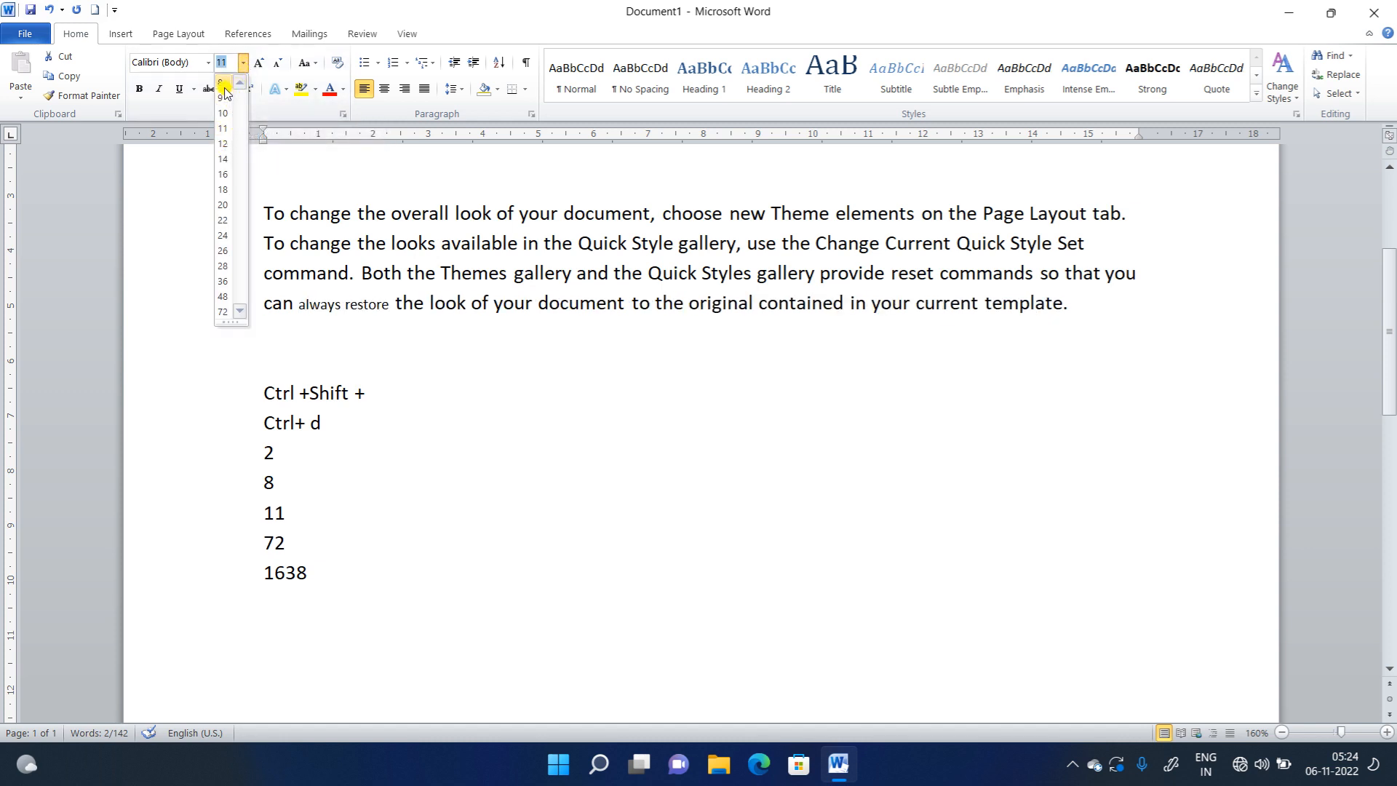
{"action": "left_click", "coordinate": [225, 93]}
- Select the list of numbers from 2 to 1638 and increase its font size stepwise to 18
{"action": "left_click_drag", "start_coordinate": [282, 457], "coordinate": [306, 580]}
{"action": "key", "text": "Right"}
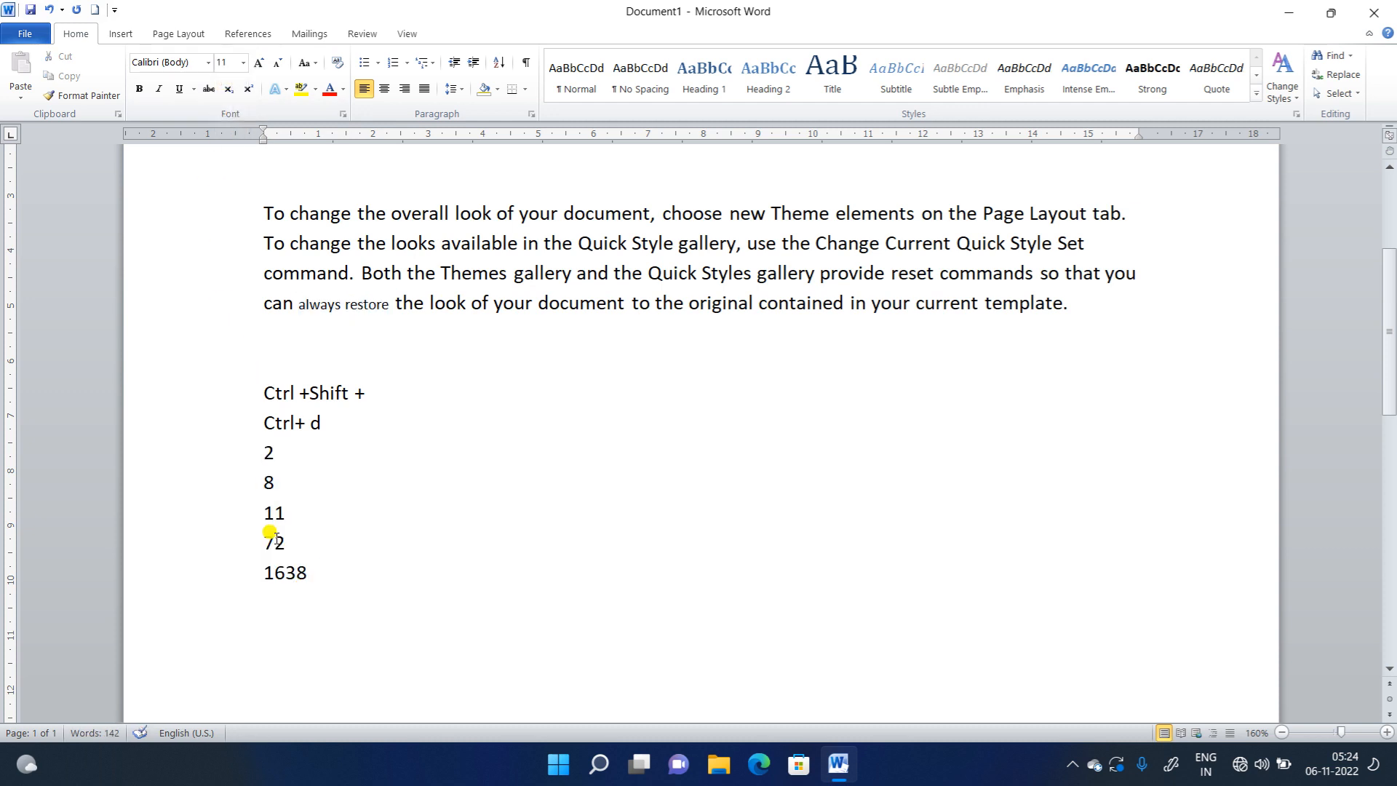
{"action": "left_click_drag", "start_coordinate": [312, 575], "coordinate": [253, 468]}
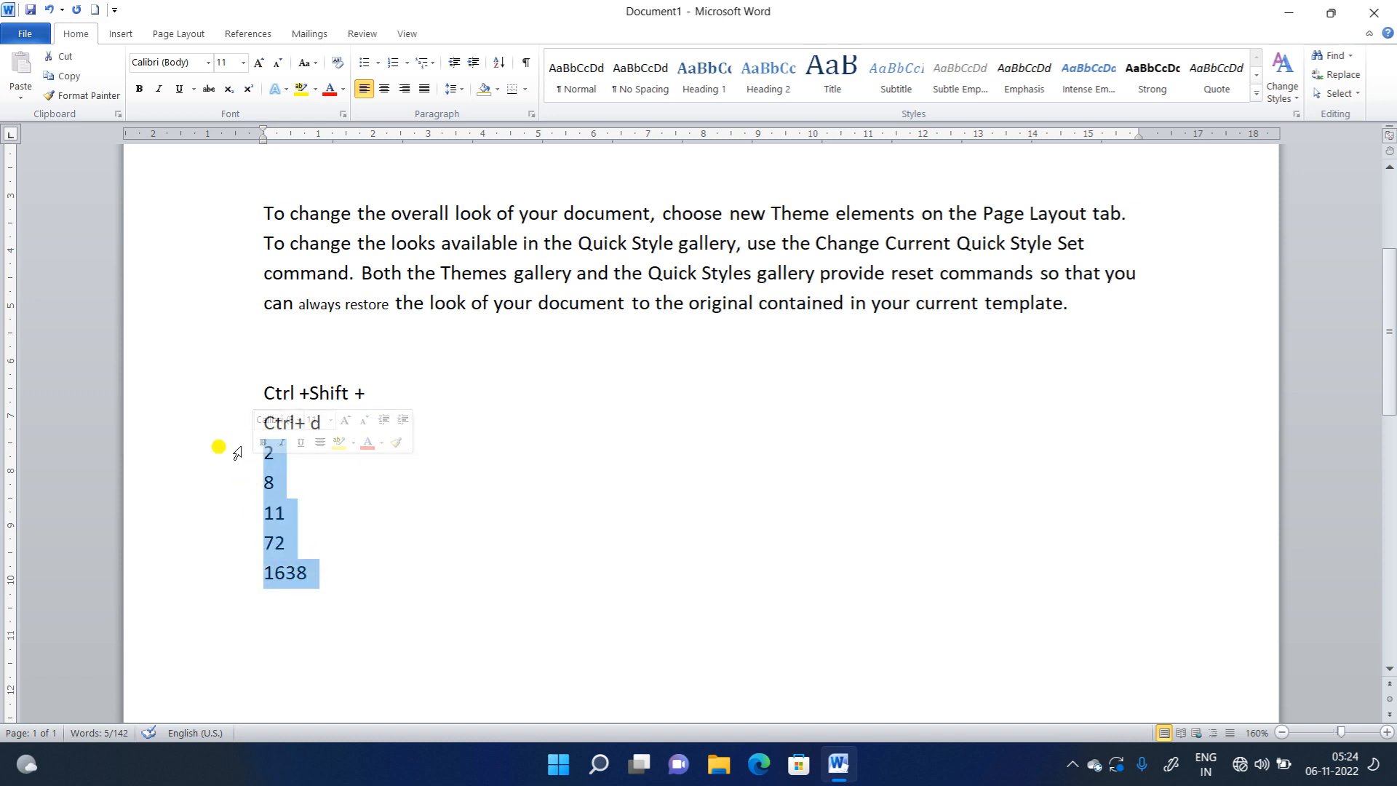
{"action": "key", "text": "ctrl+shift+period"}
{"action": "key", "text": "ctrl+shift+period"}
{"action": "key", "text": "ctrl+shift+period"}
{"action": "key", "text": "ctrl+shift+period"}
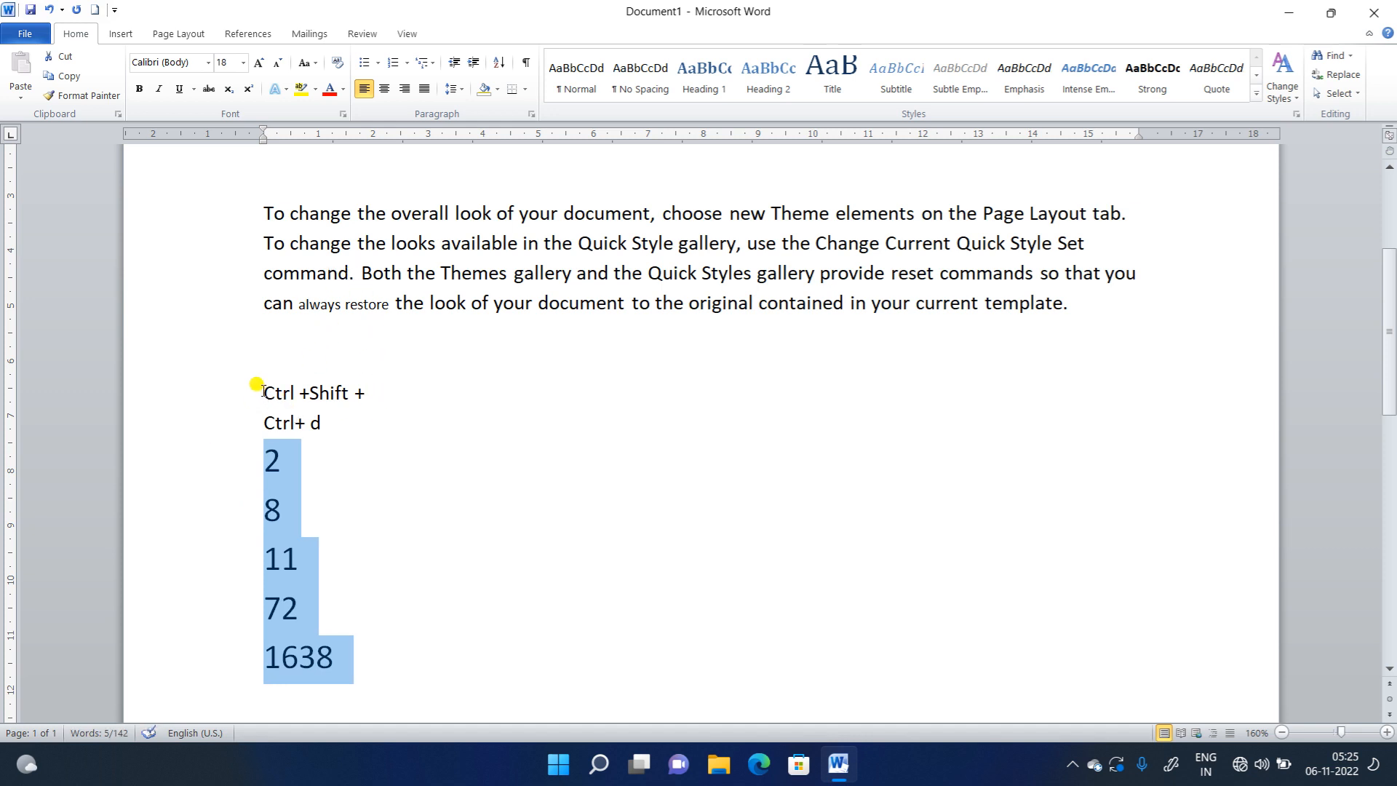
- Try to set the first paragraph's font size to 0
{"action": "left_click", "coordinate": [385, 392]}
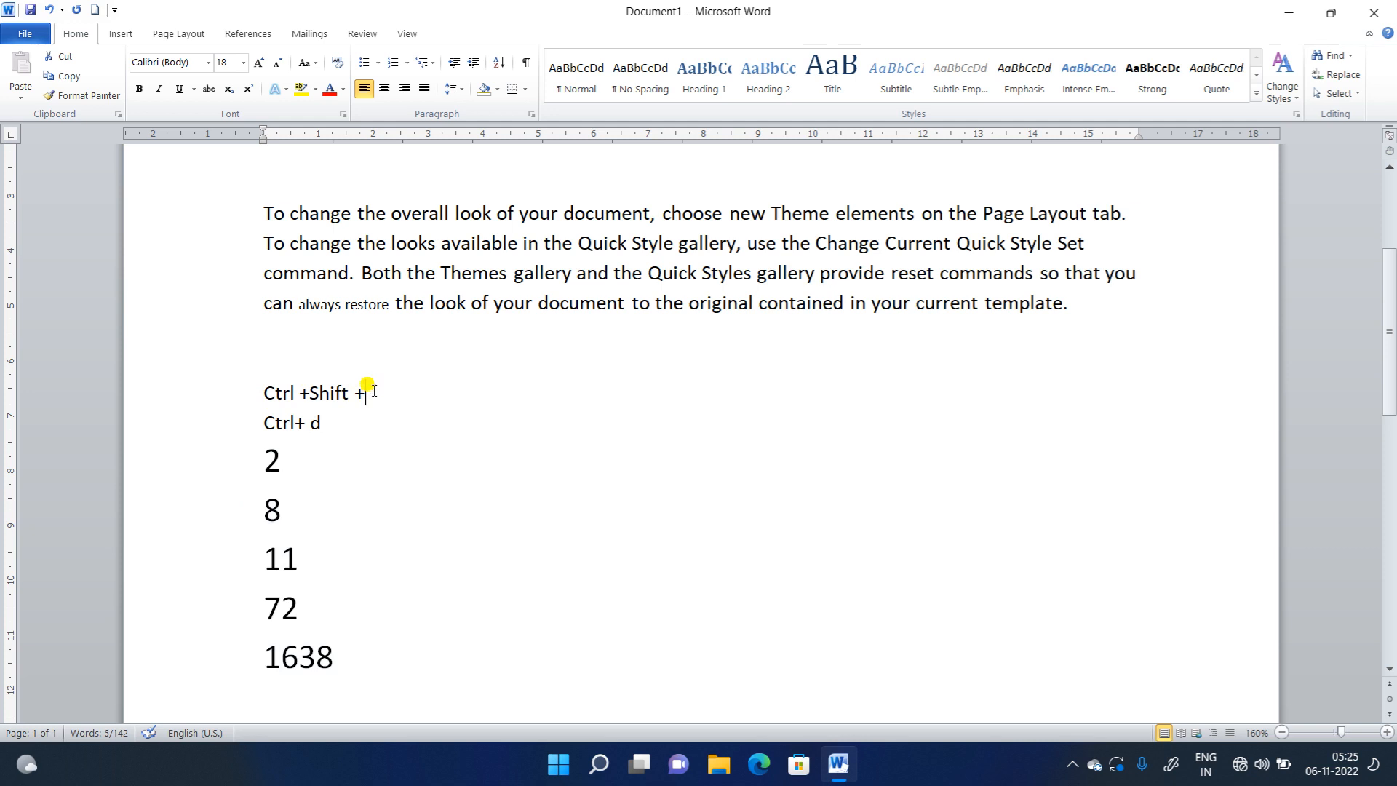
{"action": "scroll", "coordinate": [415, 343], "scroll_direction": "up", "scroll_amount": 3}
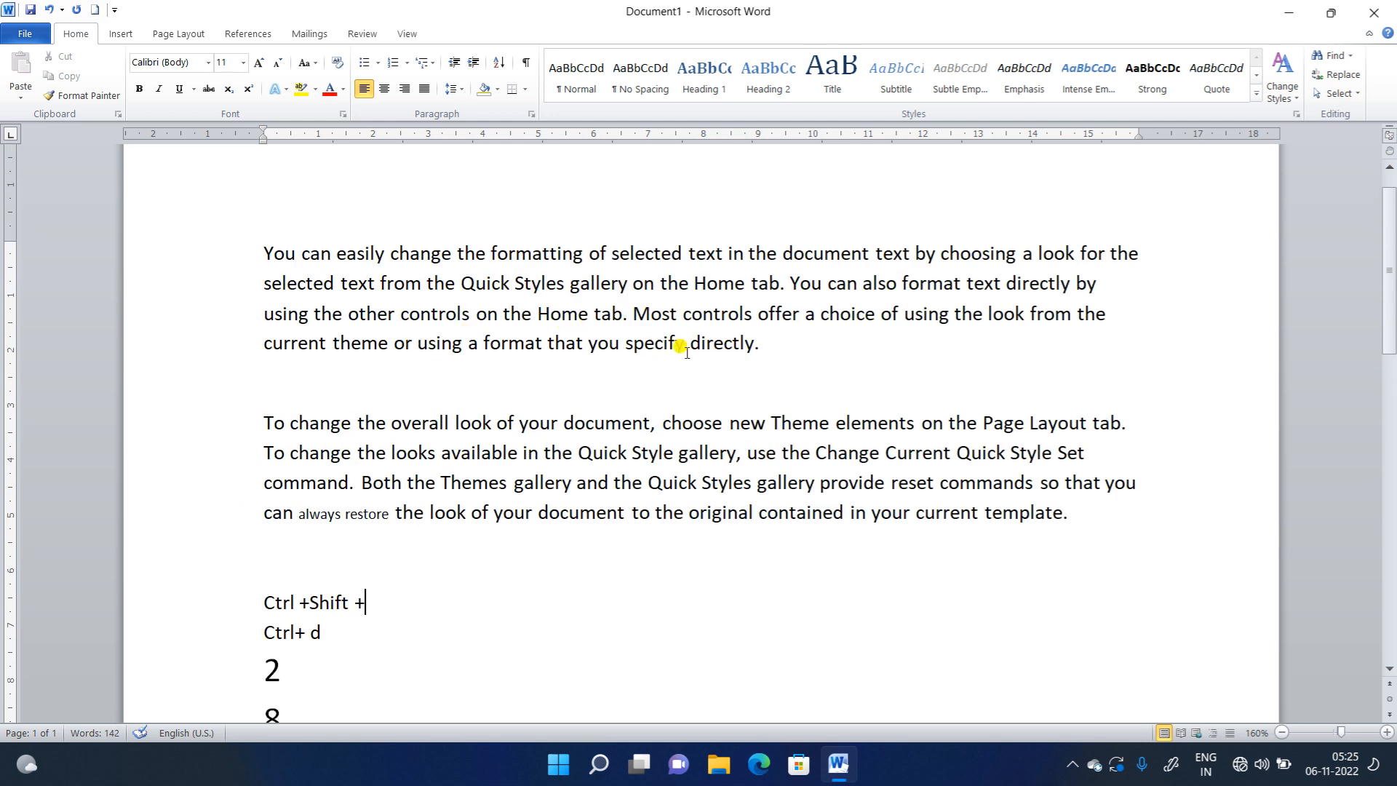
{"action": "left_click_drag", "start_coordinate": [764, 344], "coordinate": [233, 268]}
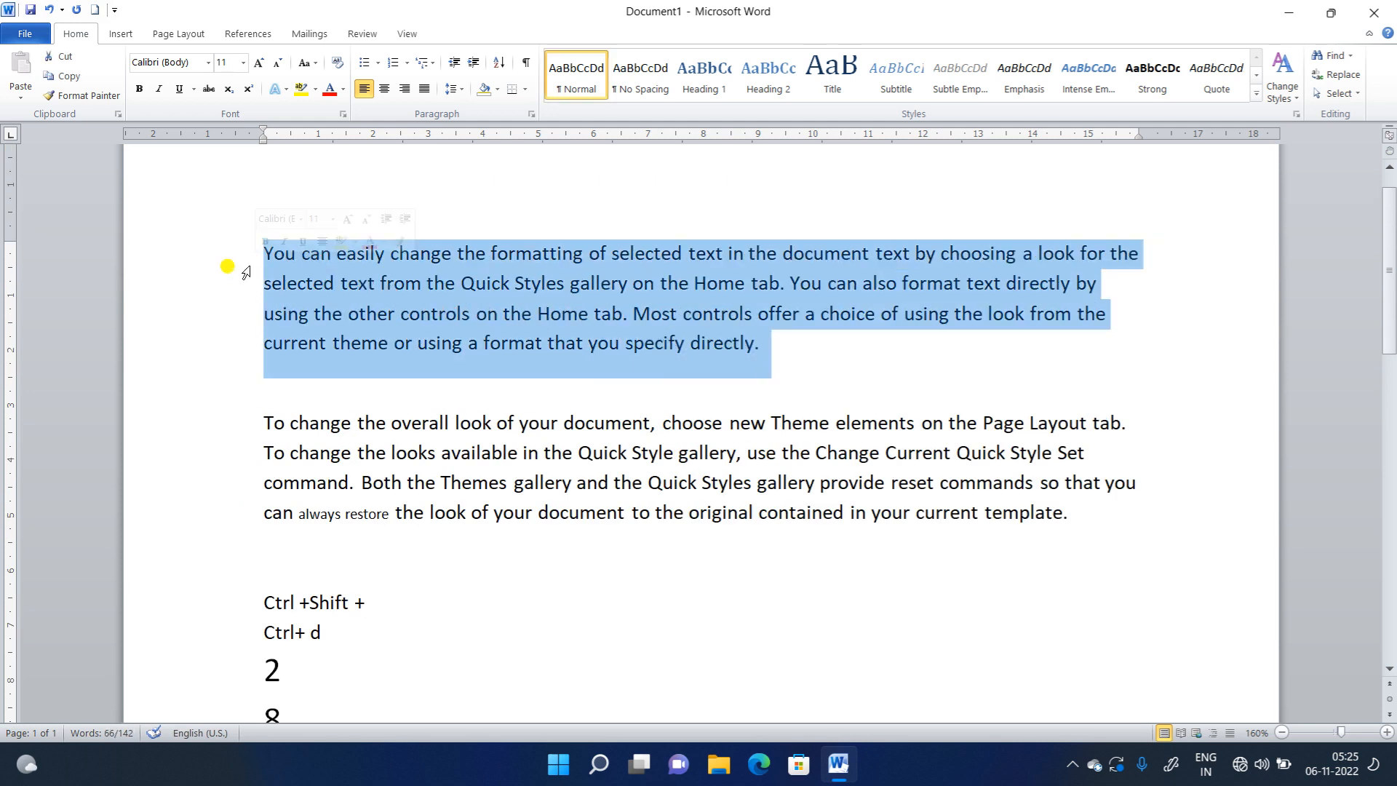
{"action": "left_click", "coordinate": [217, 64]}
{"action": "left_click_drag", "start_coordinate": [216, 58], "coordinate": [238, 64]}
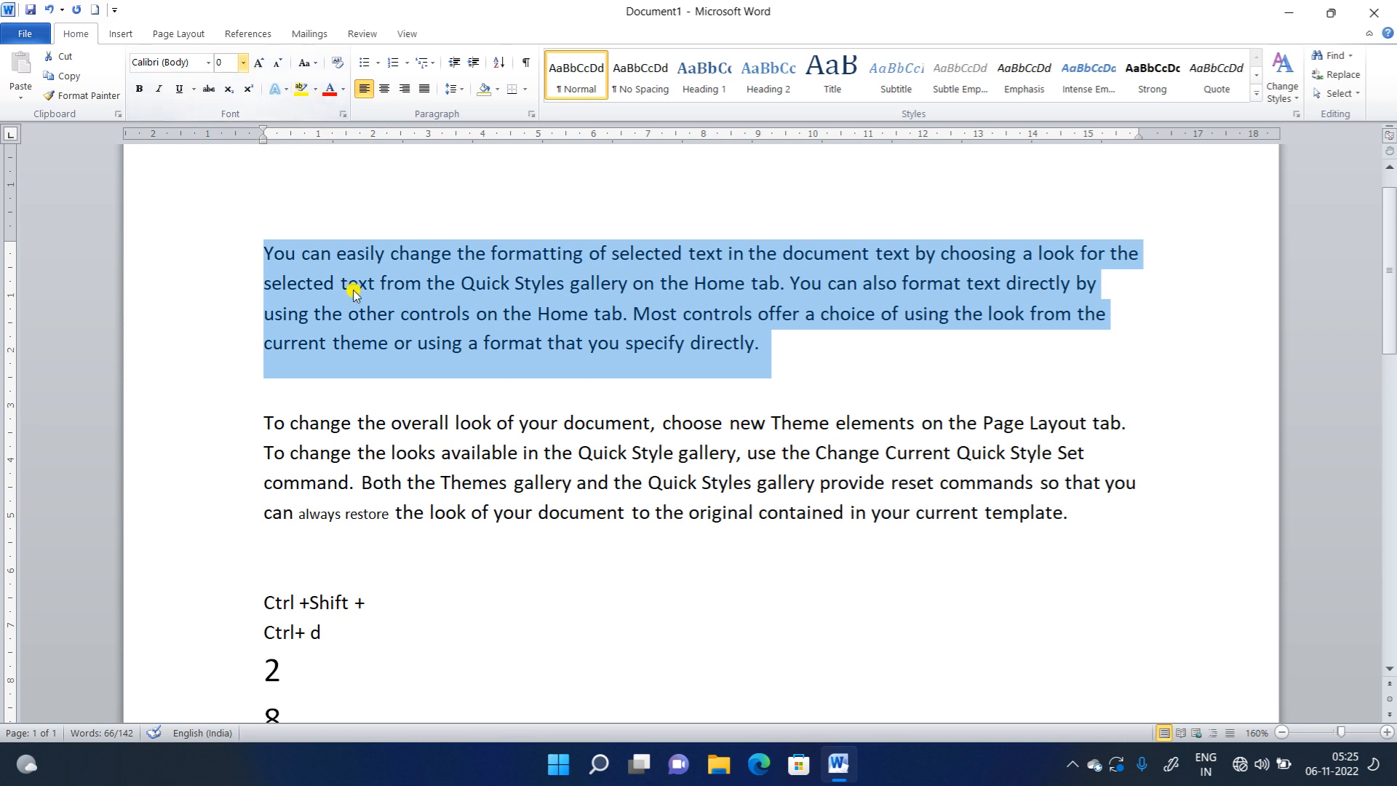
- Replace the 2 at the start of the font size list with 1
{"action": "scroll", "coordinate": [385, 379], "scroll_direction": "down", "scroll_amount": 3}
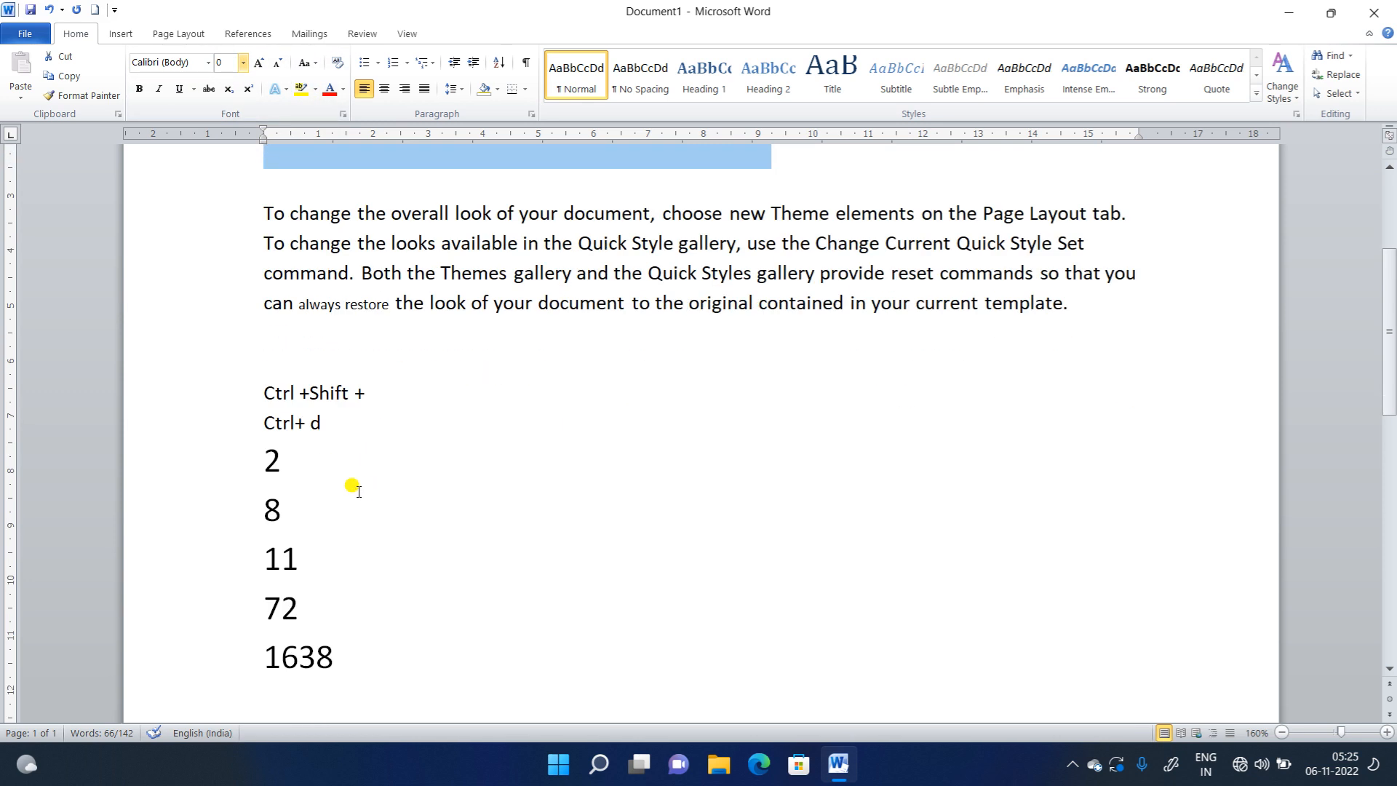
{"action": "left_click", "coordinate": [287, 462]}
{"action": "left_click", "coordinate": [666, 428]}
{"action": "left_click_drag", "start_coordinate": [302, 469], "coordinate": [248, 465]}
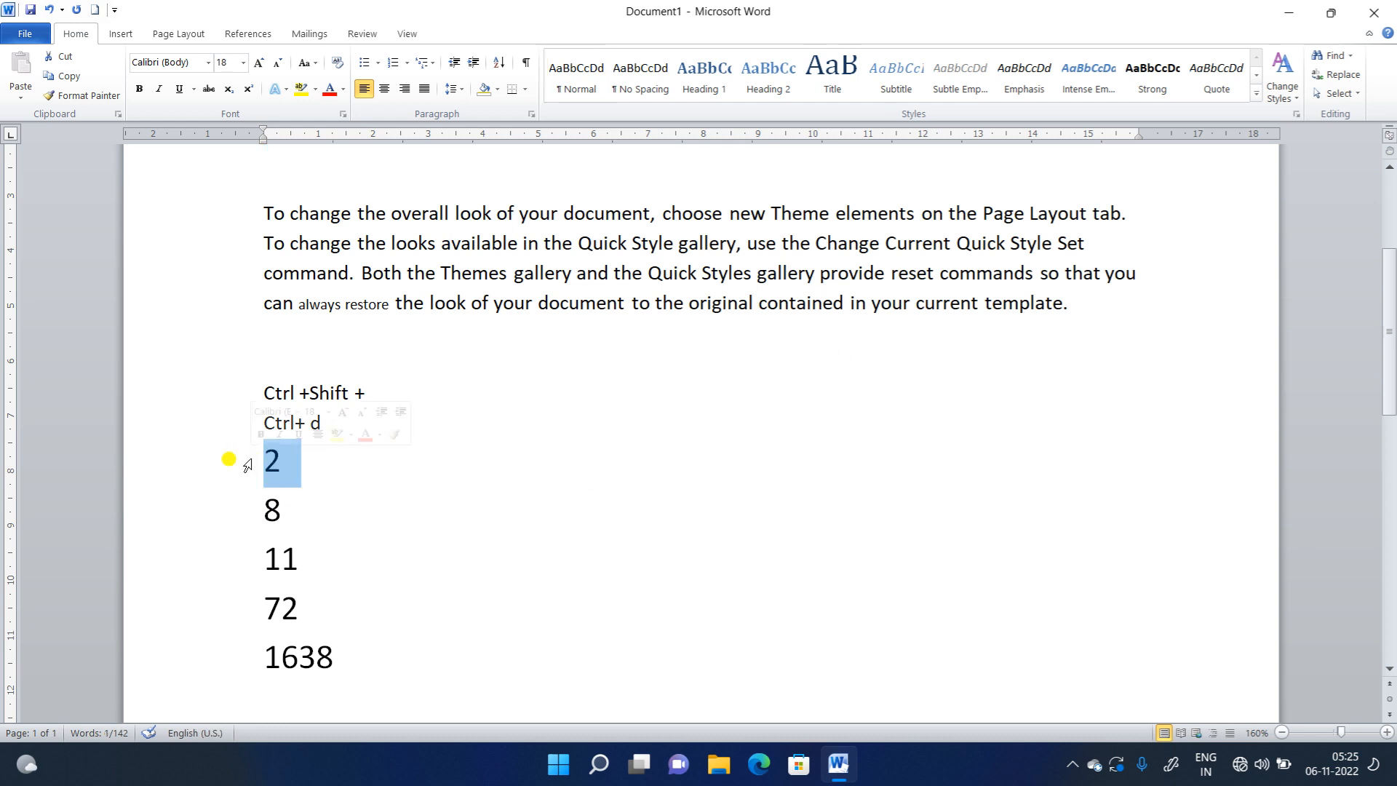
{"action": "type", "text": "1"}
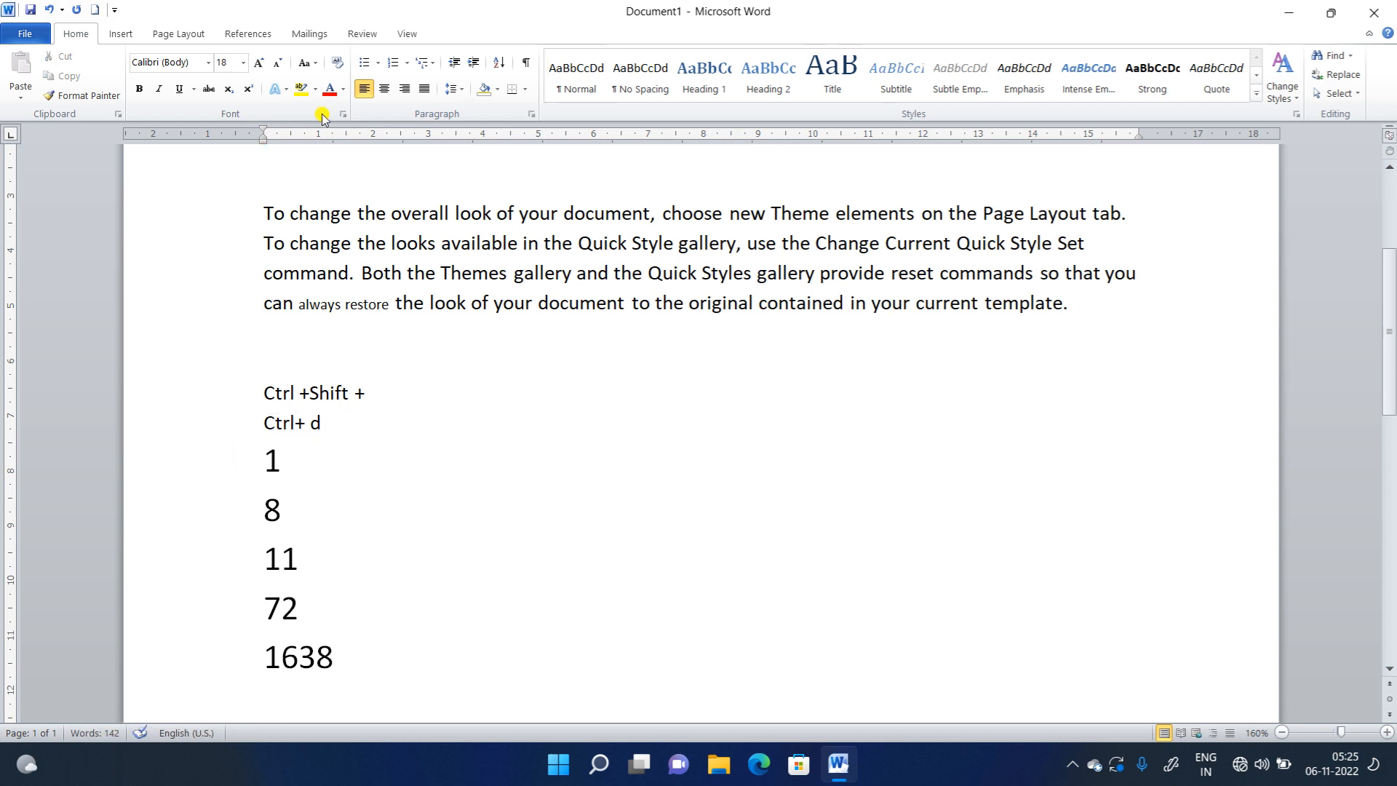
- Select the whole first paragraph, set its font size to 1 and look over the document
{"action": "scroll", "coordinate": [379, 373], "scroll_direction": "up", "scroll_amount": 2}
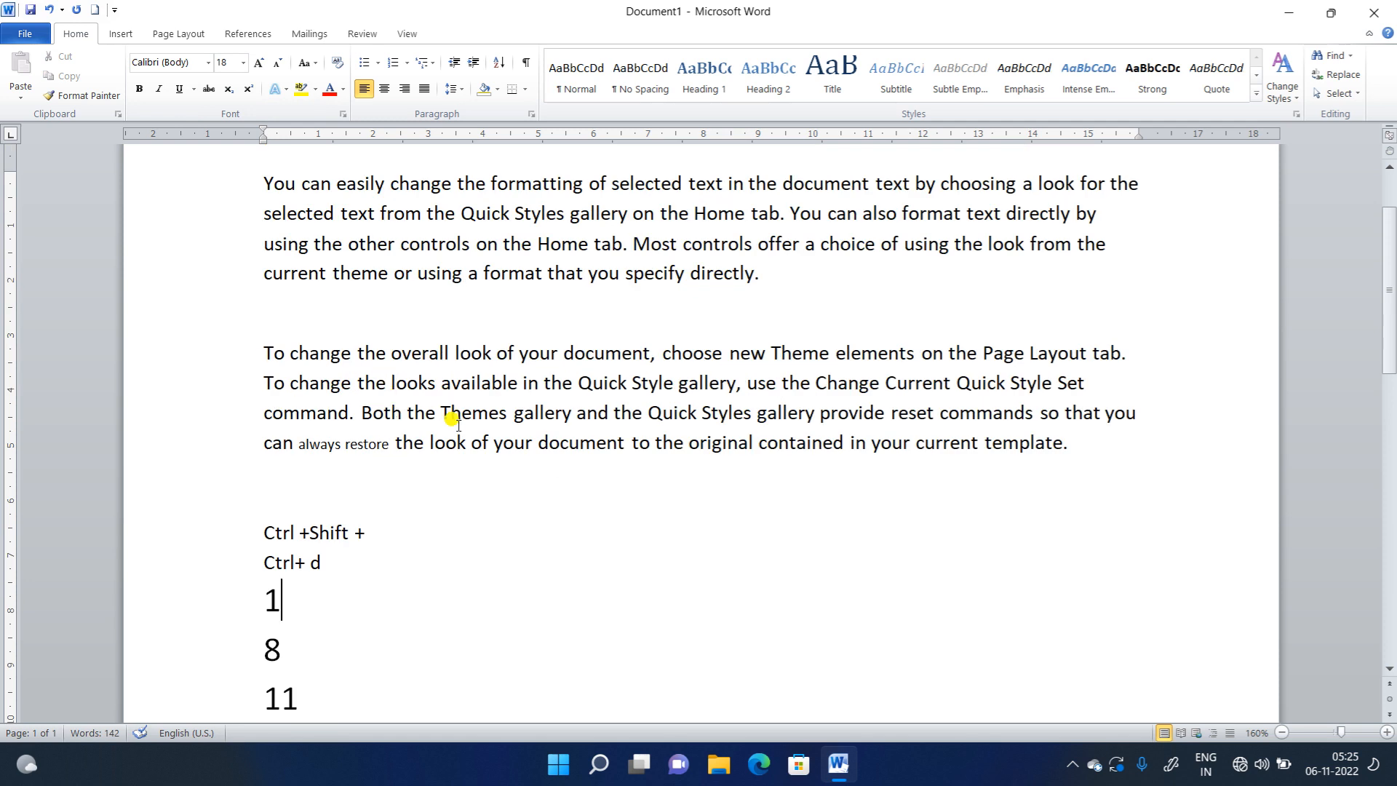
{"action": "scroll", "coordinate": [524, 364], "scroll_direction": "up", "scroll_amount": 2}
{"action": "left_click_drag", "start_coordinate": [759, 415], "coordinate": [244, 315]}
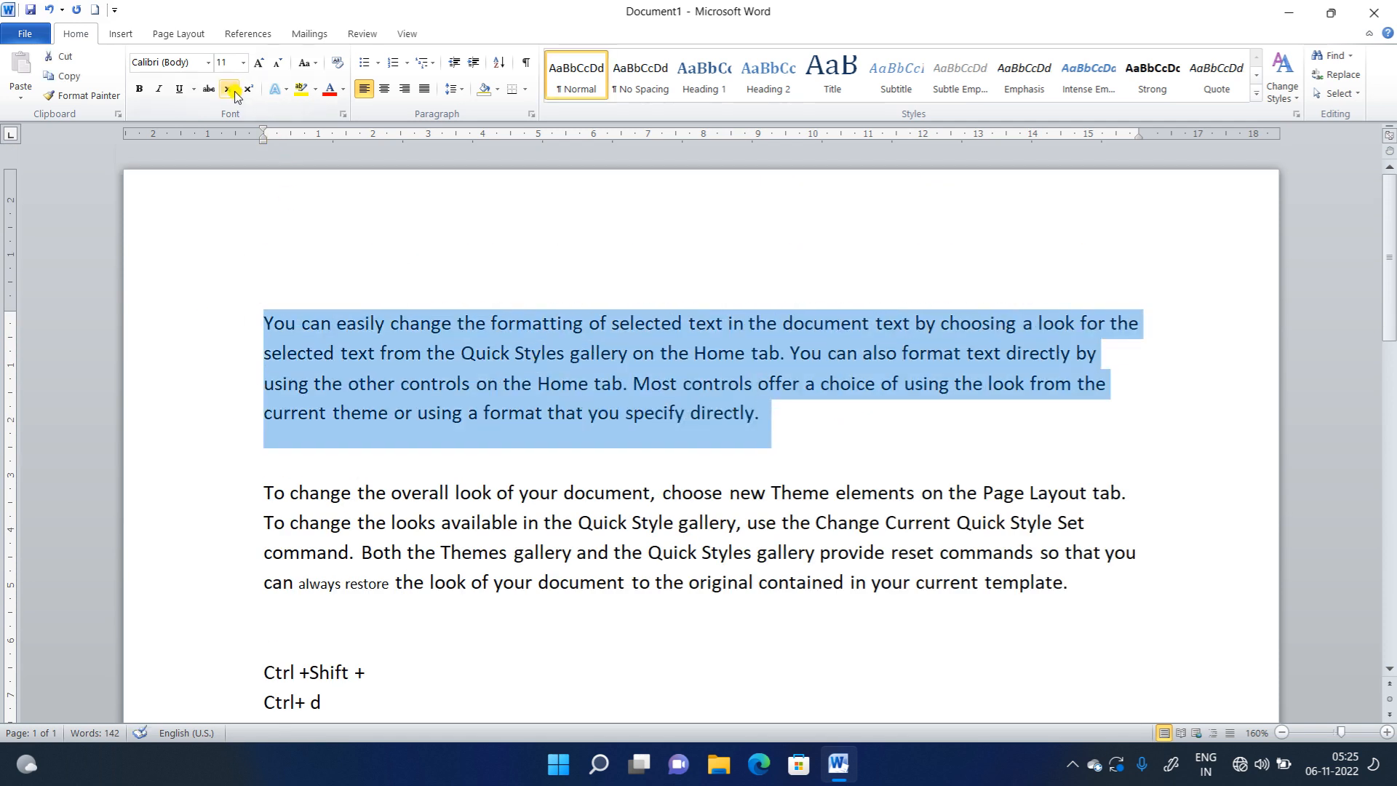
{"action": "type", "text": "1"}
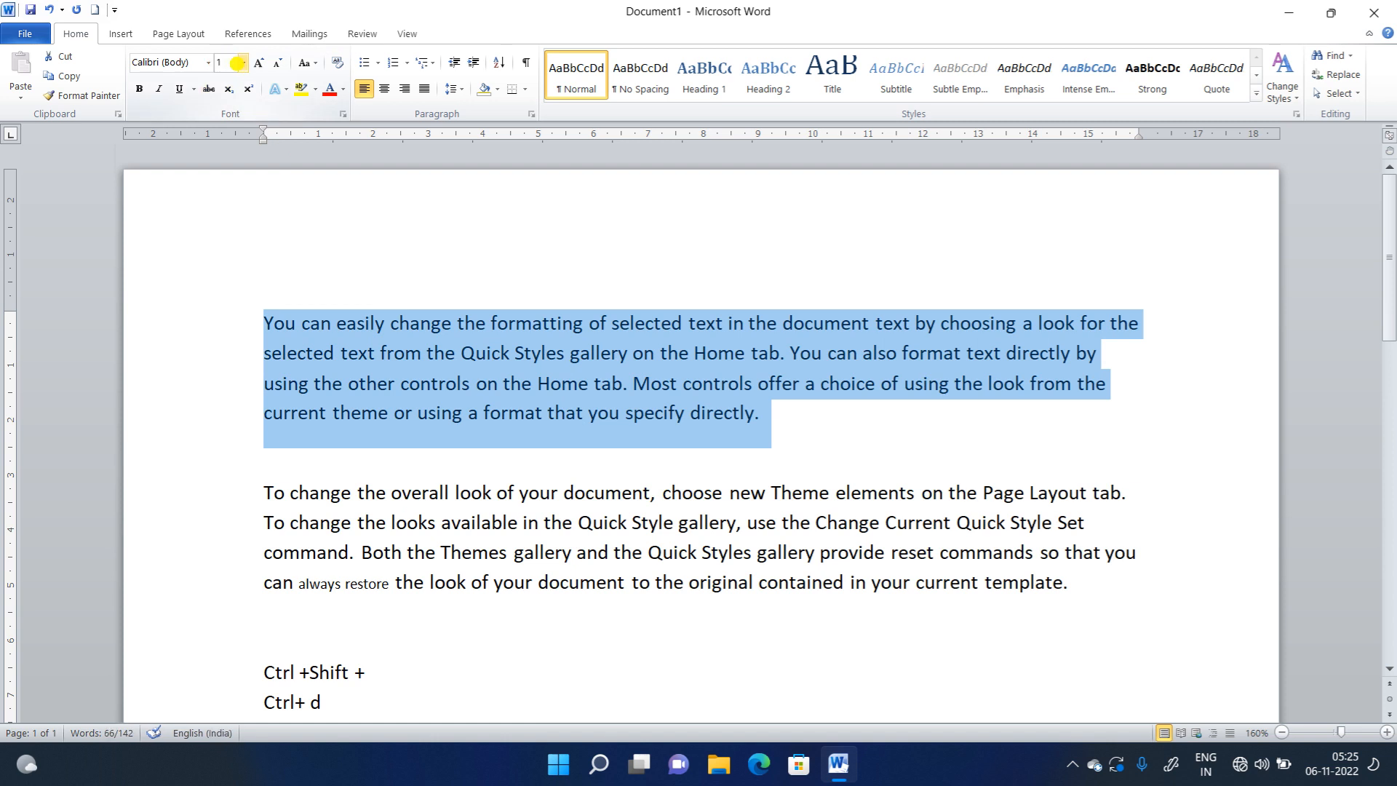
{"action": "key", "text": "Return"}
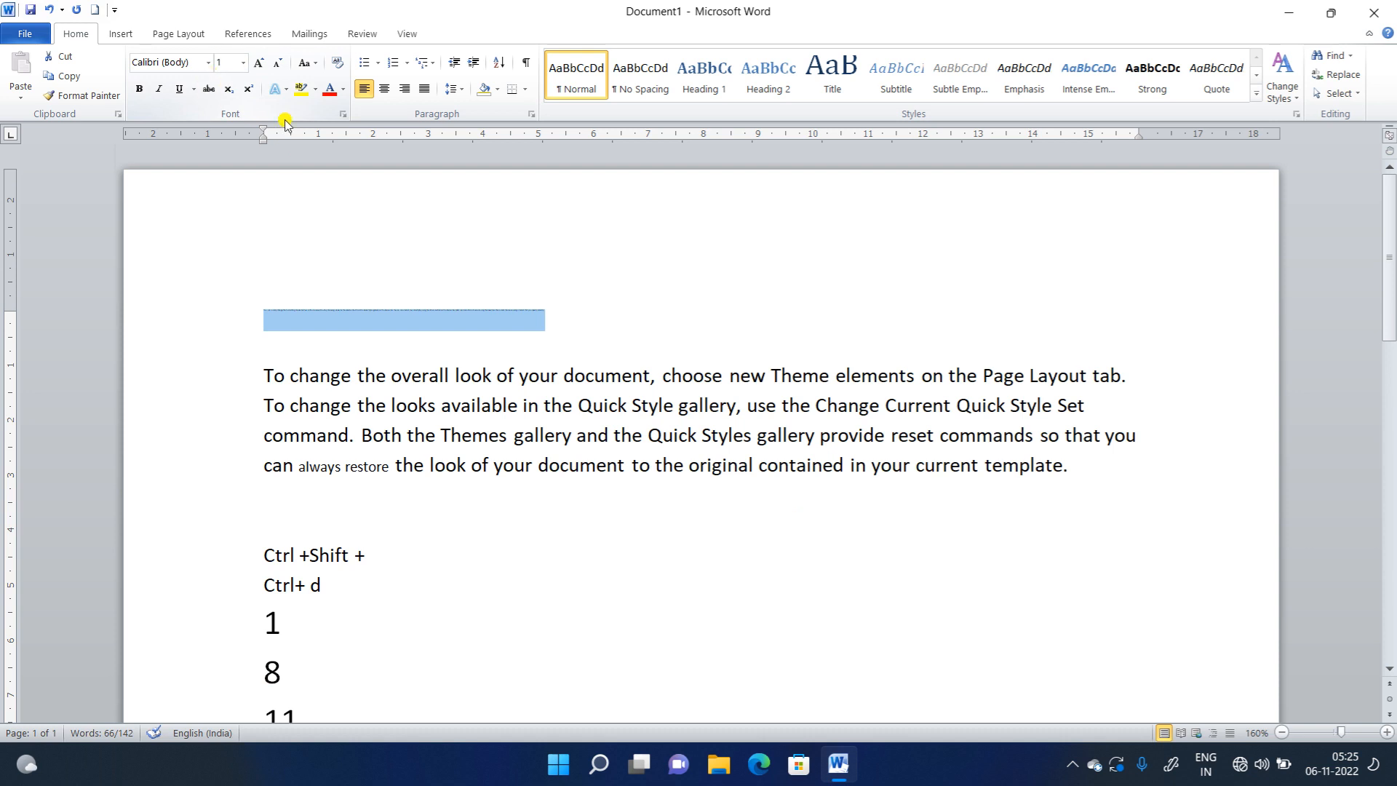
{"action": "scroll", "coordinate": [532, 291], "scroll_direction": "down", "scroll_amount": 3}
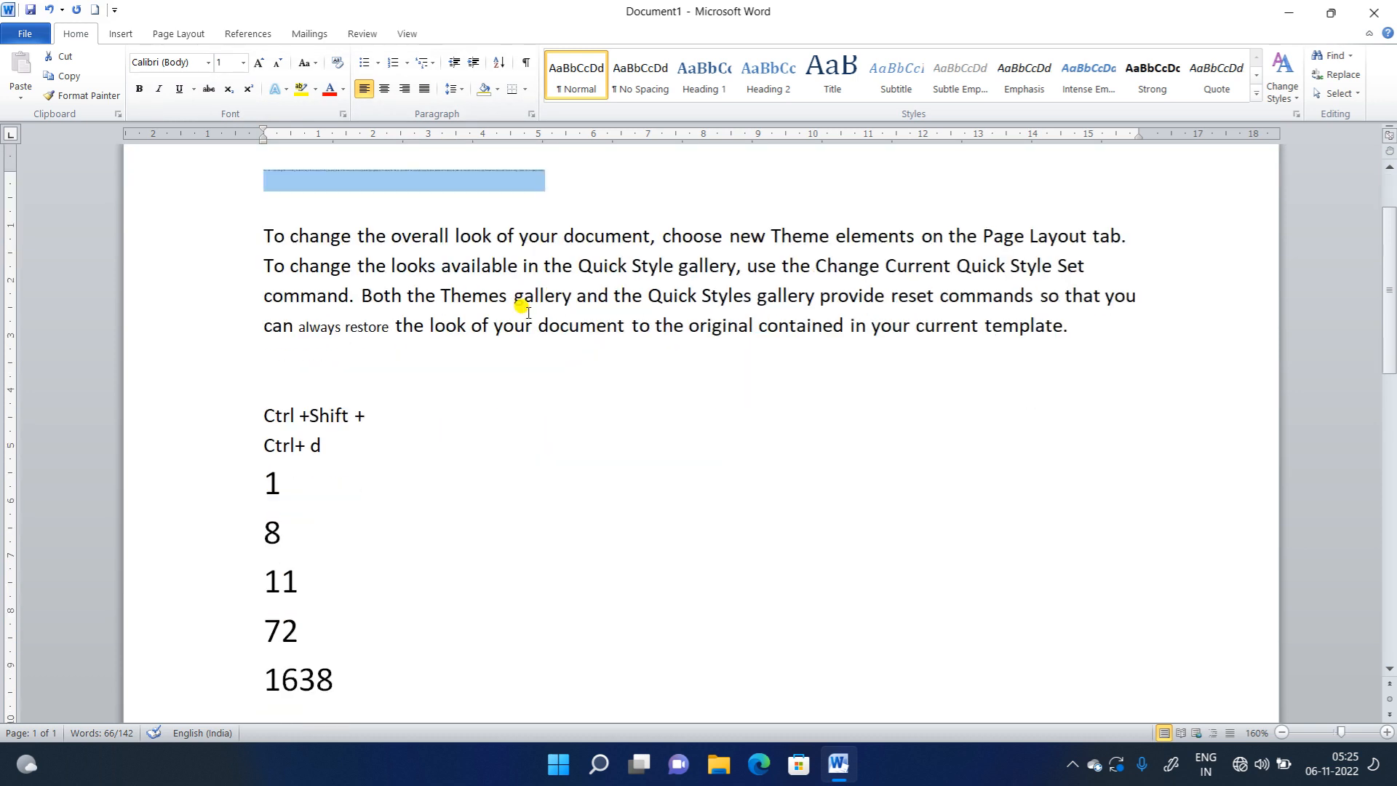
{"action": "scroll", "coordinate": [528, 309], "scroll_direction": "up", "scroll_amount": 2}
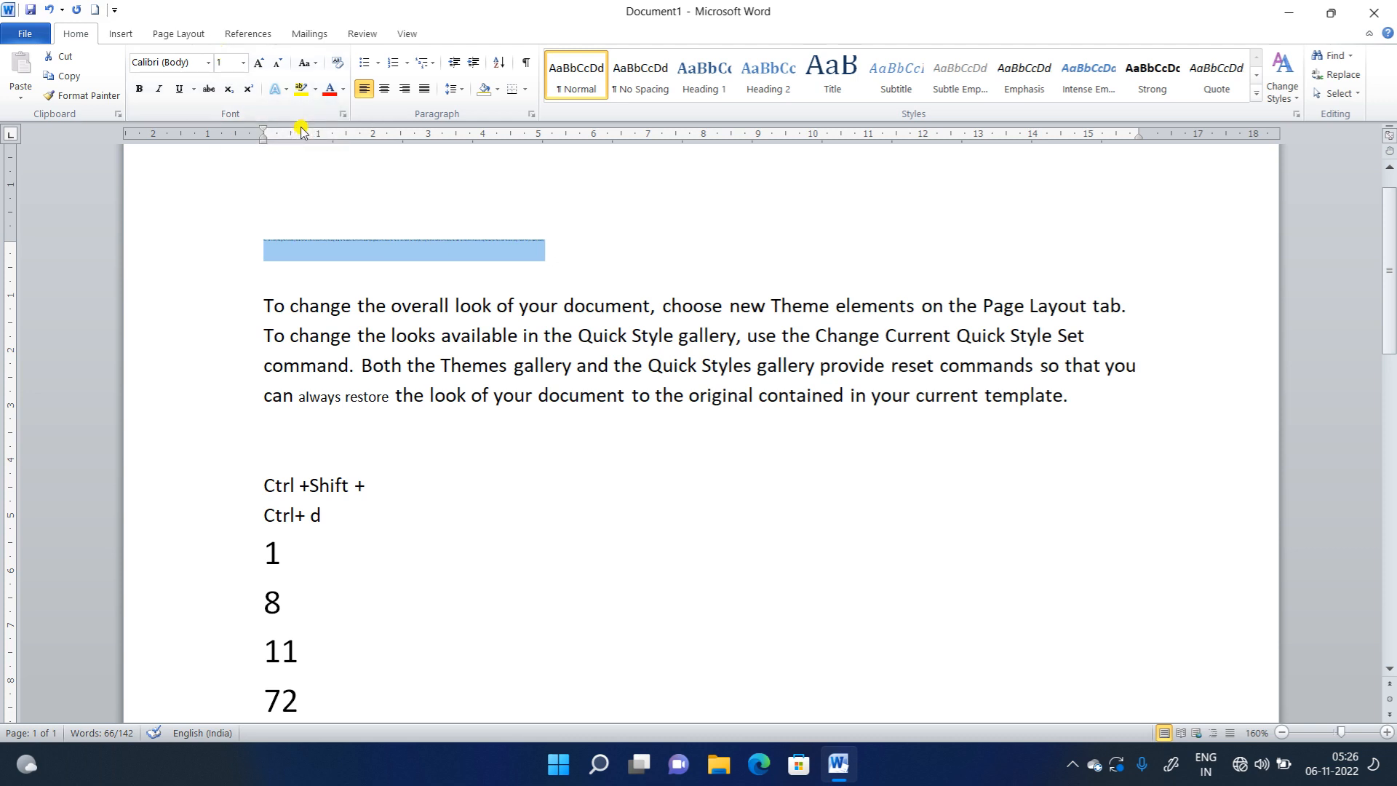
- Preview larger font sizes on the selected first paragraph, set its size to 12 and review the document
{"action": "left_click", "coordinate": [243, 63]}
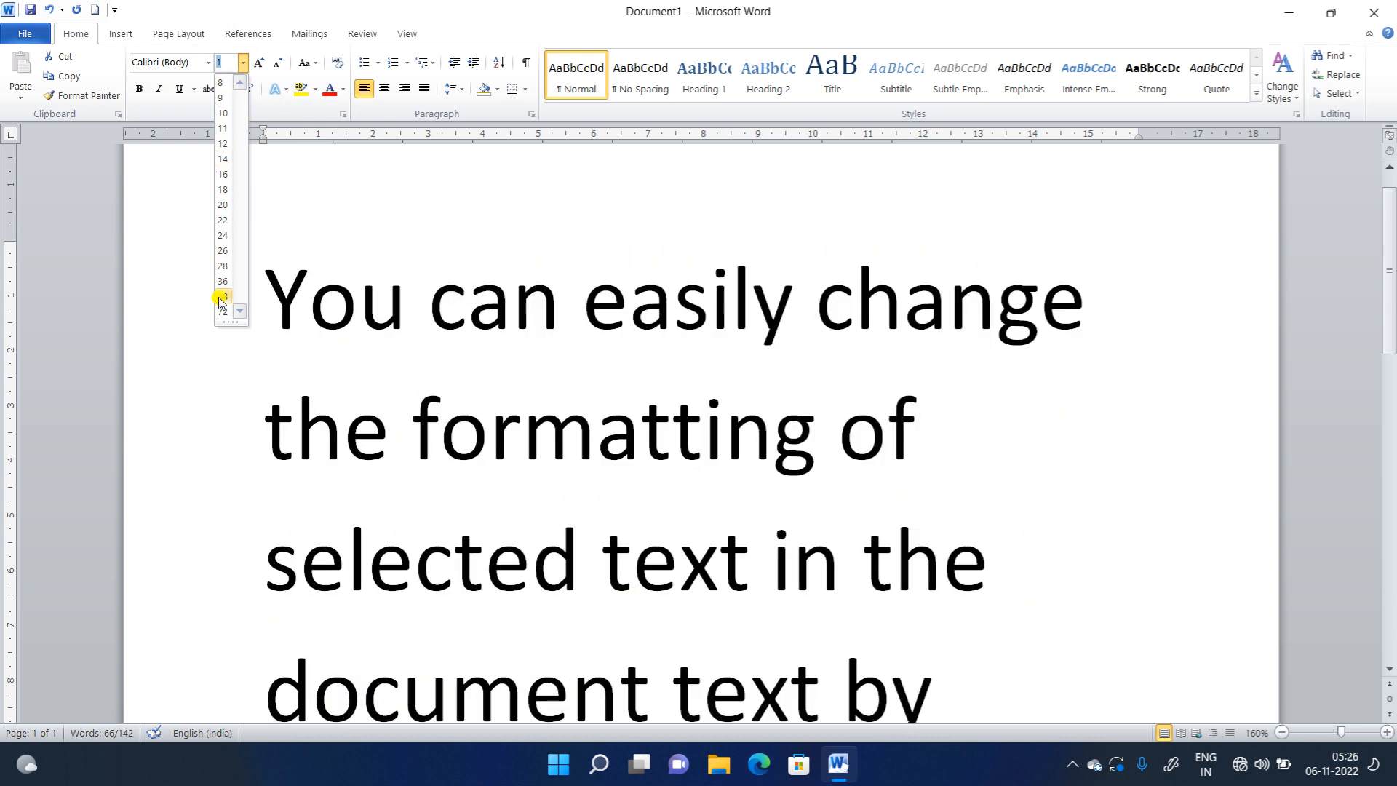
{"action": "left_click", "coordinate": [224, 147]}
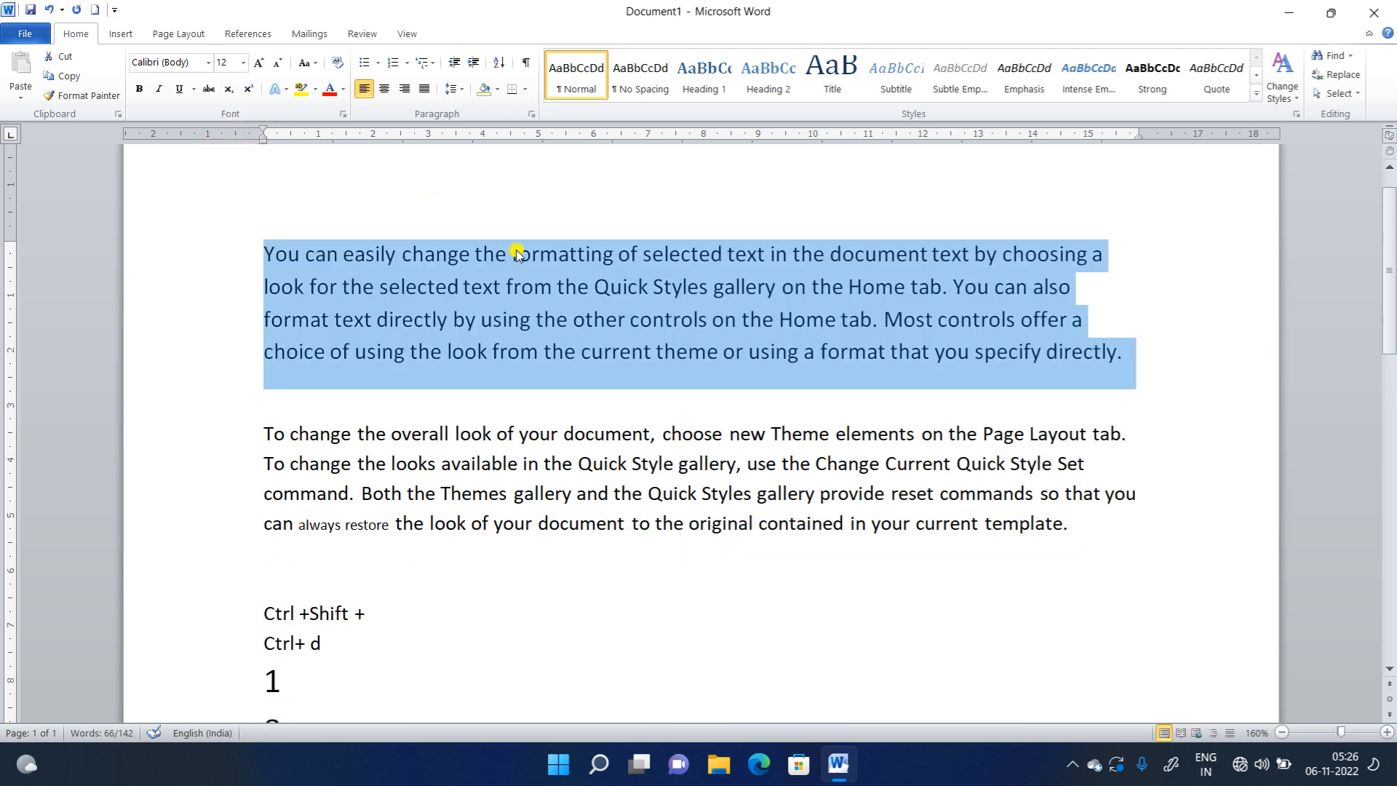
{"action": "scroll", "coordinate": [624, 269], "scroll_direction": "down", "scroll_amount": 2}
{"action": "scroll", "coordinate": [624, 269], "scroll_direction": "down", "scroll_amount": 1}
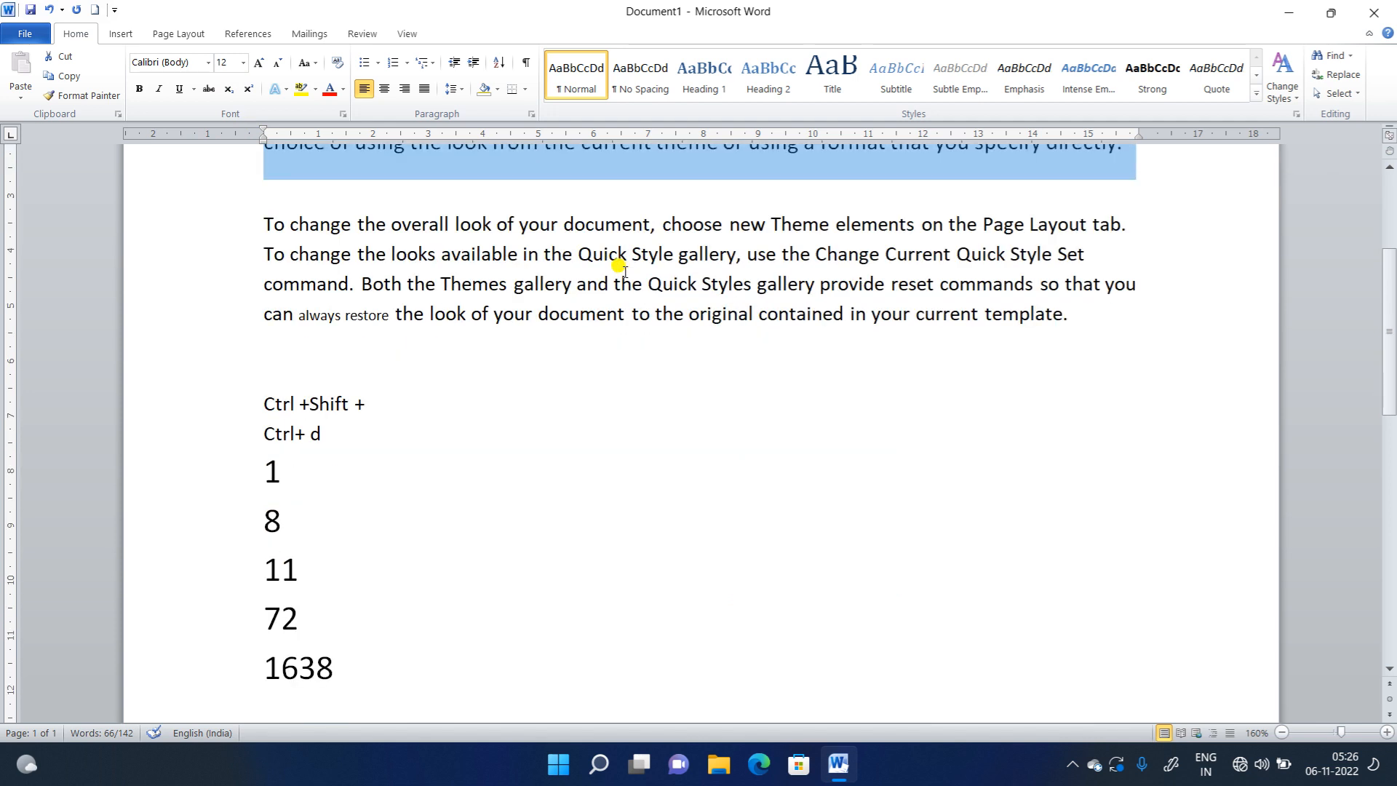
{"action": "scroll", "coordinate": [618, 273], "scroll_direction": "down", "scroll_amount": 1}
{"action": "scroll", "coordinate": [454, 292], "scroll_direction": "up", "scroll_amount": 4}
{"action": "scroll", "coordinate": [408, 389], "scroll_direction": "down", "scroll_amount": 8}
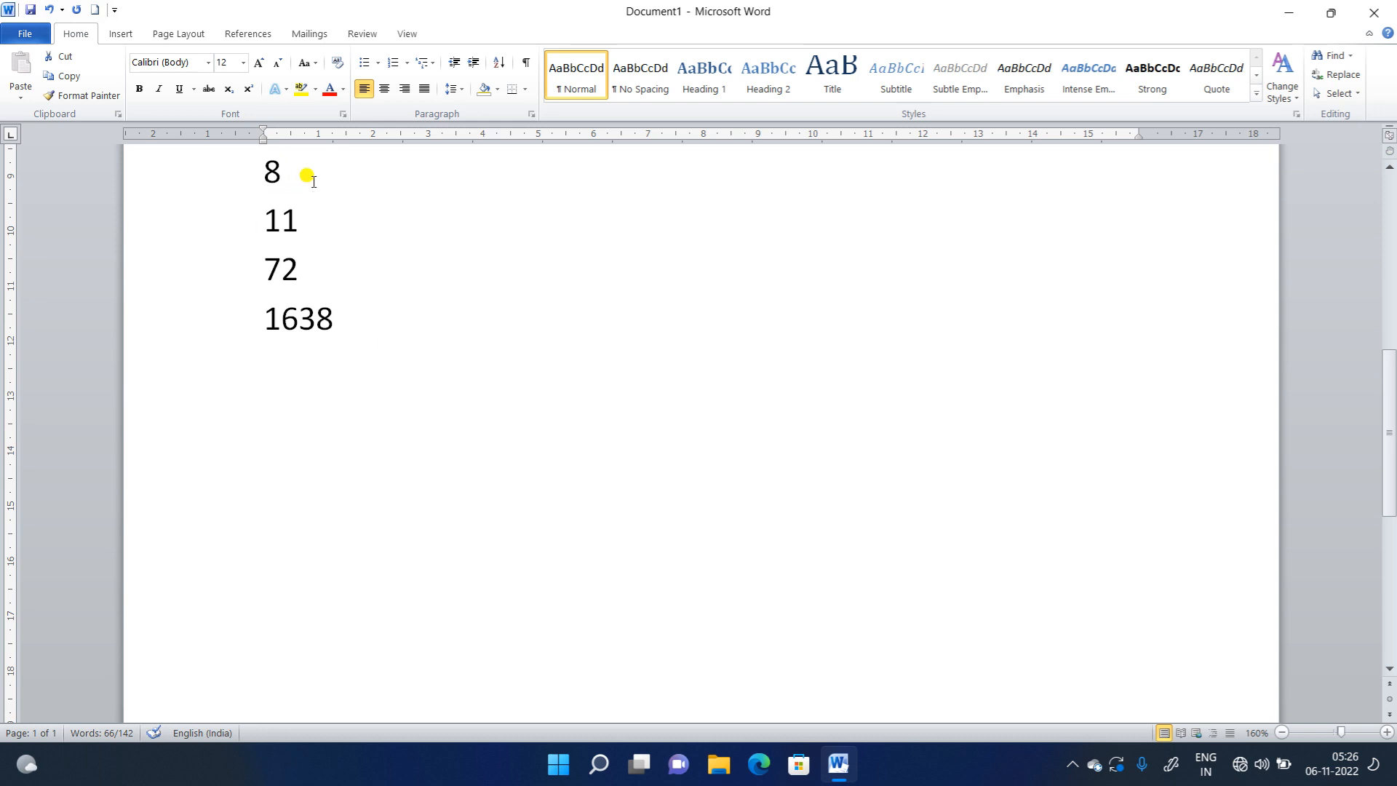
- Try to set the selected first paragraph's font size to 1800 and handwrite over the zoomed message in red before dismissing it
{"action": "left_click", "coordinate": [227, 61]}
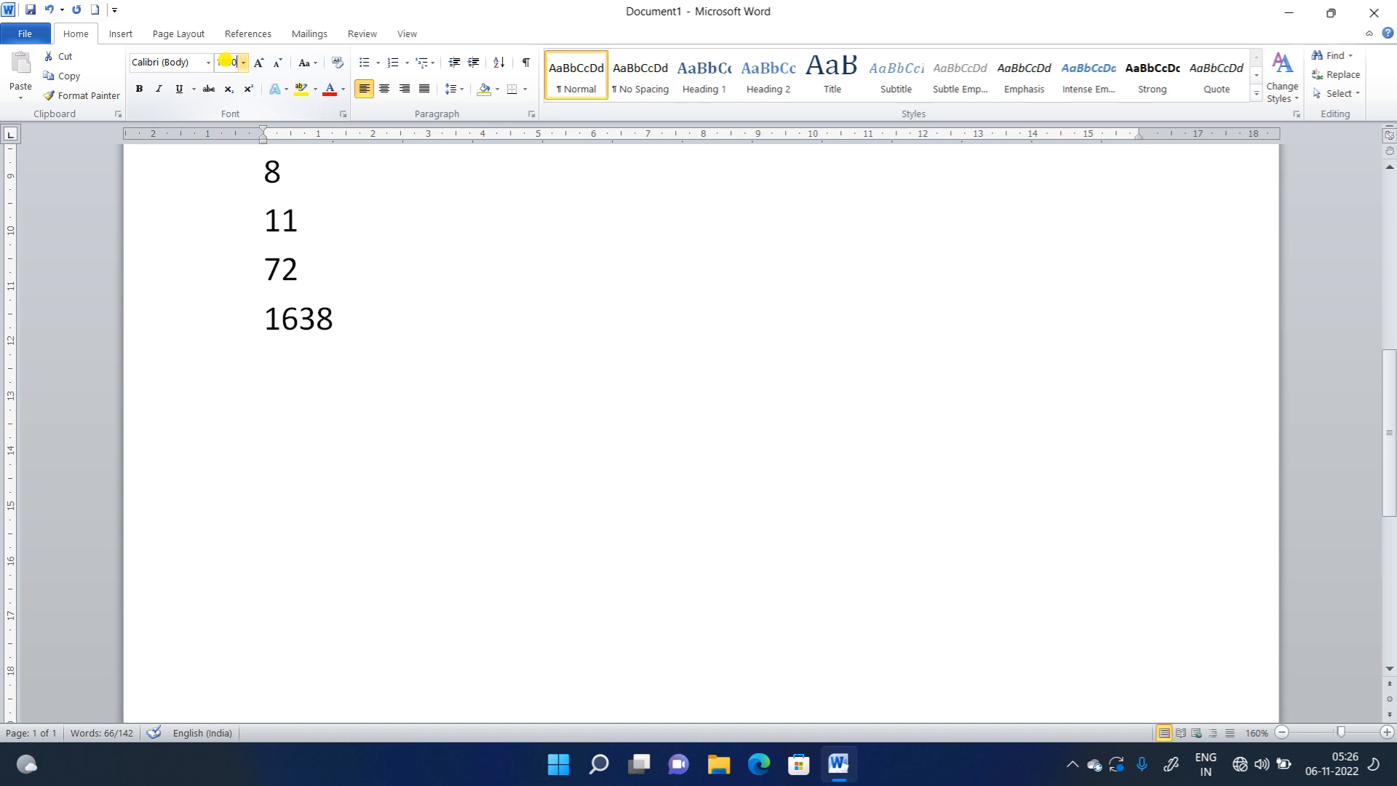
{"action": "key", "text": "Return"}
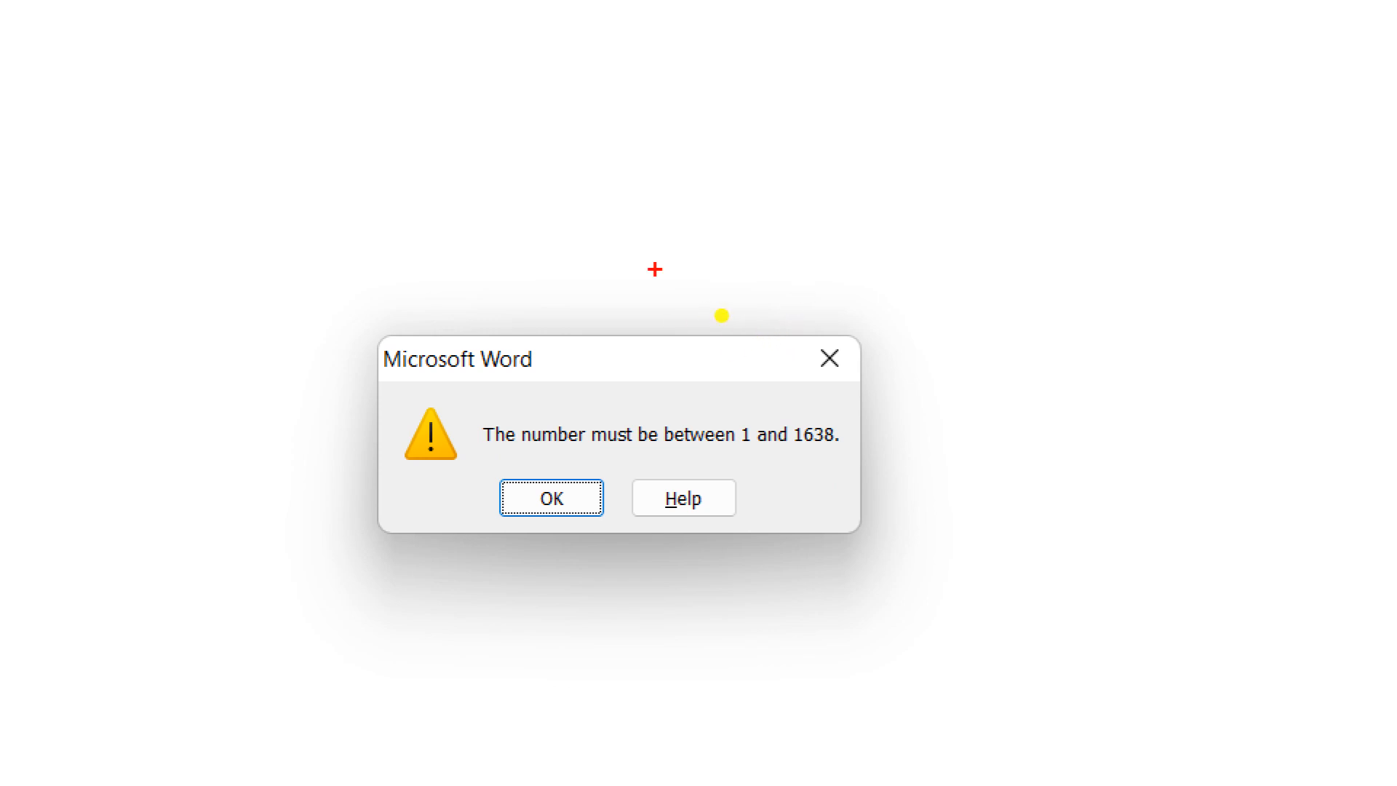
{"action": "left_click_drag", "start_coordinate": [636, 137], "coordinate": [666, 262]}
{"action": "left_click_drag", "start_coordinate": [711, 196], "coordinate": [813, 148]}
{"action": "left_click_drag", "start_coordinate": [859, 100], "coordinate": [894, 222]}
{"action": "left_click_drag", "start_coordinate": [957, 85], "coordinate": [930, 196]}
{"action": "mouse_move", "coordinate": [979, 120]}
{"action": "left_mouse_down"}
{"action": "mouse_move", "coordinate": [1057, 160]}
{"action": "mouse_move", "coordinate": [993, 222]}
{"action": "left_mouse_up"}
{"action": "mouse_move", "coordinate": [1137, 102]}
{"action": "left_mouse_down"}
{"action": "mouse_move", "coordinate": [1094, 87]}
{"action": "mouse_move", "coordinate": [1066, 129]}
{"action": "left_mouse_up"}
{"action": "mouse_move", "coordinate": [601, 327]}
{"action": "left_mouse_down"}
{"action": "mouse_move", "coordinate": [722, 315]}
{"action": "mouse_move", "coordinate": [1278, 171]}
{"action": "left_mouse_up"}
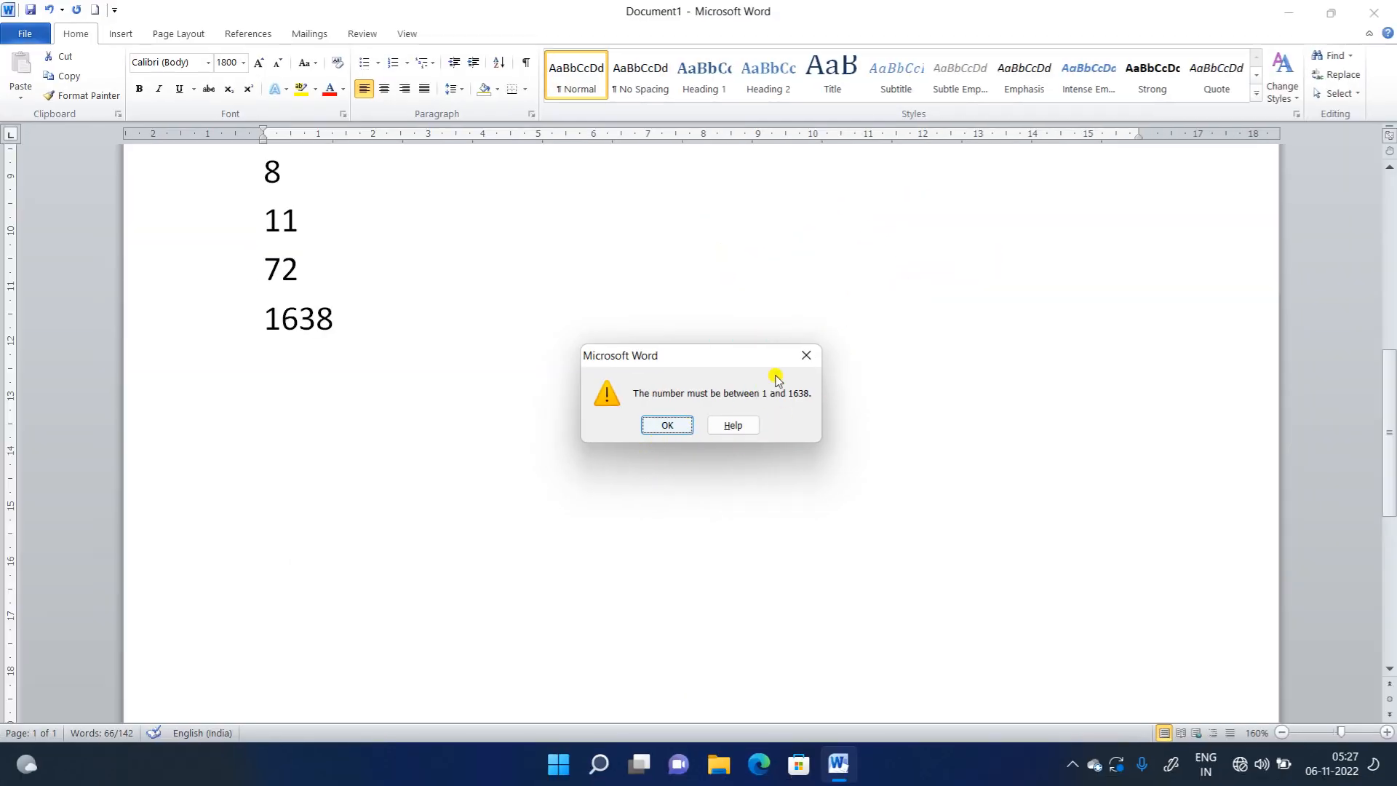
{"action": "left_click", "coordinate": [807, 357]}
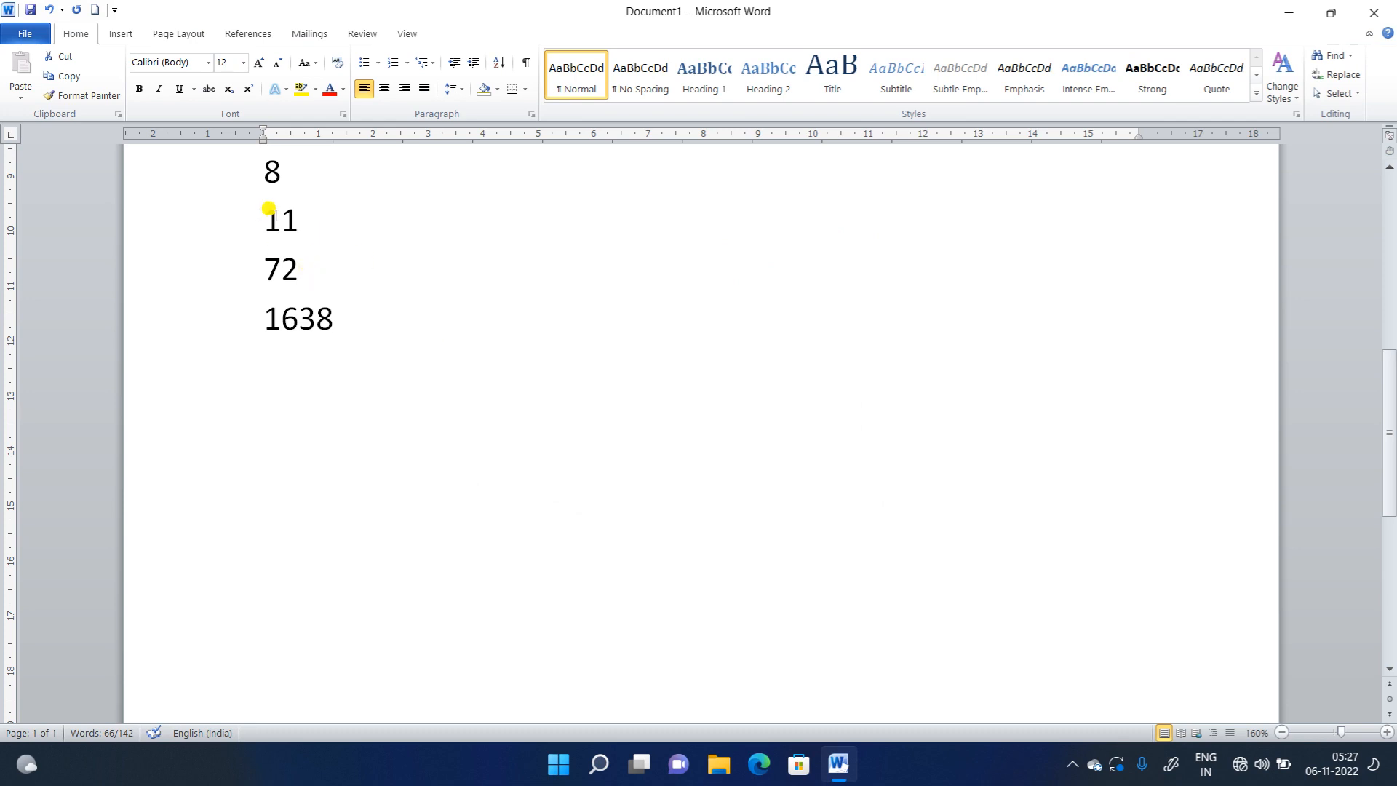
- Set the selected first paragraph's font size to 1638 and look through the enlarged text and page count
{"action": "left_click", "coordinate": [224, 62]}
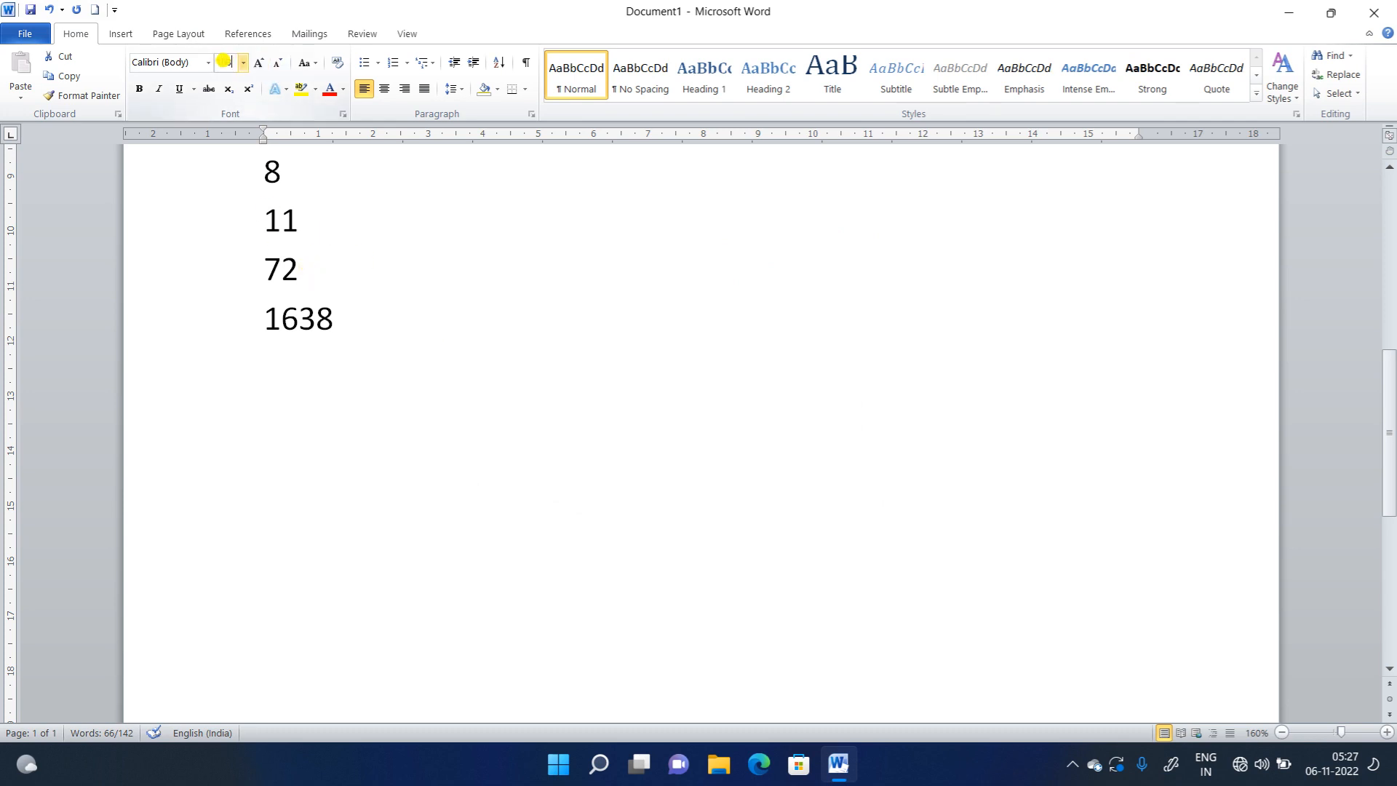
{"action": "key", "text": "Return"}
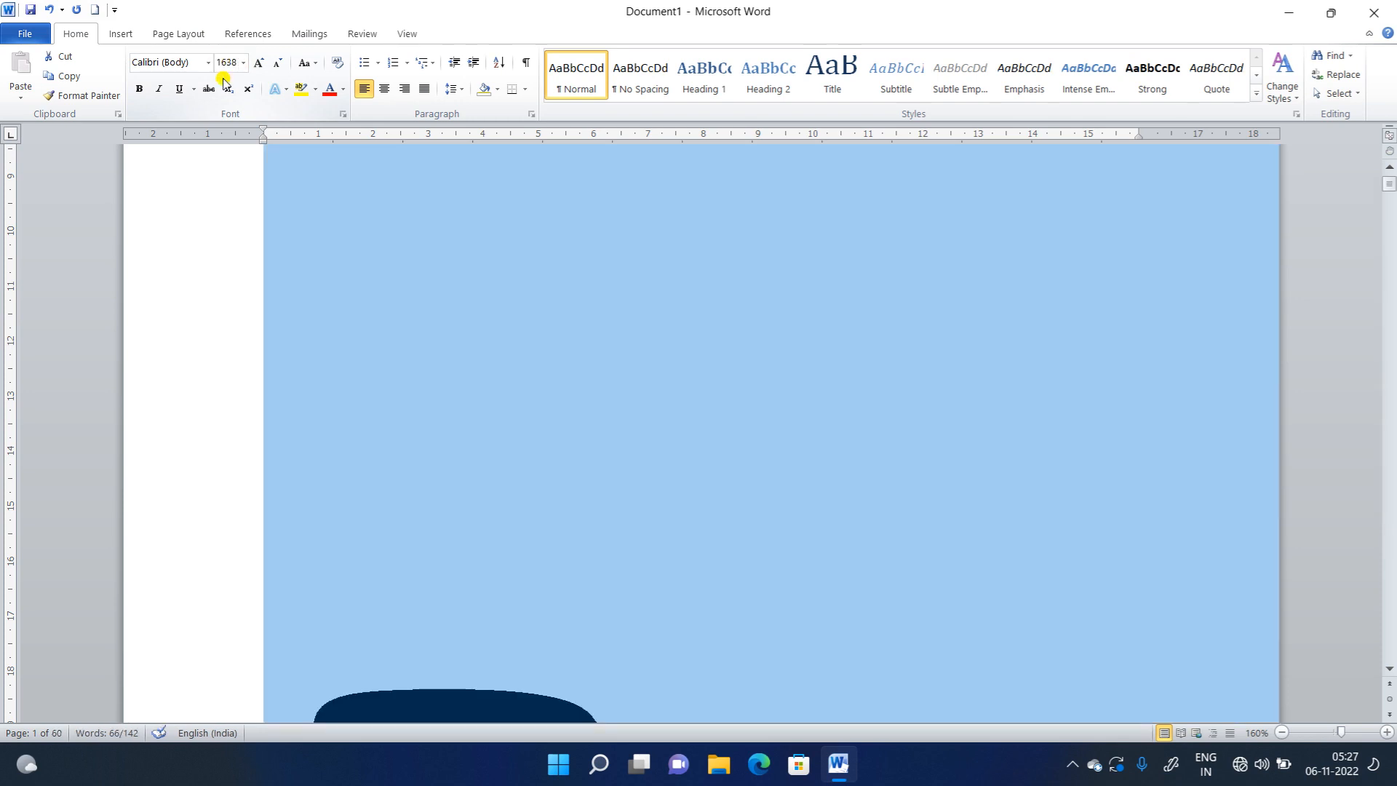
{"action": "scroll", "coordinate": [424, 286], "scroll_direction": "down", "scroll_amount": 11}
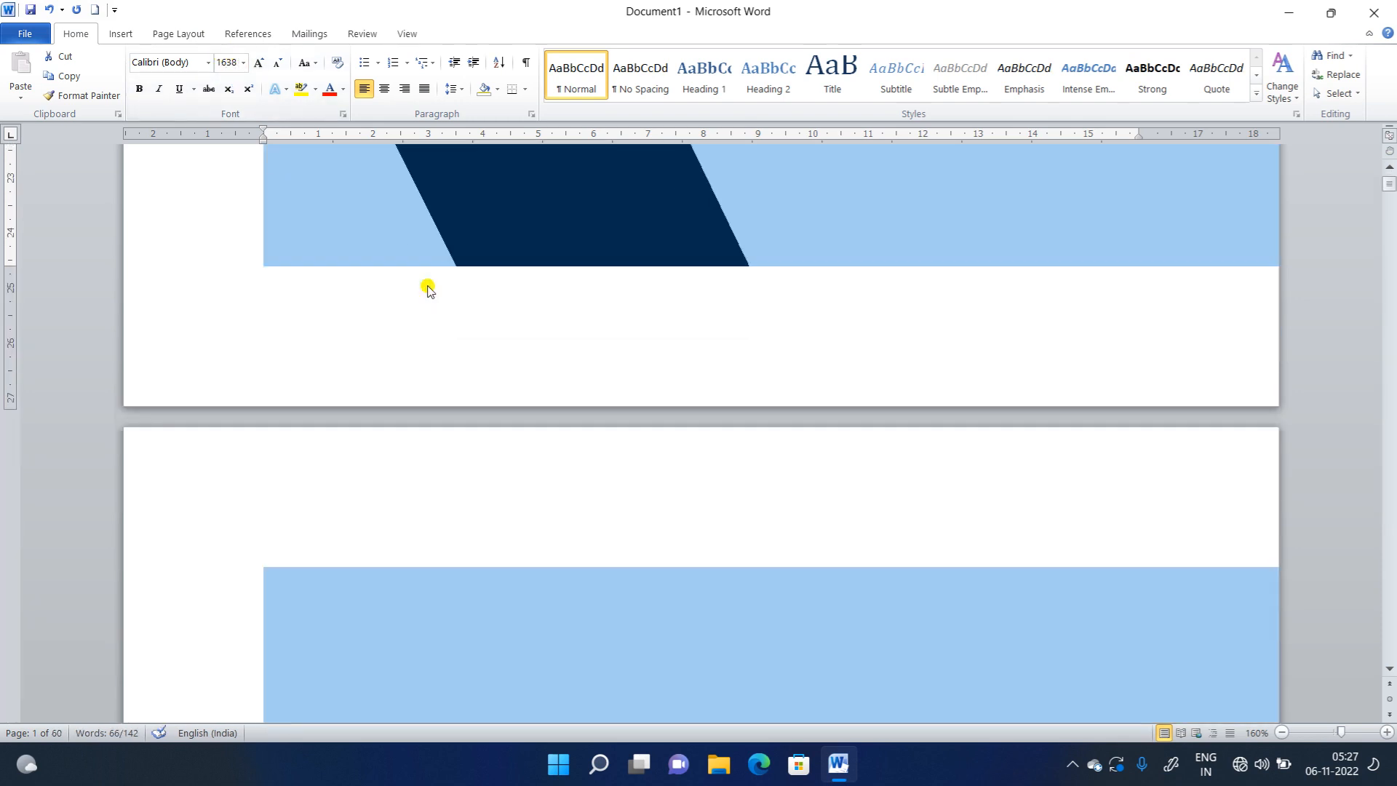
{"action": "scroll", "coordinate": [432, 286], "scroll_direction": "up", "scroll_amount": 5}
{"action": "scroll", "coordinate": [432, 286], "scroll_direction": "down", "scroll_amount": 6}
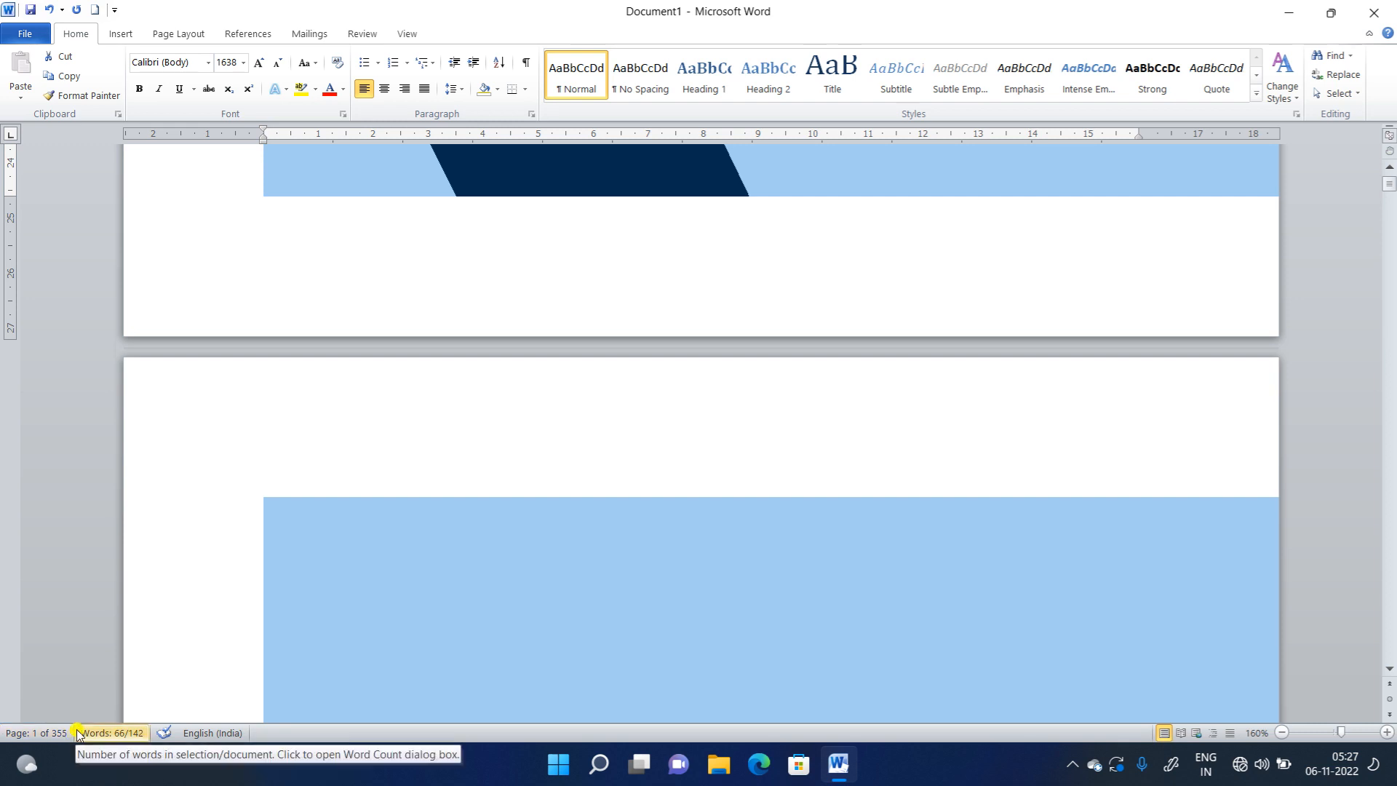
- Set the selected first paragraph's font size back to 12 and return to the shortcut list
{"action": "left_click", "coordinate": [243, 63]}
{"action": "left_click", "coordinate": [226, 143]}
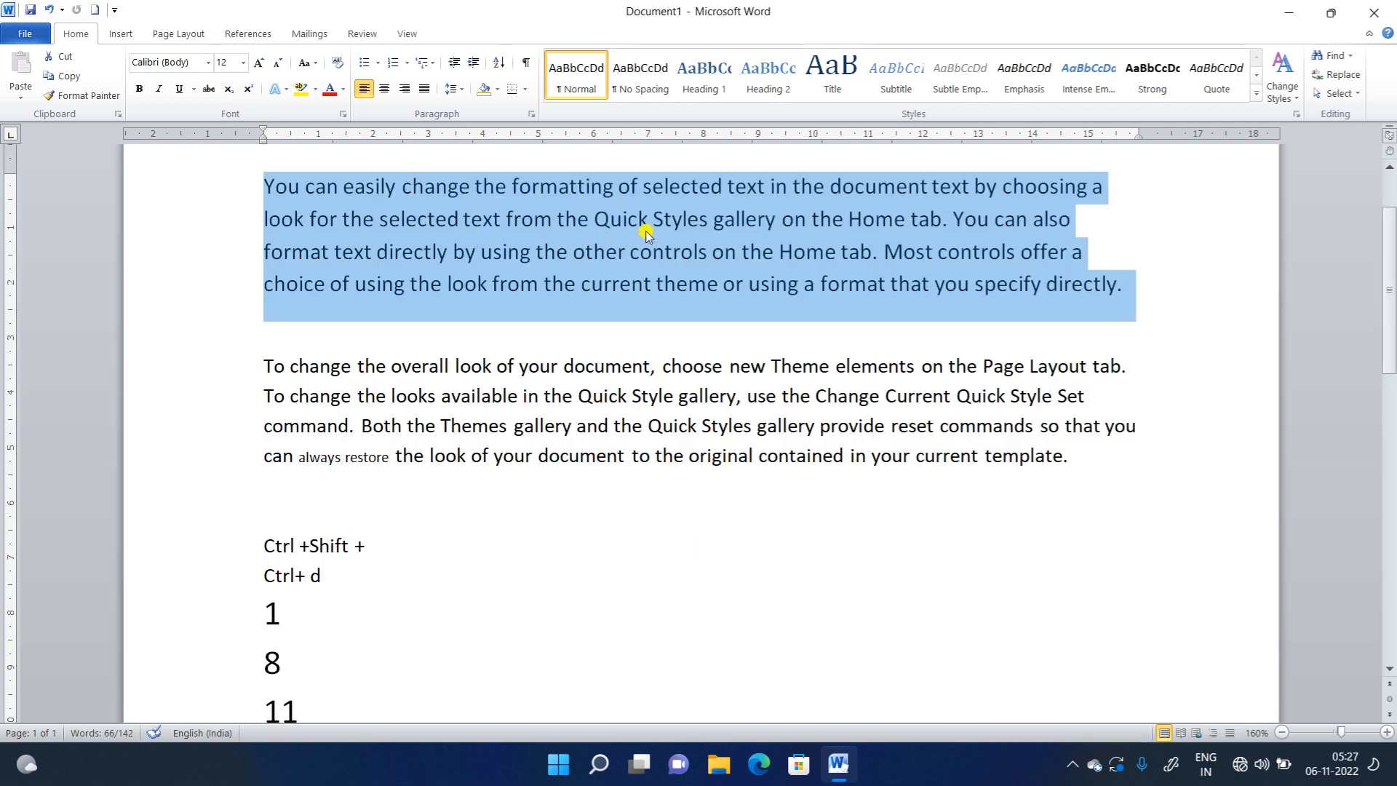
{"action": "scroll", "coordinate": [634, 243], "scroll_direction": "down", "scroll_amount": 1}
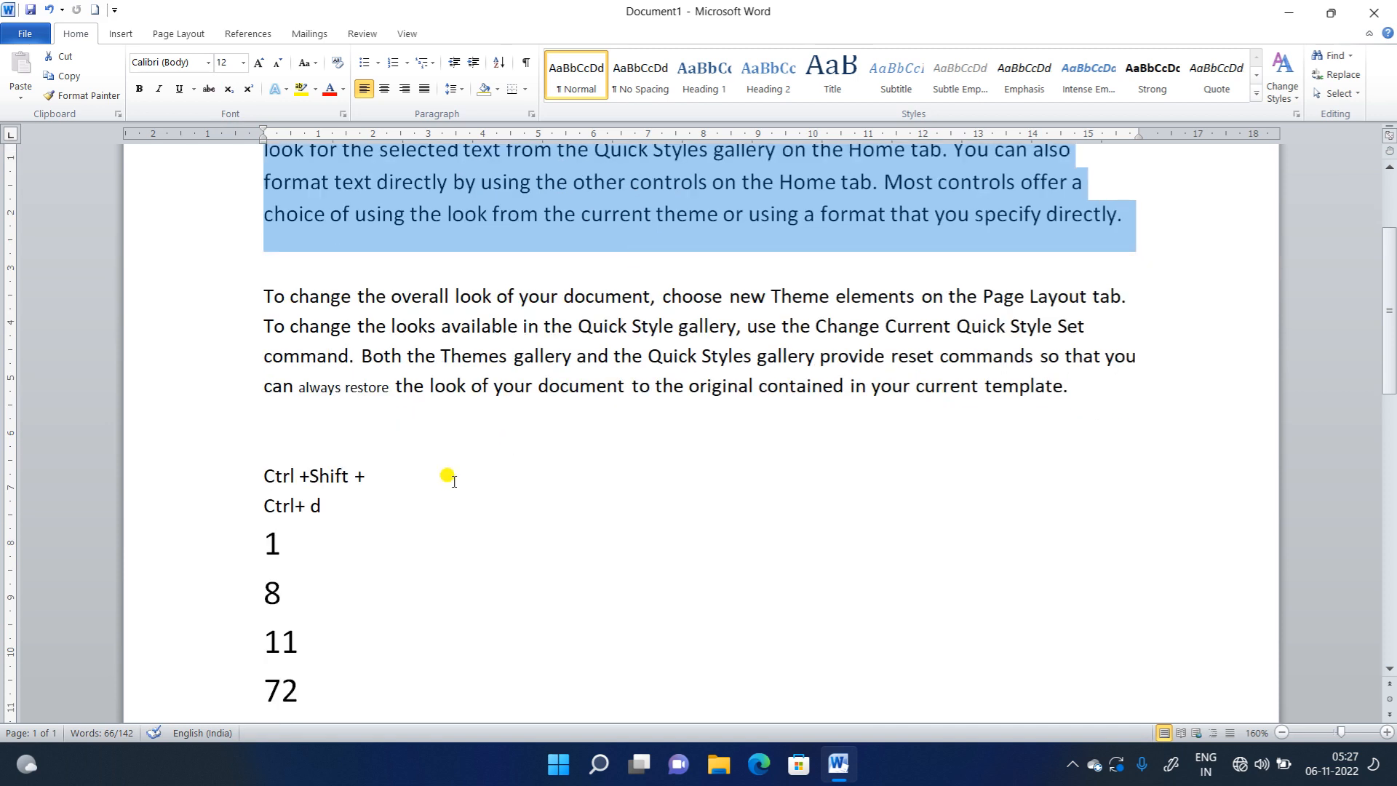
- Complete the first shortcut line as "Ctrl +Shift + >" and add a copy below it reading "Ctrl +Shift + <"
{"action": "left_click", "coordinate": [431, 469]}
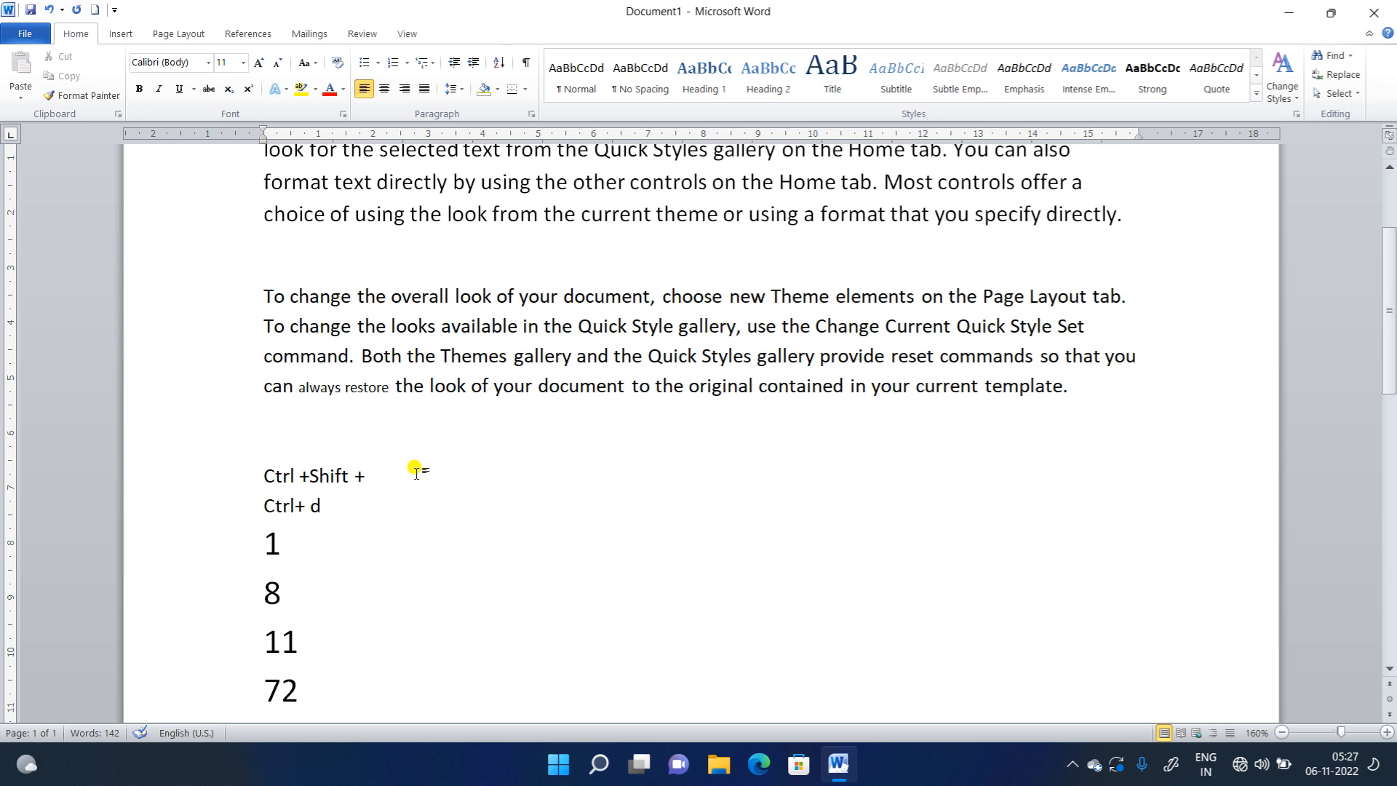
{"action": "type", "text": ">"}
{"action": "left_click_drag", "start_coordinate": [380, 473], "coordinate": [282, 479]}
{"action": "key", "text": "ctrl+c"}
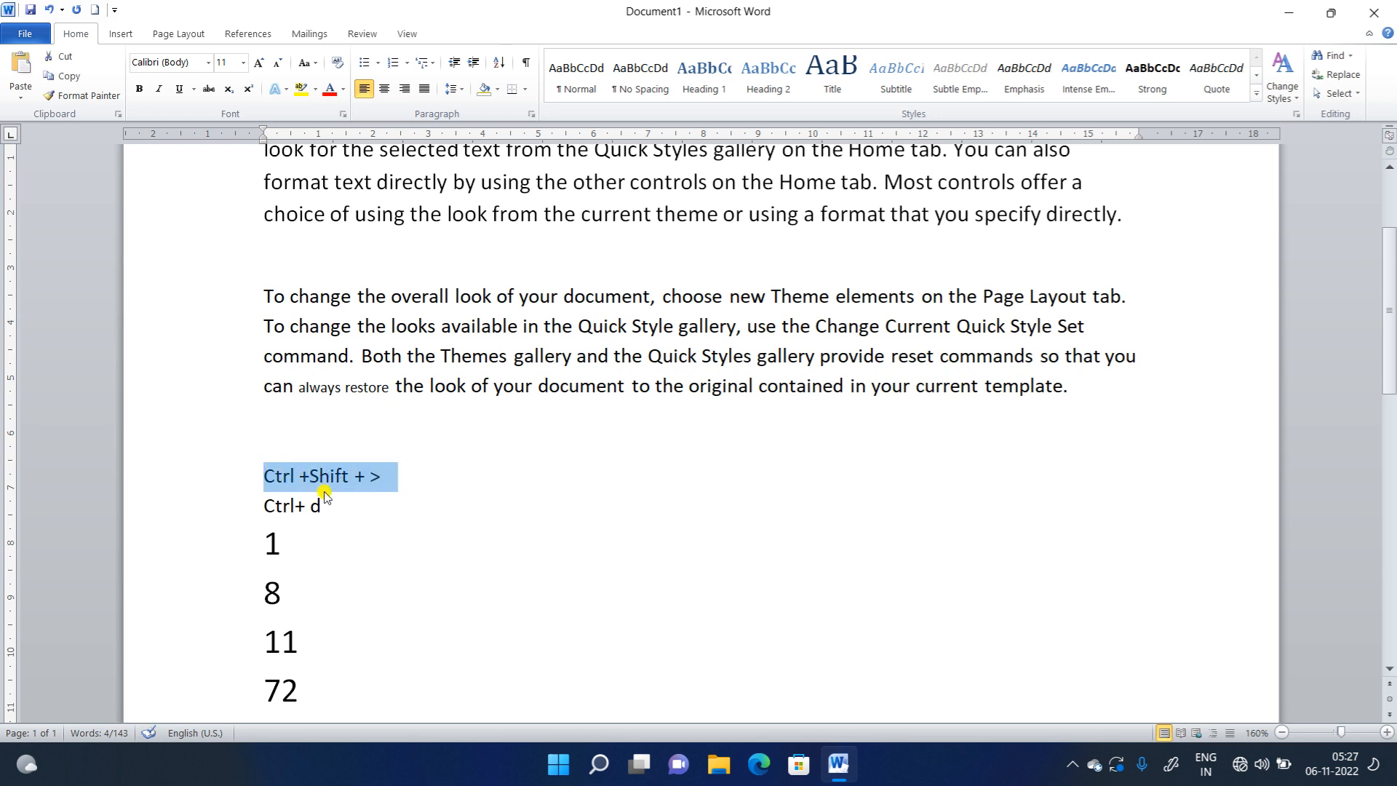
{"action": "left_click", "coordinate": [414, 481]}
{"action": "key", "text": "Return"}
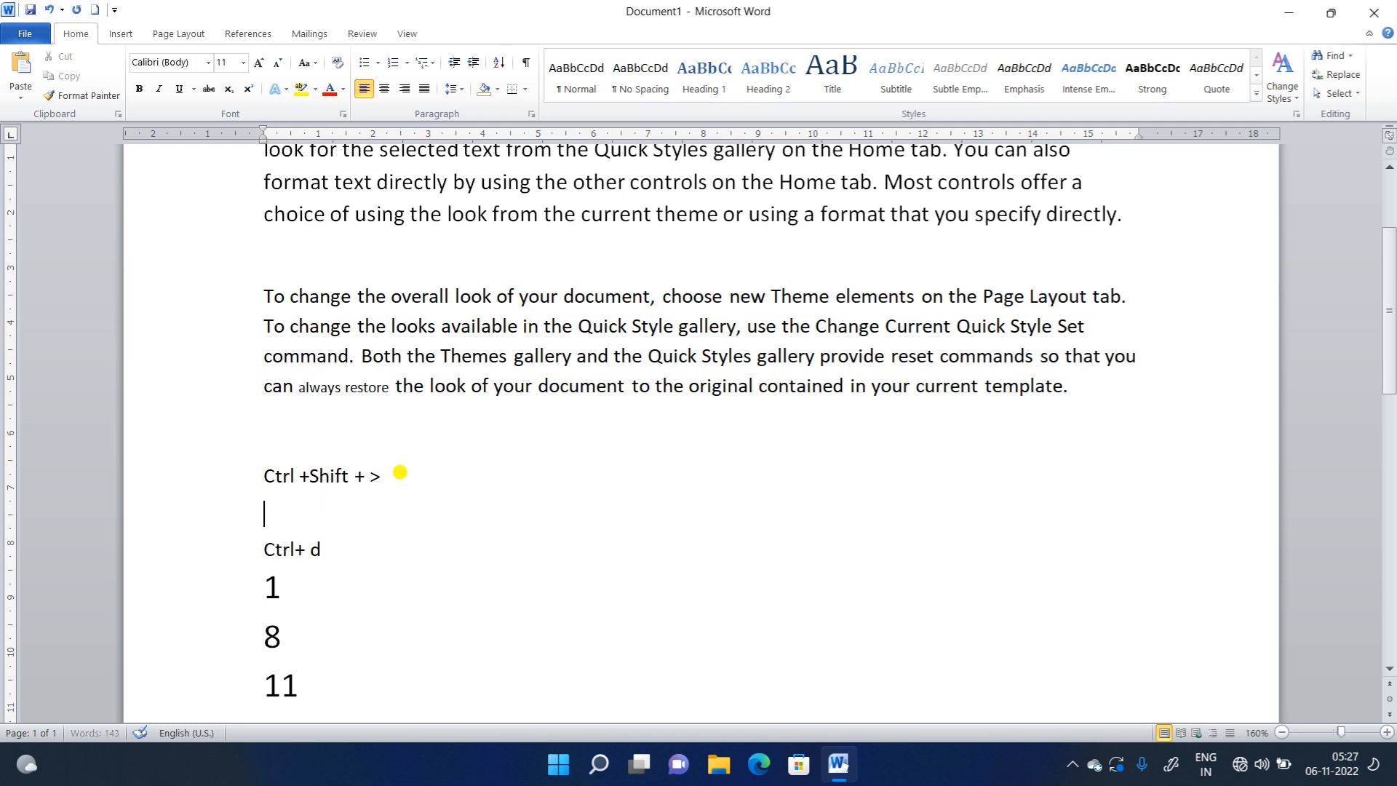
{"action": "key", "text": "ctrl+v"}
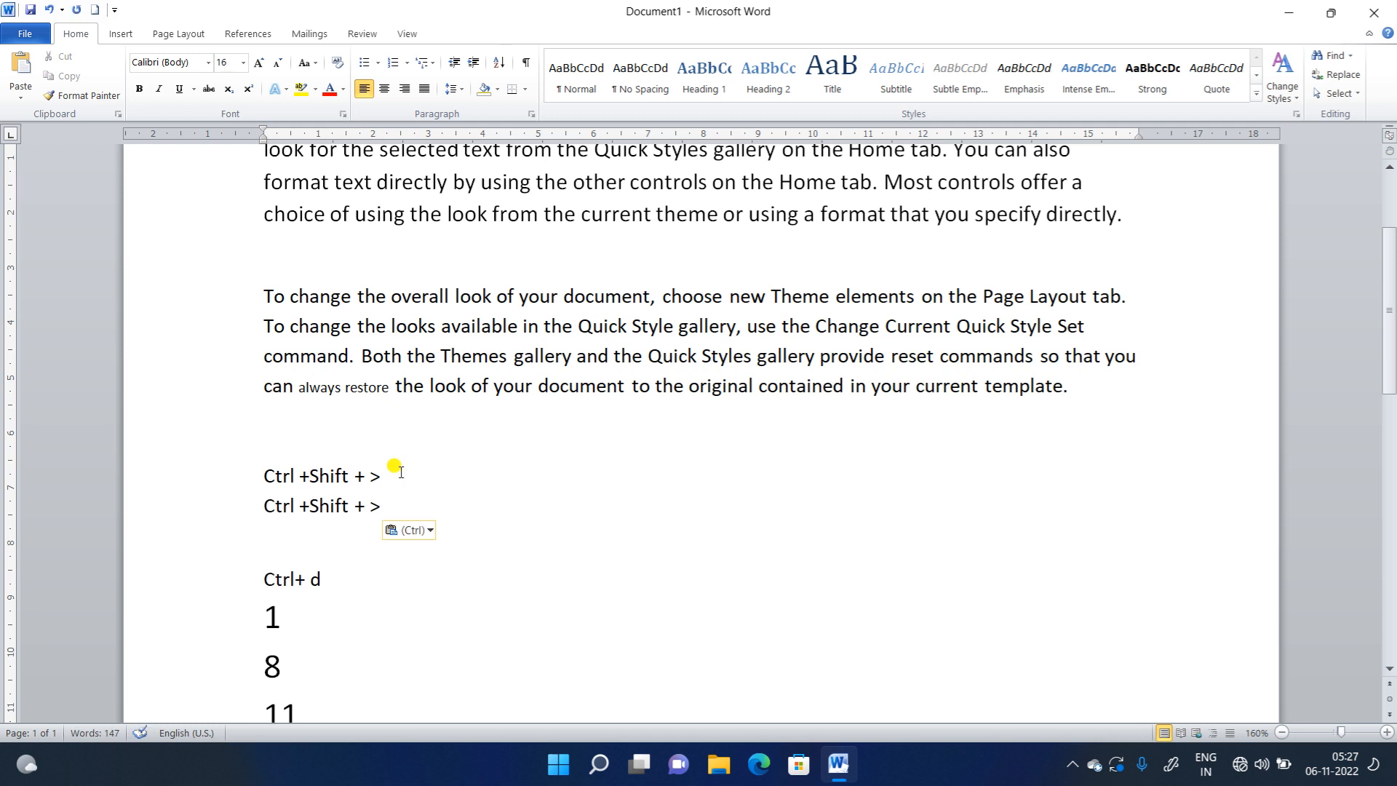
{"action": "key", "text": "BackSpace"}
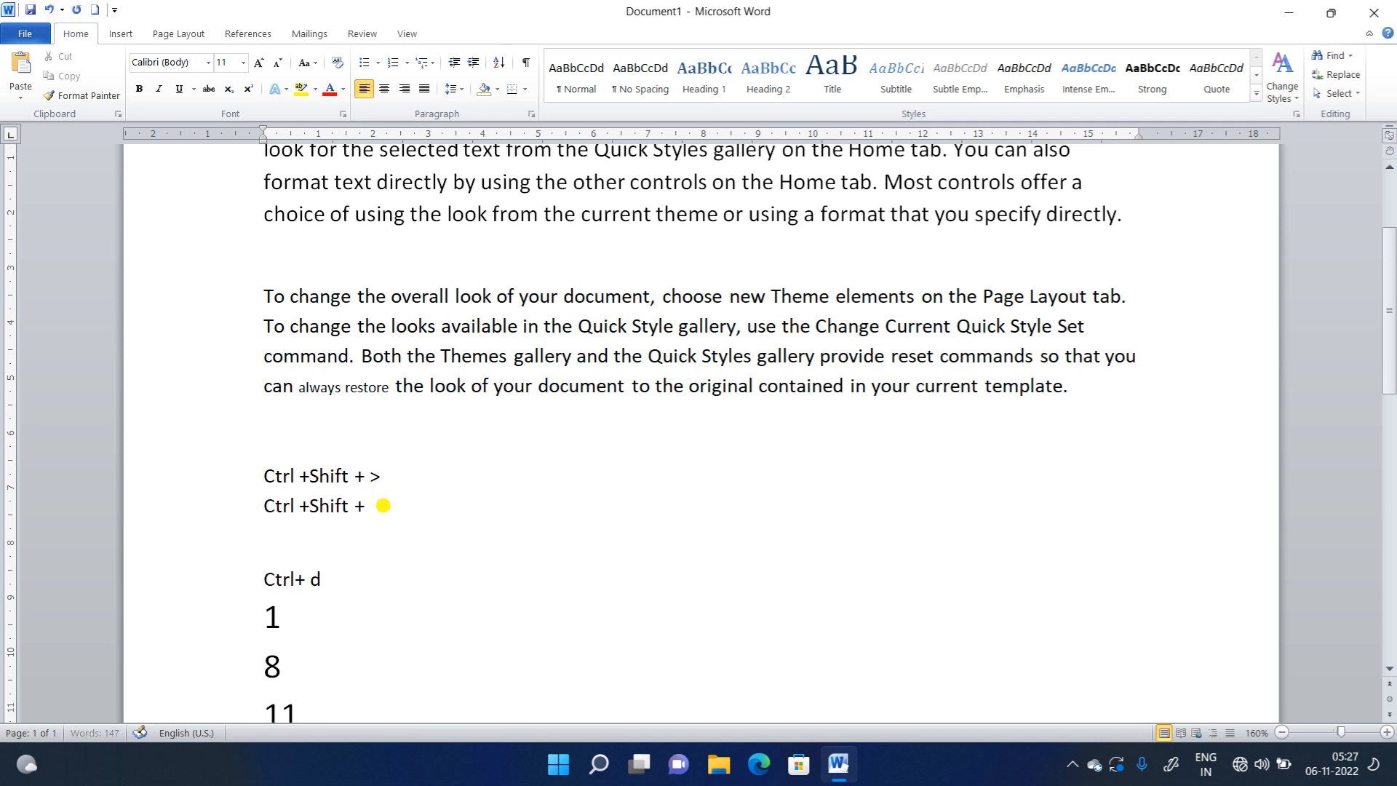
{"action": "type", "text": "<"}
- Enlarge the two Ctrl +Shift shortcut lines stepwise to font size 24
{"action": "left_click_drag", "start_coordinate": [397, 509], "coordinate": [281, 473]}
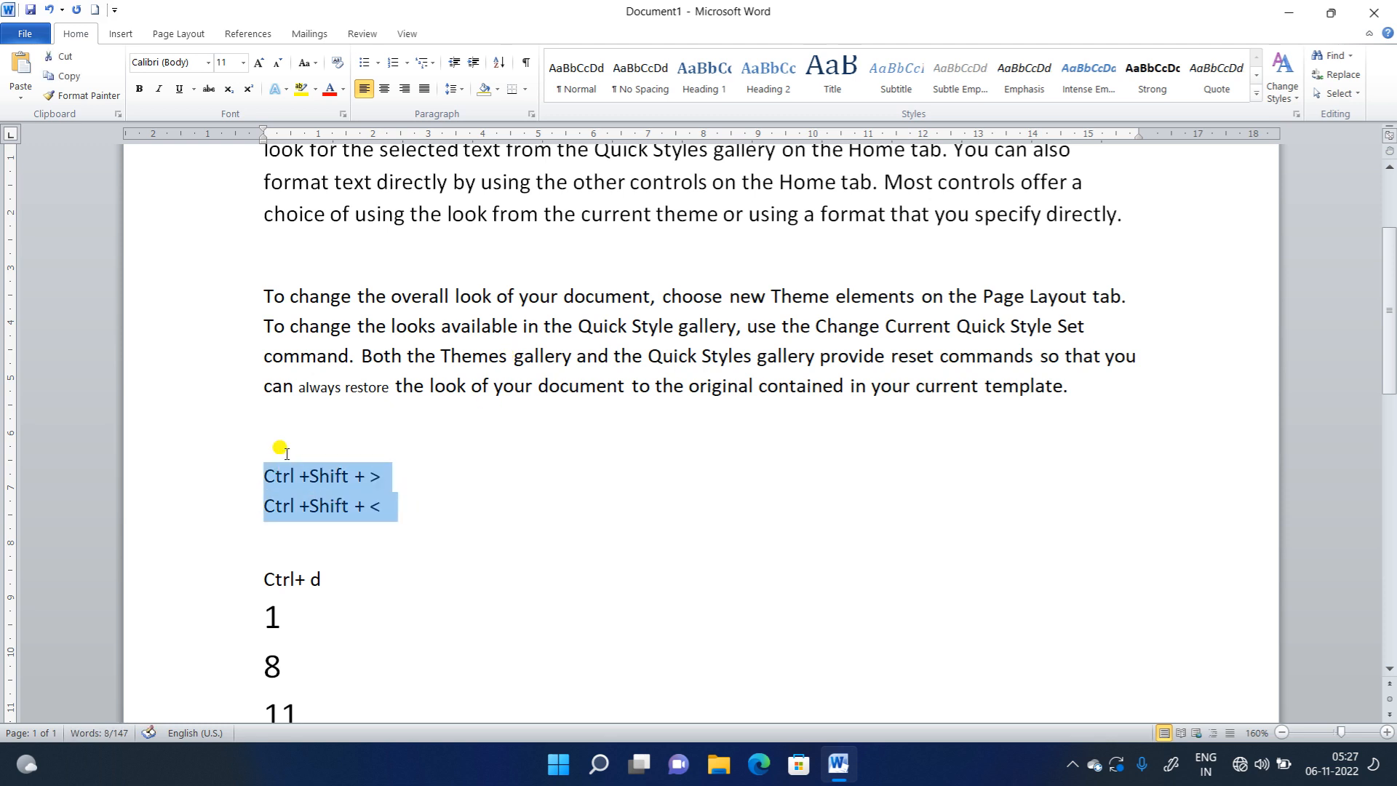
{"action": "key", "text": "ctrl+shift+period"}
{"action": "key", "text": "ctrl+shift+period"}
{"action": "key", "text": "ctrl+shift+period"}
{"action": "key", "text": "ctrl+shift+period"}
{"action": "key", "text": "ctrl+shift+period"}
{"action": "key", "text": "ctrl+shift+period"}
{"action": "key", "text": "ctrl+shift+period"}
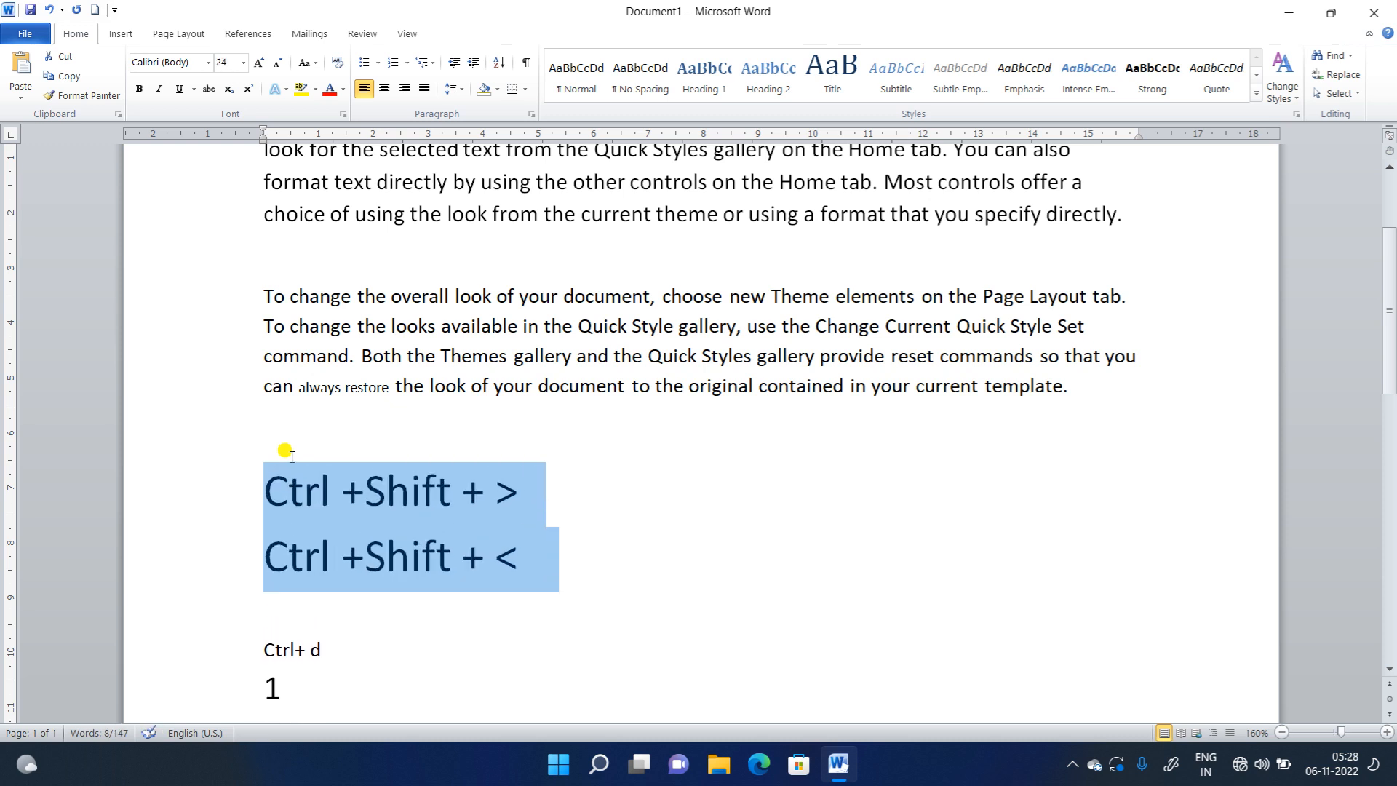
- Insert the label "Increase Font -" before the "Ctrl +Shift + >" shortcut
{"action": "left_click", "coordinate": [519, 493]}
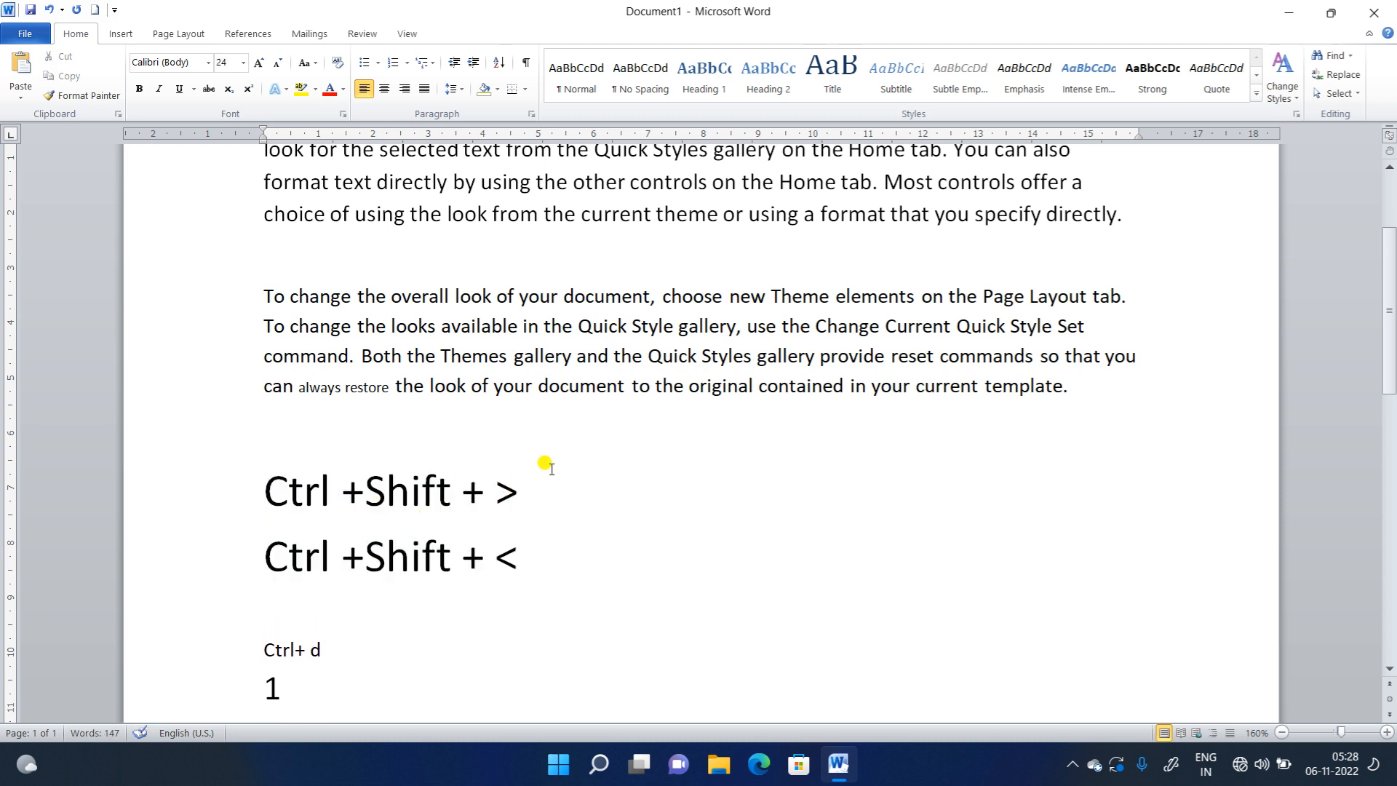
{"action": "left_click_drag", "start_coordinate": [522, 483], "coordinate": [531, 493]}
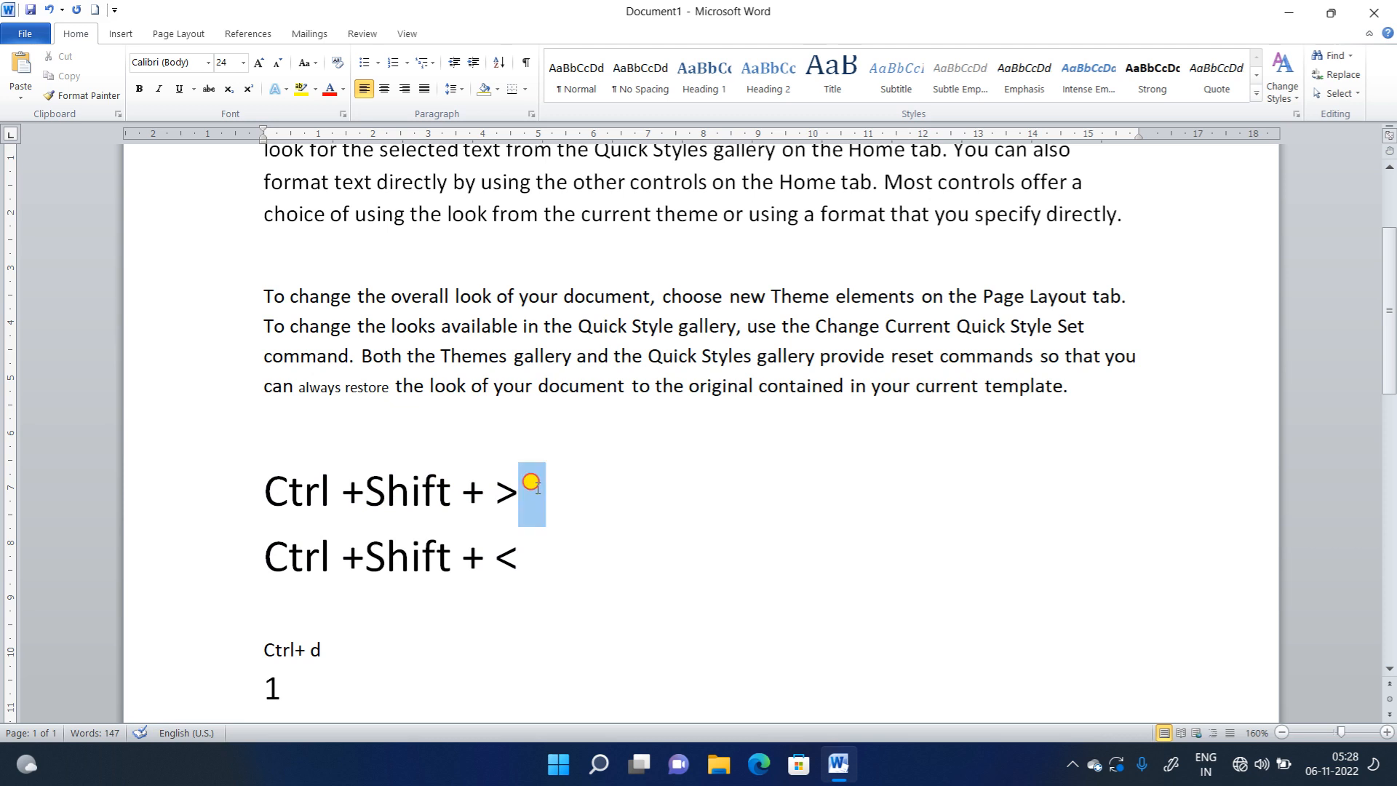
{"action": "left_click", "coordinate": [259, 487]}
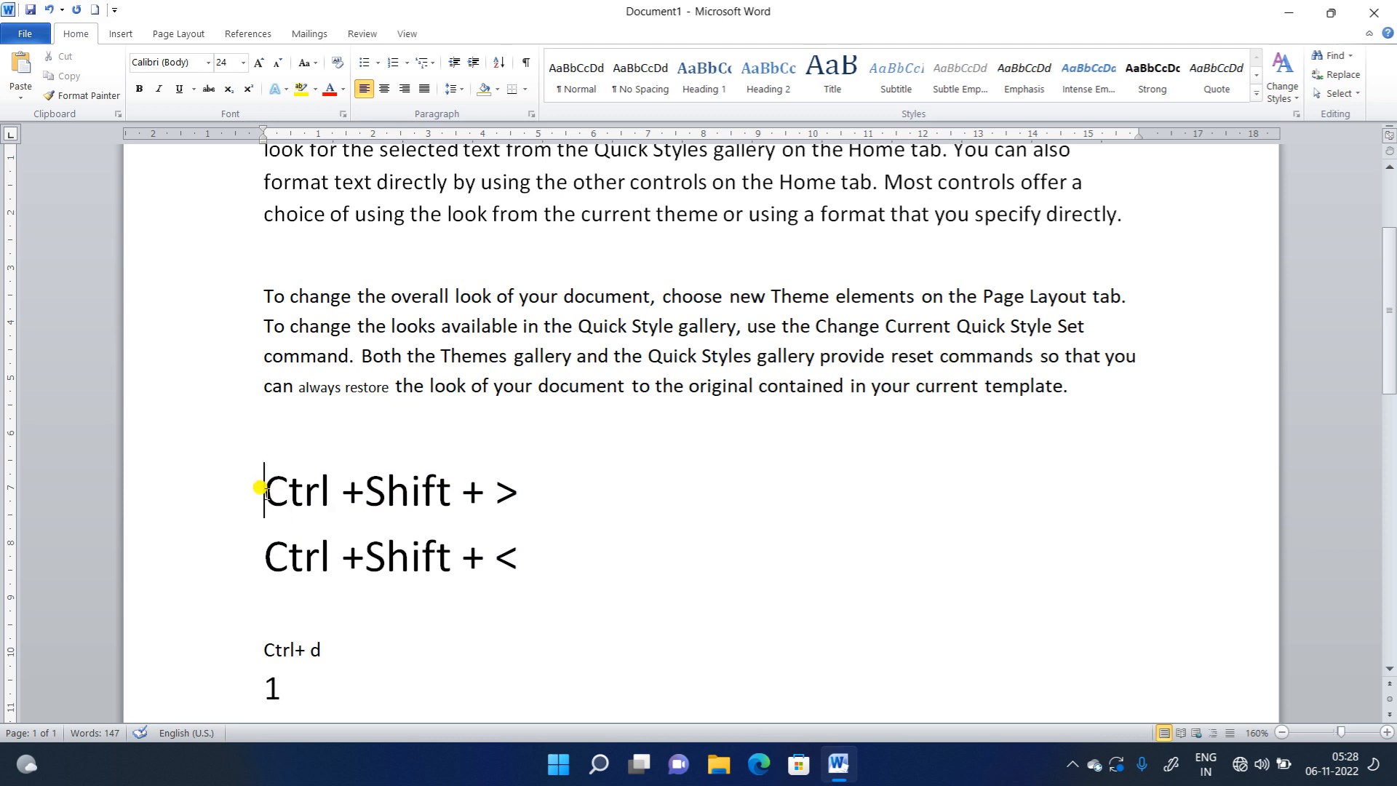
{"action": "type", "text": "!ncrea"}
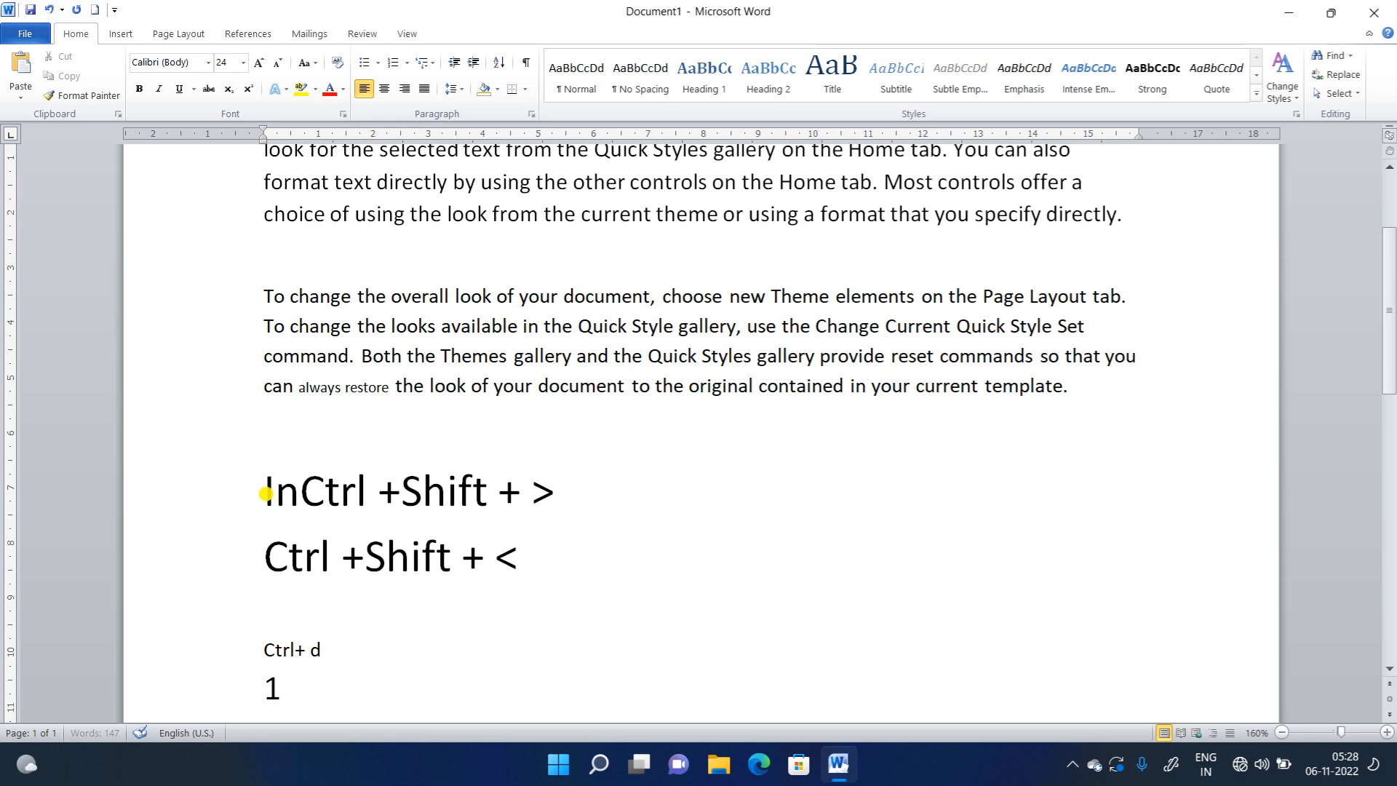
{"action": "type", "text": "se Font"}
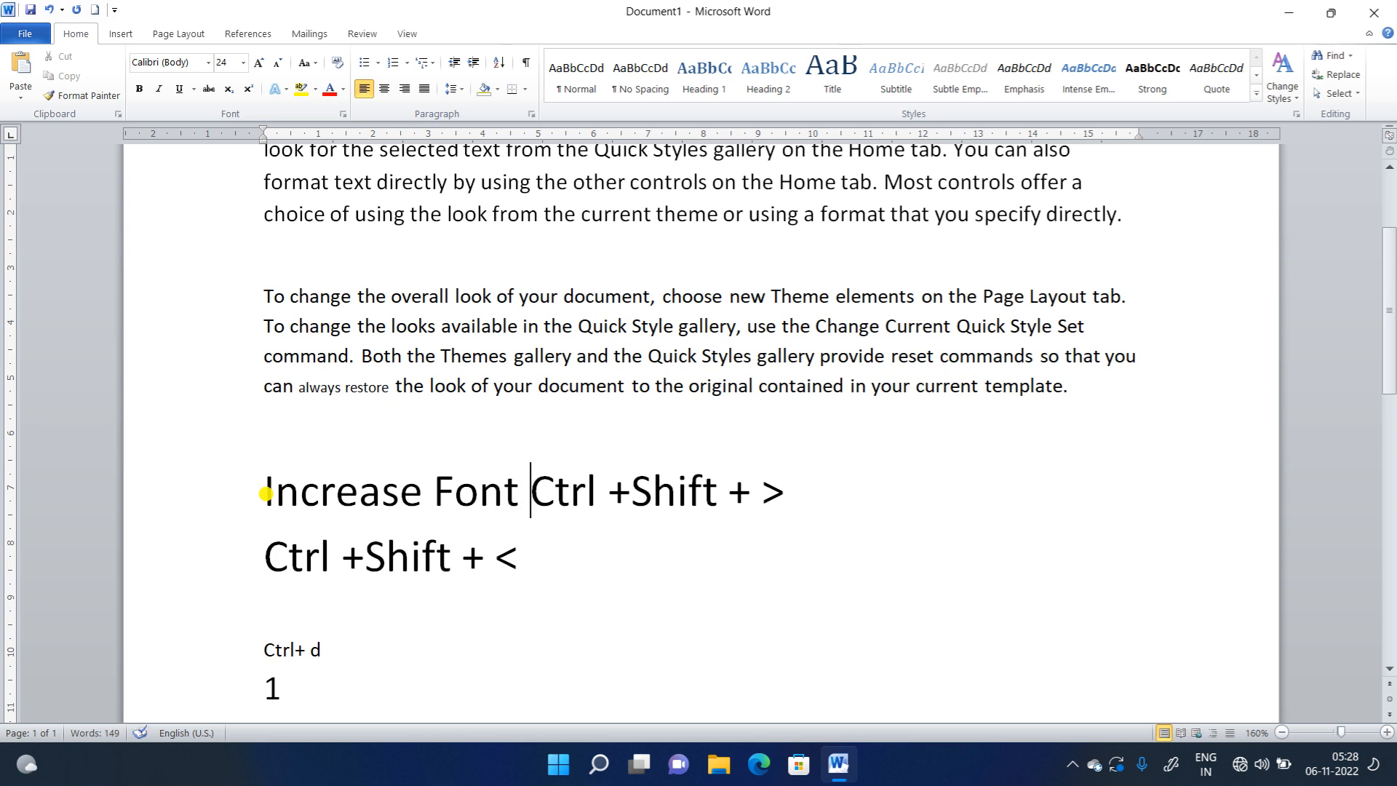
{"action": "type", "text": " -"}
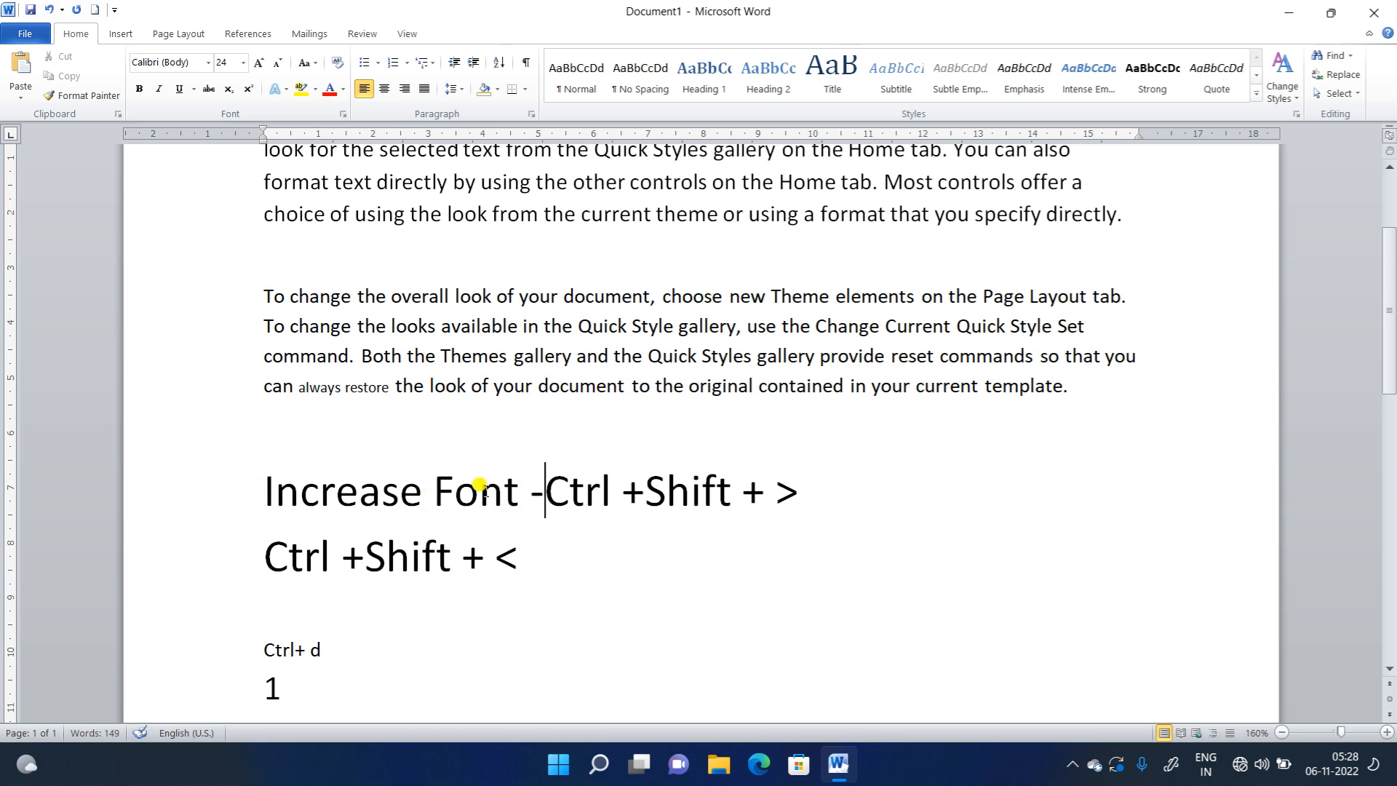
- Insert the label "Decrease Font Size" before the "Ctrl +Shift + <" shortcut, correcting the misspelled "Font"
{"action": "left_click", "coordinate": [266, 543]}
{"action": "type", "text": "Decrease Fint Size"}
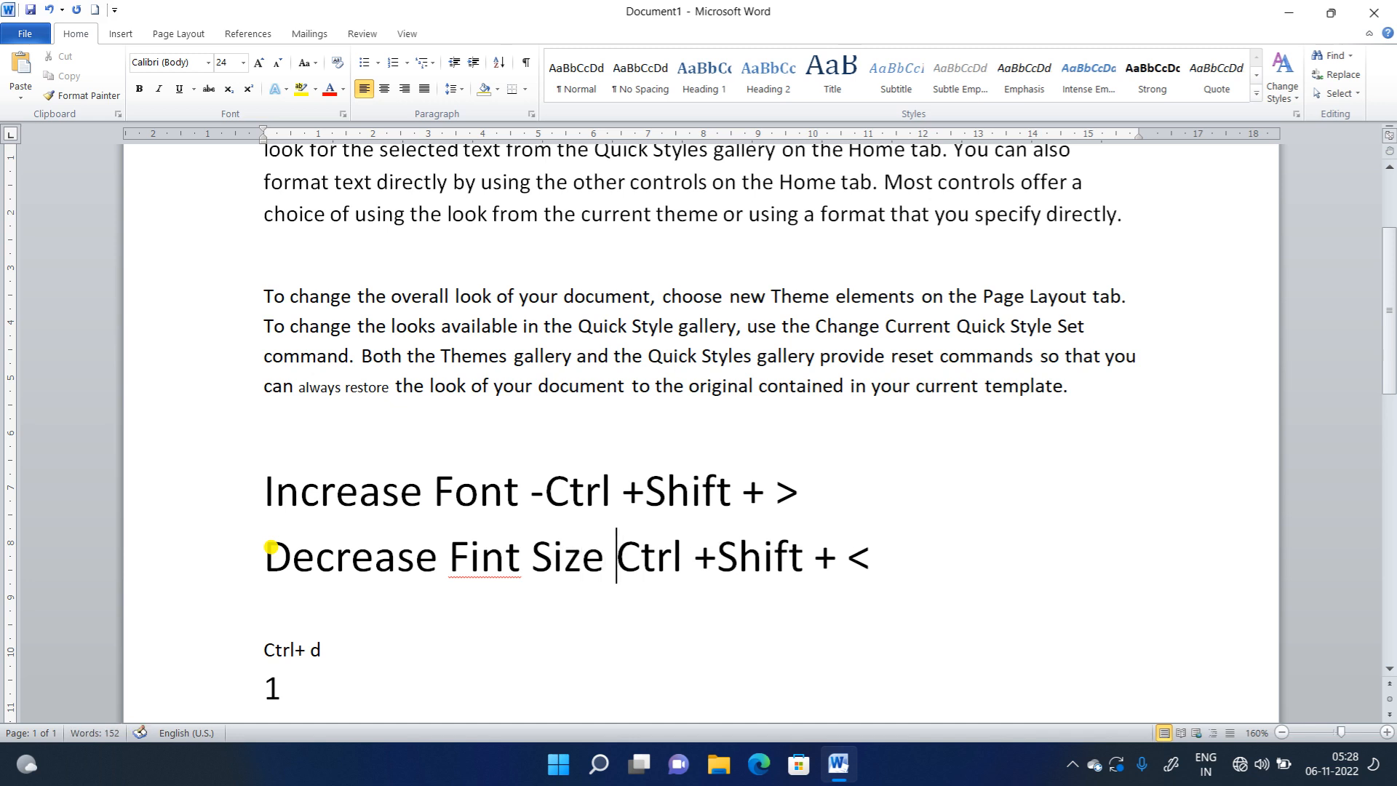
{"action": "left_click_drag", "start_coordinate": [461, 556], "coordinate": [479, 557]}
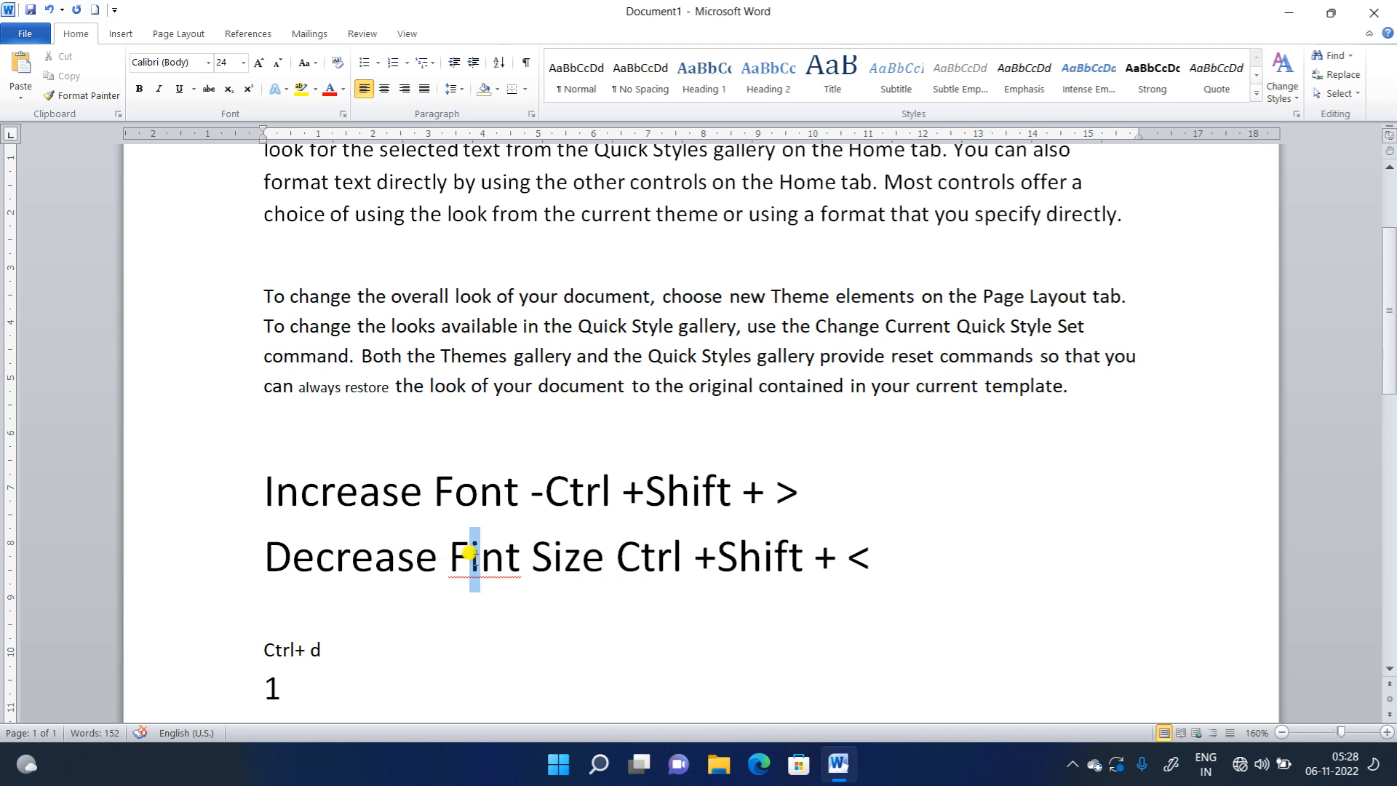
{"action": "type", "text": "o"}
- Copy the word "Size" from the decrease label into the first label so it reads "Increase Font Size -"
{"action": "left_click_drag", "start_coordinate": [617, 559], "coordinate": [545, 559]}
{"action": "key", "text": "ctrl+c"}
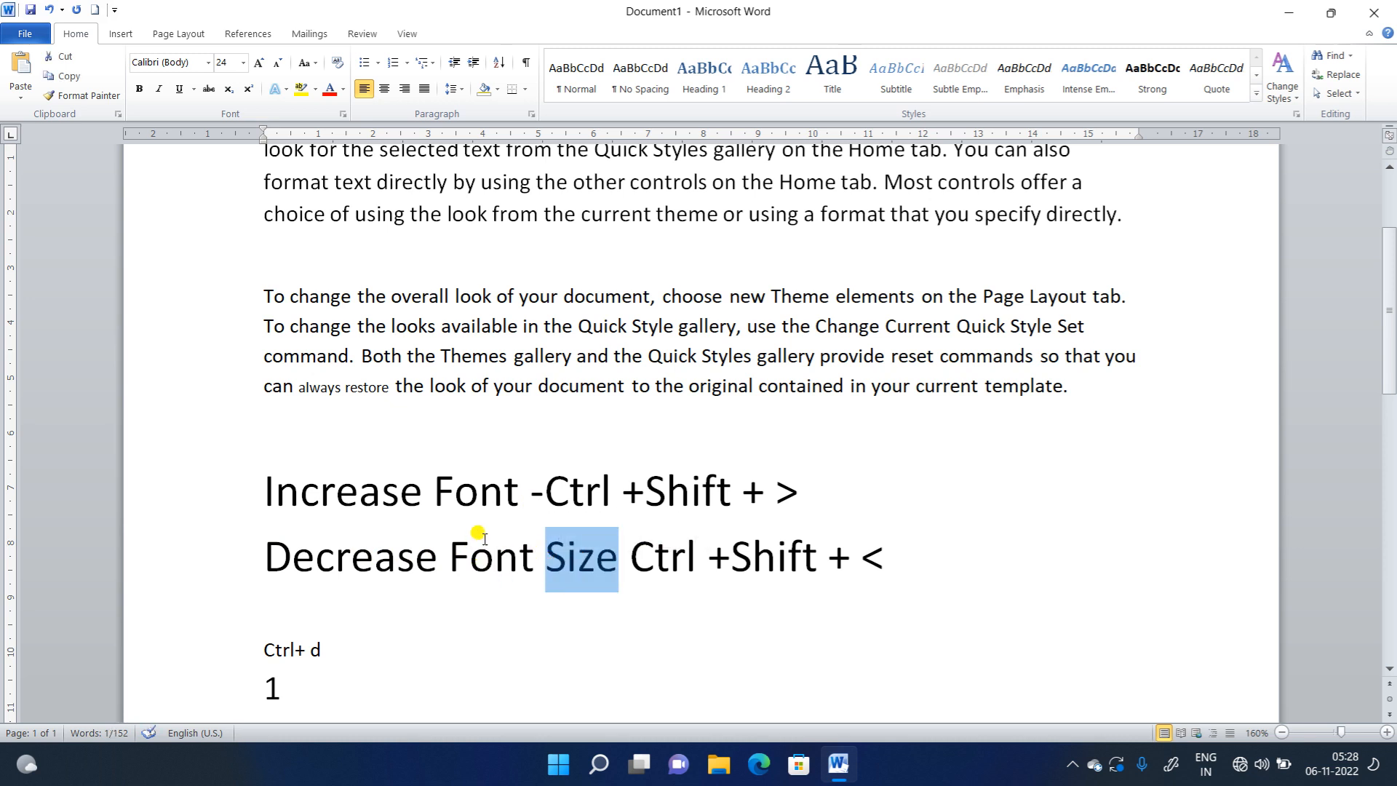
{"action": "left_click", "coordinate": [522, 492]}
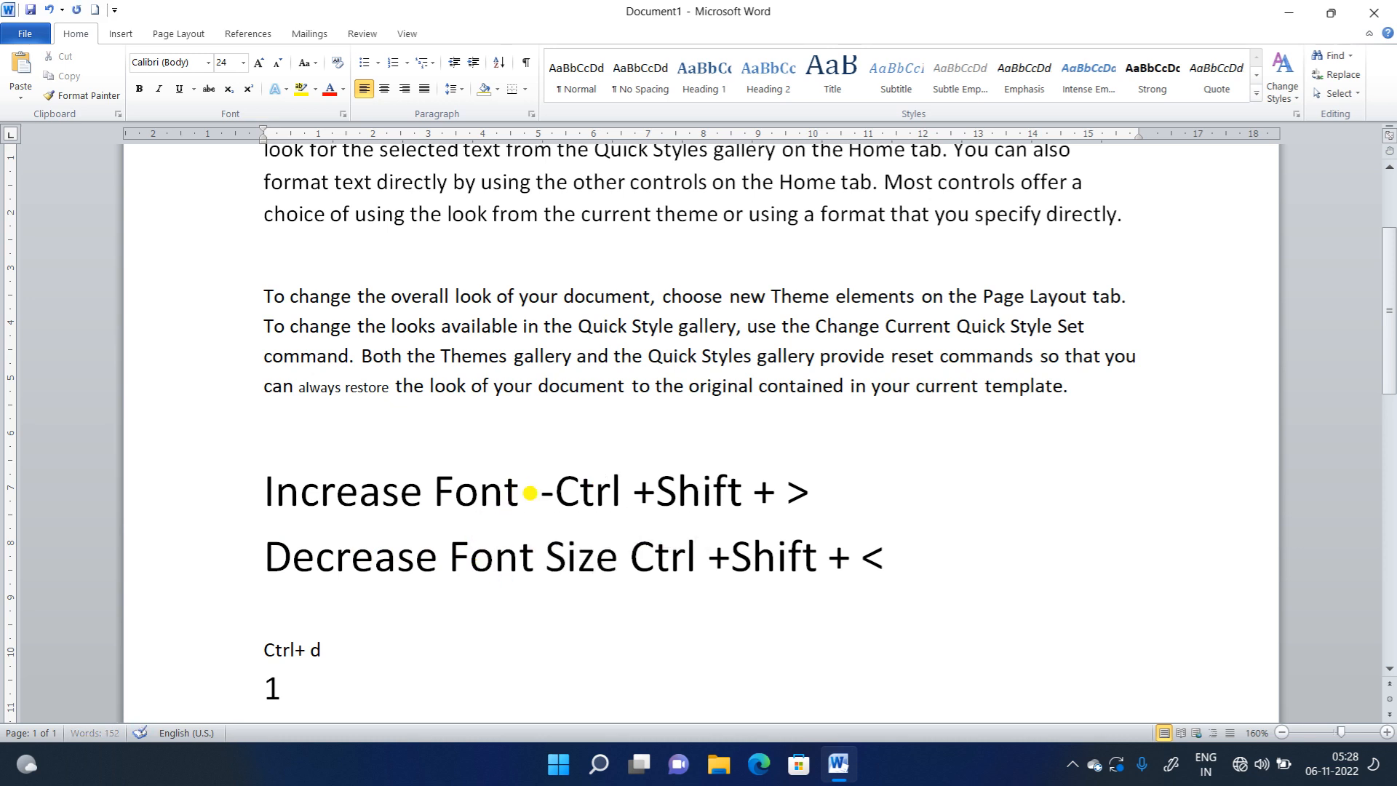
{"action": "key", "text": "ctrl+v"}
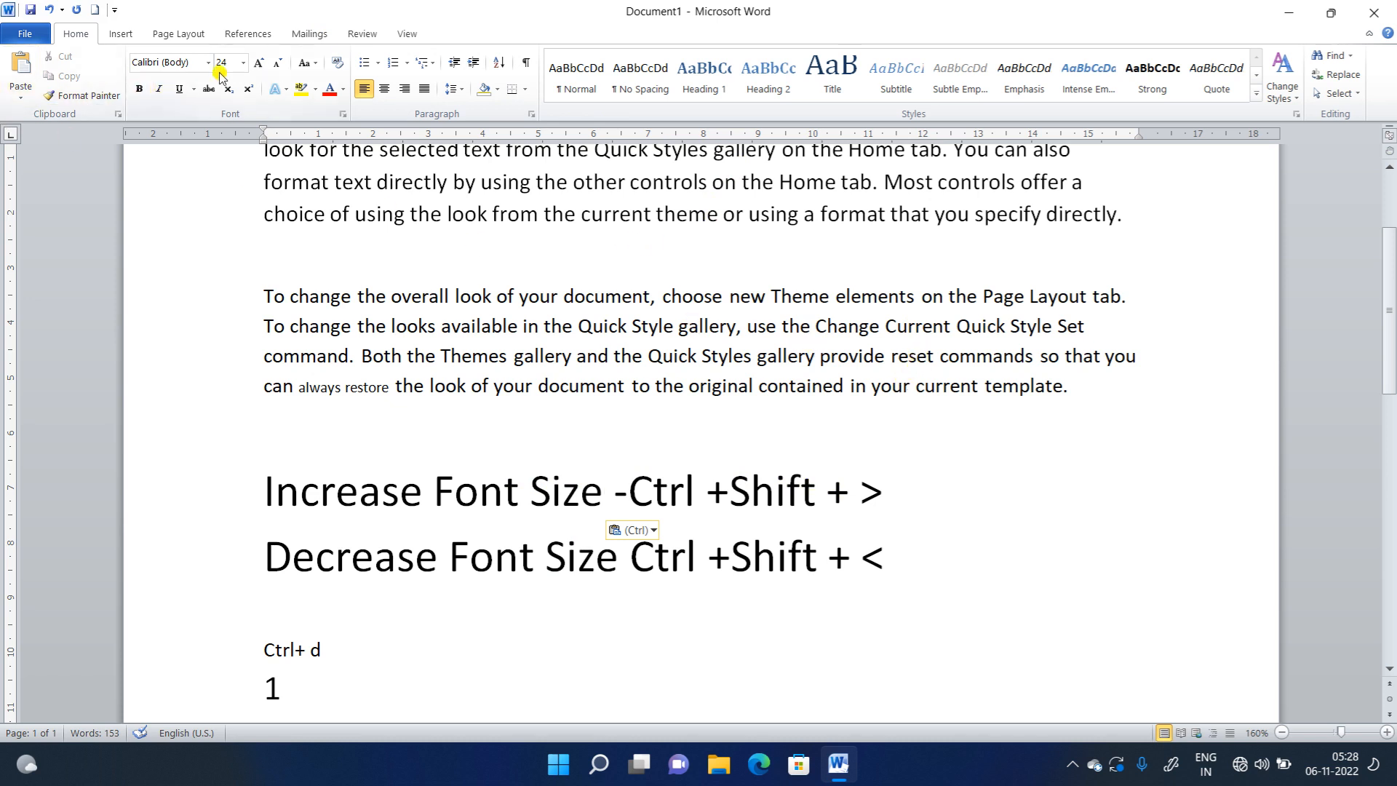
- Set the font size of the second paragraph, "To change the overall look of your document", to 10
{"action": "left_click", "coordinate": [270, 297]}
{"action": "left_click_drag", "start_coordinate": [269, 296], "coordinate": [1053, 384]}
{"action": "left_click", "coordinate": [241, 64]}
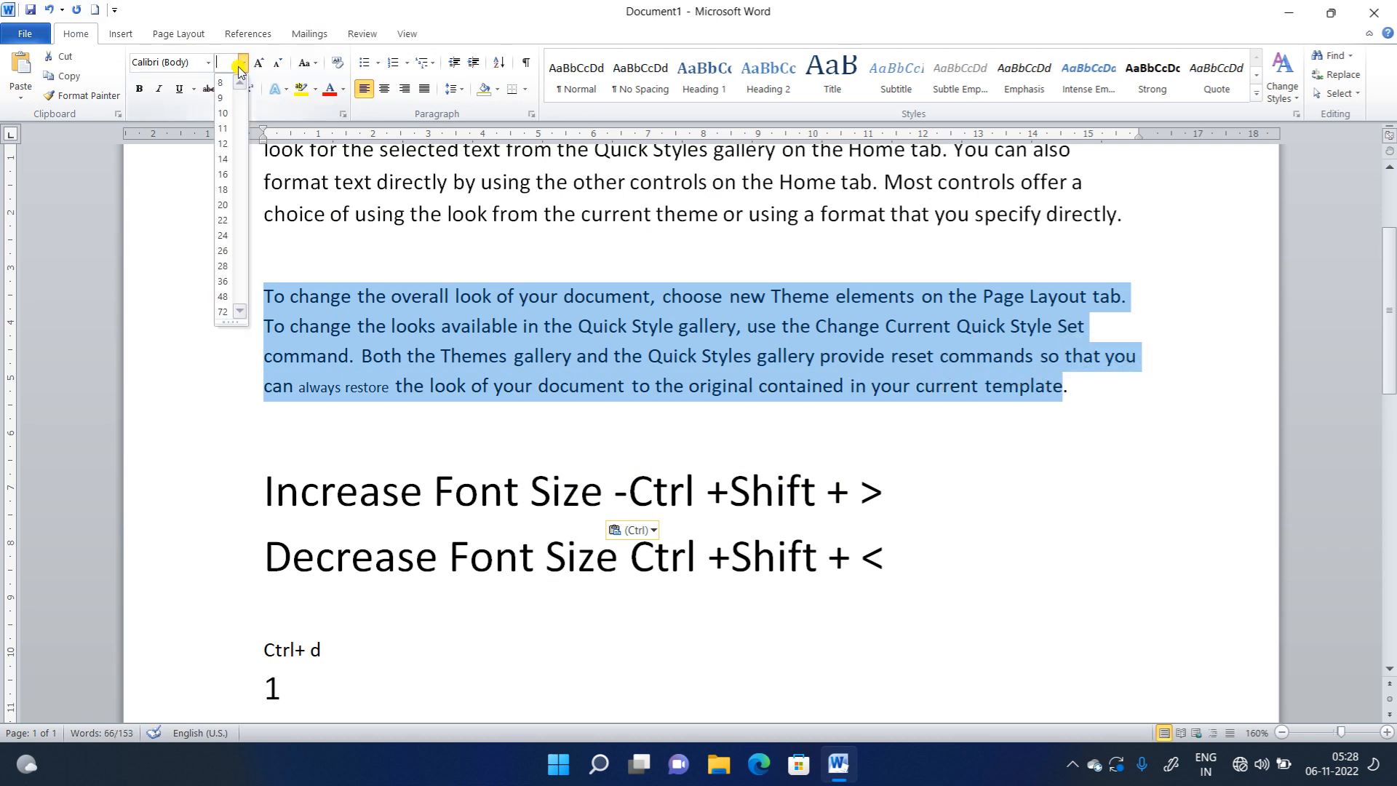
{"action": "left_click", "coordinate": [222, 114]}
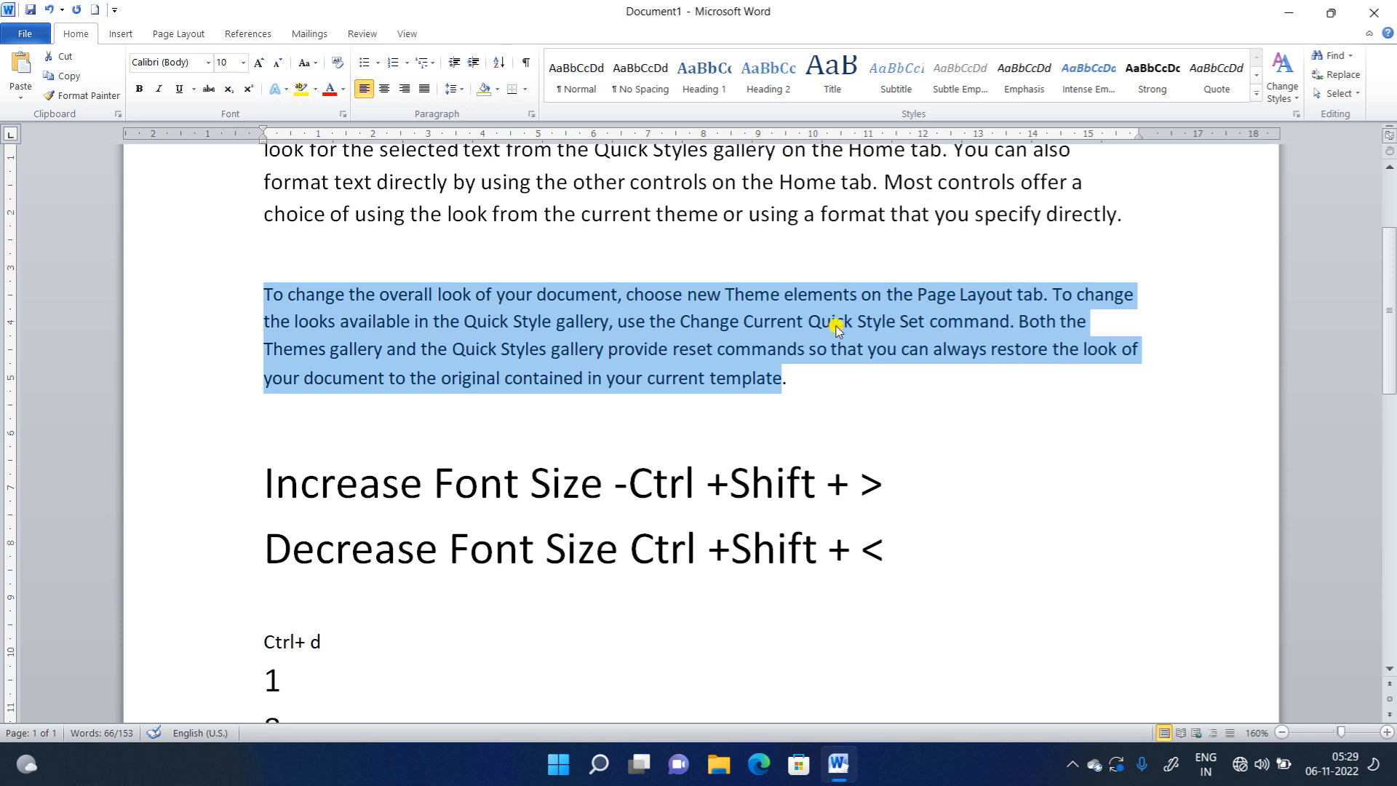
- Increase the selected second paragraph's font size stepwise with the grow-font shortcut up to 48
{"action": "key", "text": "ctrl+shift+period"}
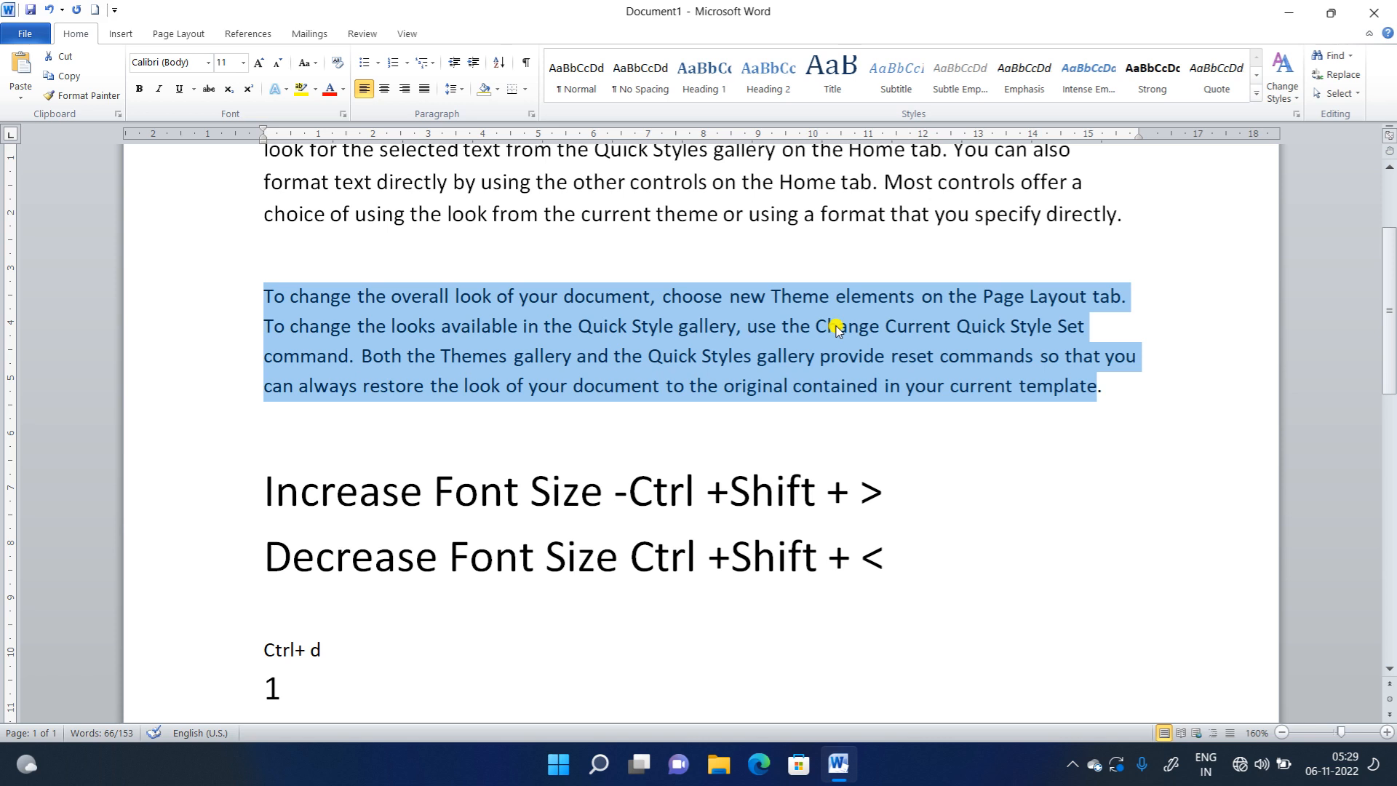
{"action": "key", "text": "ctrl+shift+period"}
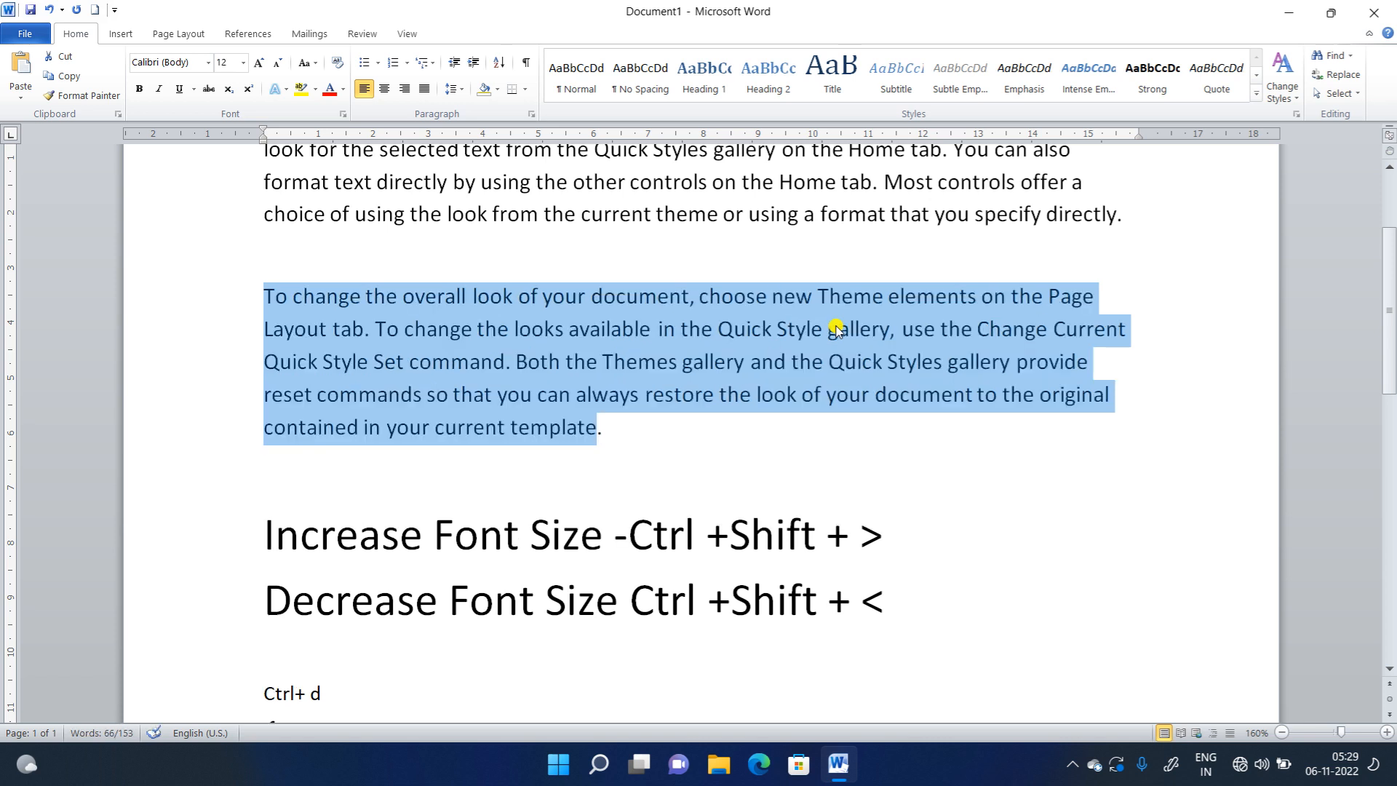
{"action": "key", "text": "ctrl+shift+period"}
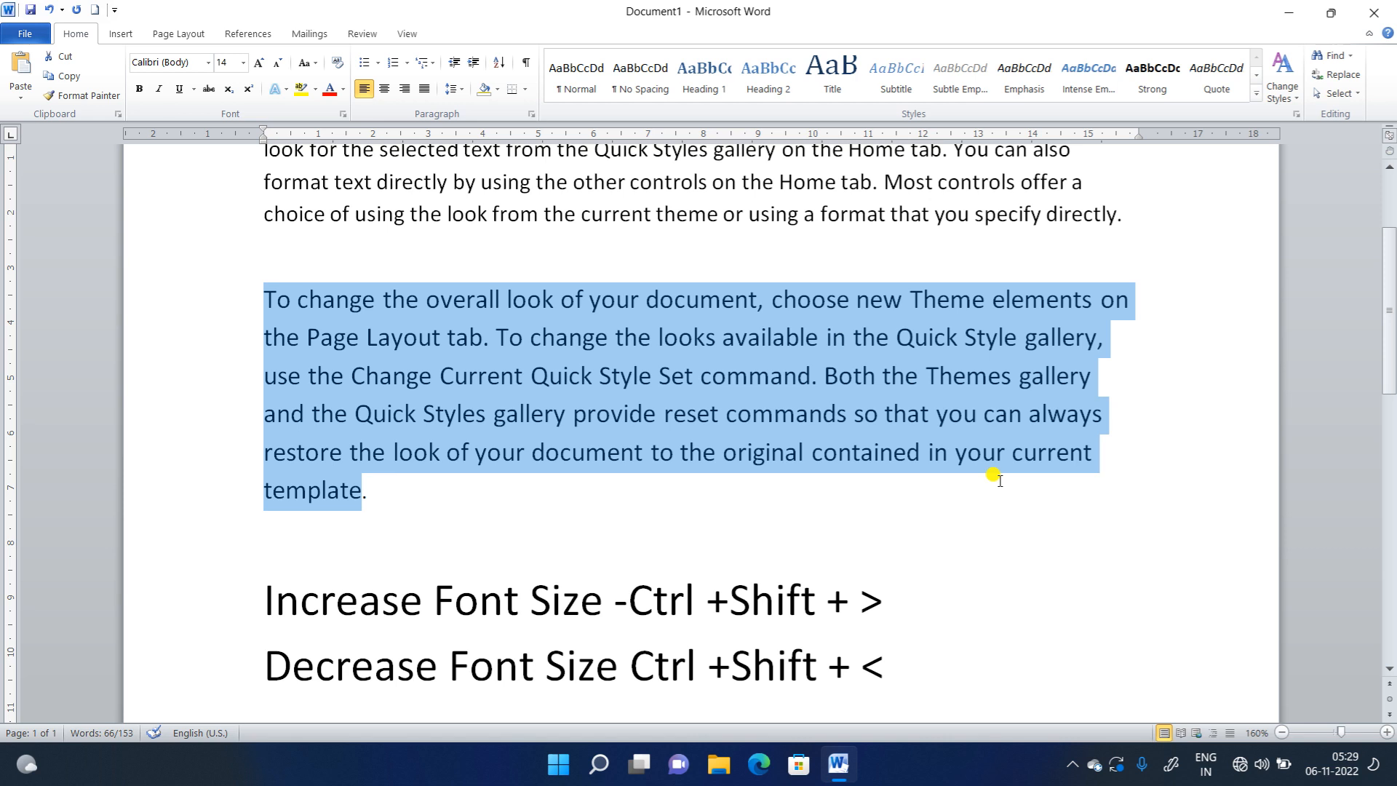
{"action": "key", "text": "ctrl+shift+period"}
{"action": "key", "text": "ctrl+shift+period"}
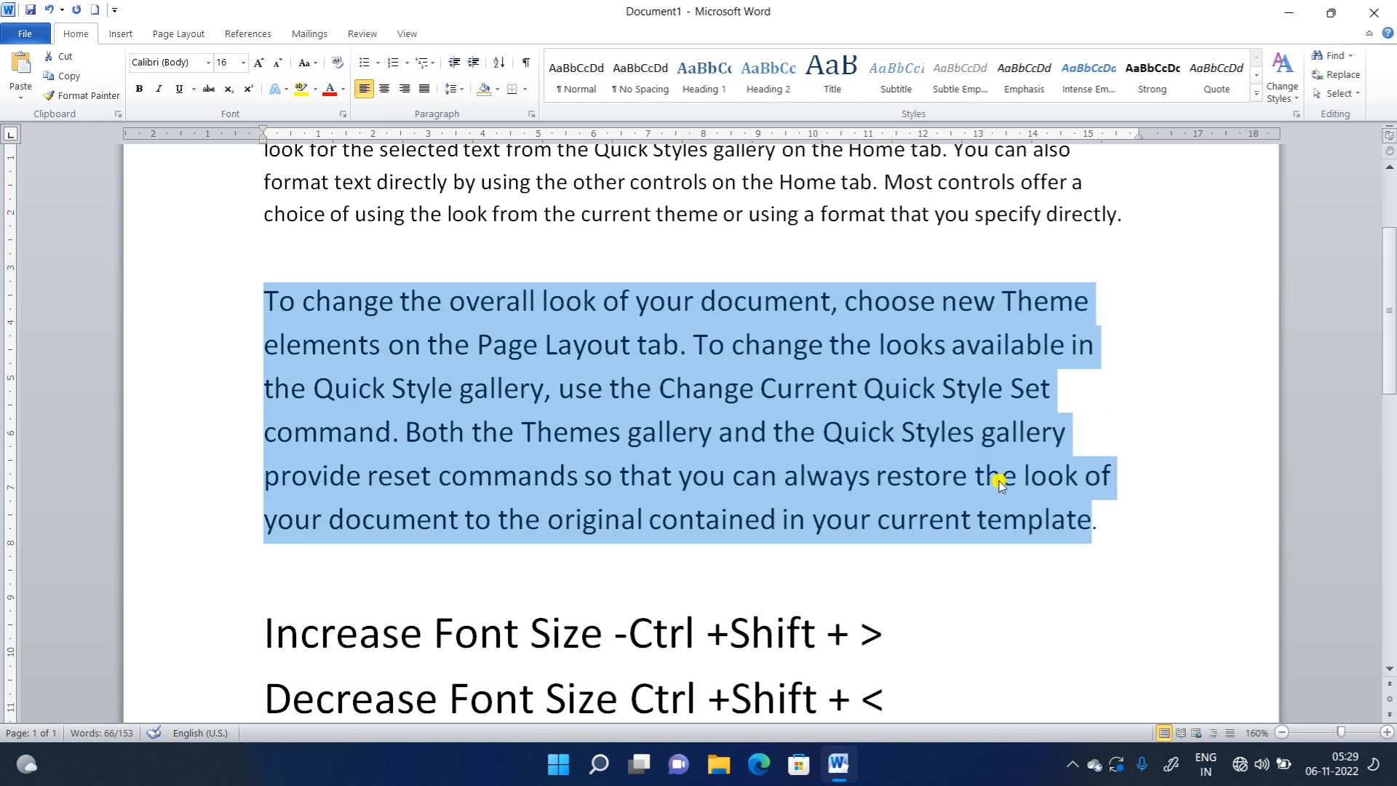
{"action": "key", "text": "ctrl+shift+period"}
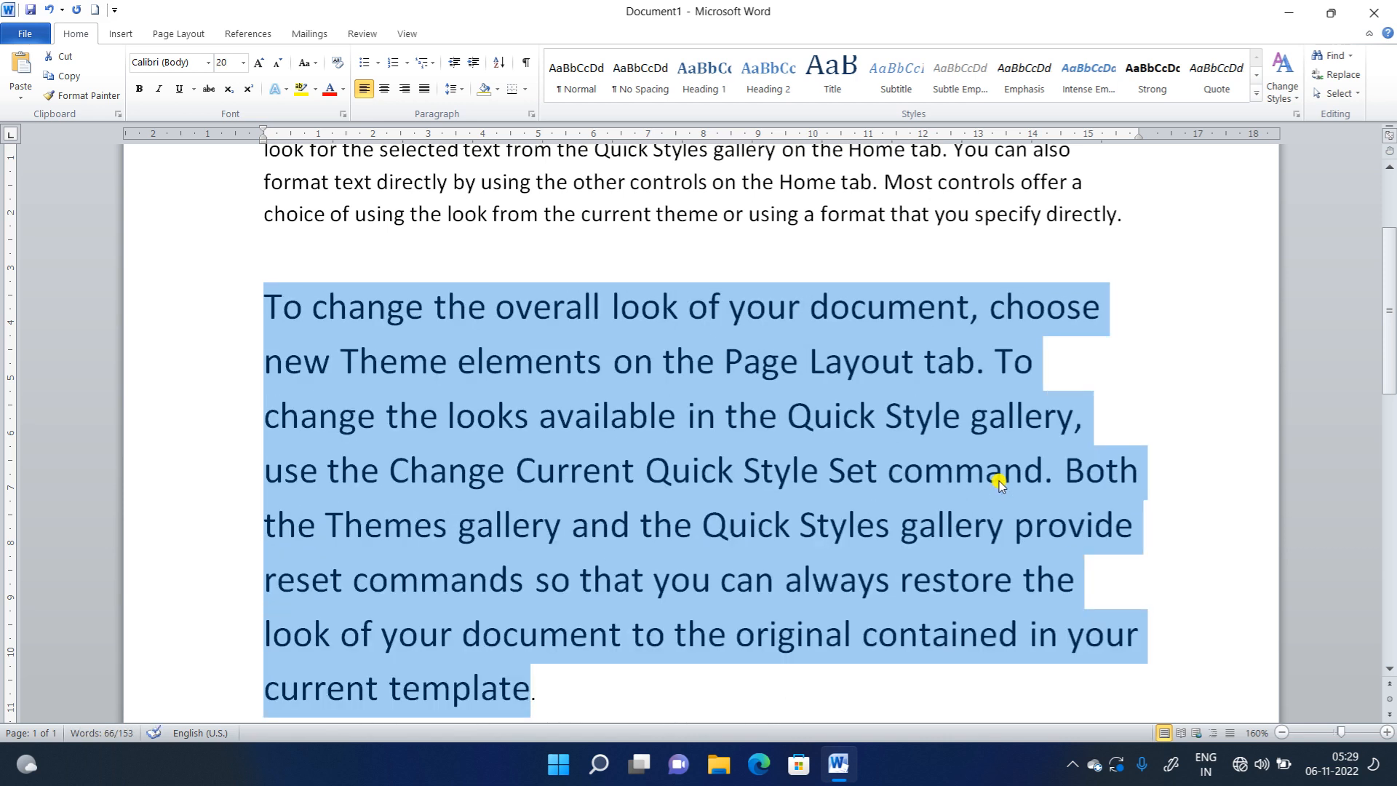
{"action": "key", "text": "ctrl+shift+period"}
{"action": "key", "text": "ctrl+shift+period"}
{"action": "key", "text": "ctrl+shift+period"}
{"action": "key", "text": "ctrl+shift+period"}
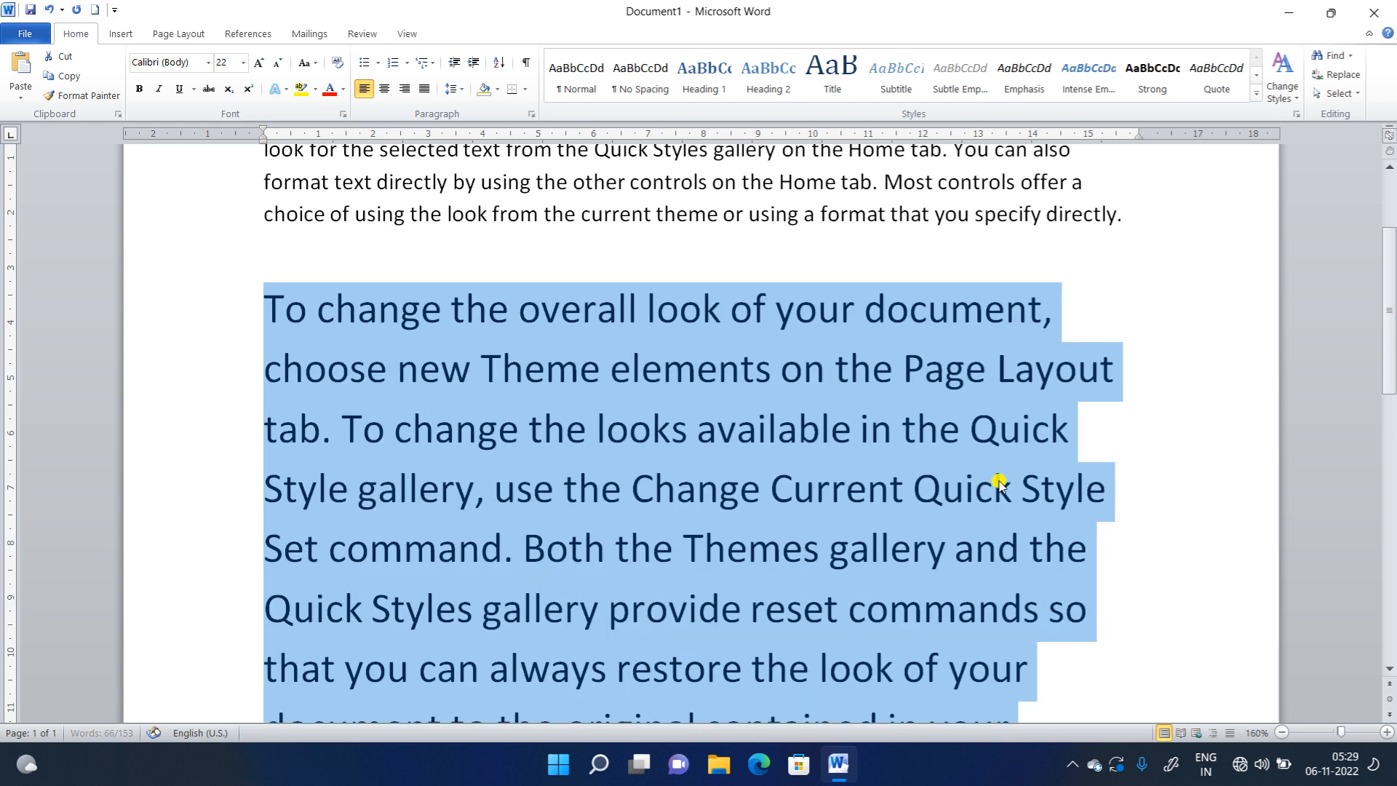
{"action": "key", "text": "ctrl+shift+period"}
{"action": "key", "text": "ctrl+shift+period"}
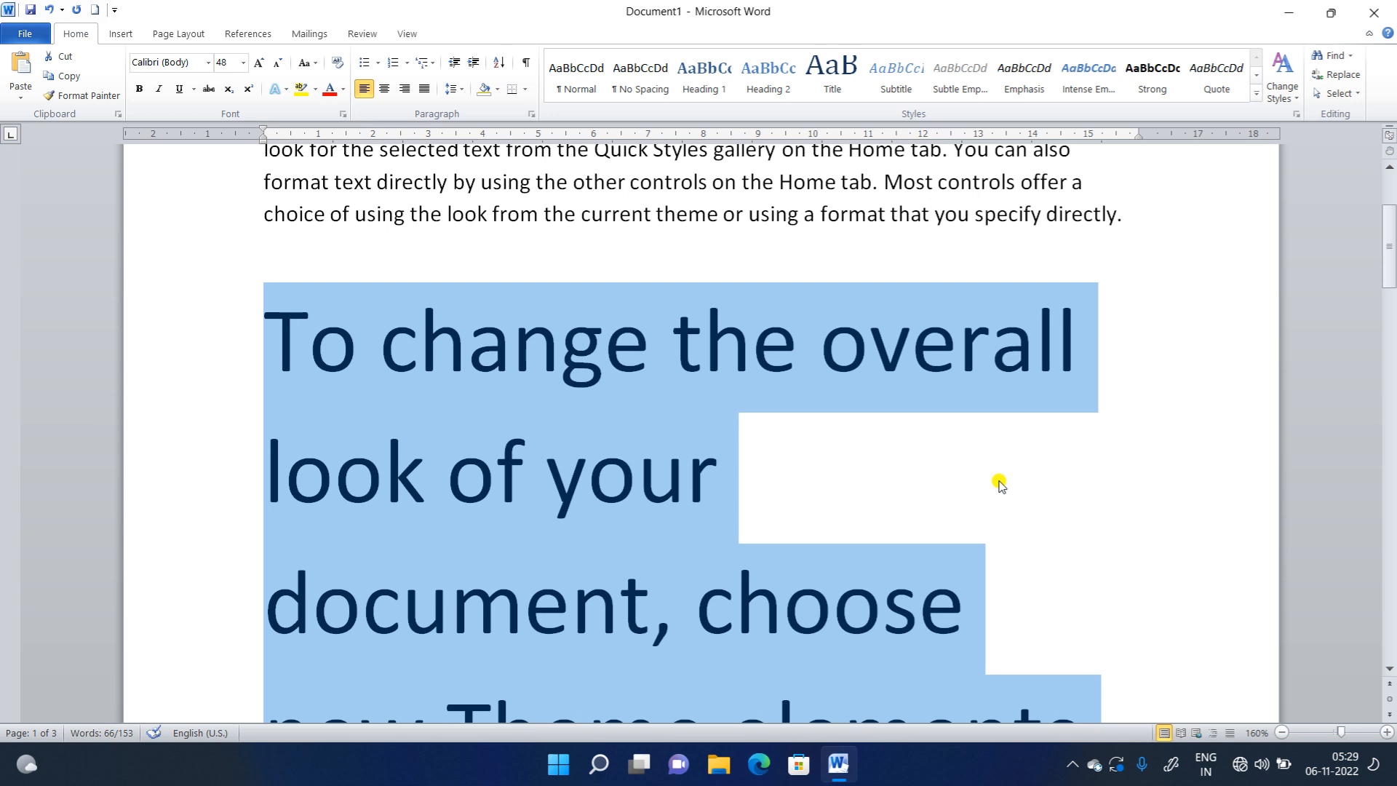
- Decrease the selected second paragraph's font size stepwise with the shrink-font shortcut down to 14
{"action": "key", "text": "ctrl+shift+less"}
{"action": "key", "text": "ctrl+shift+less"}
{"action": "key", "text": "ctrl+shift+less"}
{"action": "key", "text": "ctrl+shift+less"}
{"action": "key", "text": "ctrl+shift+less"}
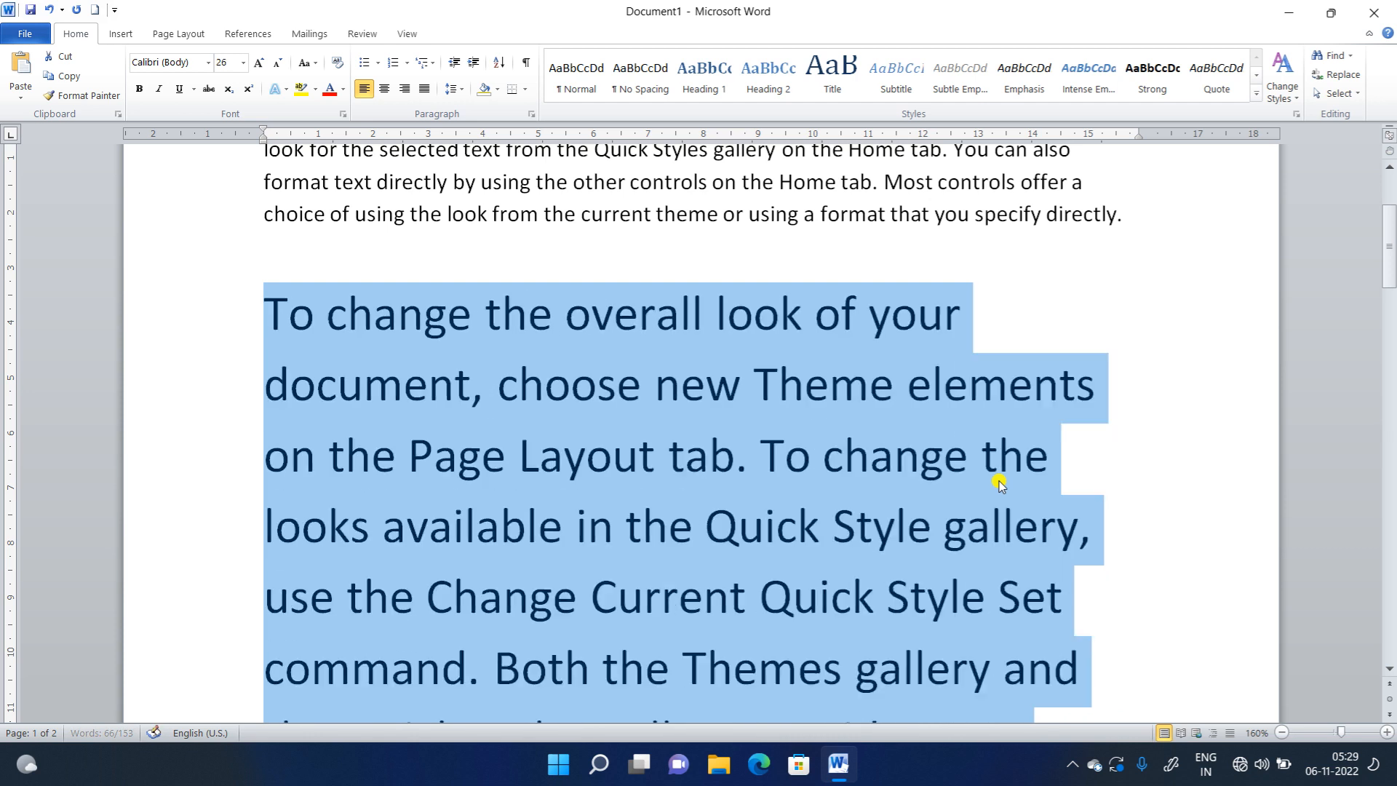
{"action": "key", "text": "ctrl+shift+less"}
{"action": "key", "text": "ctrl+shift+less"}
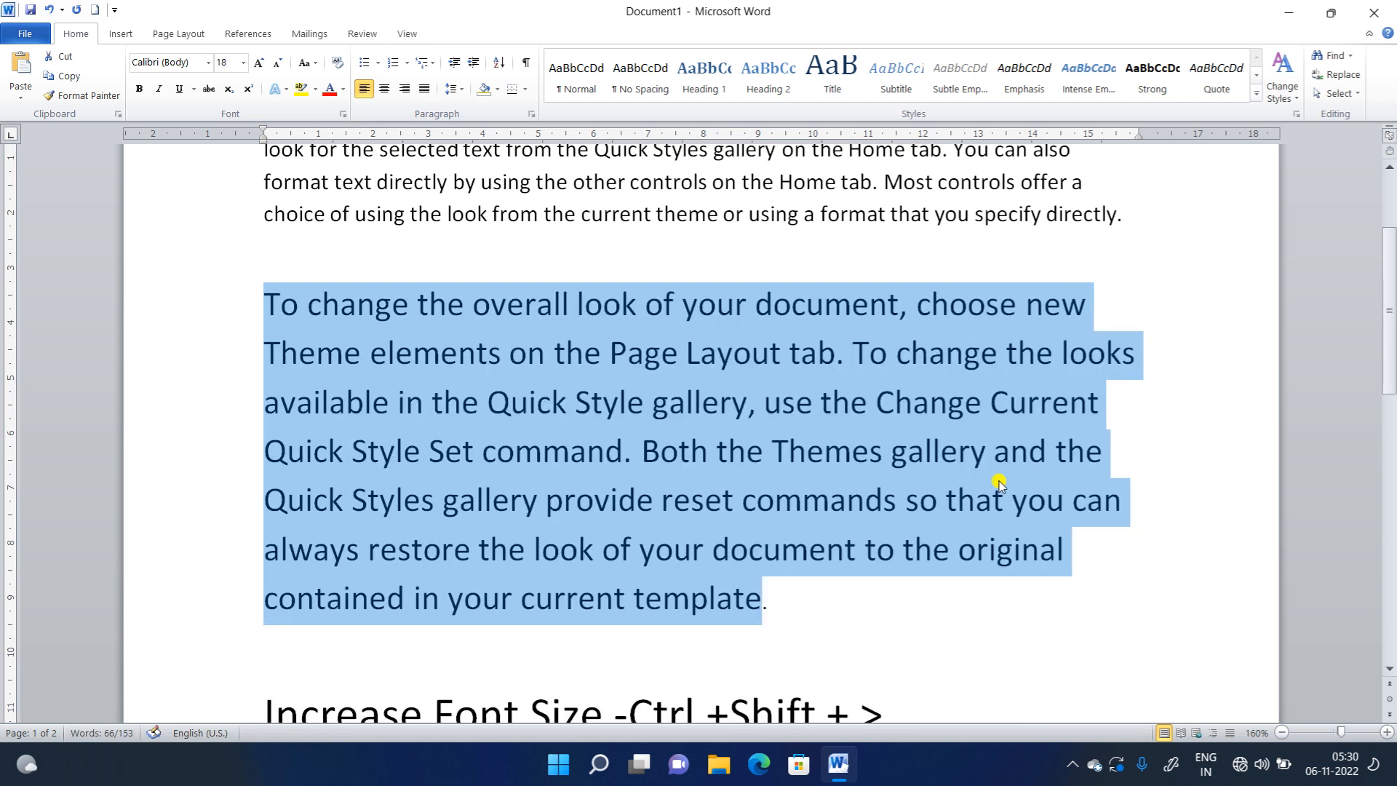
{"action": "key", "text": "ctrl+shift+less"}
{"action": "key", "text": "ctrl+shift+less"}
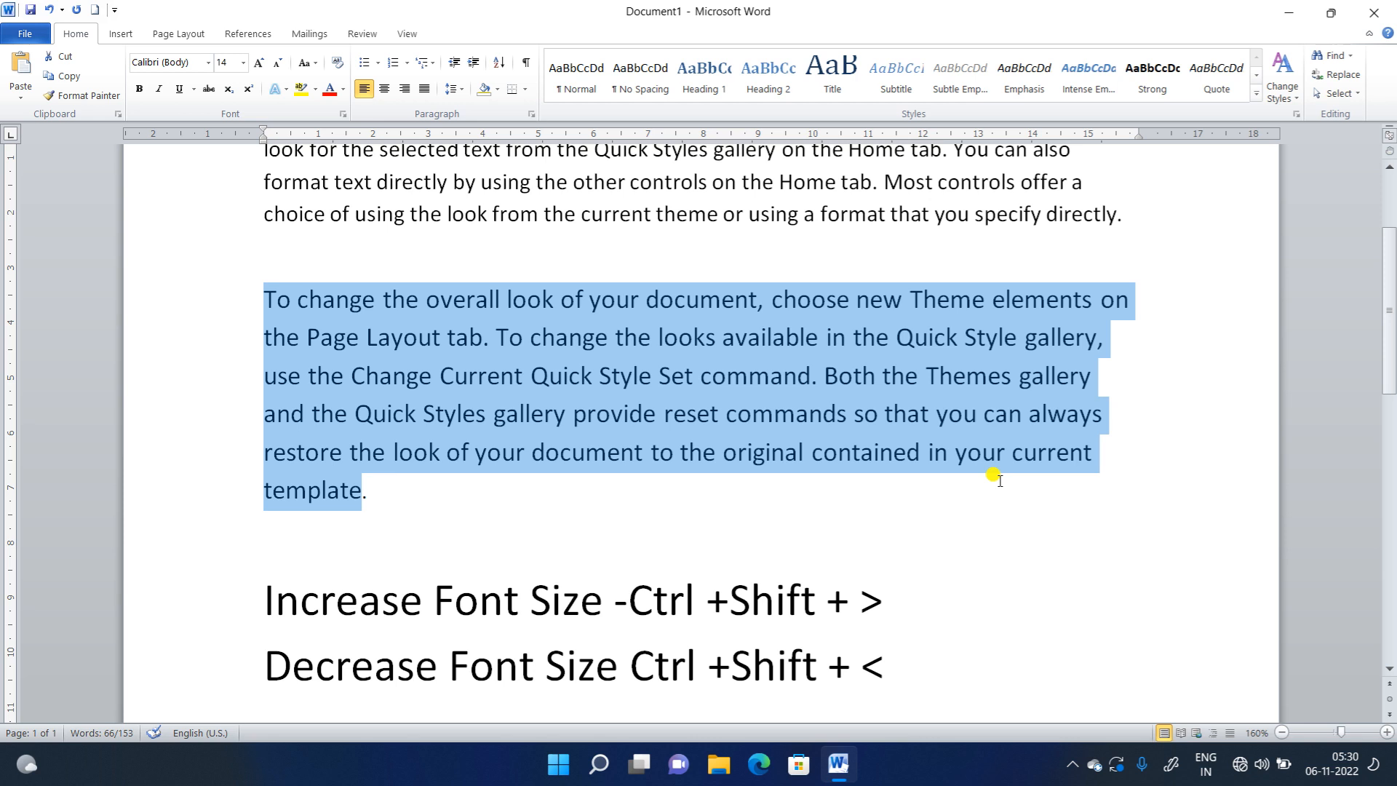
- Add a line reading "Grow Font Size Ctrl" below the decrease label, copying "Font Size Ctrl" from that label
{"action": "scroll", "coordinate": [1011, 451], "scroll_direction": "down", "scroll_amount": 3}
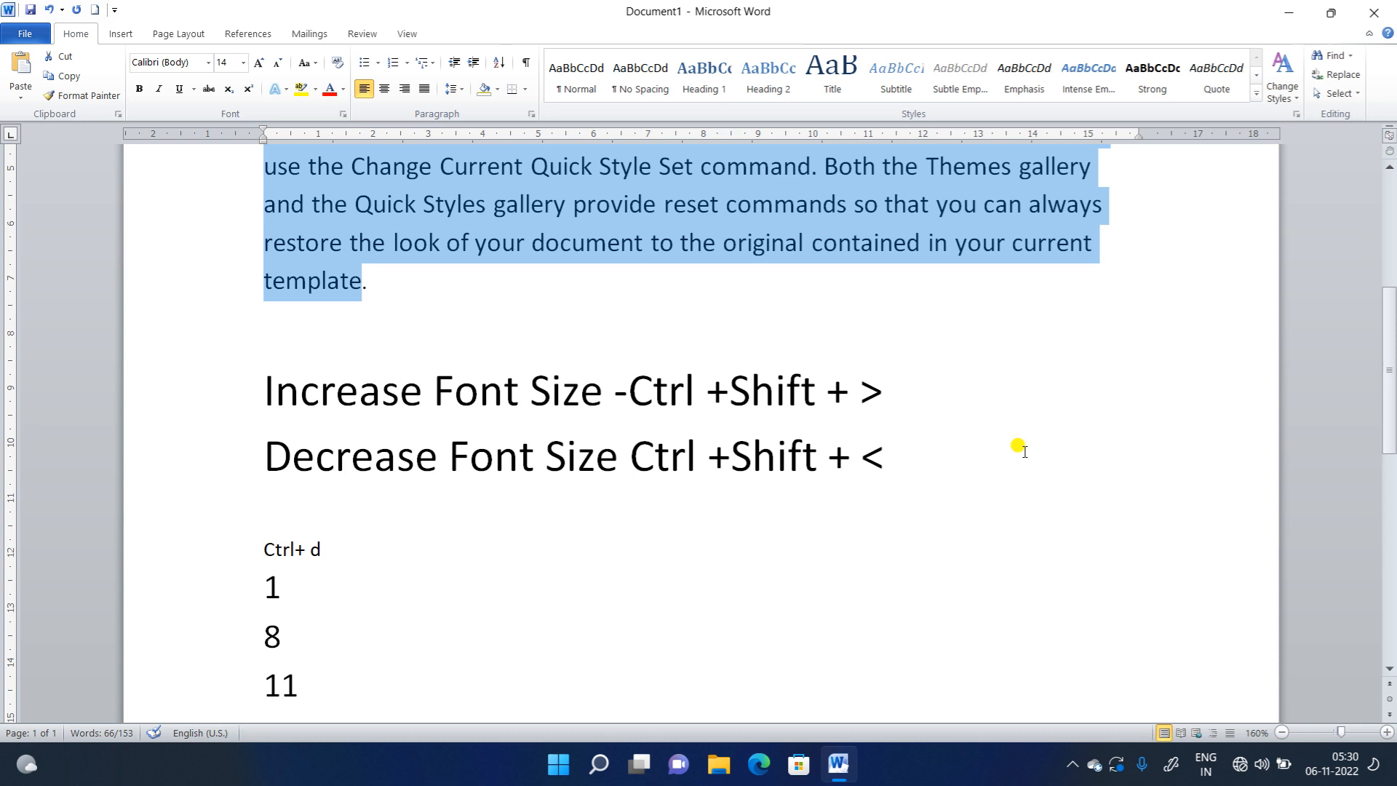
{"action": "left_click", "coordinate": [946, 455]}
{"action": "key", "text": "Return"}
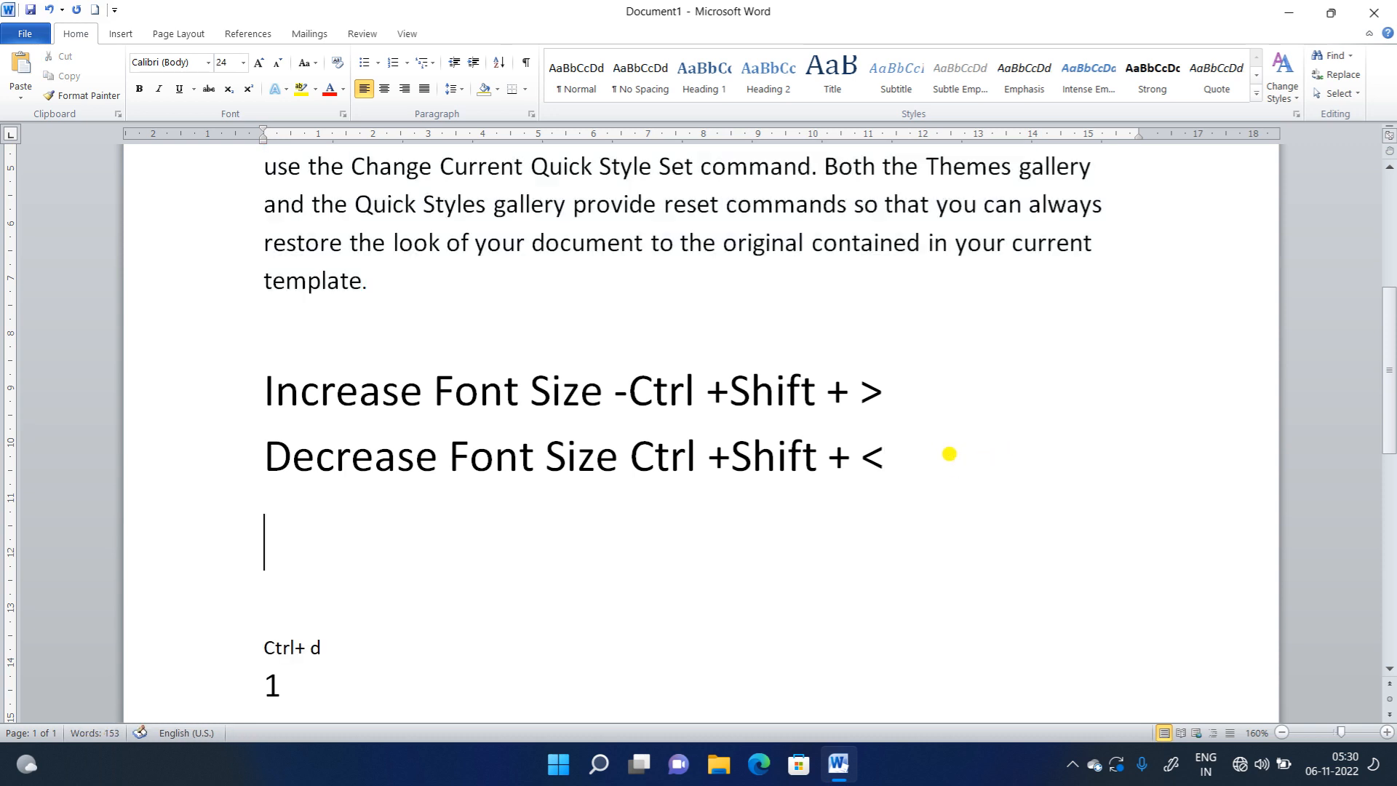
{"action": "type", "text": "Gro"}
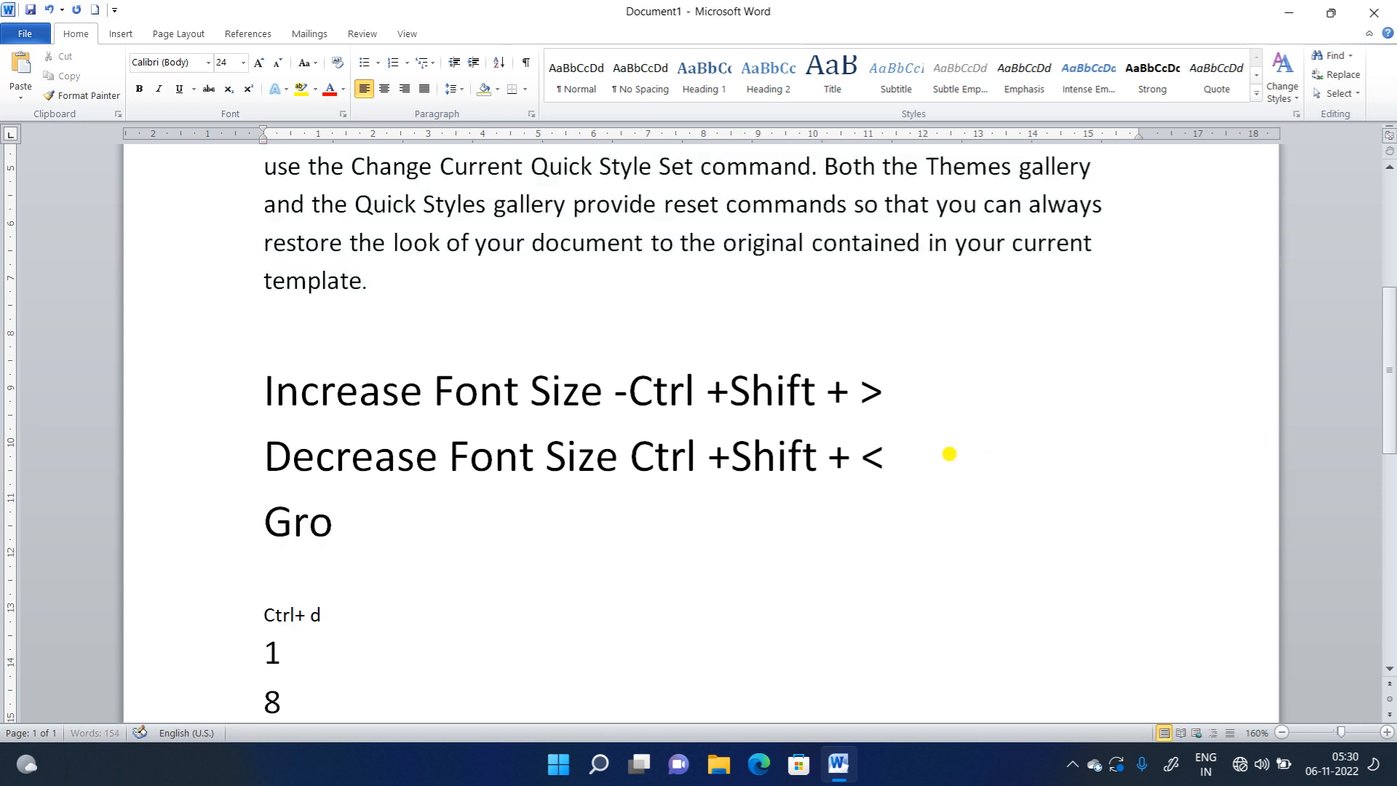
{"action": "type", "text": "w Fi"}
{"action": "key", "text": "BackSpace"}
{"action": "key", "text": "BackSpace"}
{"action": "left_click_drag", "start_coordinate": [706, 458], "coordinate": [495, 457]}
{"action": "key", "text": "ctrl+c"}
{"action": "left_click", "coordinate": [443, 509]}
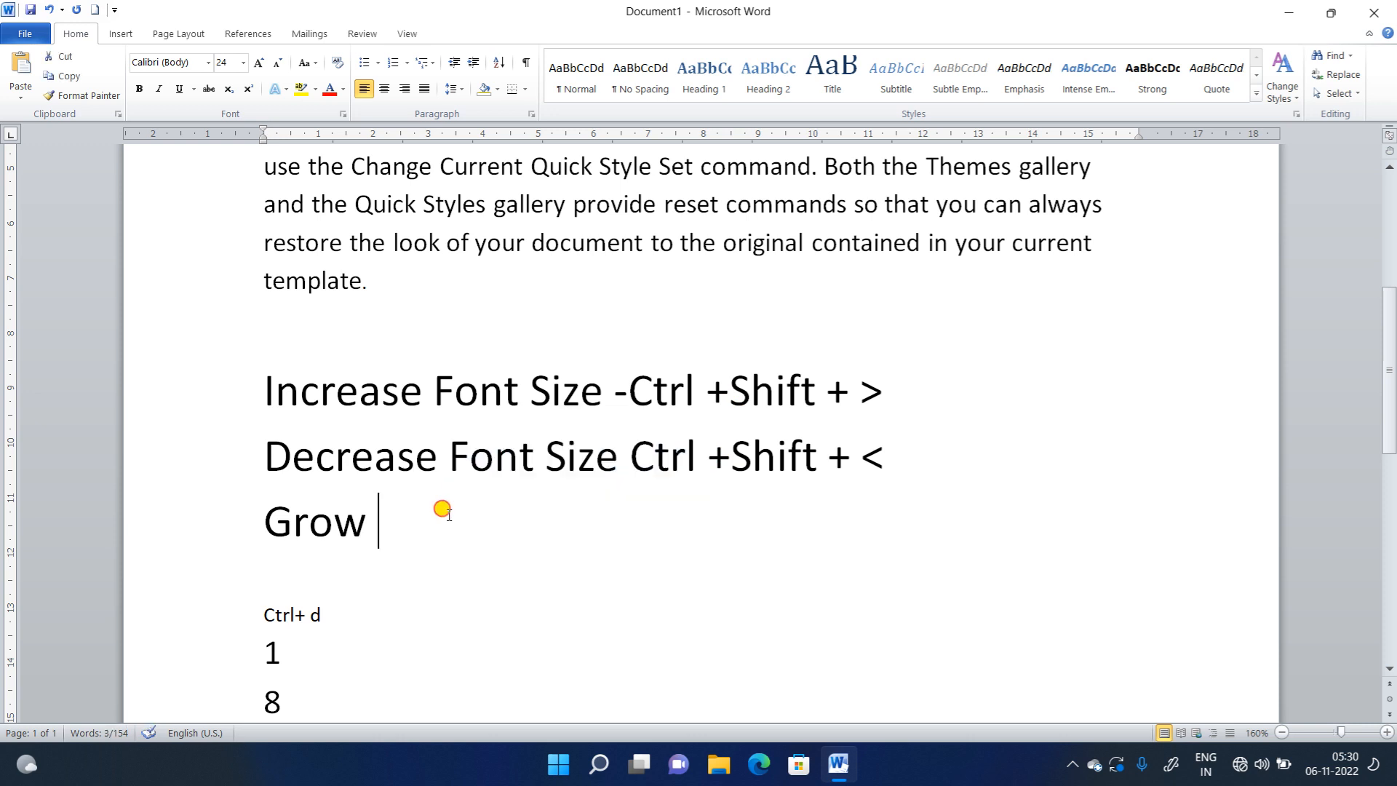
{"action": "key", "text": "ctrl+v"}
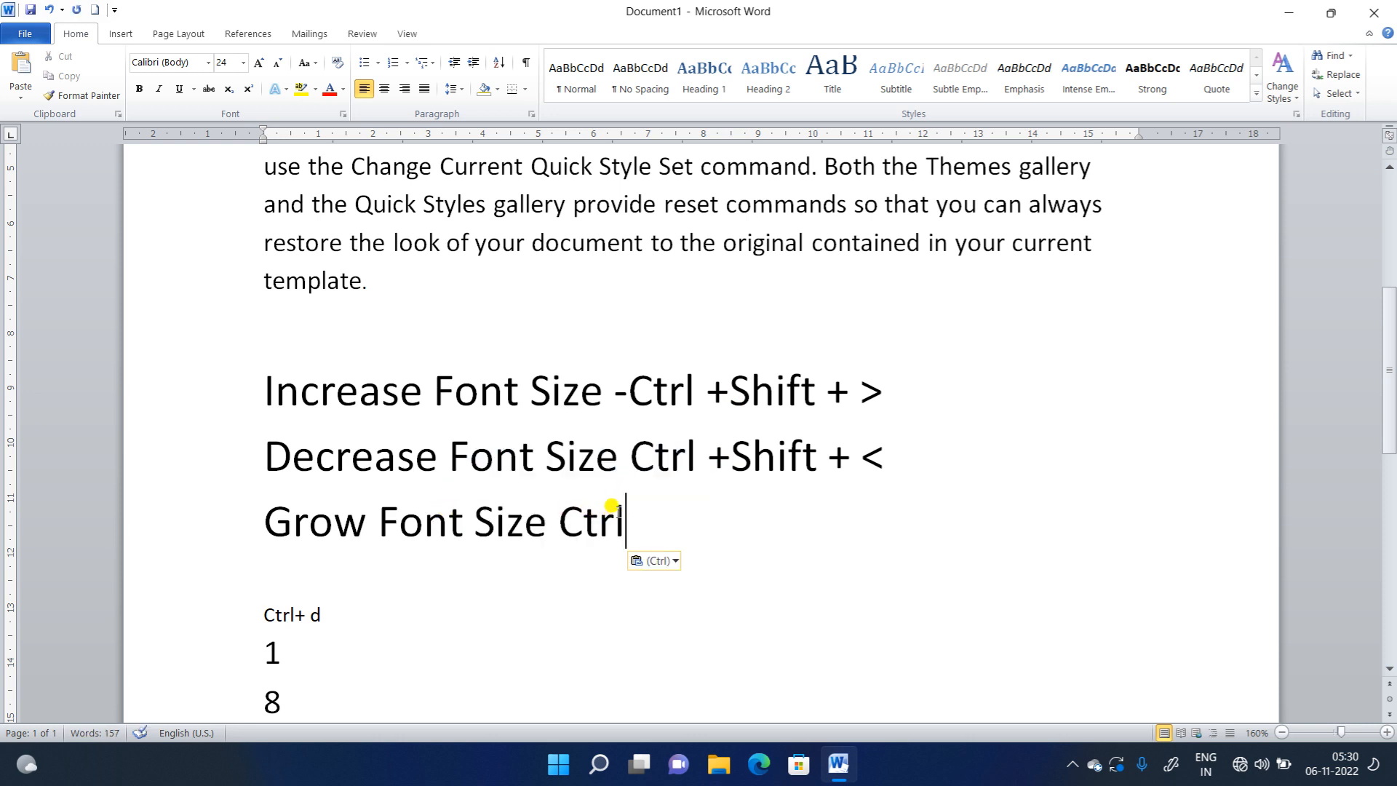
- Append "- Ctrl +]" to the end of the "Grow Font Size Ctrl" line
{"action": "type", "text": "-"}
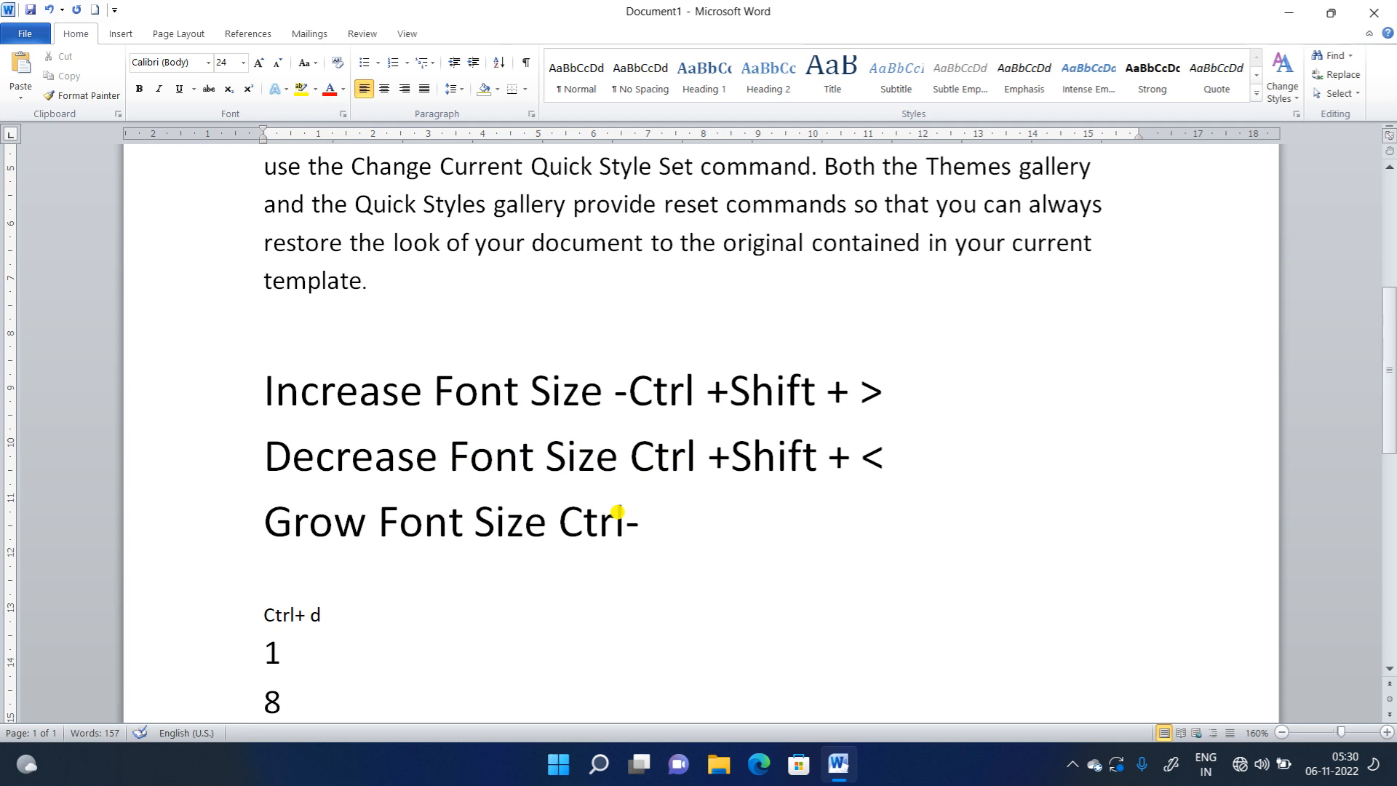
{"action": "key", "text": "BackSpace"}
{"action": "type", "text": "- Cr"}
{"action": "key", "text": "BackSpace"}
{"action": "type", "text": "trl"}
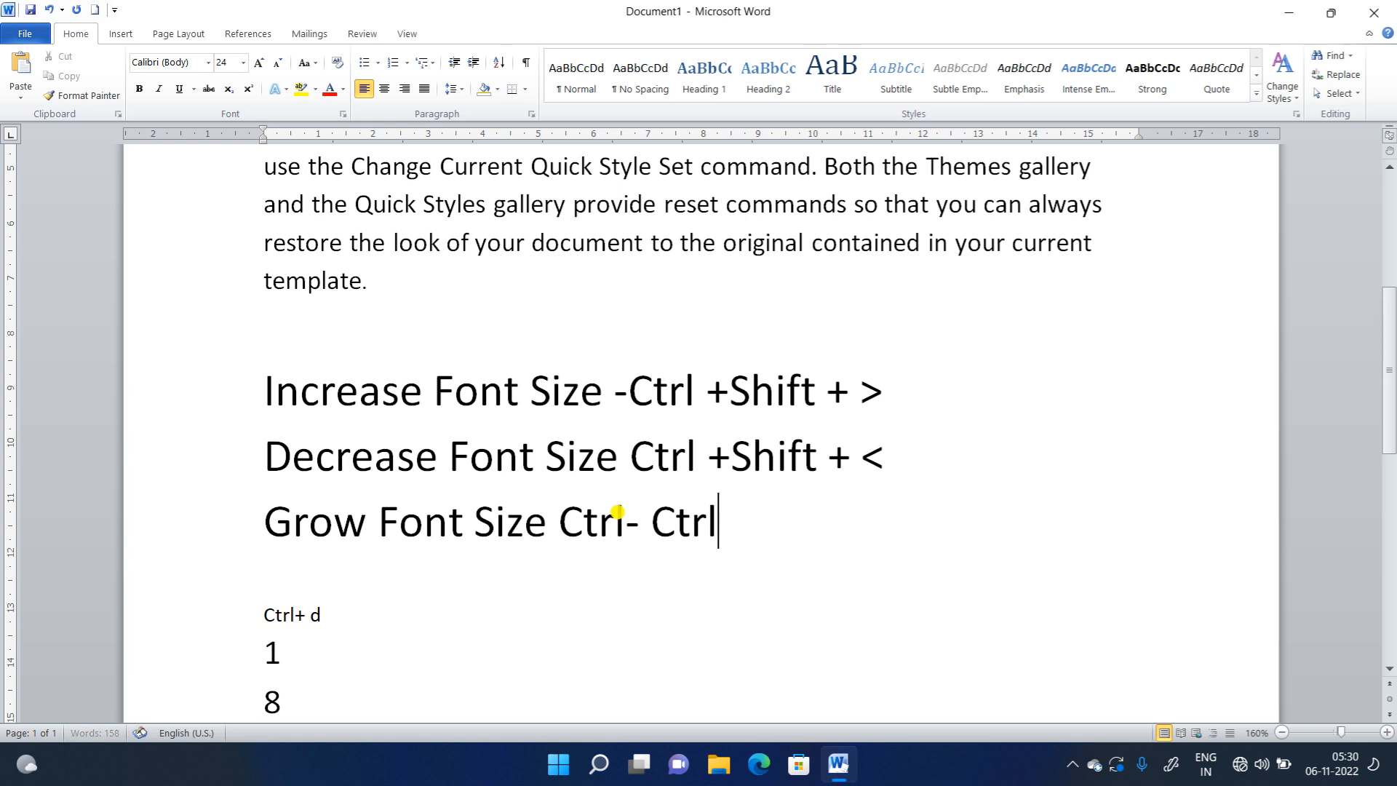
{"action": "type", "text": " +}"}
{"action": "key", "text": "BackSpace"}
{"action": "type", "text": "]"}
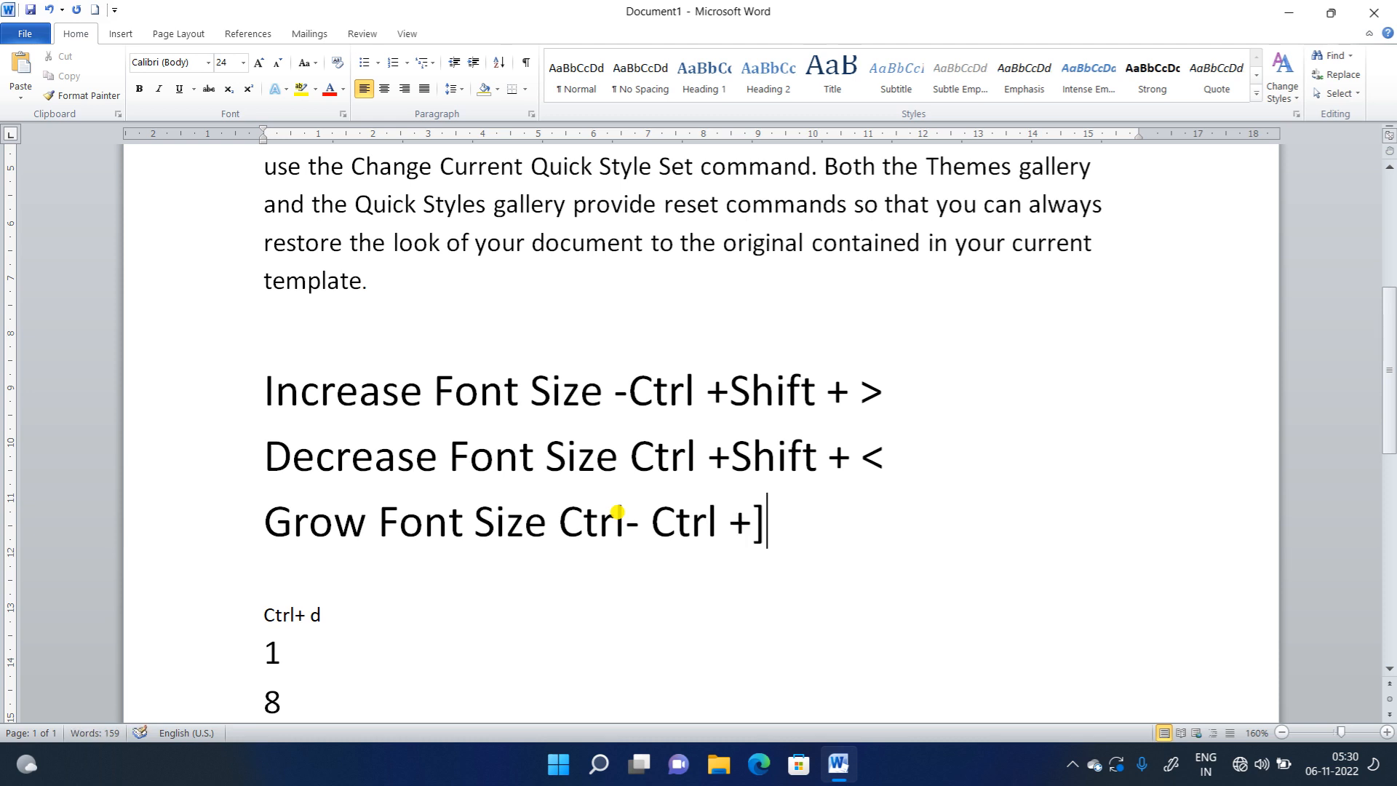
- Add a "Shrink Font Size Ctrl" line below the Grow line, reusing the copied text, and enlarge the word "Shrink" to size 22
{"action": "left_click", "coordinate": [291, 564]}
{"action": "type", "text": "Shrink"}
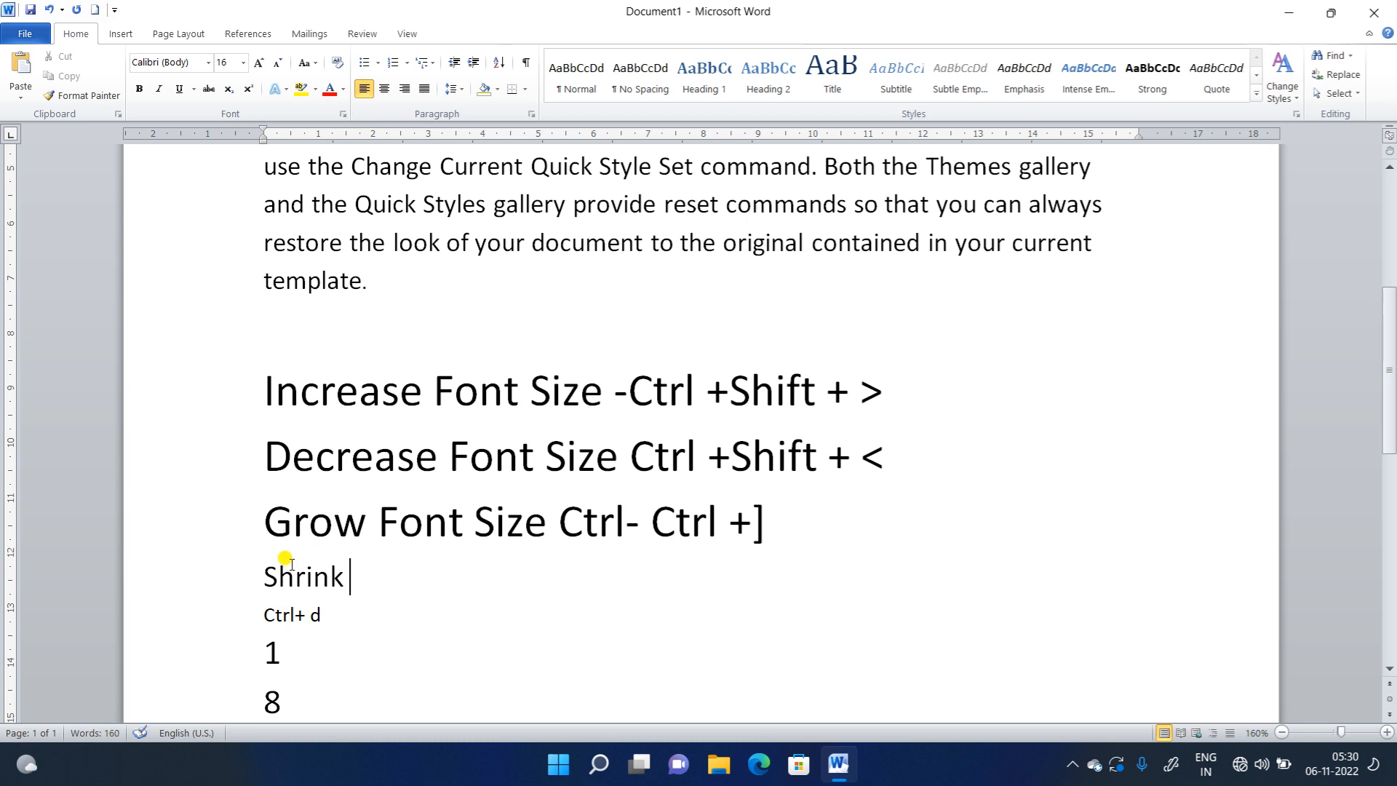
{"action": "key", "text": "ctrl+v"}
{"action": "left_click_drag", "start_coordinate": [349, 589], "coordinate": [265, 607]}
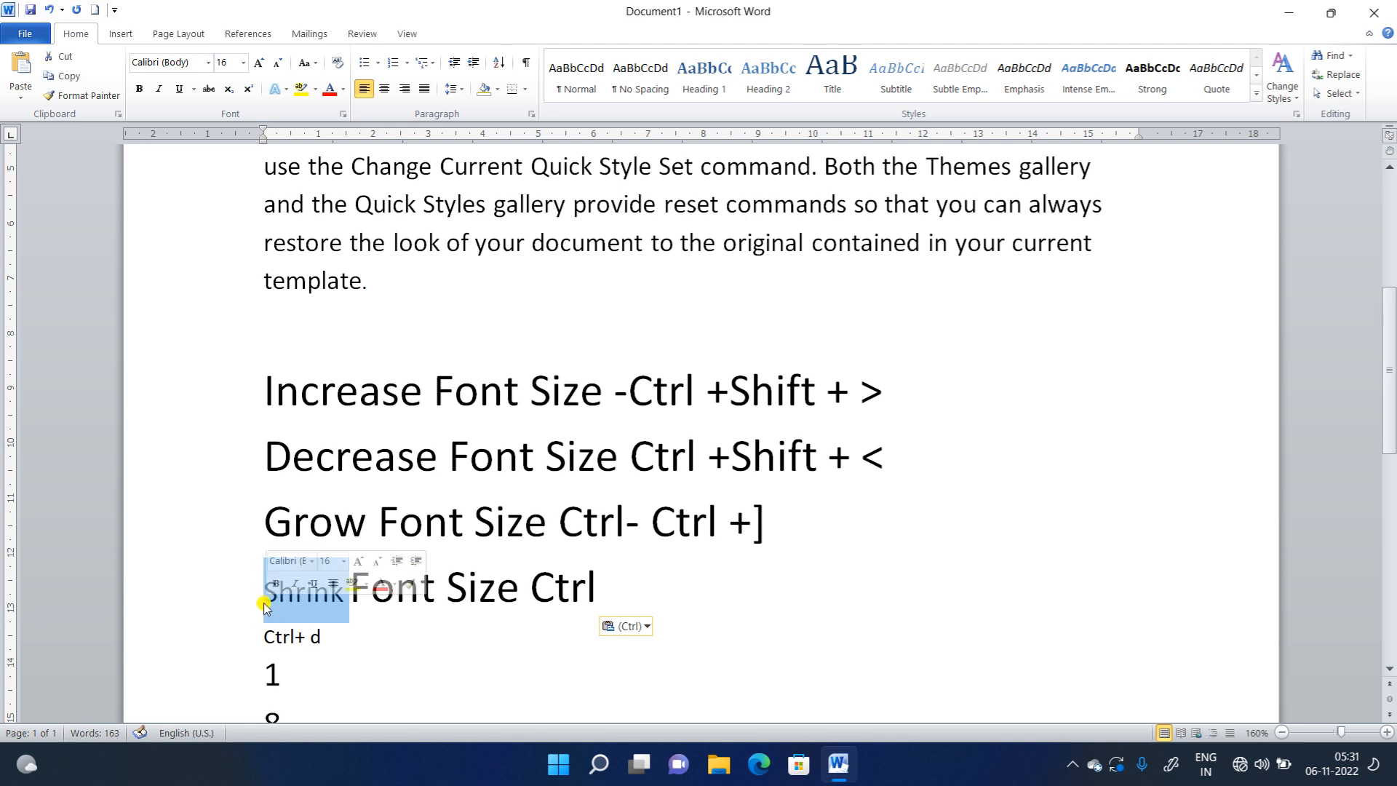
{"action": "key", "text": "ctrl+shift+period"}
{"action": "key", "text": "ctrl+shift+period"}
{"action": "key", "text": "ctrl+shift+period"}
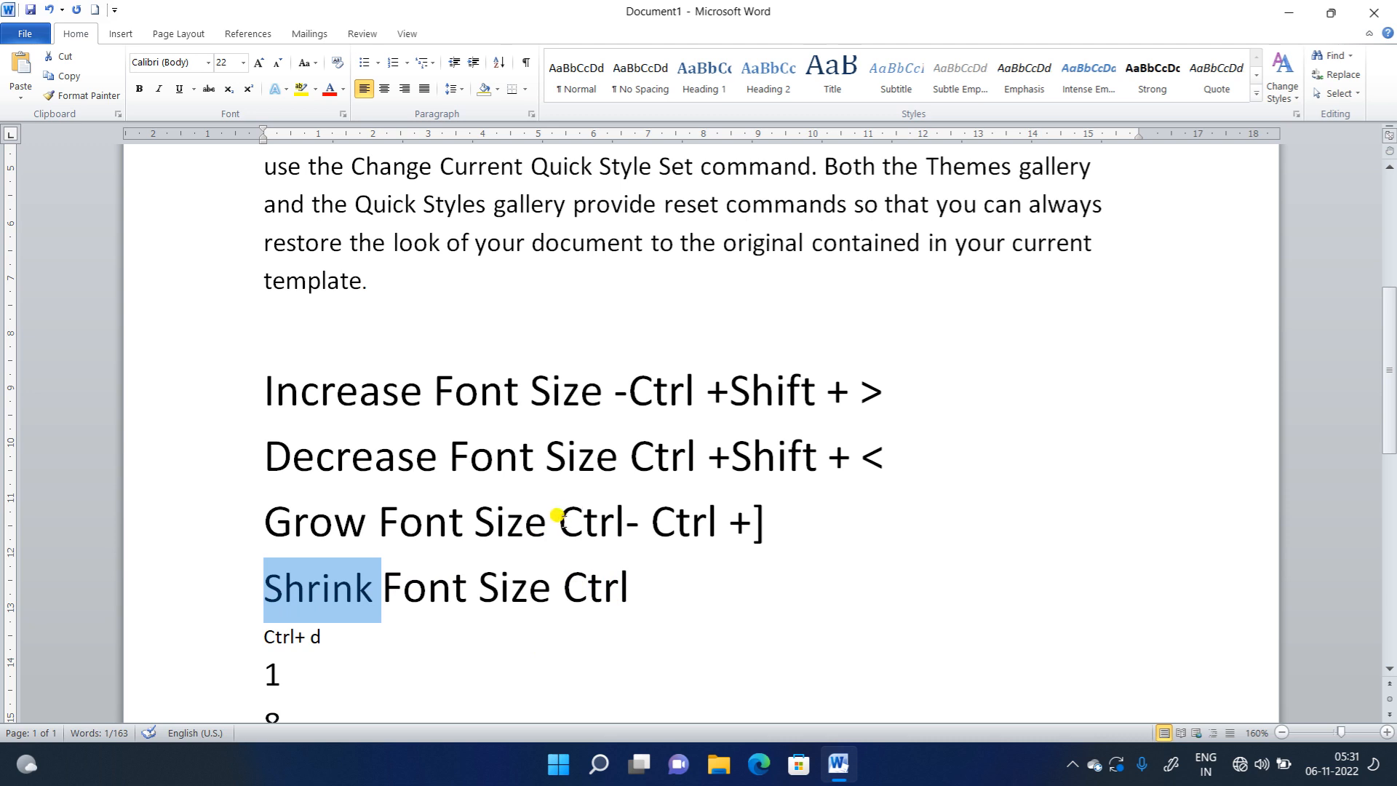
- Delete the extra "Ctrl" before the dash so the line reads "Grow Font Size - Ctrl +]"
{"action": "mouse_move", "coordinate": [559, 516]}
{"action": "left_mouse_down"}
{"action": "mouse_move", "coordinate": [587, 524]}
{"action": "mouse_move", "coordinate": [583, 550]}
{"action": "mouse_move", "coordinate": [587, 535]}
{"action": "mouse_move", "coordinate": [569, 534]}
{"action": "left_mouse_up"}
{"action": "left_click", "coordinate": [582, 538]}
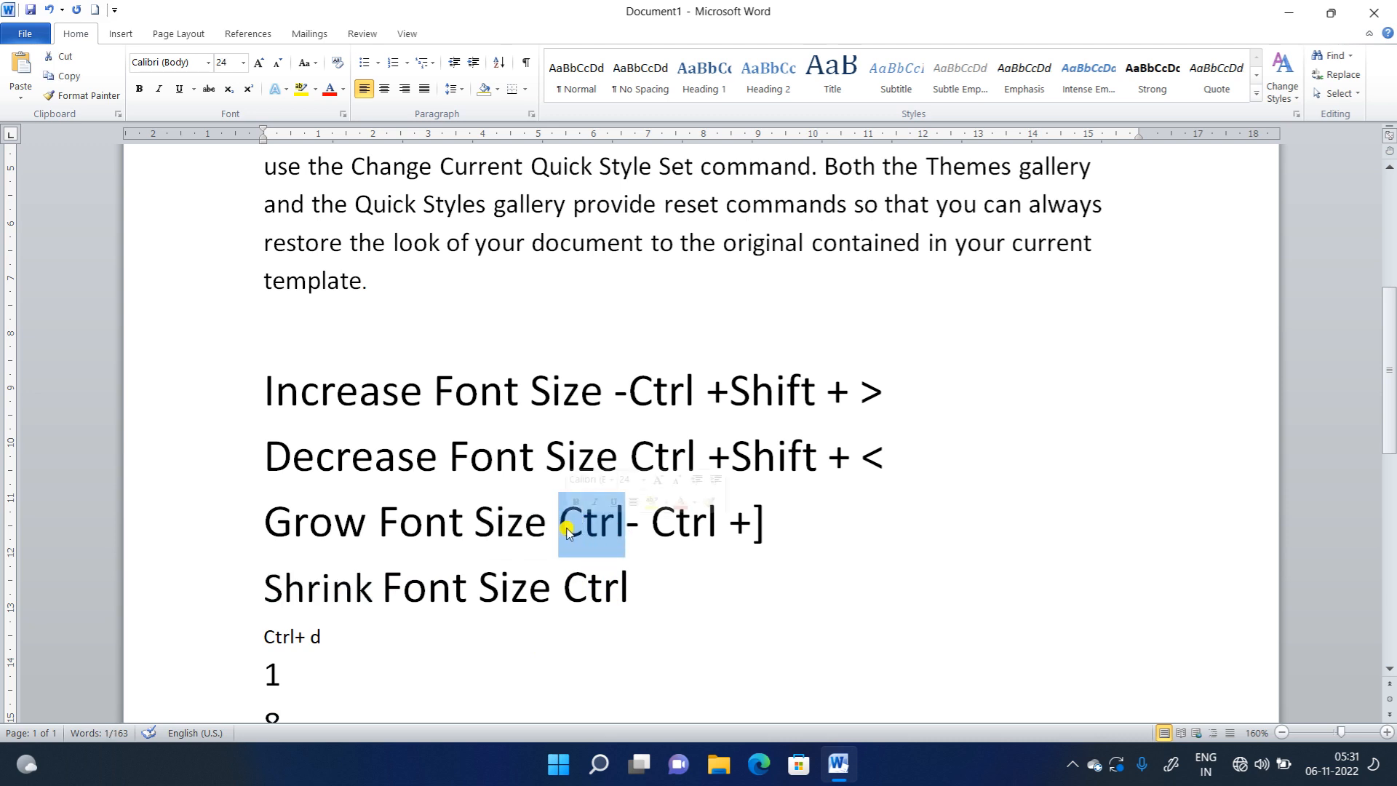
{"action": "key", "text": "Delete"}
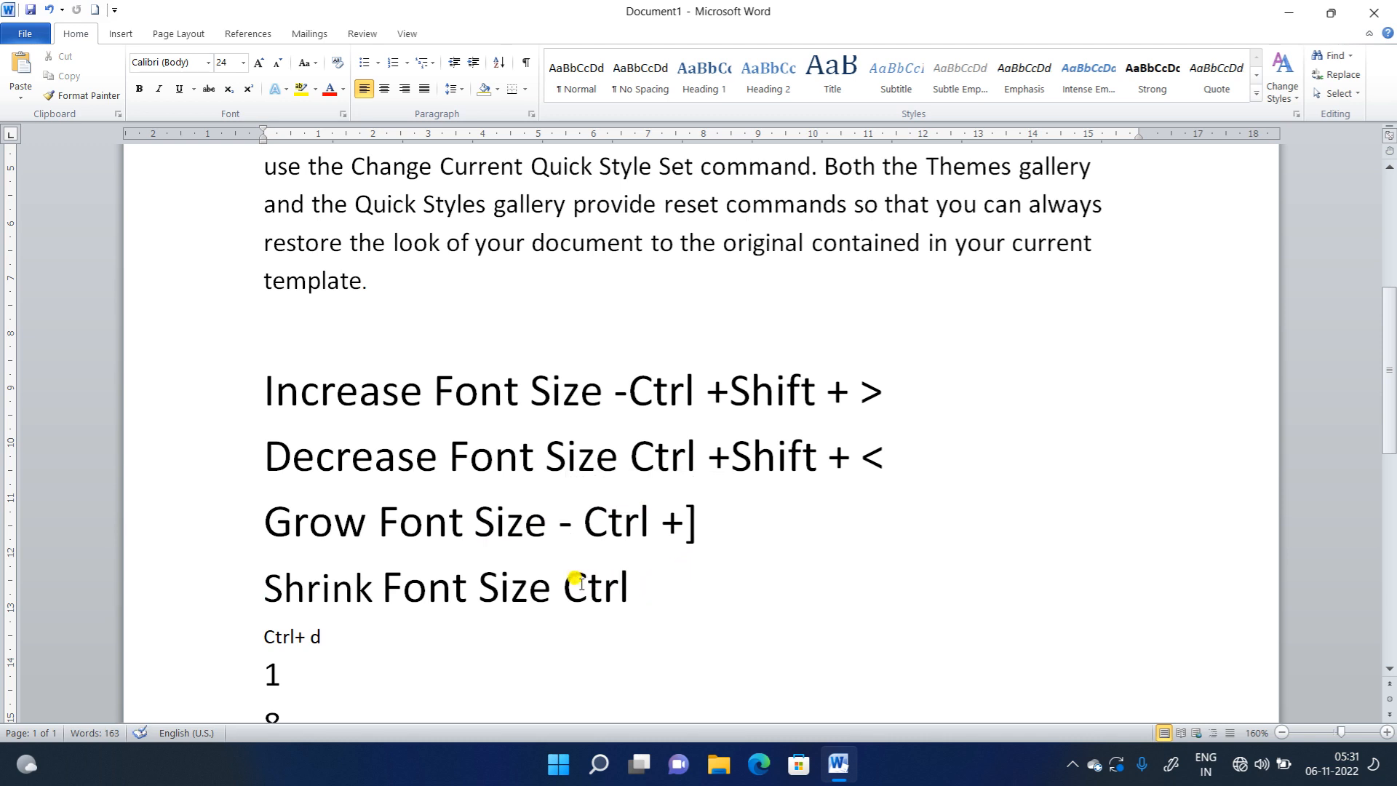
- Complete the Shrink line by inserting a dash before "Ctrl" and adding "+[" after it
{"action": "left_click", "coordinate": [565, 579]}
{"action": "type", "text": "-"}
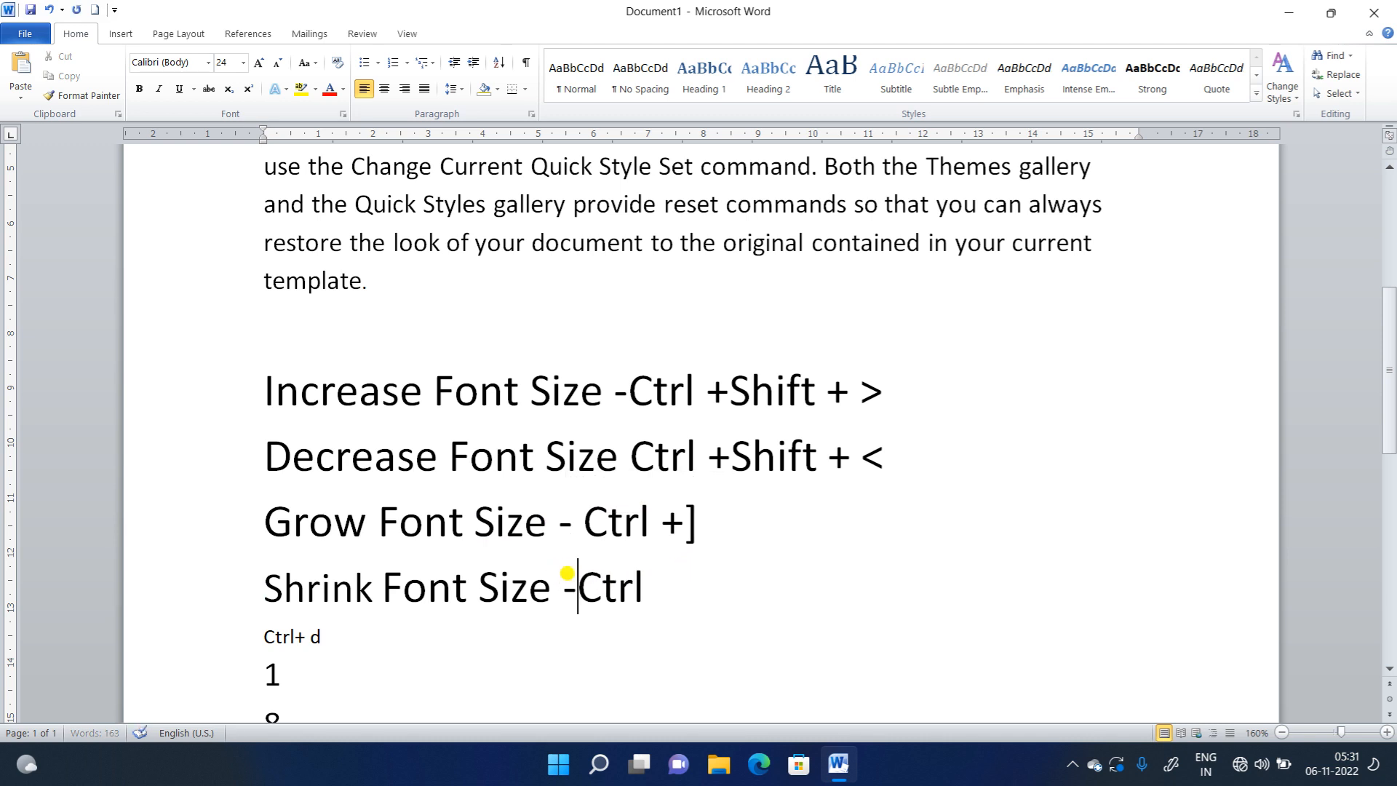
{"action": "left_click", "coordinate": [657, 579]}
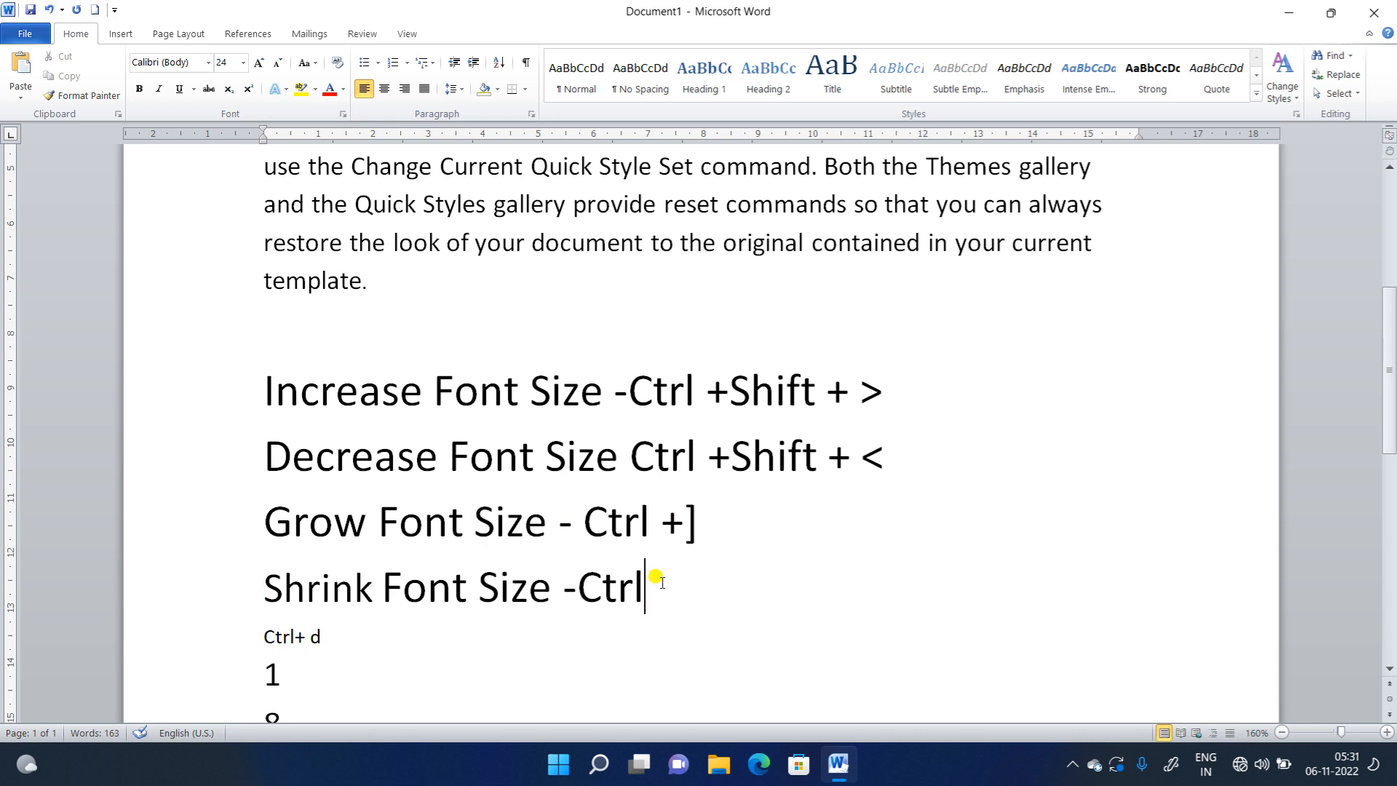
{"action": "type", "text": "+"}
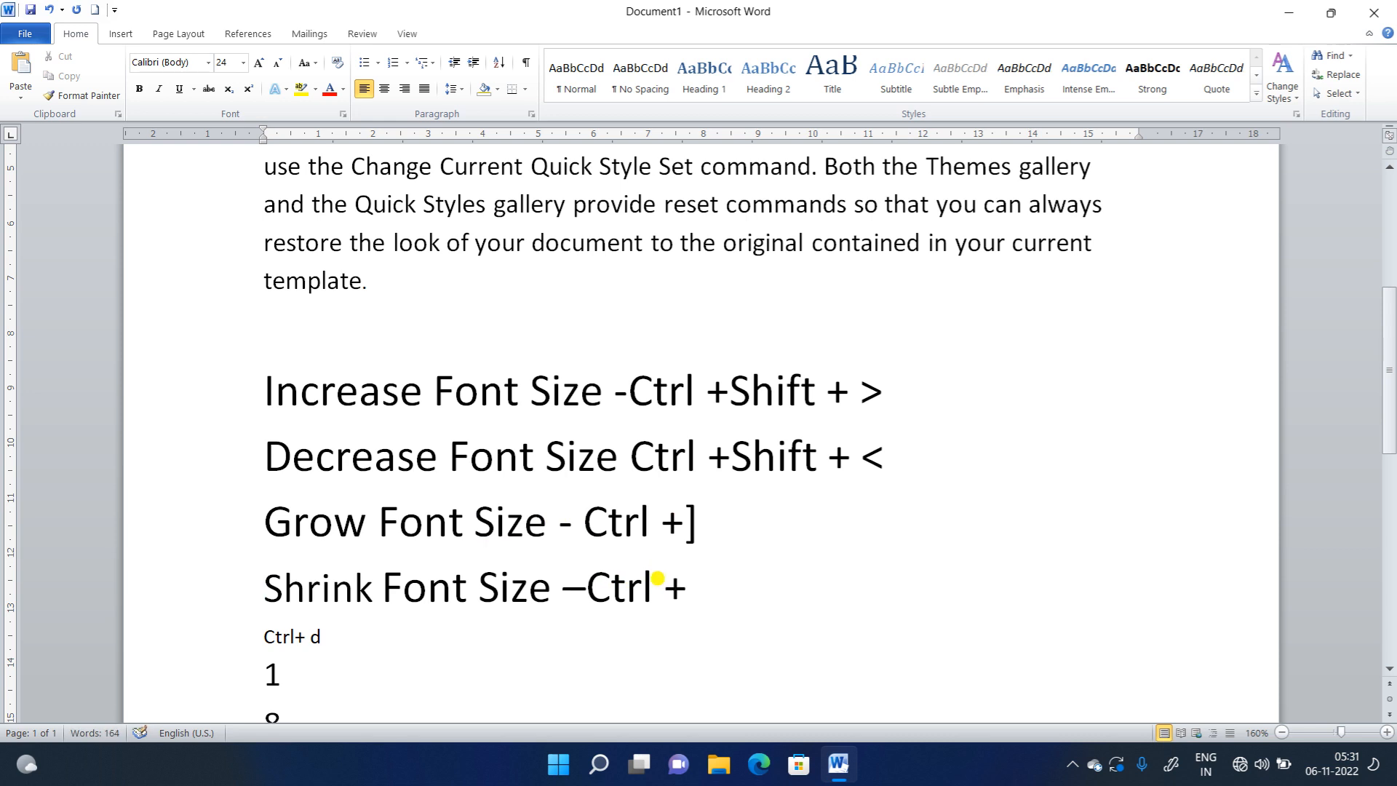
{"action": "type", "text": "{"}
{"action": "key", "text": "BackSpace"}
{"action": "type", "text": "["}
- Set the font size of the second paragraph, "To change the overall look of your document", to 10 and preview size 36 without applying it
{"action": "scroll", "coordinate": [927, 447], "scroll_direction": "up", "scroll_amount": 1}
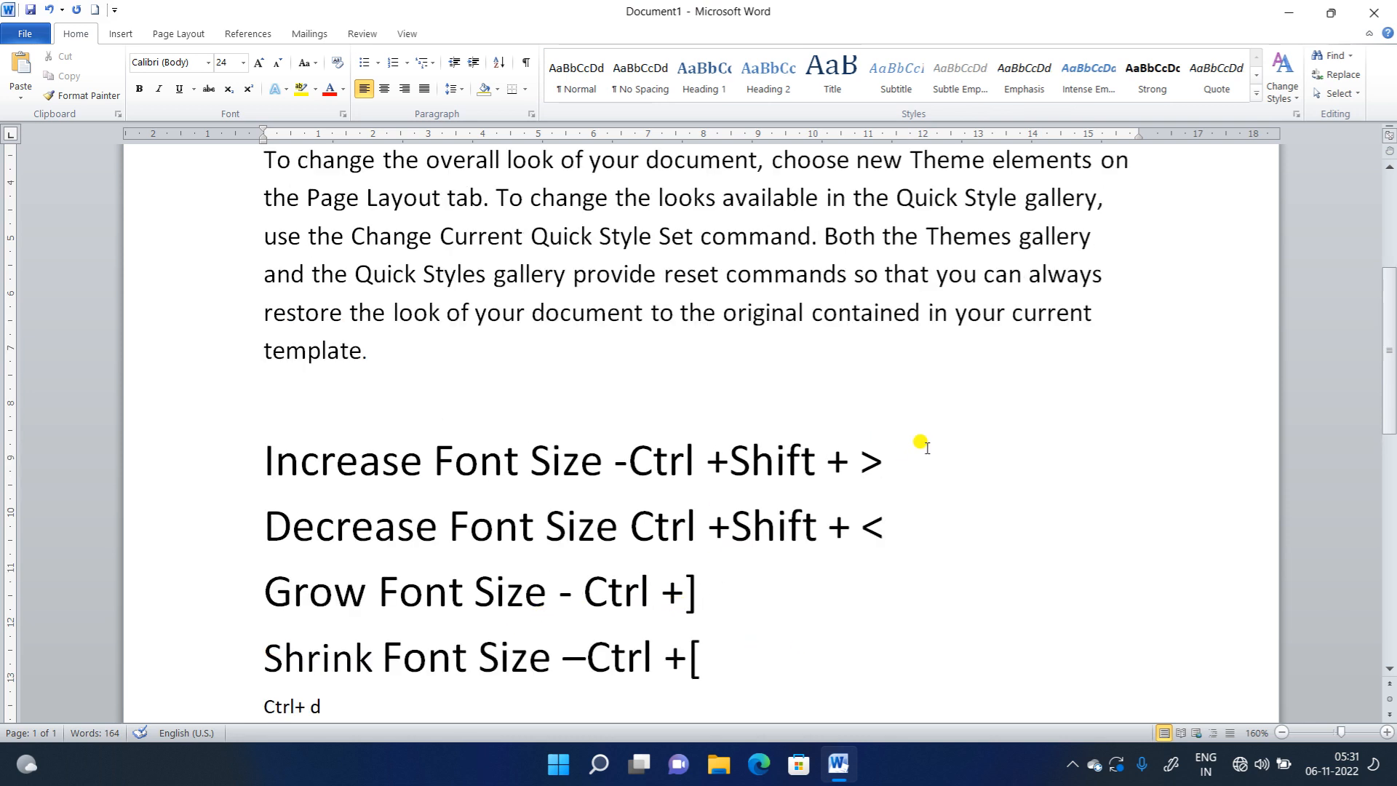
{"action": "left_click_drag", "start_coordinate": [364, 360], "coordinate": [248, 163]}
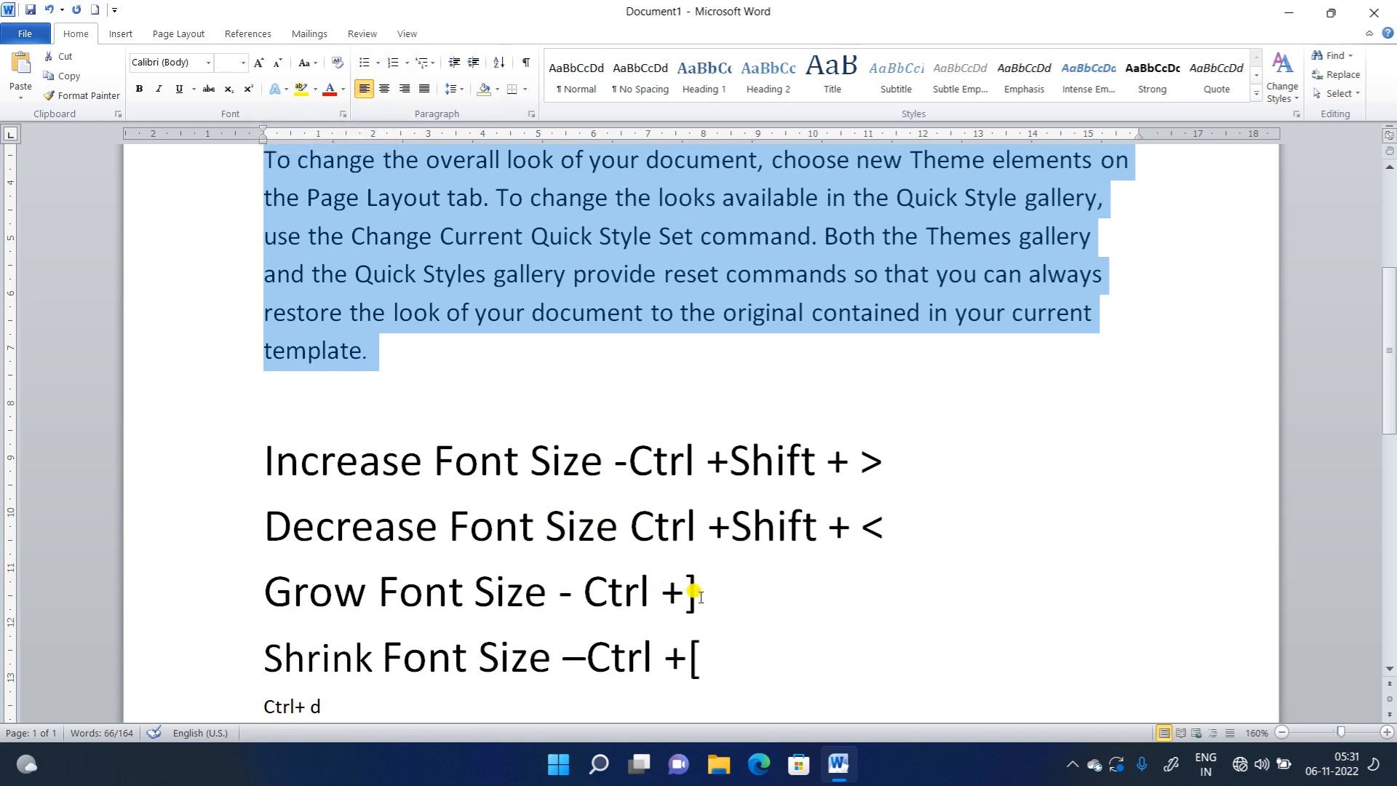
{"action": "left_click", "coordinate": [241, 66]}
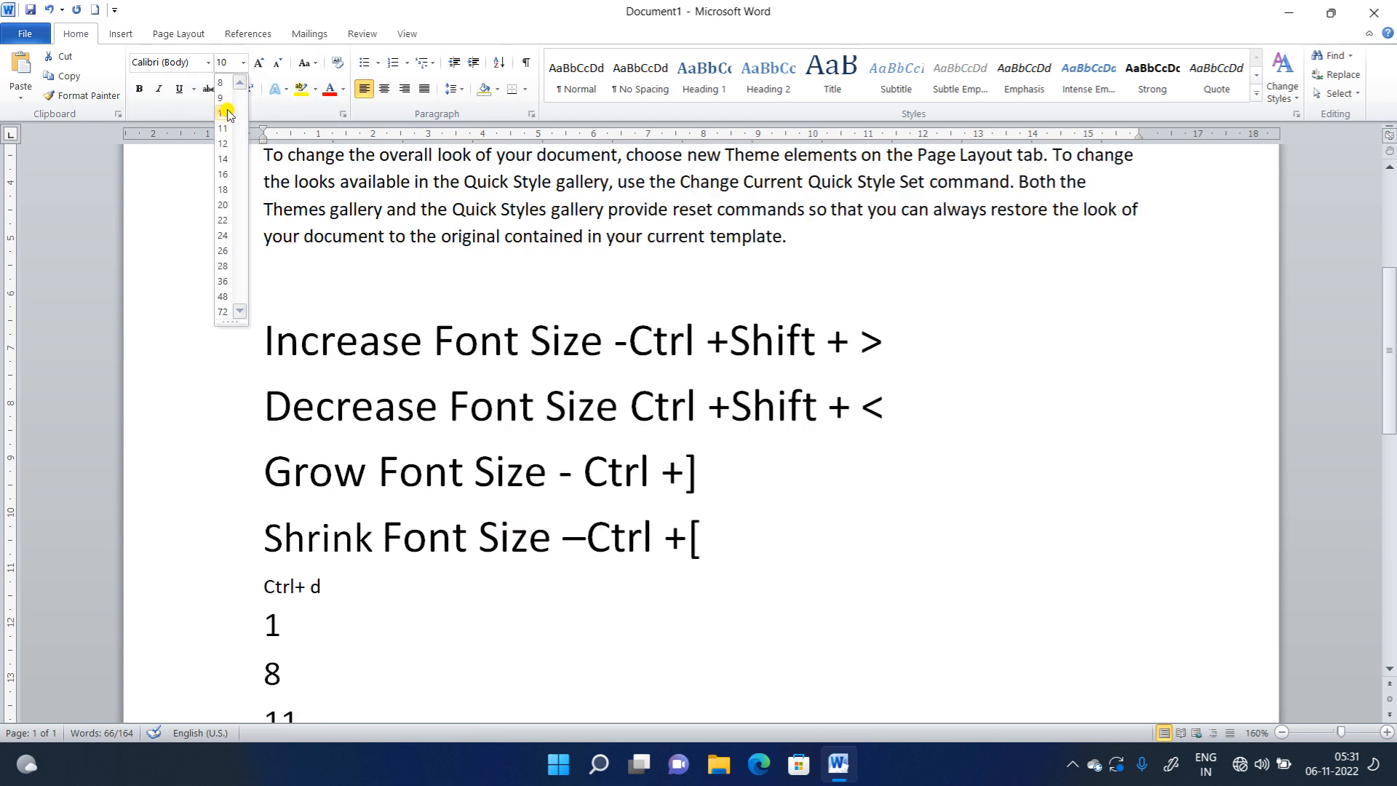
{"action": "left_click", "coordinate": [226, 115]}
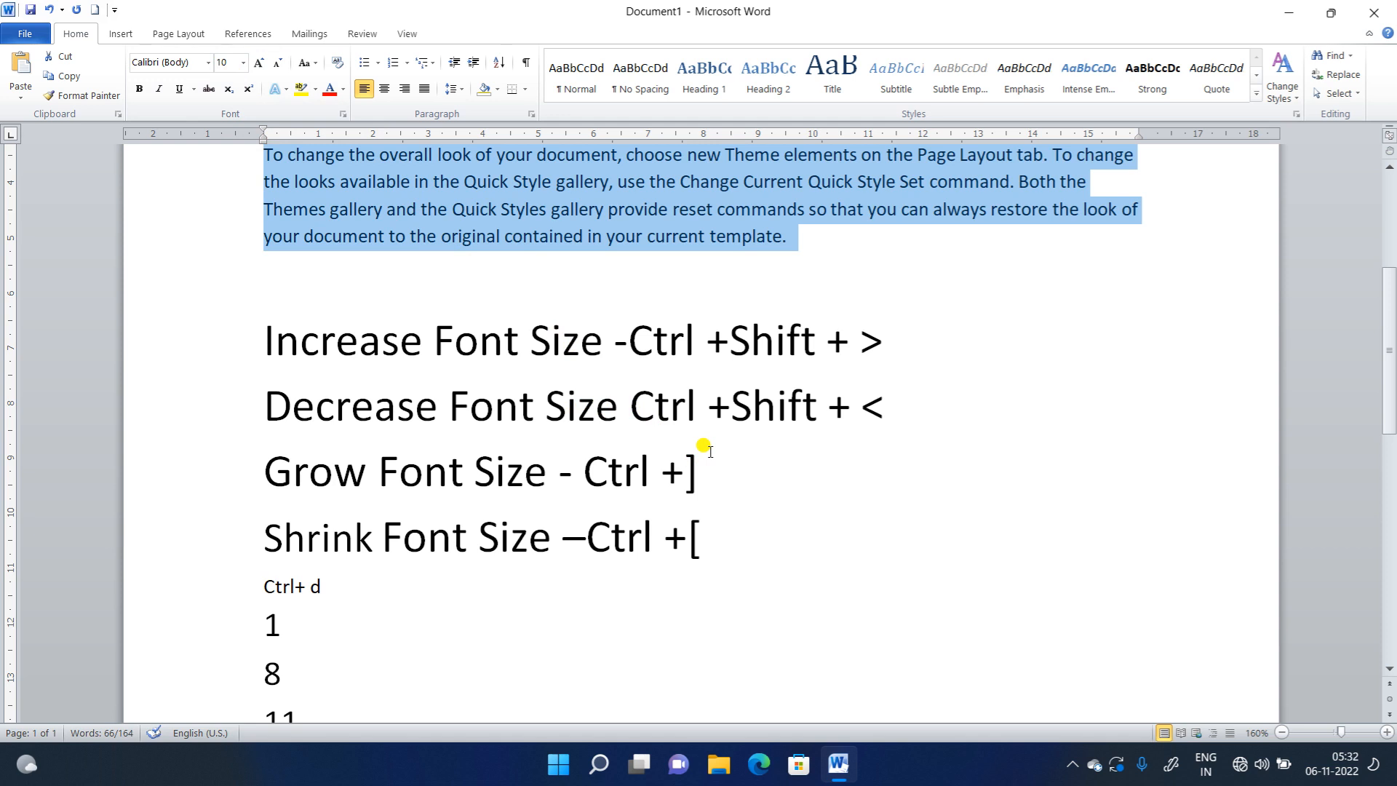
{"action": "left_click", "coordinate": [242, 63]}
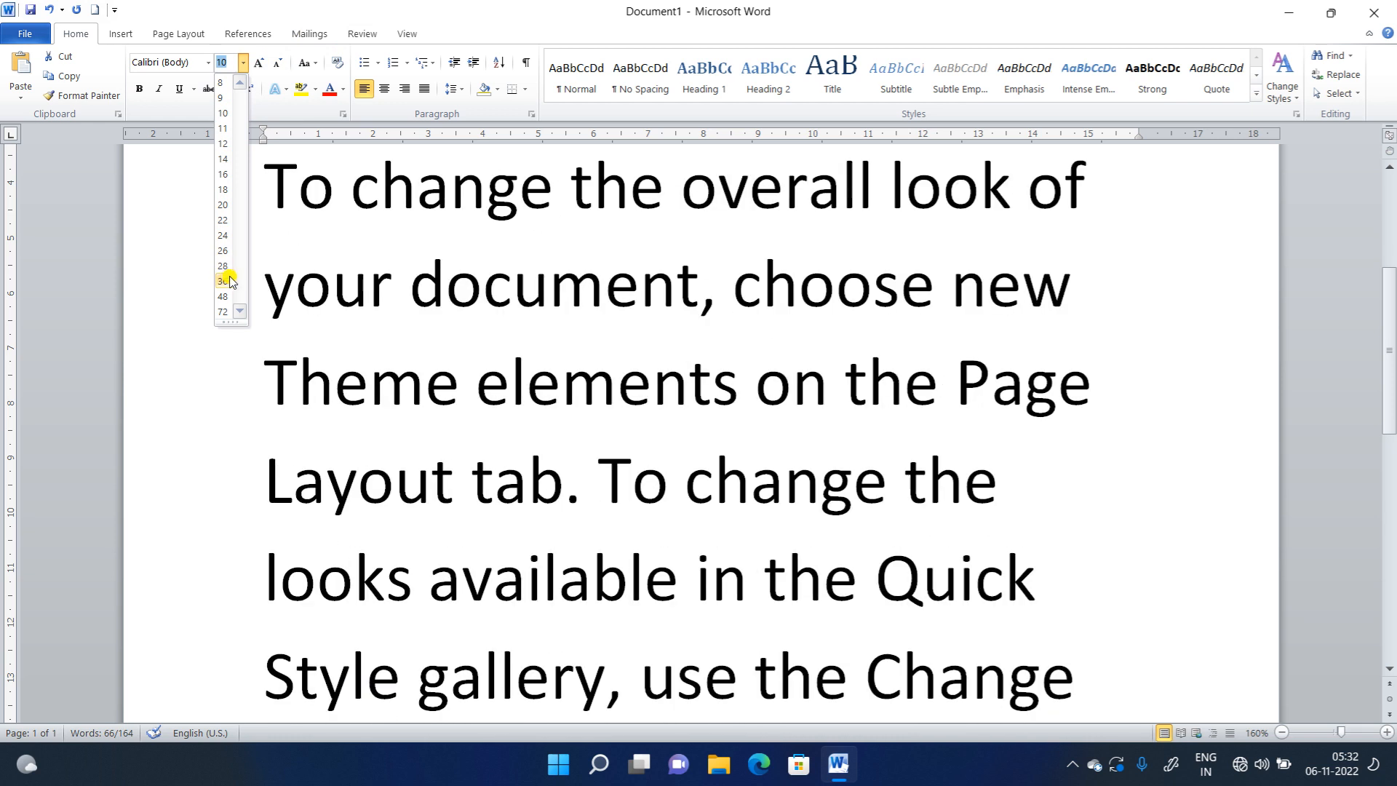
{"action": "left_click", "coordinate": [944, 115]}
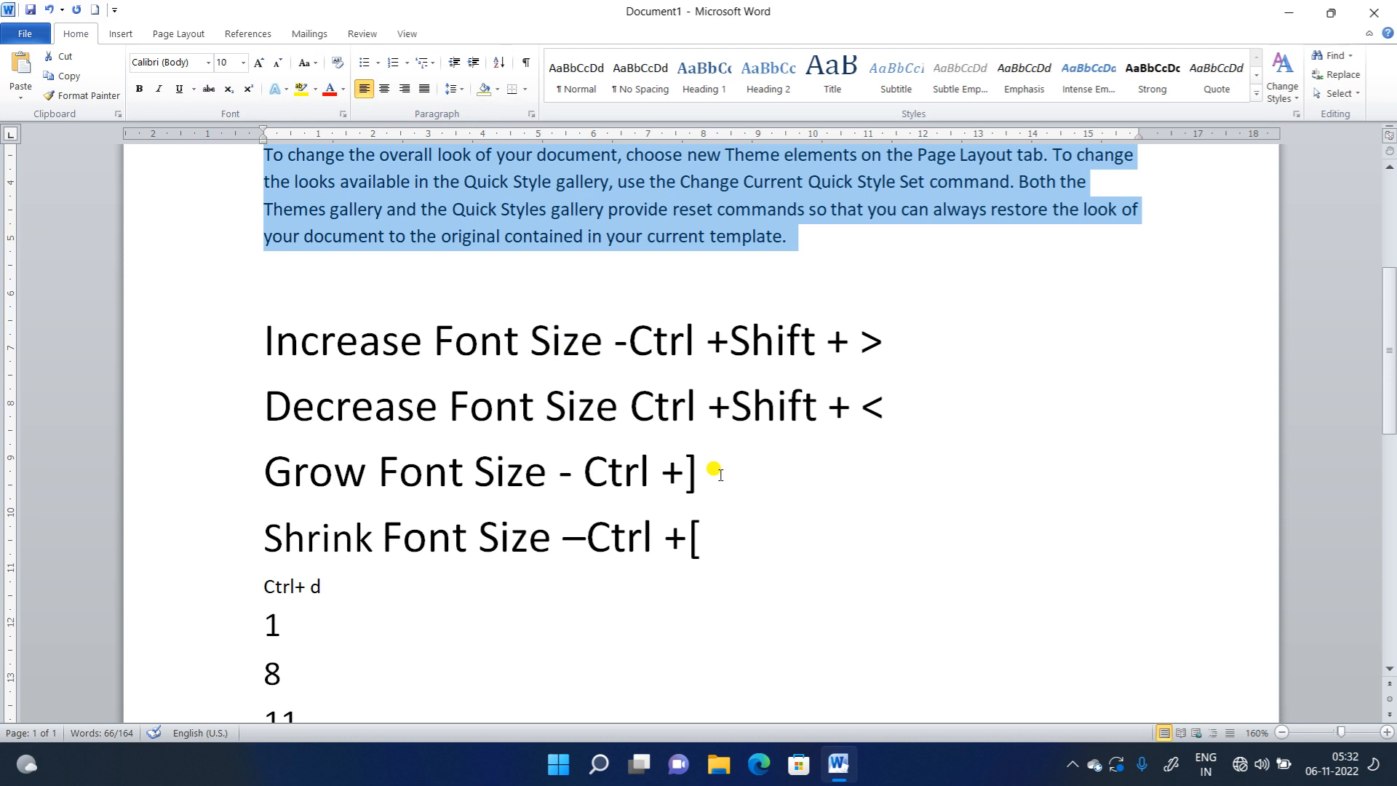
- Grow the selected second paragraph's font one point at a time up to 36
{"action": "key", "text": "ctrl+bracketright"}
{"action": "key", "text": "ctrl+bracketright"}
{"action": "key", "text": "ctrl+bracketright"}
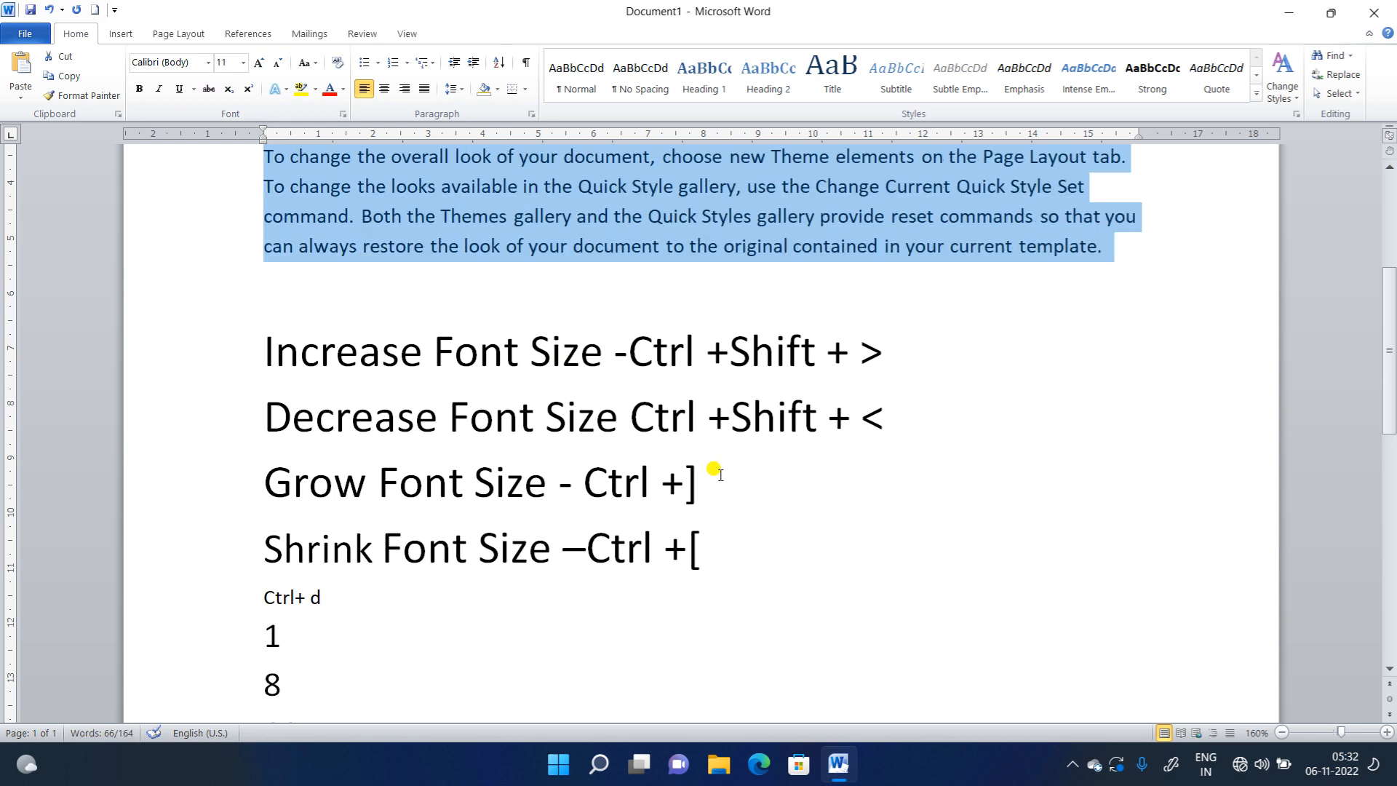
{"action": "key", "text": "ctrl+bracketright"}
{"action": "key", "text": "ctrl+bracketright"}
{"action": "key", "text": "ctrl+bracketright"}
{"action": "key", "text": "ctrl+bracketright"}
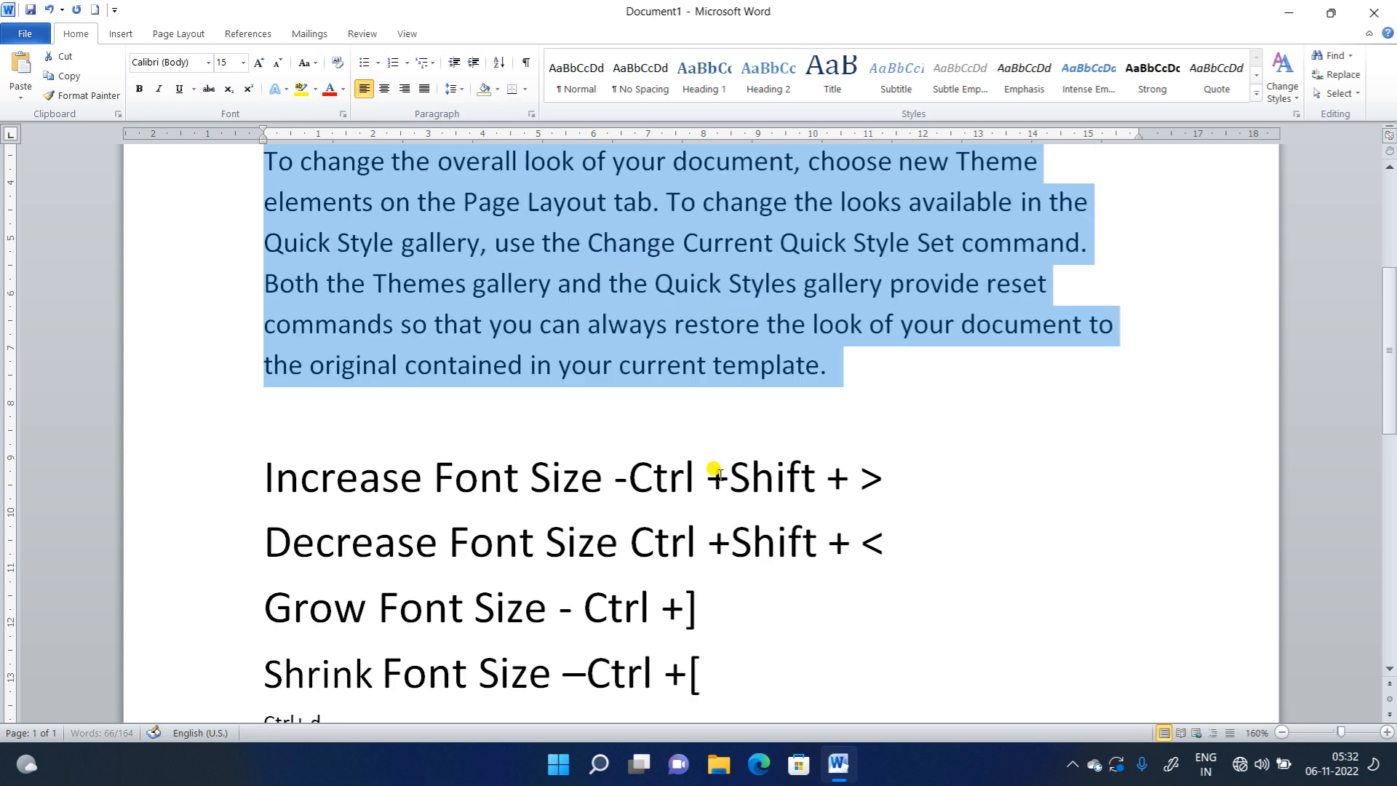
{"action": "key", "text": "ctrl+bracketright"}
{"action": "key", "text": "ctrl+bracketright"}
{"action": "key", "text": "ctrl+bracketright"}
{"action": "key", "text": "ctrl+bracketright"}
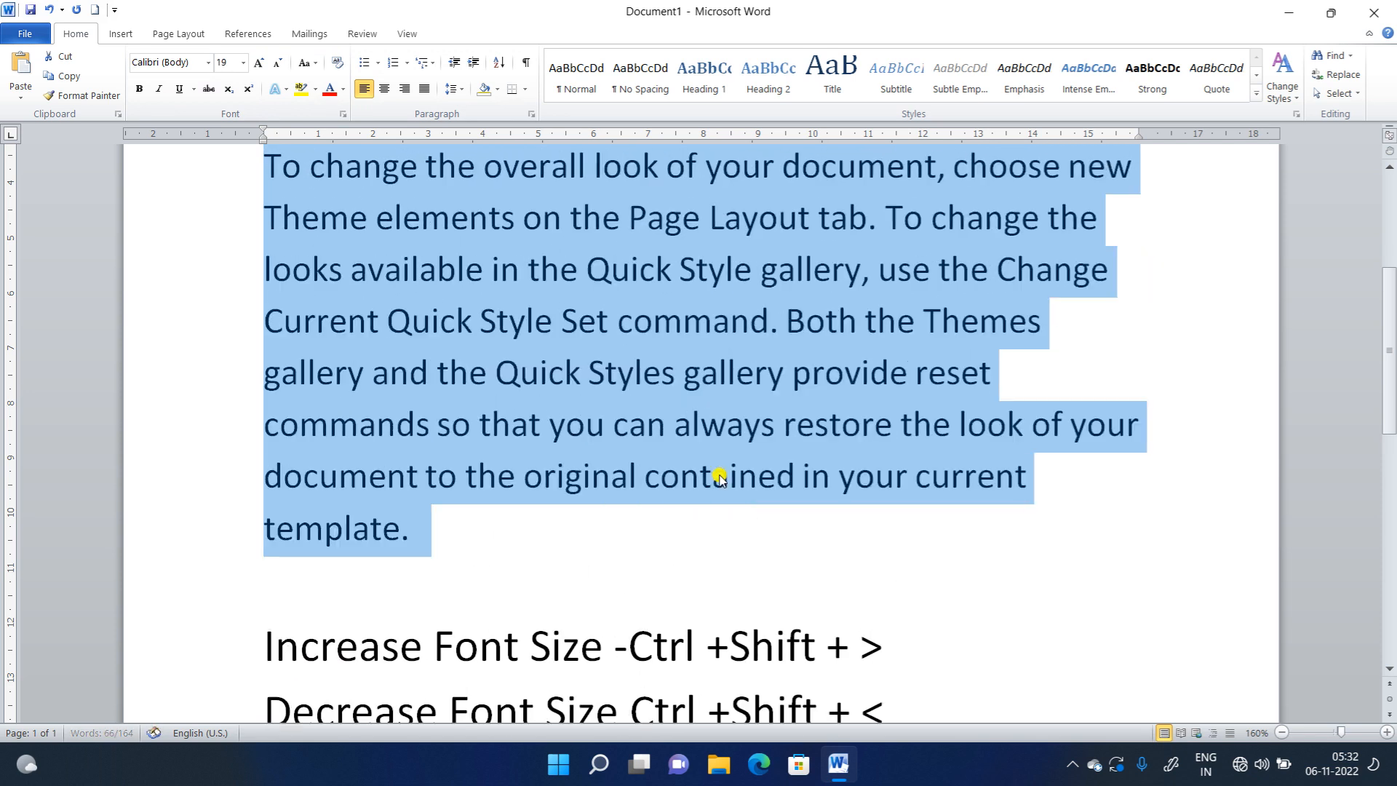
{"action": "key", "text": "ctrl+bracketright"}
{"action": "key", "text": "ctrl+bracketright"}
{"action": "key", "text": "ctrl+bracketright"}
{"action": "key", "text": "ctrl+bracketright"}
{"action": "key", "text": "ctrl+bracketright"}
{"action": "key", "text": "ctrl+bracketright"}
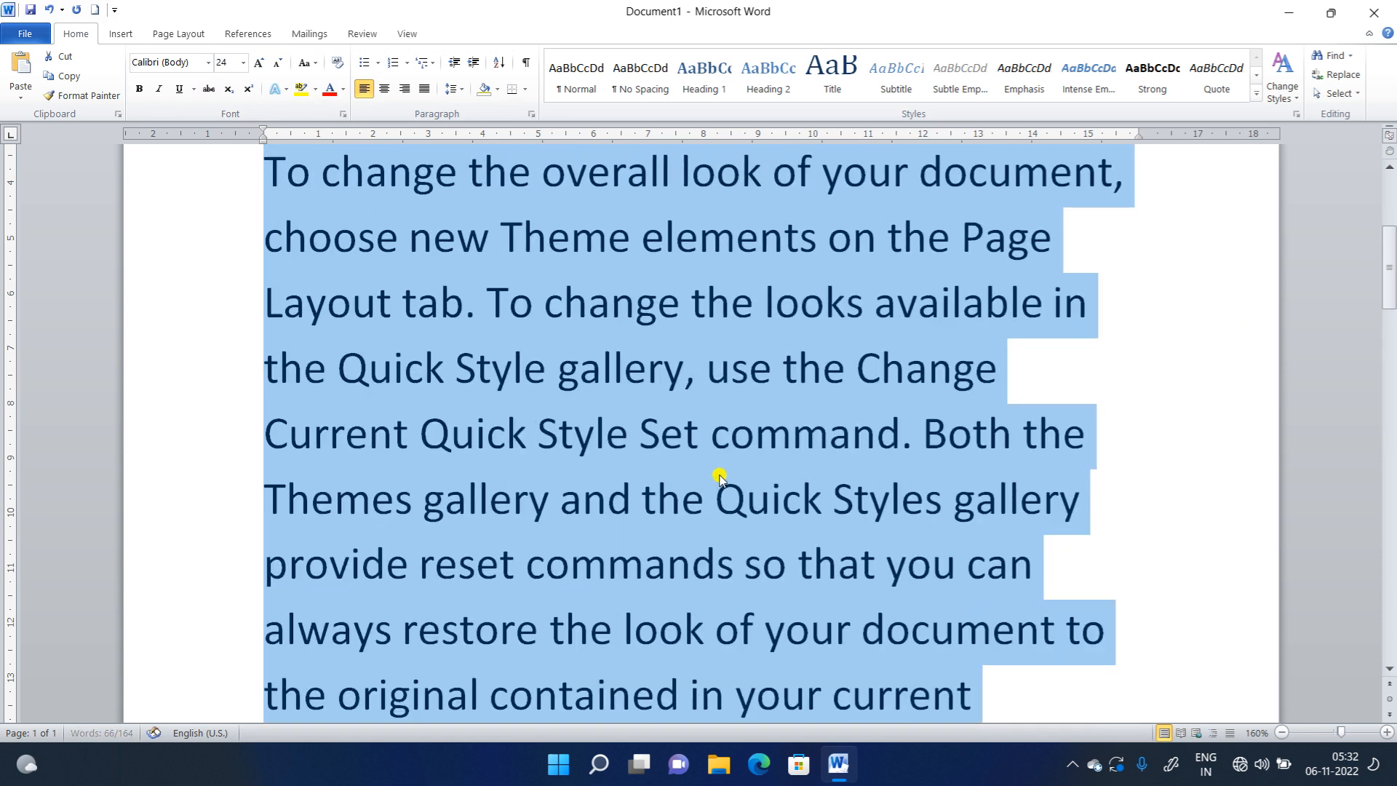
{"action": "key", "text": "ctrl+bracketright"}
{"action": "key", "text": "ctrl+bracketright"}
{"action": "key", "text": "ctrl+bracketright"}
{"action": "key", "text": "ctrl+bracketright"}
{"action": "key", "text": "ctrl+bracketright"}
{"action": "key", "text": "ctrl+bracketright"}
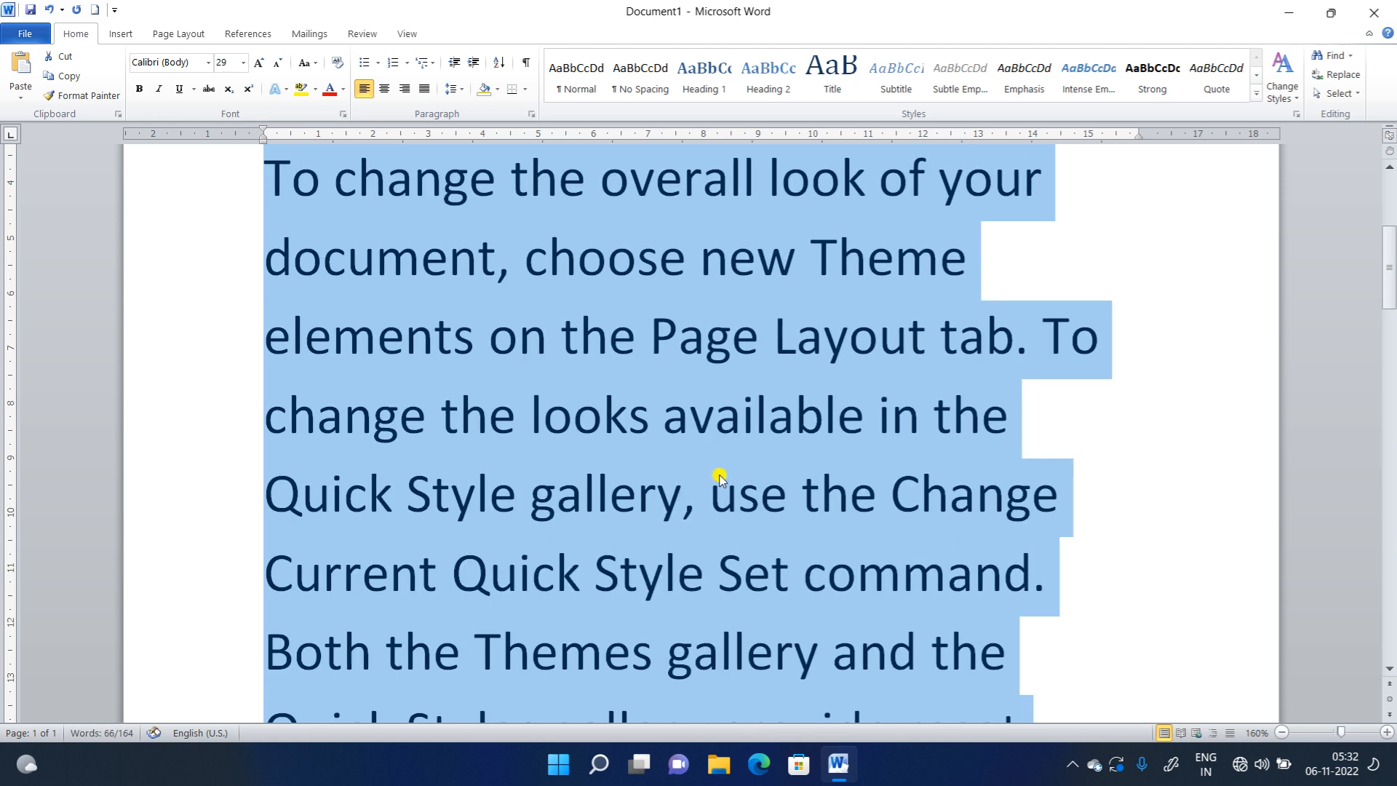
{"action": "key", "text": "ctrl+bracketright"}
{"action": "key", "text": "ctrl+bracketright"}
{"action": "key", "text": "ctrl+bracketright"}
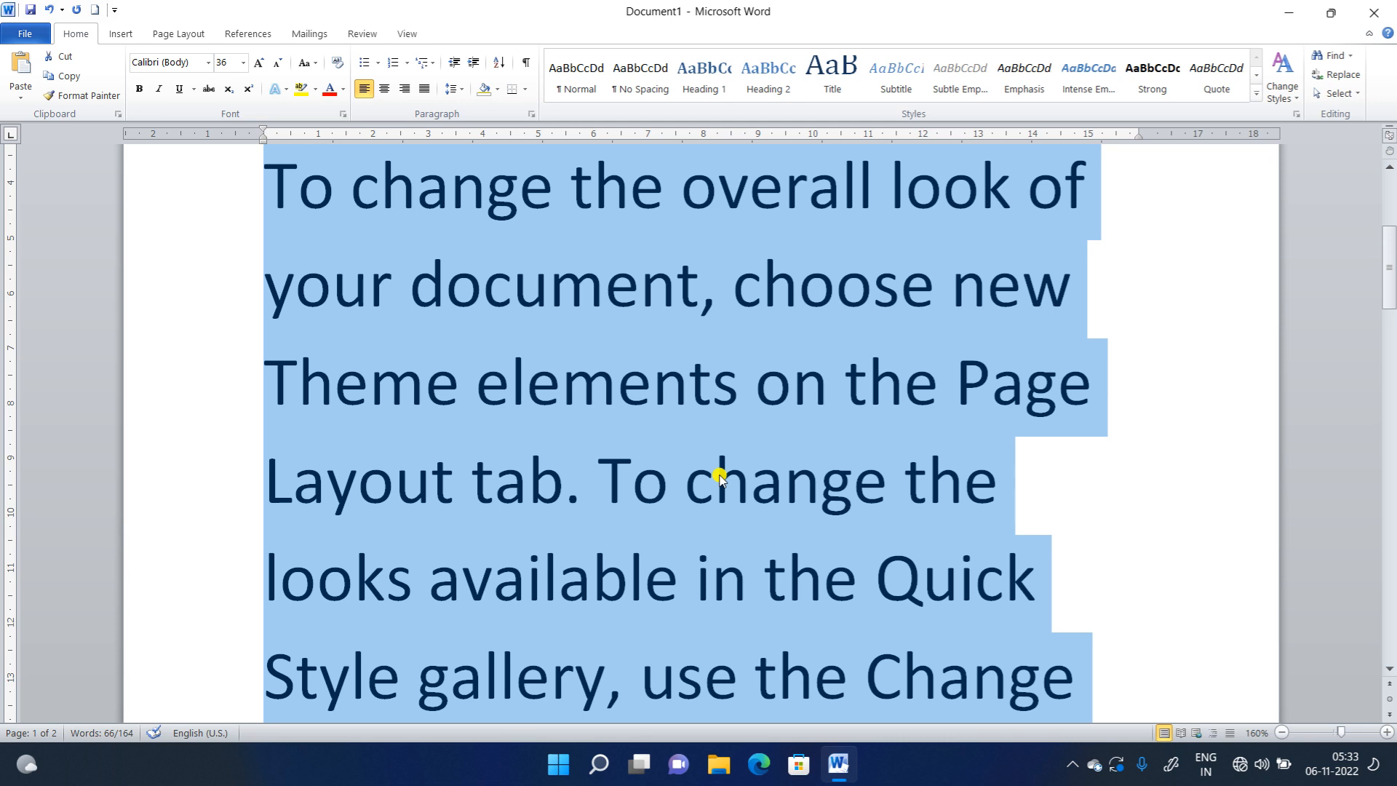
- Shrink the selected second paragraph's font one point at a time down to 14
{"action": "key", "text": "ctrl+bracketleft"}
{"action": "key", "text": "ctrl+bracketleft"}
{"action": "key", "text": "ctrl+bracketleft"}
{"action": "key", "text": "ctrl+bracketleft"}
{"action": "key", "text": "ctrl+bracketleft"}
{"action": "key", "text": "ctrl+bracketleft"}
{"action": "key", "text": "ctrl+bracketleft"}
{"action": "key", "text": "ctrl+bracketleft"}
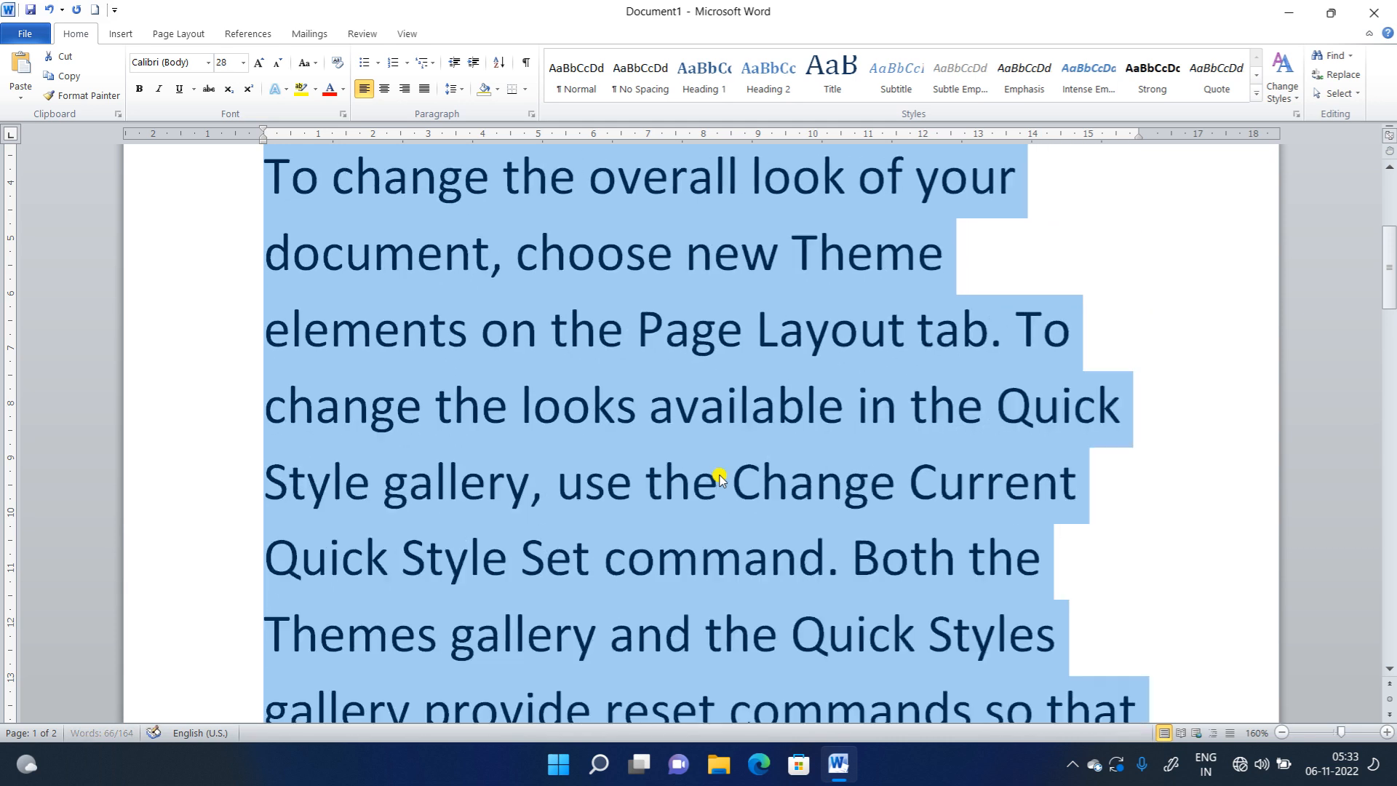
{"action": "key", "text": "ctrl+bracketleft"}
{"action": "key", "text": "ctrl+bracketleft"}
{"action": "key", "text": "ctrl+bracketleft"}
{"action": "key", "text": "ctrl+bracketleft"}
{"action": "key", "text": "ctrl+bracketleft"}
{"action": "key", "text": "ctrl+bracketleft"}
{"action": "key", "text": "ctrl+bracketleft"}
{"action": "key", "text": "ctrl+bracketleft"}
{"action": "key", "text": "ctrl+bracketleft"}
{"action": "key", "text": "ctrl+bracketleft"}
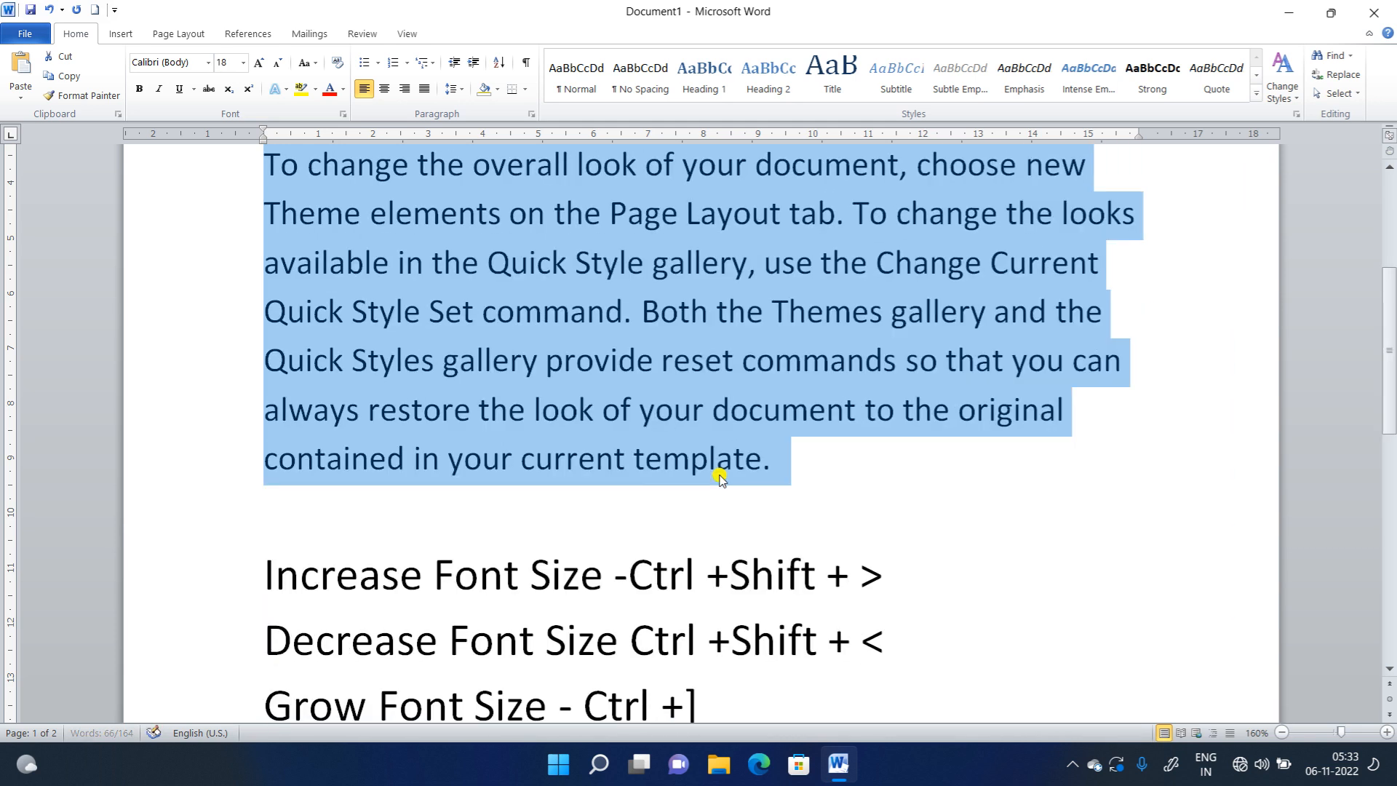
{"action": "key", "text": "ctrl+bracketleft"}
{"action": "key", "text": "ctrl+bracketleft"}
{"action": "key", "text": "ctrl+bracketleft"}
{"action": "key", "text": "ctrl+bracketleft"}
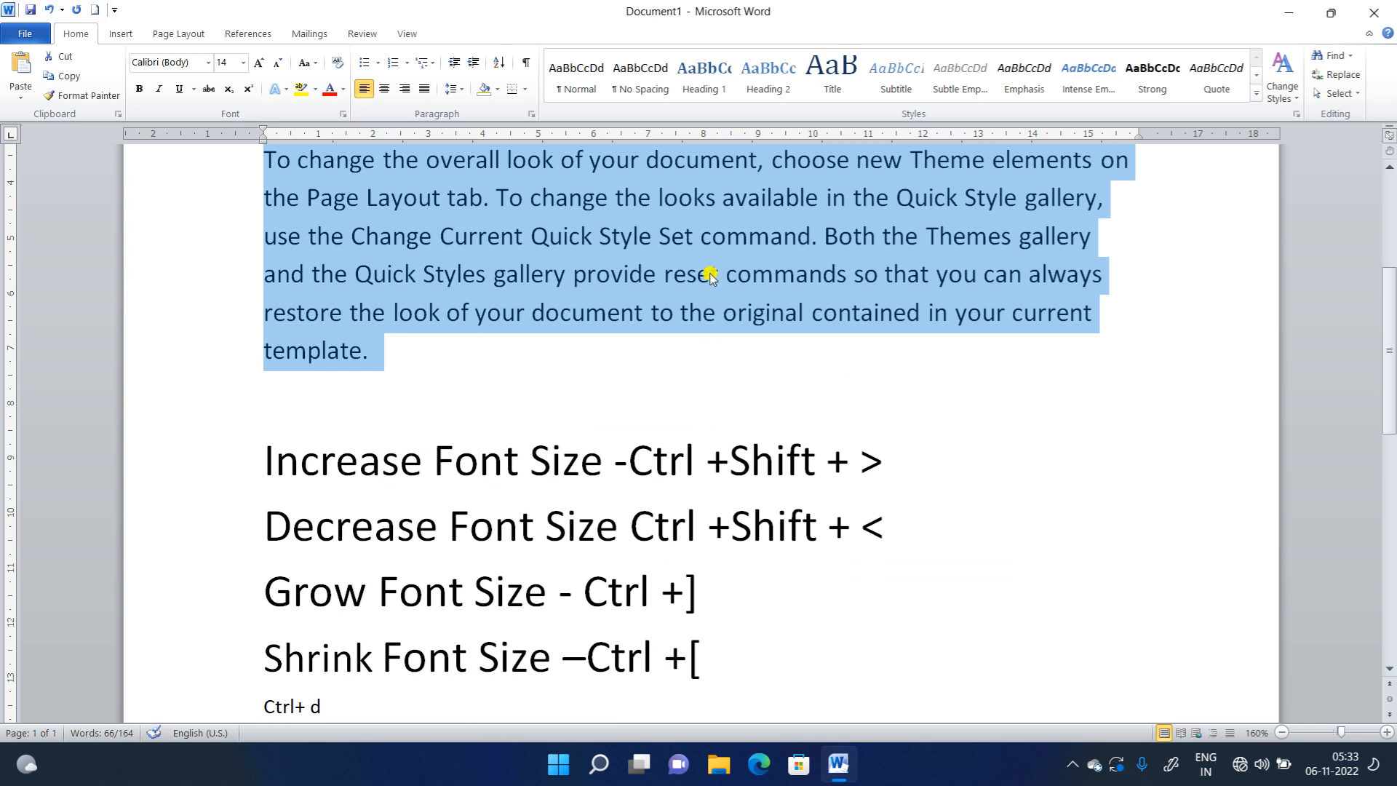
- Increase the selected second paragraph's font size in preset increments up to 130 with the increase-font-size shortcut
{"action": "scroll", "coordinate": [766, 364], "scroll_direction": "up", "scroll_amount": 2}
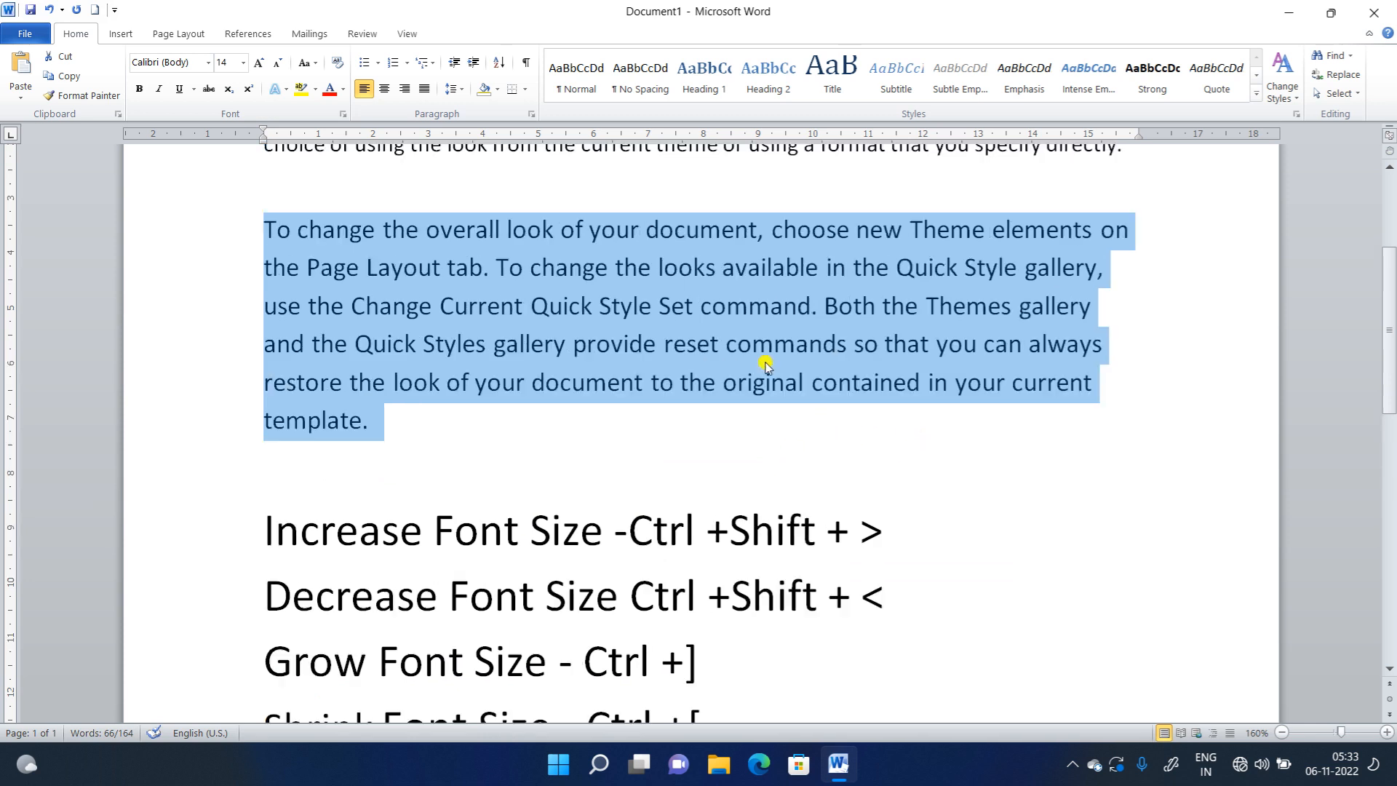
{"action": "scroll", "coordinate": [765, 364], "scroll_direction": "down", "scroll_amount": 1}
{"action": "key", "text": "ctrl+shift+period"}
{"action": "key", "text": "ctrl+shift+period"}
{"action": "key", "text": "ctrl+shift+period"}
{"action": "key", "text": "ctrl+shift+period"}
{"action": "key", "text": "ctrl+shift+period"}
{"action": "key", "text": "ctrl+shift+period"}
{"action": "key", "text": "ctrl+shift+period"}
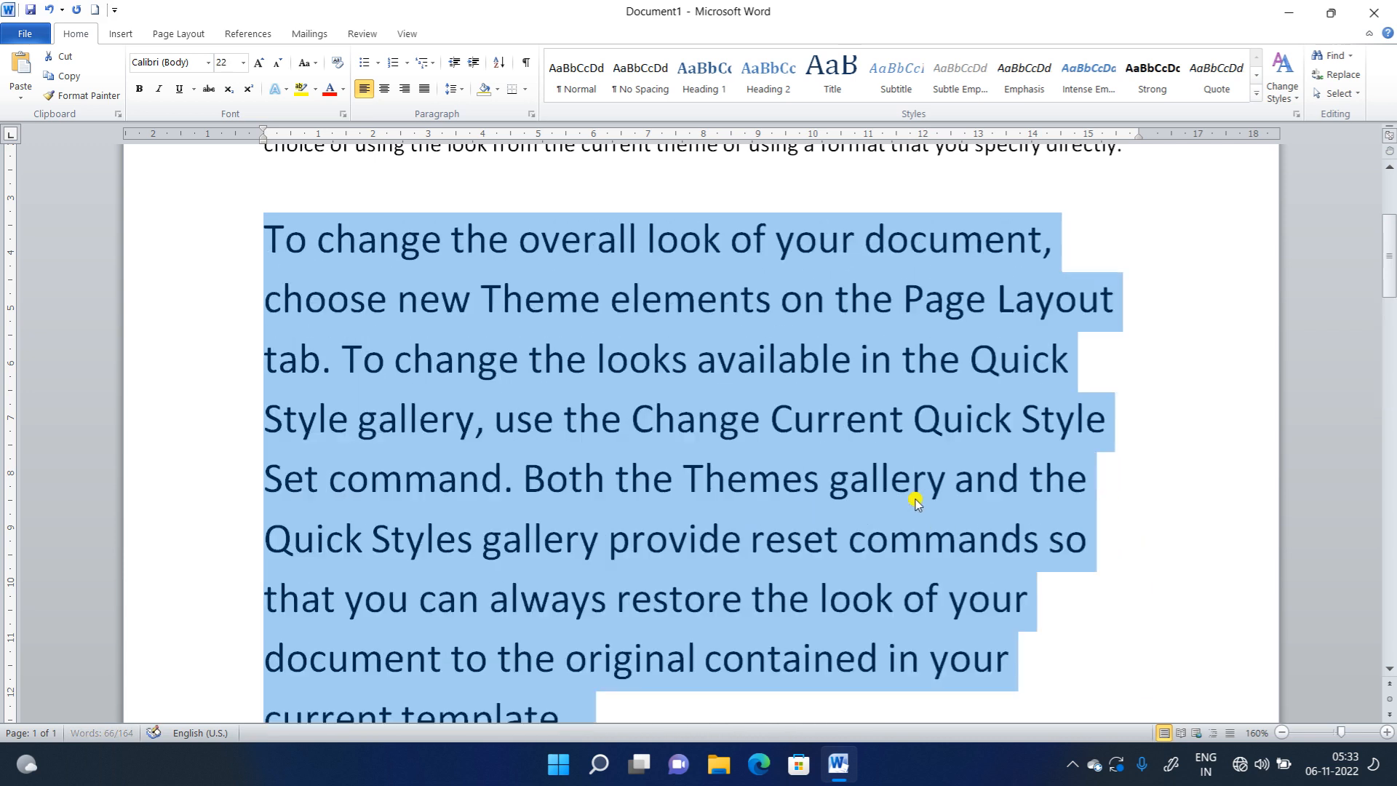
{"action": "key", "text": "ctrl+shift+period"}
{"action": "key", "text": "ctrl+shift+period"}
{"action": "key", "text": "ctrl+shift+period"}
{"action": "key", "text": "ctrl+shift+period"}
{"action": "key", "text": "ctrl+shift+period"}
{"action": "key", "text": "ctrl+shift+period"}
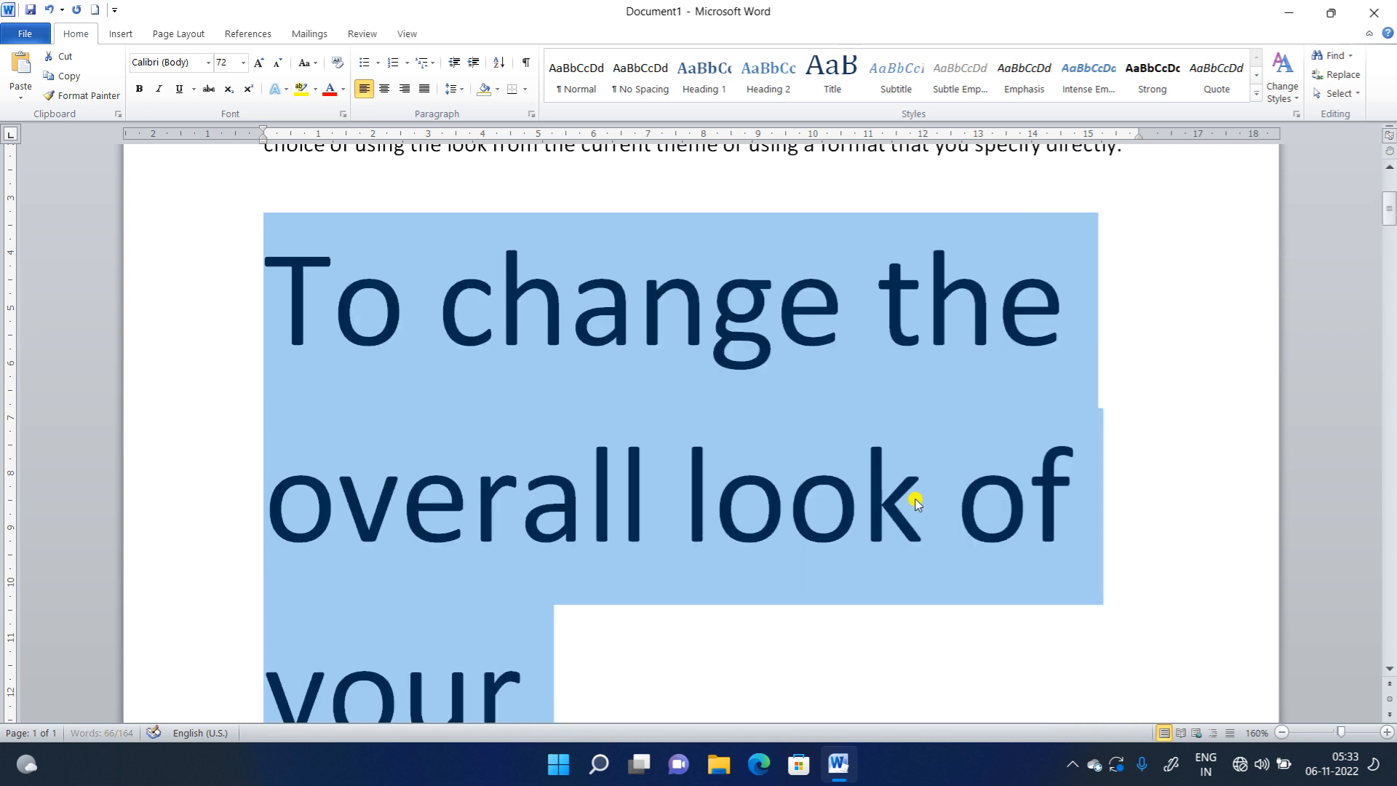
{"action": "key", "text": "ctrl+shift+period"}
{"action": "key", "text": "ctrl+shift+period"}
{"action": "key", "text": "ctrl+shift+period"}
{"action": "key", "text": "ctrl+shift+period"}
{"action": "key", "text": "ctrl+shift+period"}
{"action": "key", "text": "ctrl+shift+period"}
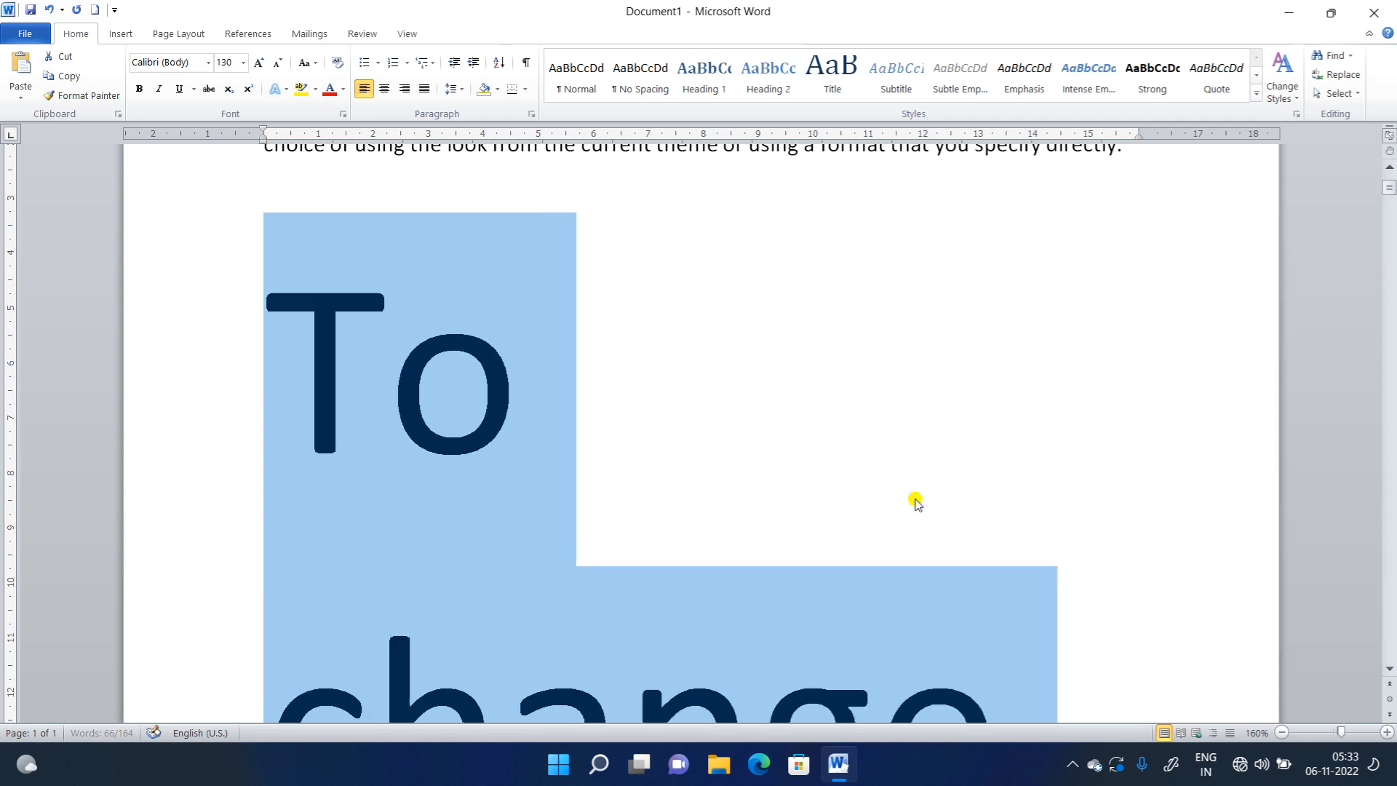
- Increase the selected second paragraph's font size in preset increments up to 230, and set it to 12
{"action": "key", "text": "ctrl+shift+period"}
{"action": "key", "text": "ctrl+shift+period"}
{"action": "key", "text": "ctrl+shift+period"}
{"action": "key", "text": "ctrl+shift+period"}
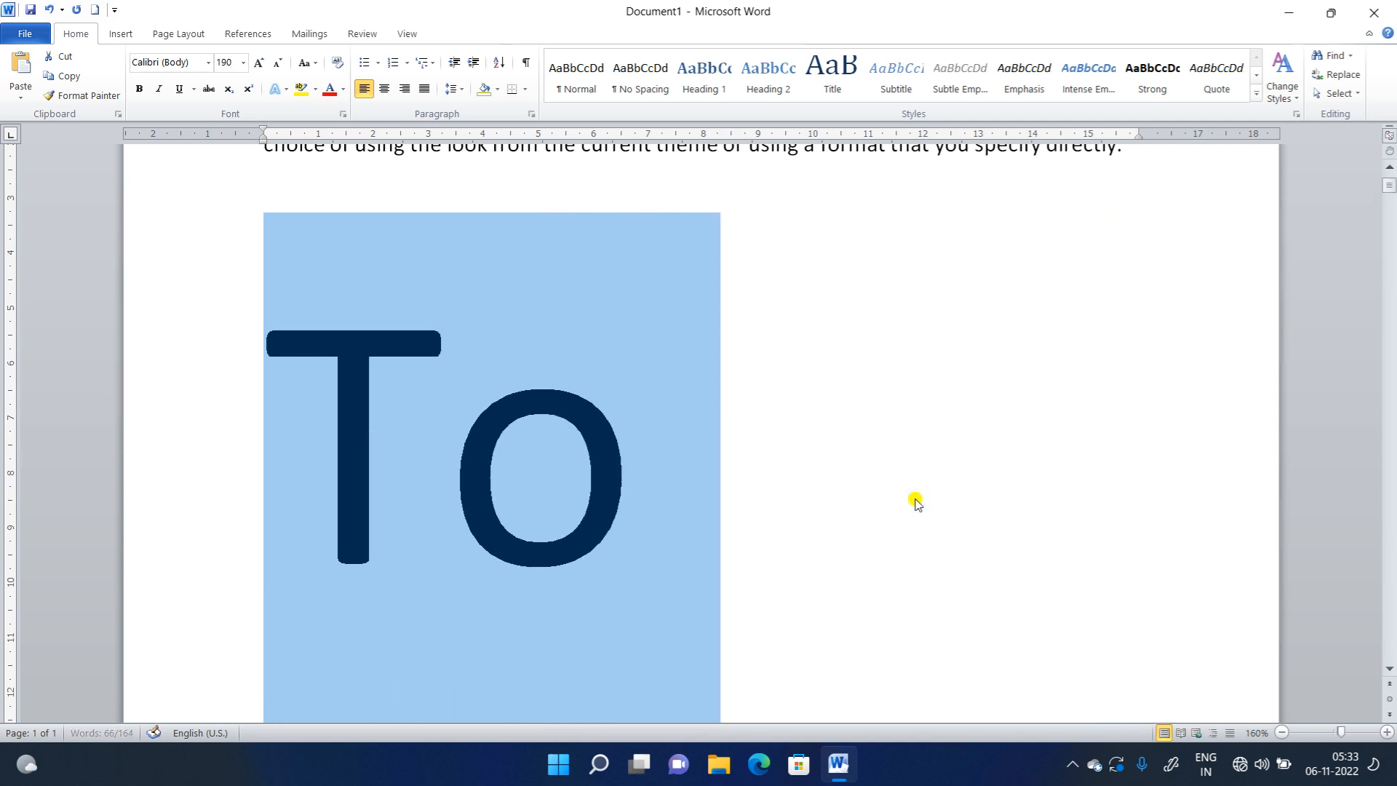
{"action": "key", "text": "ctrl+shift+period"}
{"action": "key", "text": "ctrl+shift+period"}
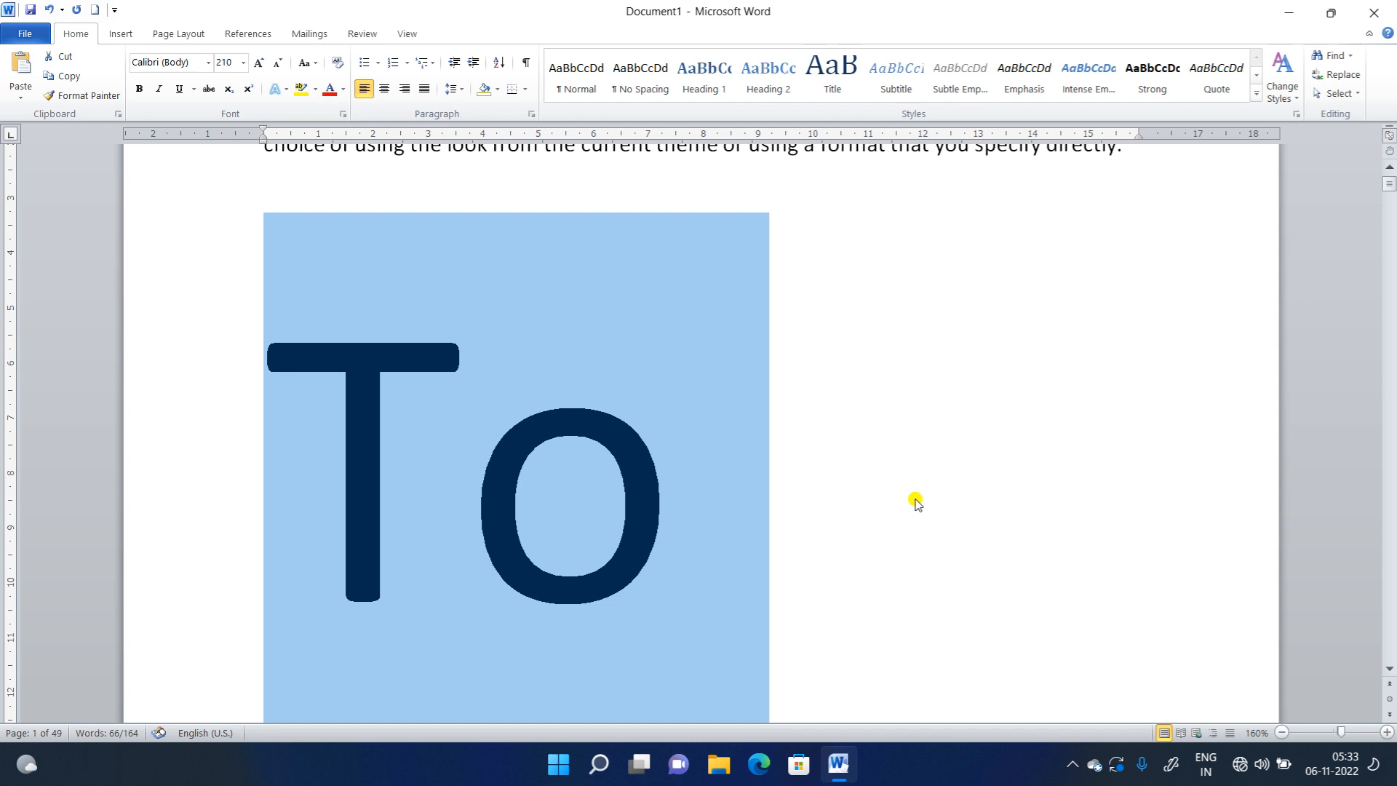
{"action": "key", "text": "ctrl+shift+period"}
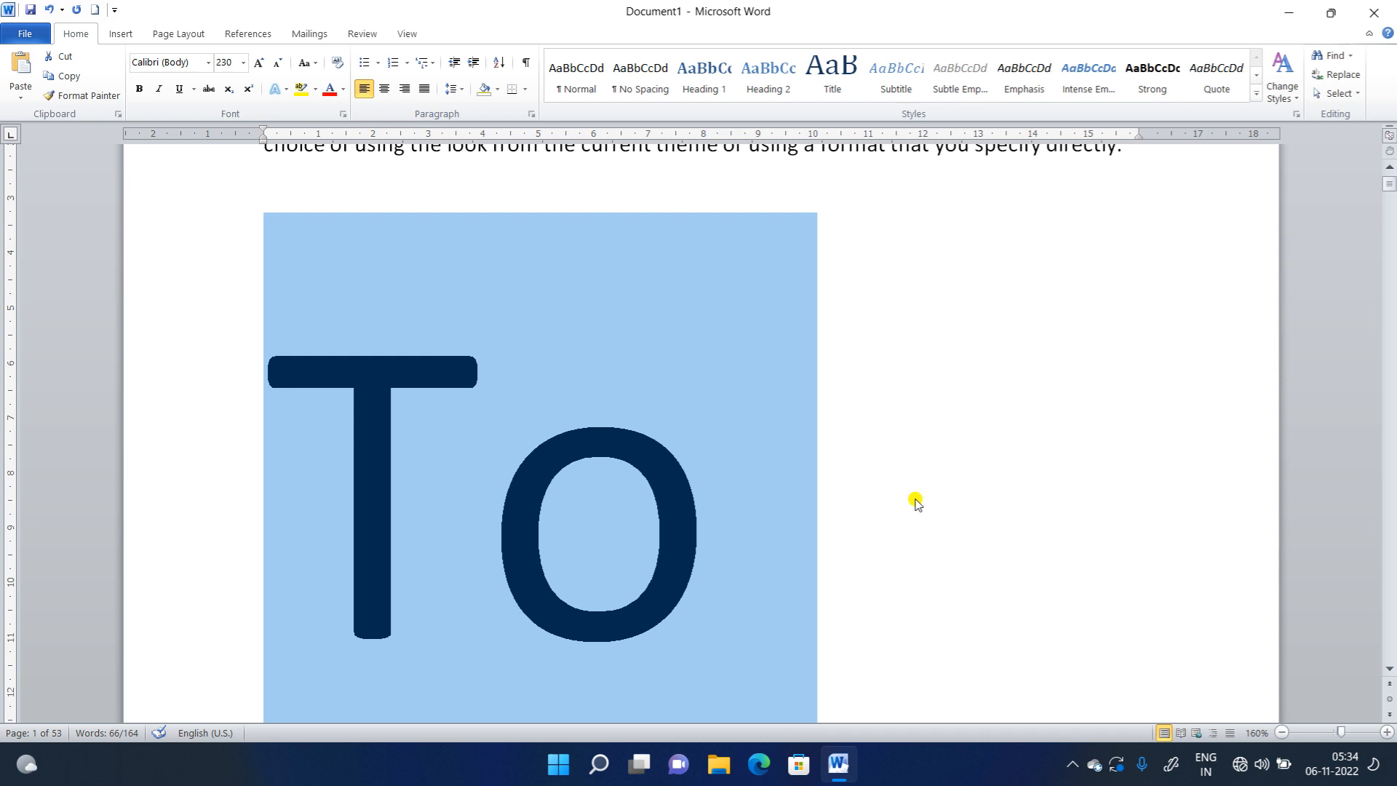
{"action": "left_click", "coordinate": [243, 63]}
{"action": "left_click", "coordinate": [227, 145]}
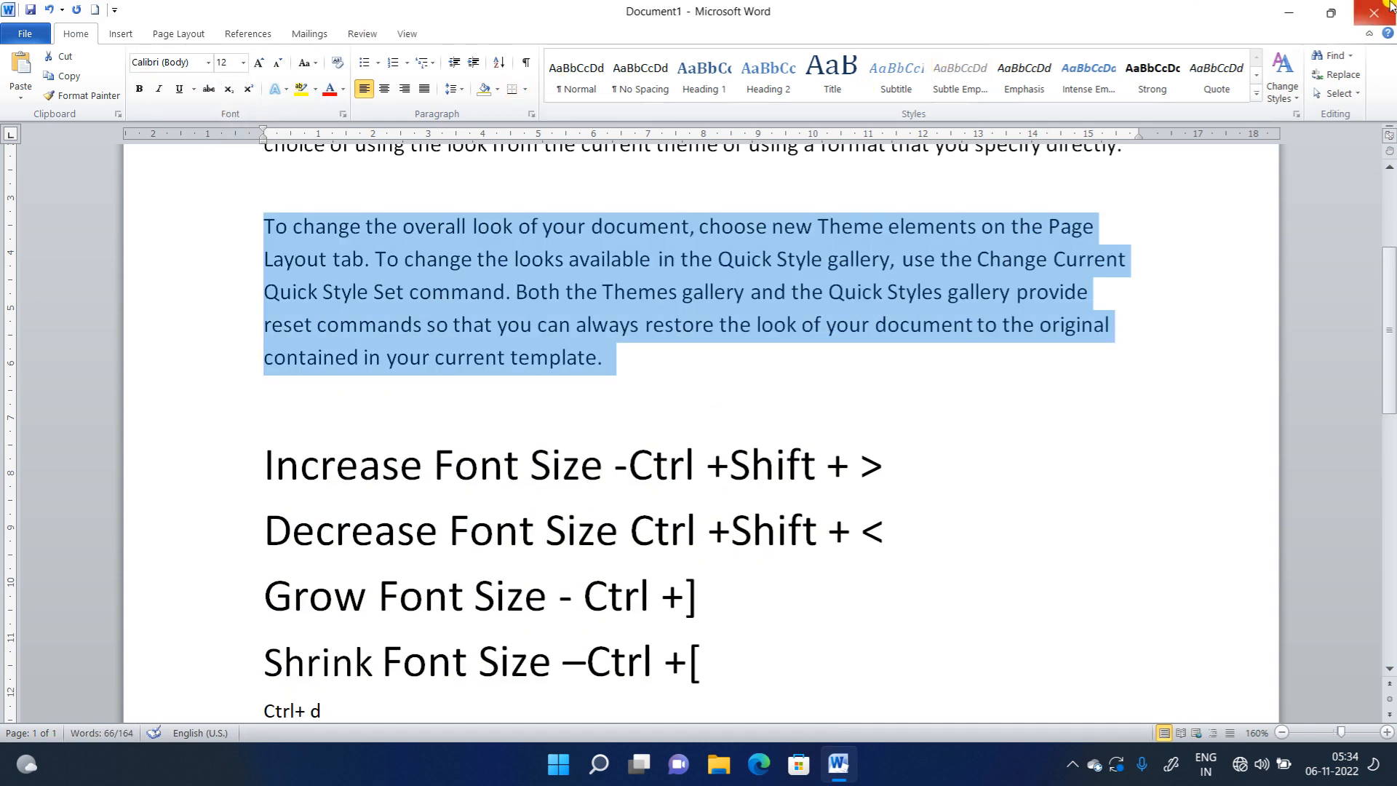
- Duplicate the "Increase Font Size -Ctrl +Shift + >" line above itself and replace the copy's ">" with "P"
{"action": "left_click_drag", "start_coordinate": [884, 469], "coordinate": [320, 483]}
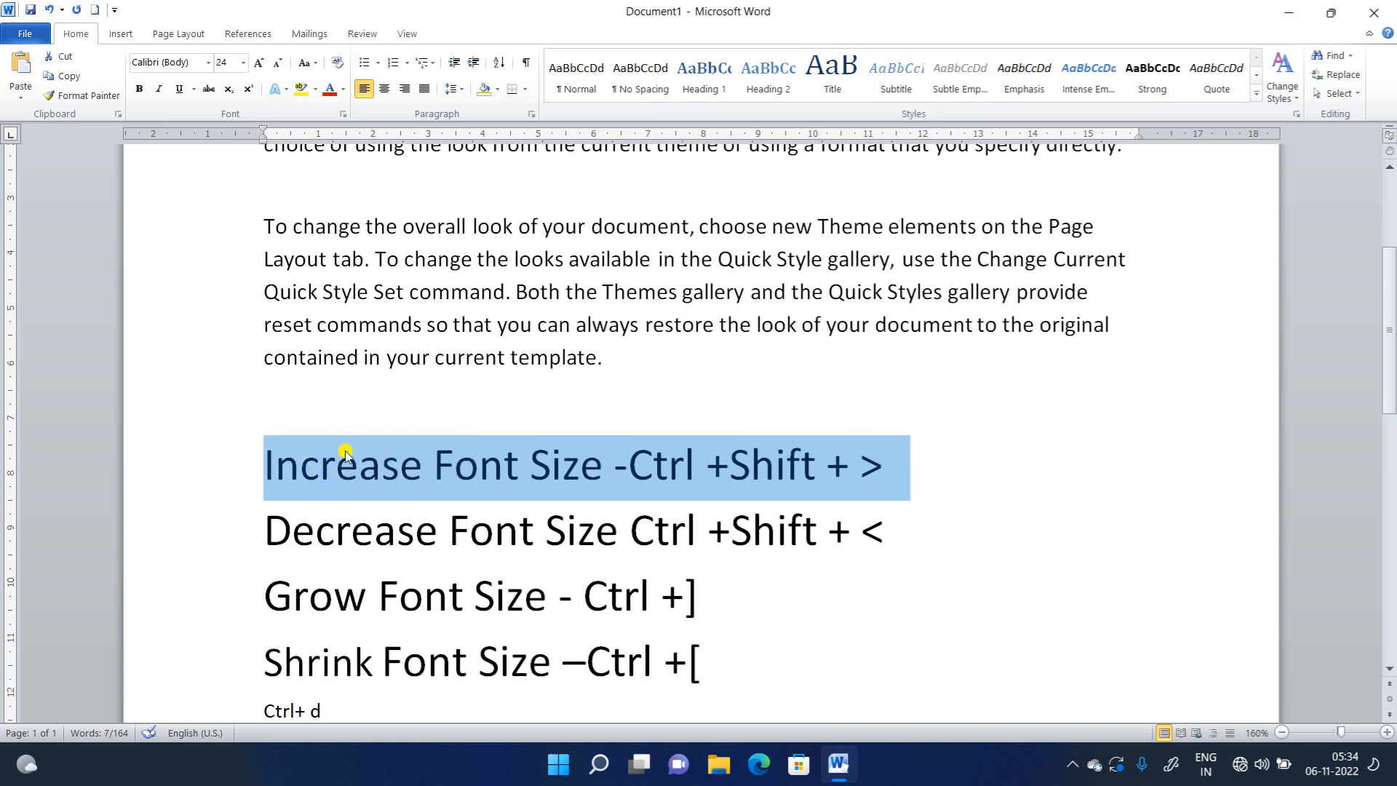
{"action": "key", "text": "ctrl+c"}
{"action": "left_click", "coordinate": [332, 409]}
{"action": "key", "text": "ctrl+v"}
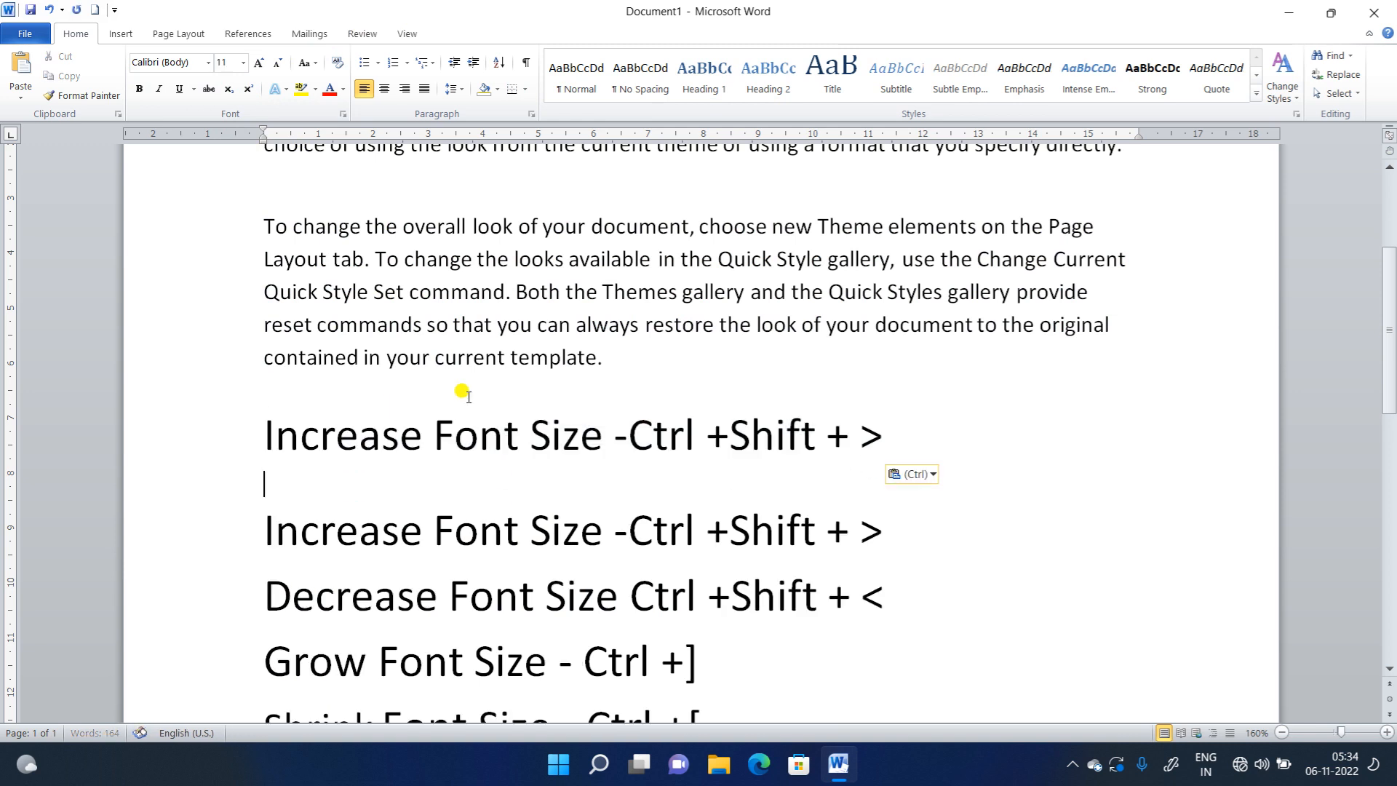
{"action": "left_click_drag", "start_coordinate": [884, 436], "coordinate": [855, 435]}
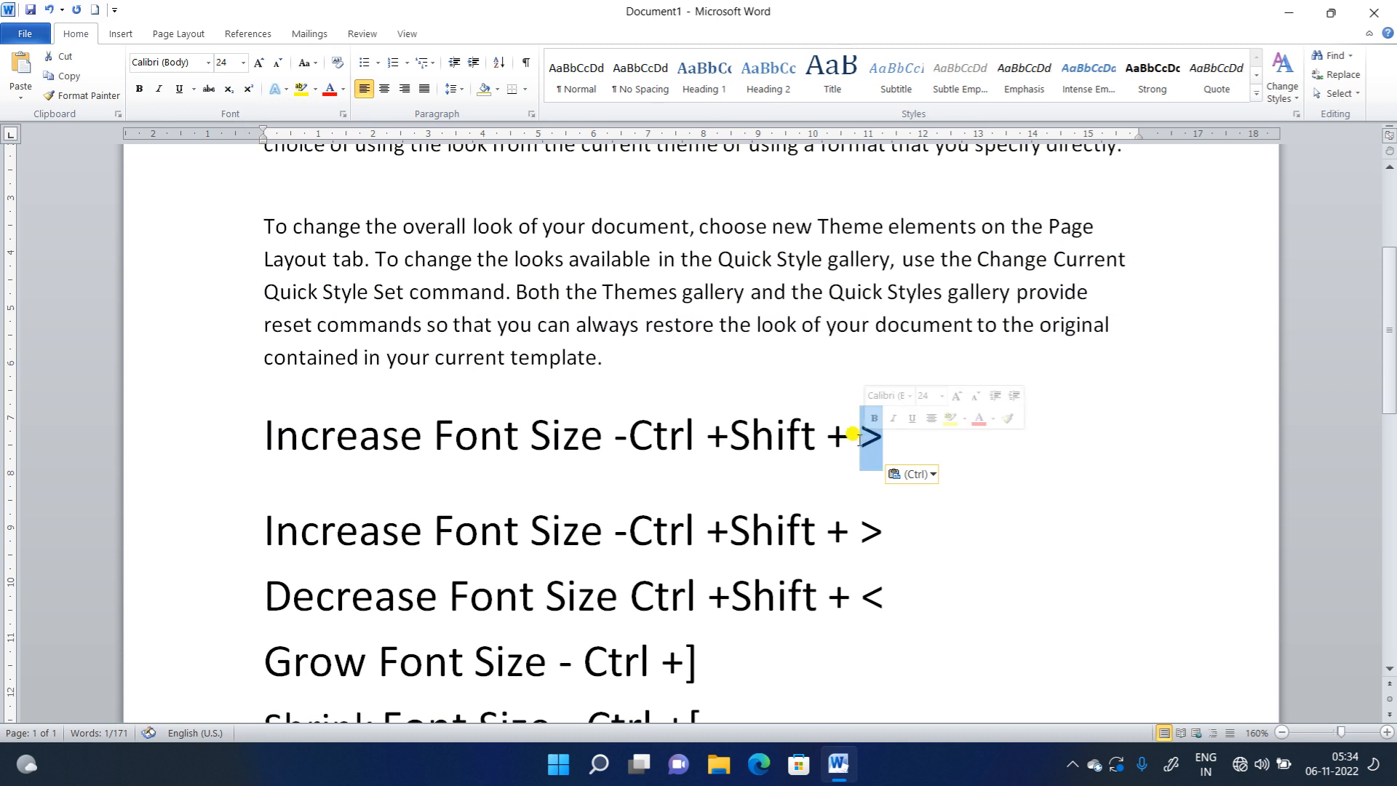
{"action": "type", "text": "P"}
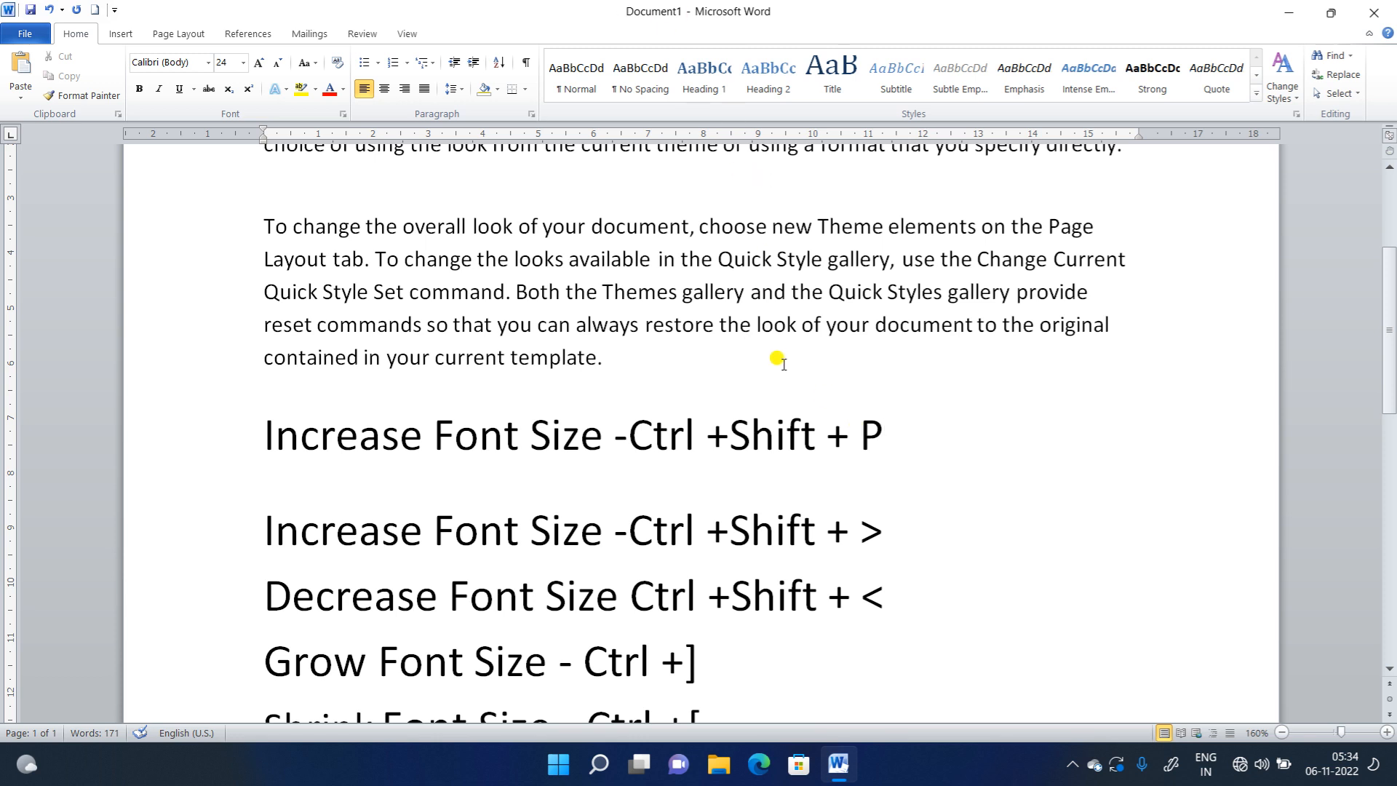
- Try font size 530 on the "To change the overall look" paragraph through the Font dialog, and undo it
{"action": "left_click_drag", "start_coordinate": [603, 357], "coordinate": [273, 226]}
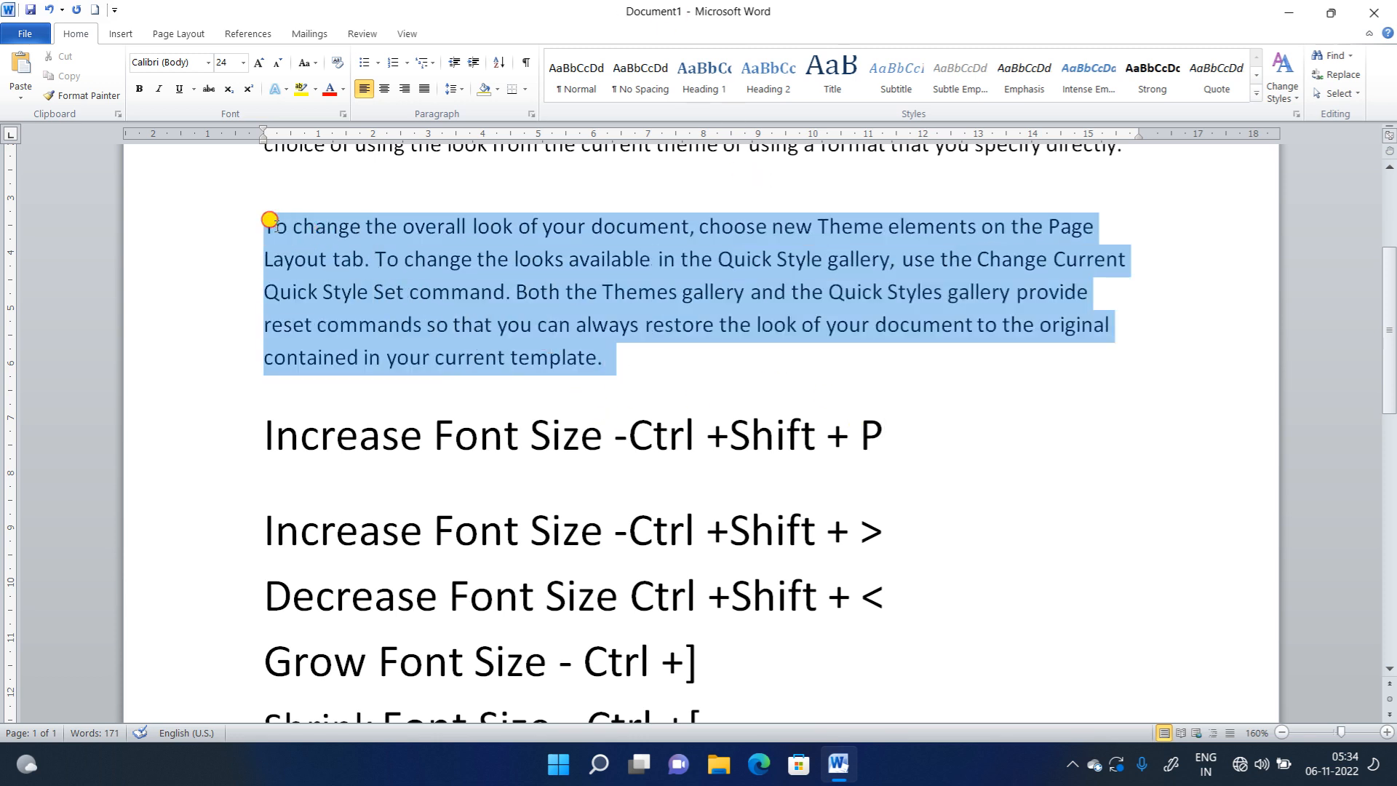
{"action": "key", "text": "ctrl+shift+p"}
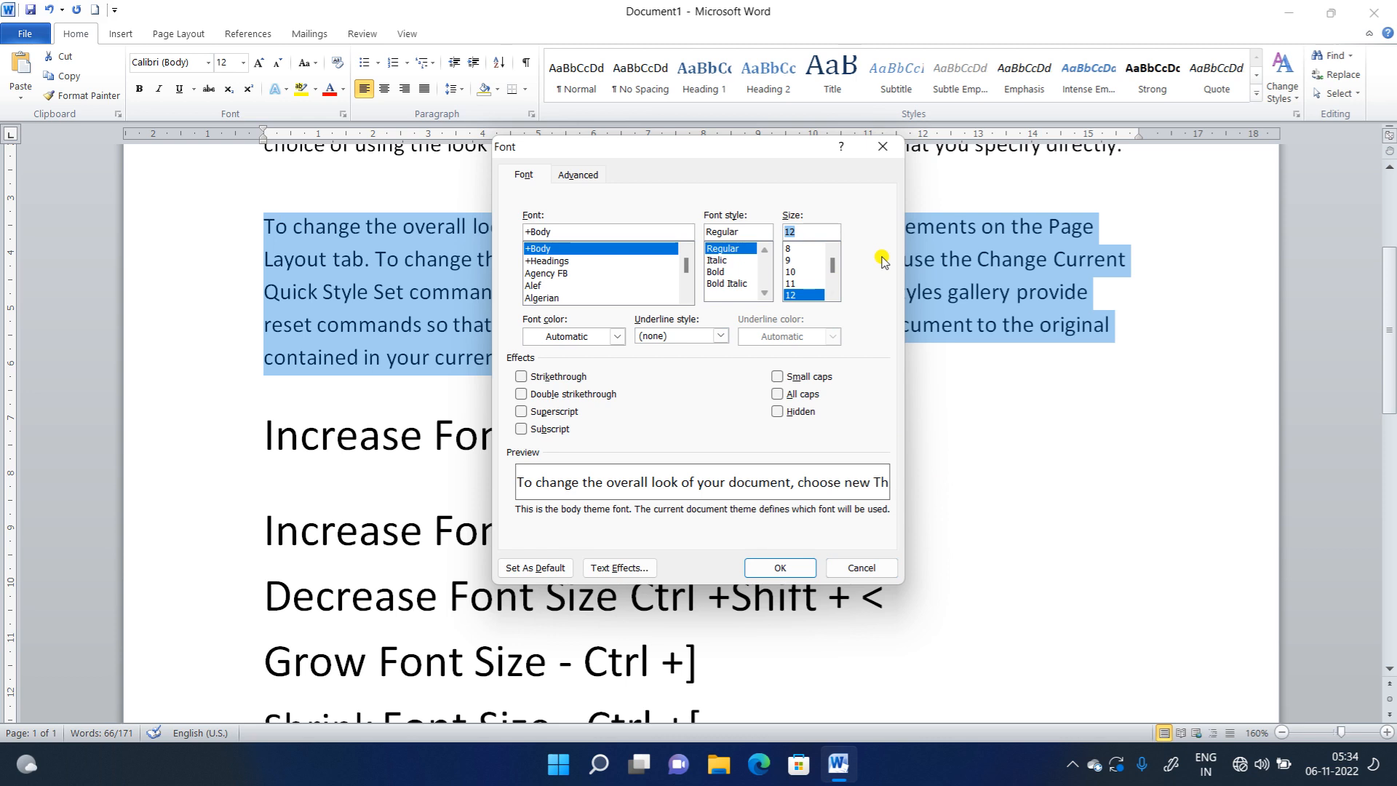
{"action": "type", "text": "530"}
{"action": "key", "text": "Return"}
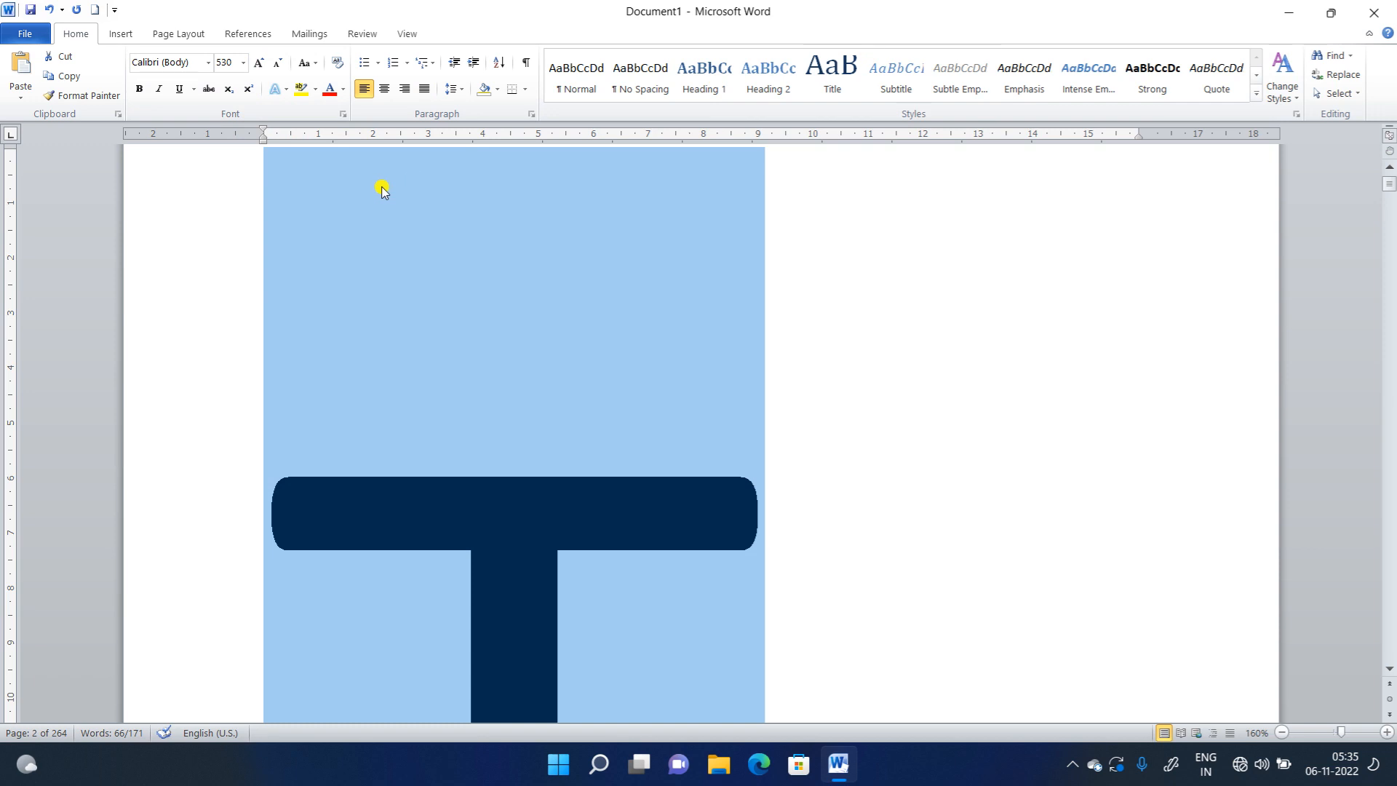
{"action": "left_click", "coordinate": [358, 211]}
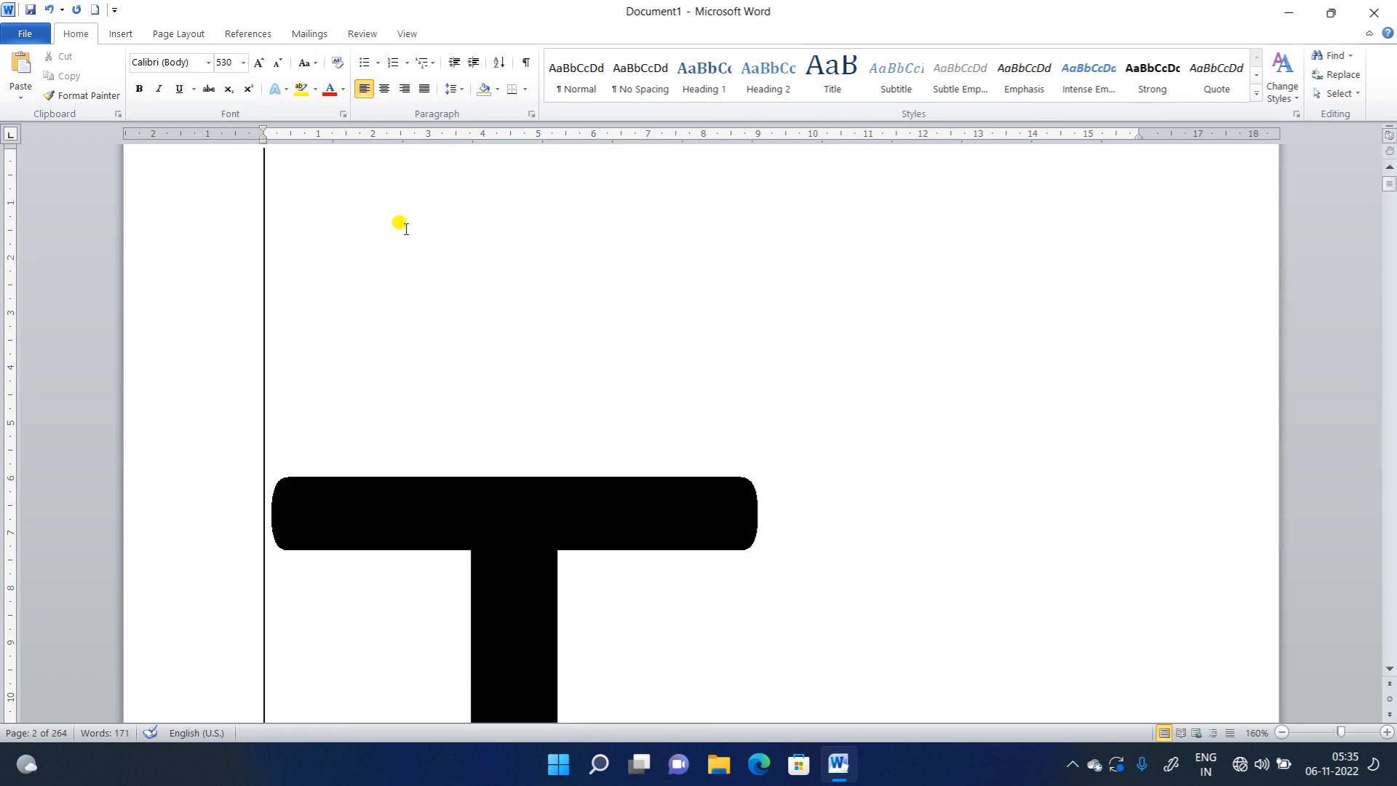
{"action": "key", "text": "ctrl+z"}
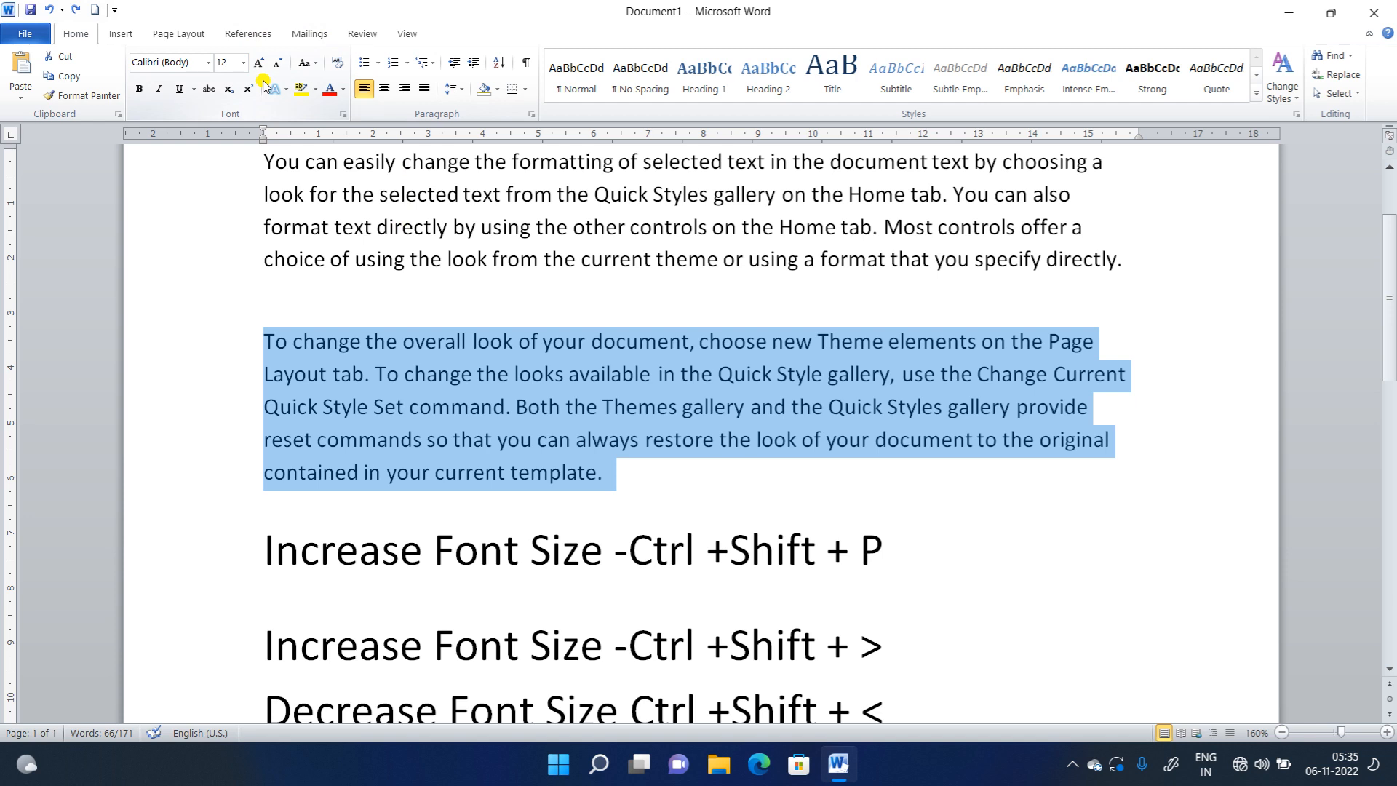
- Set the selected "To change the overall look" paragraph's font size to 1000 in the Font dialog
{"action": "key", "text": "ctrl+shift+p"}
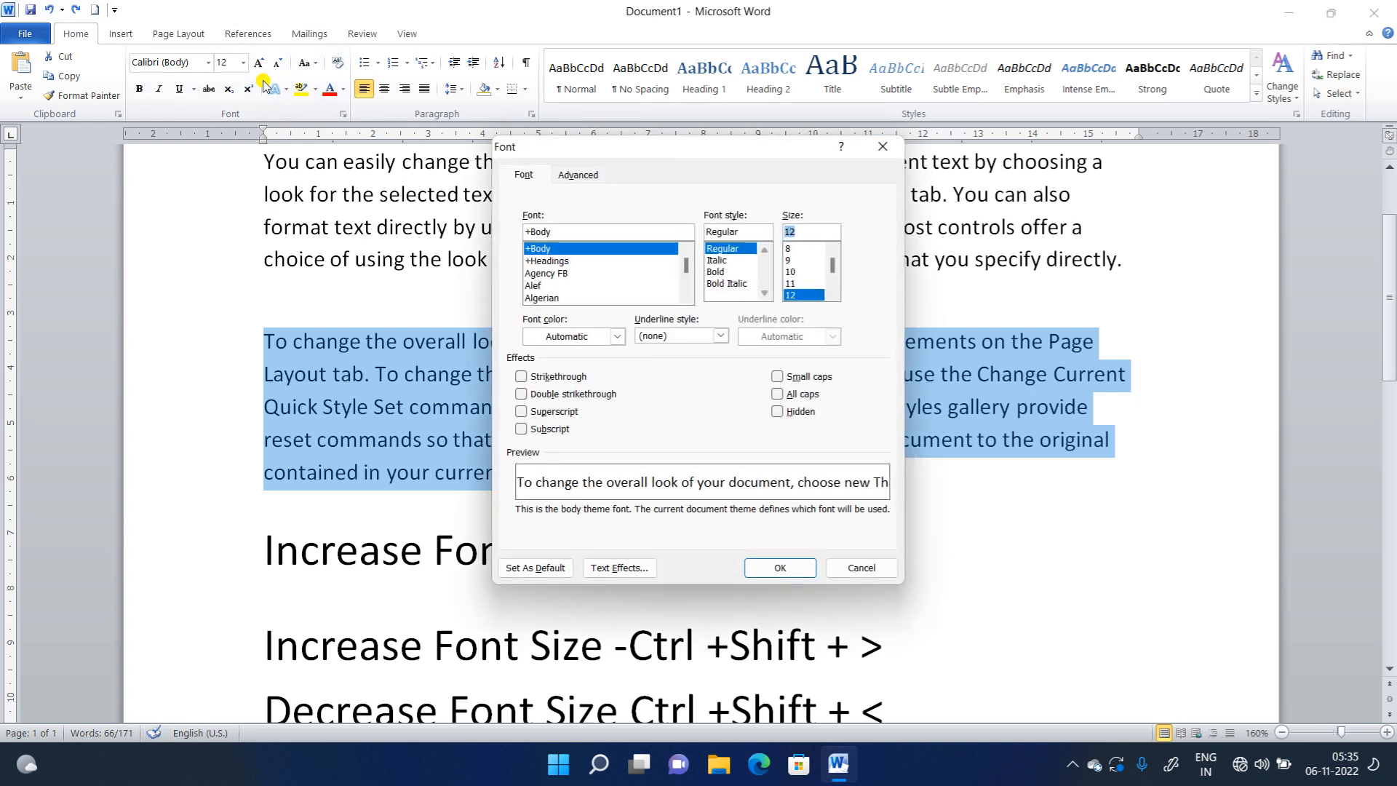
{"action": "type", "text": "1000"}
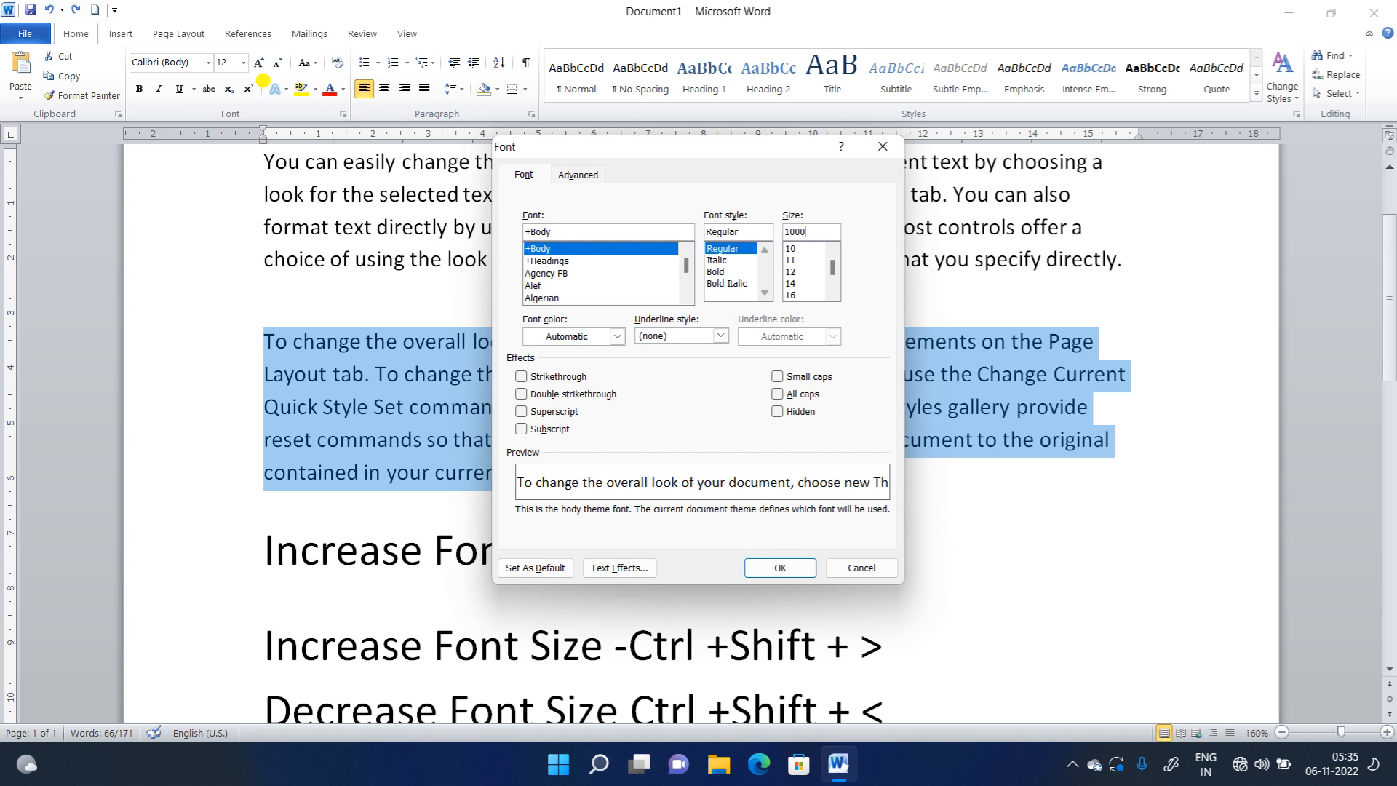
{"action": "key", "text": "Return"}
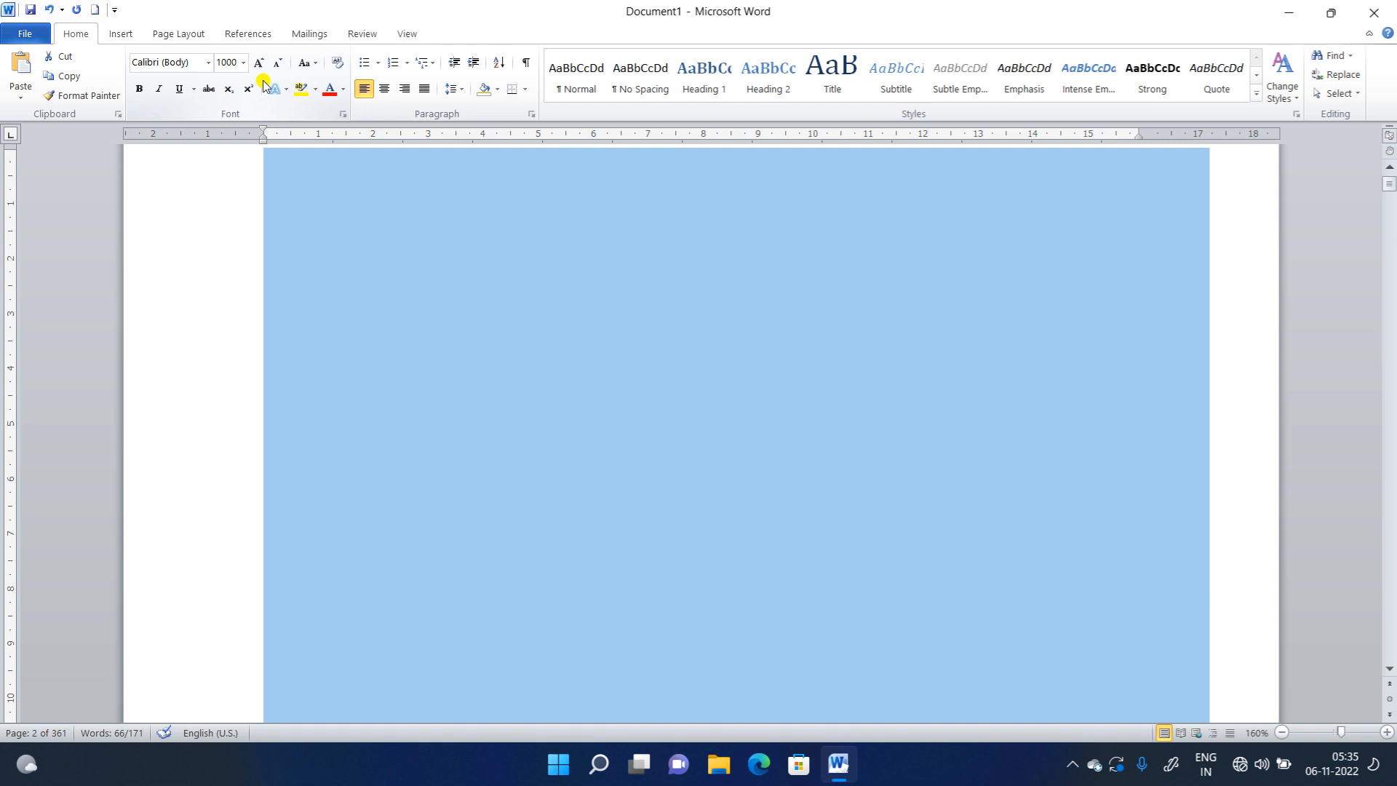
- Reduce the selected paragraph's font size to 5 in the Font dialog
{"action": "key", "text": "ctrl+d"}
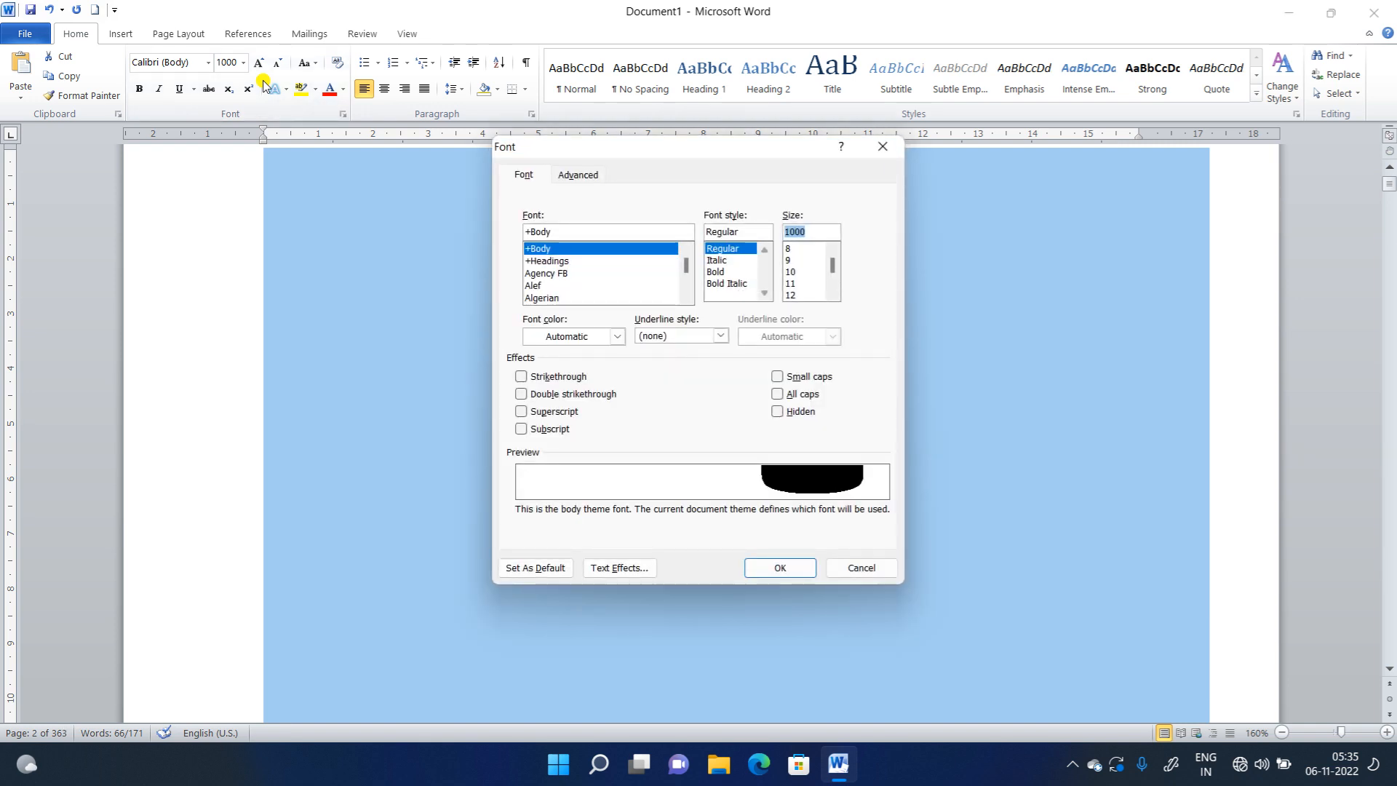
{"action": "type", "text": "5"}
{"action": "key", "text": "Return"}
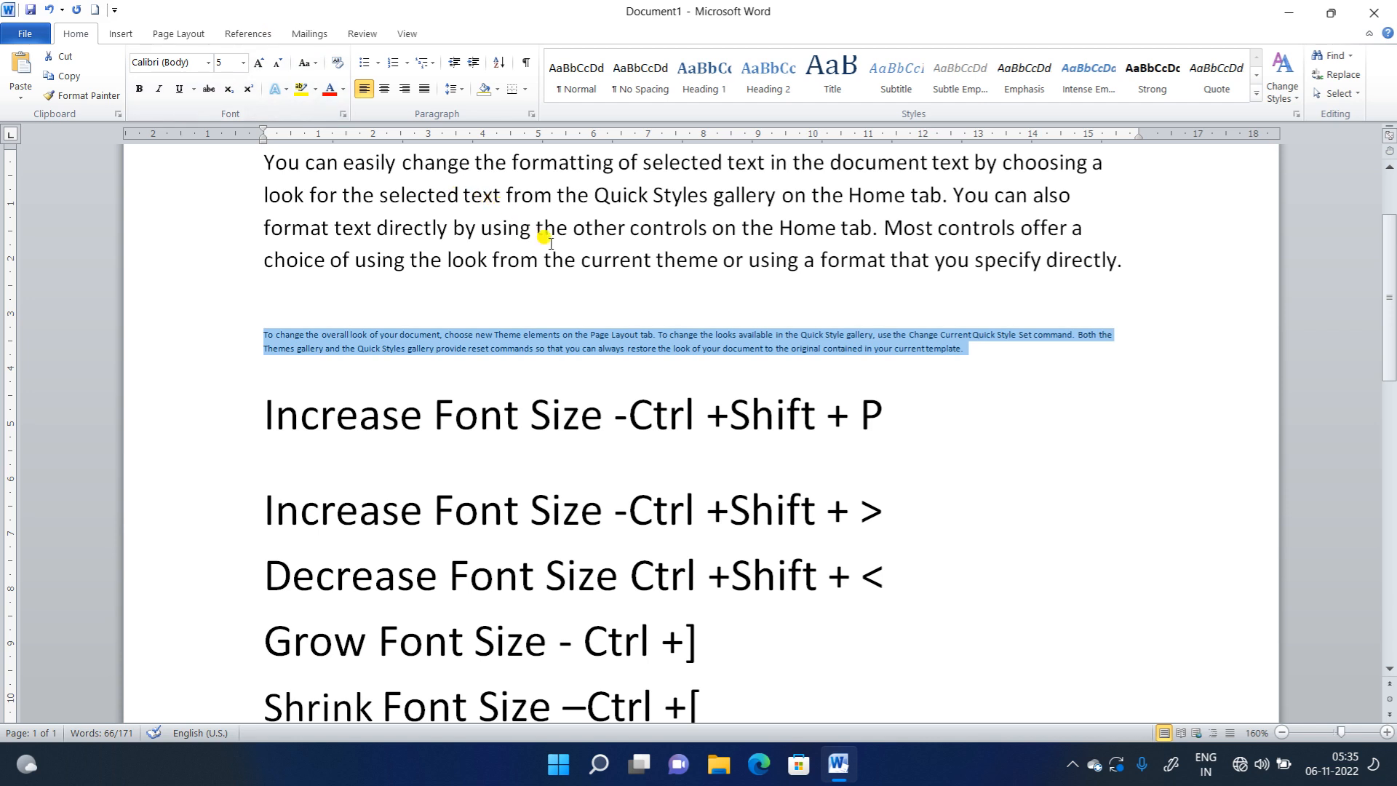
- Delete the selected size-5 paragraph and the lines from "Ctrl+ d" through "72" below the shortcut list
{"action": "scroll", "coordinate": [549, 251], "scroll_direction": "down", "scroll_amount": 2}
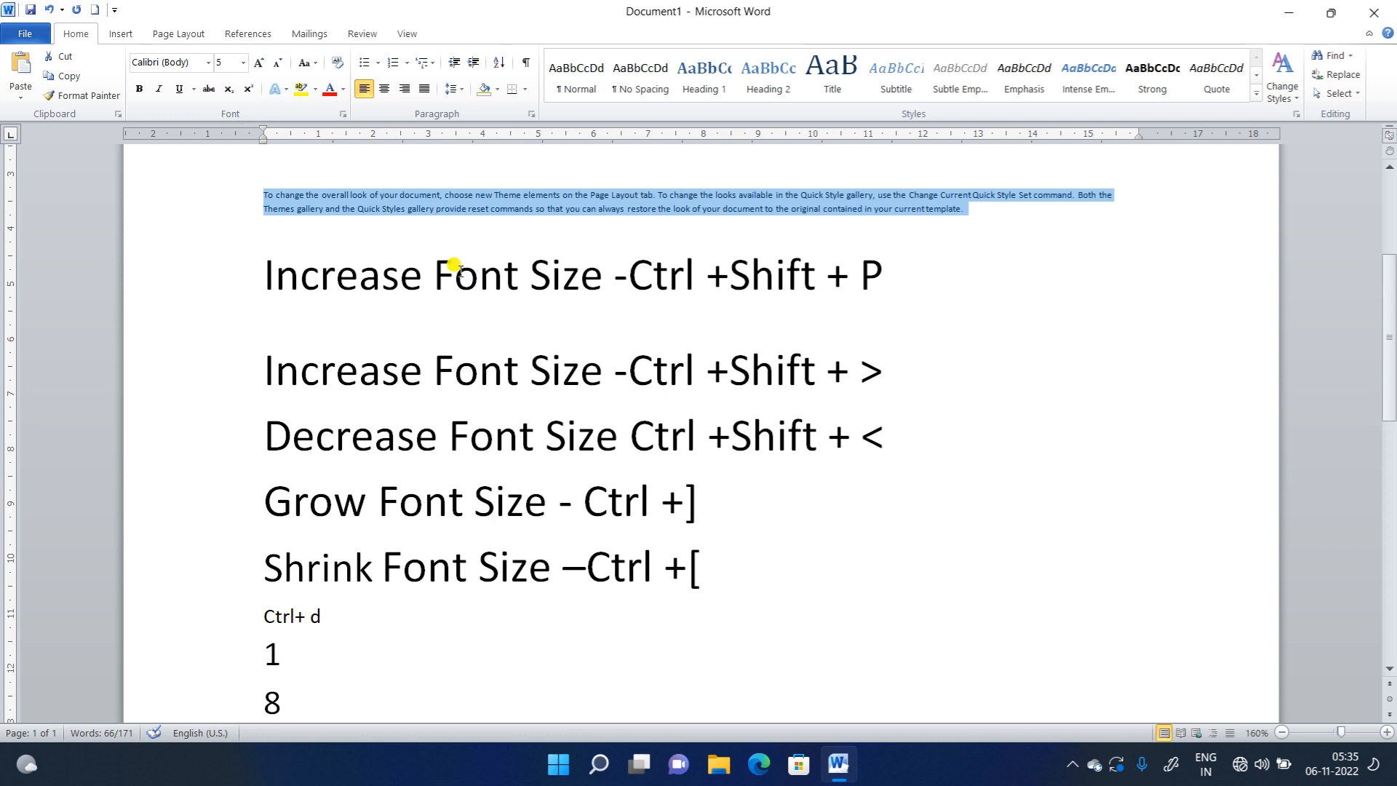
{"action": "key", "text": "Delete"}
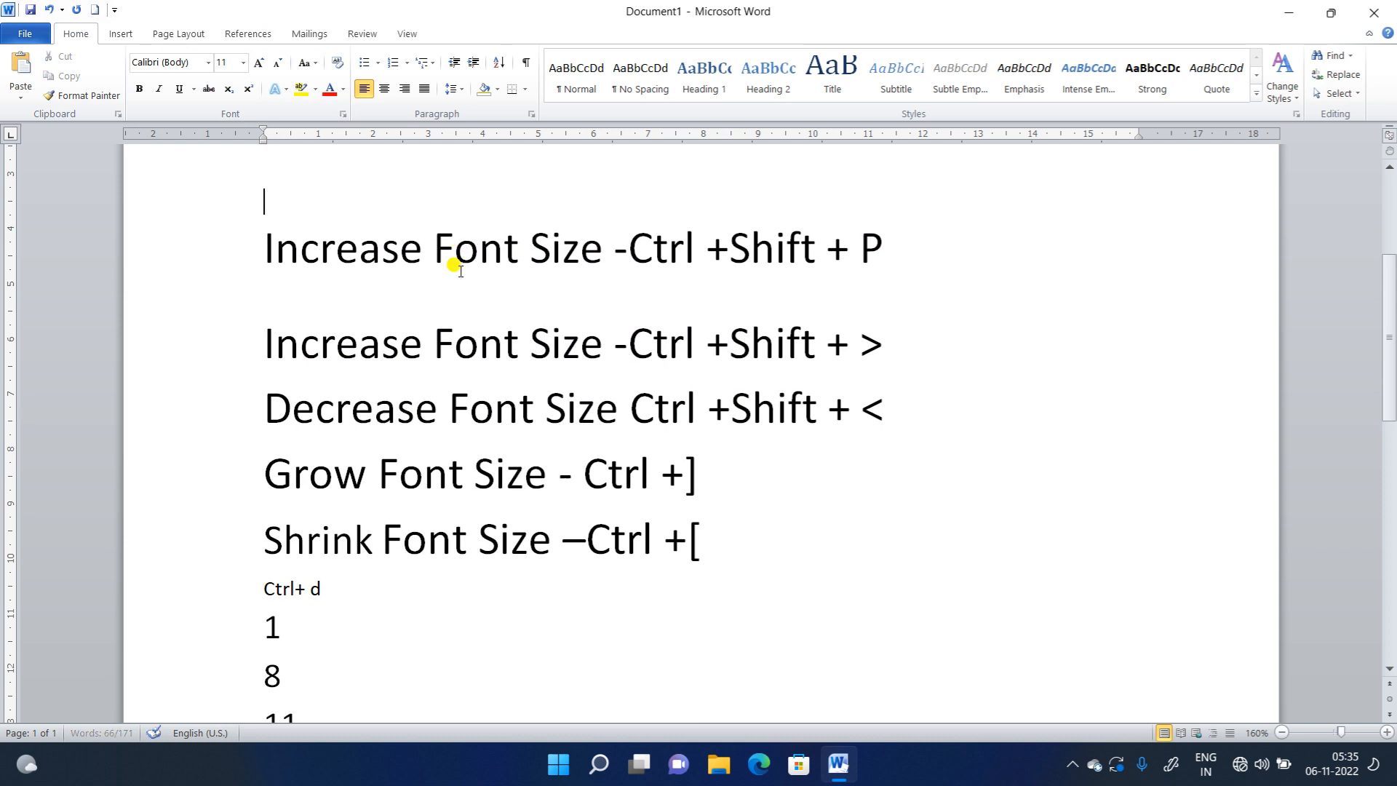
{"action": "left_click_drag", "start_coordinate": [219, 583], "coordinate": [260, 675]}
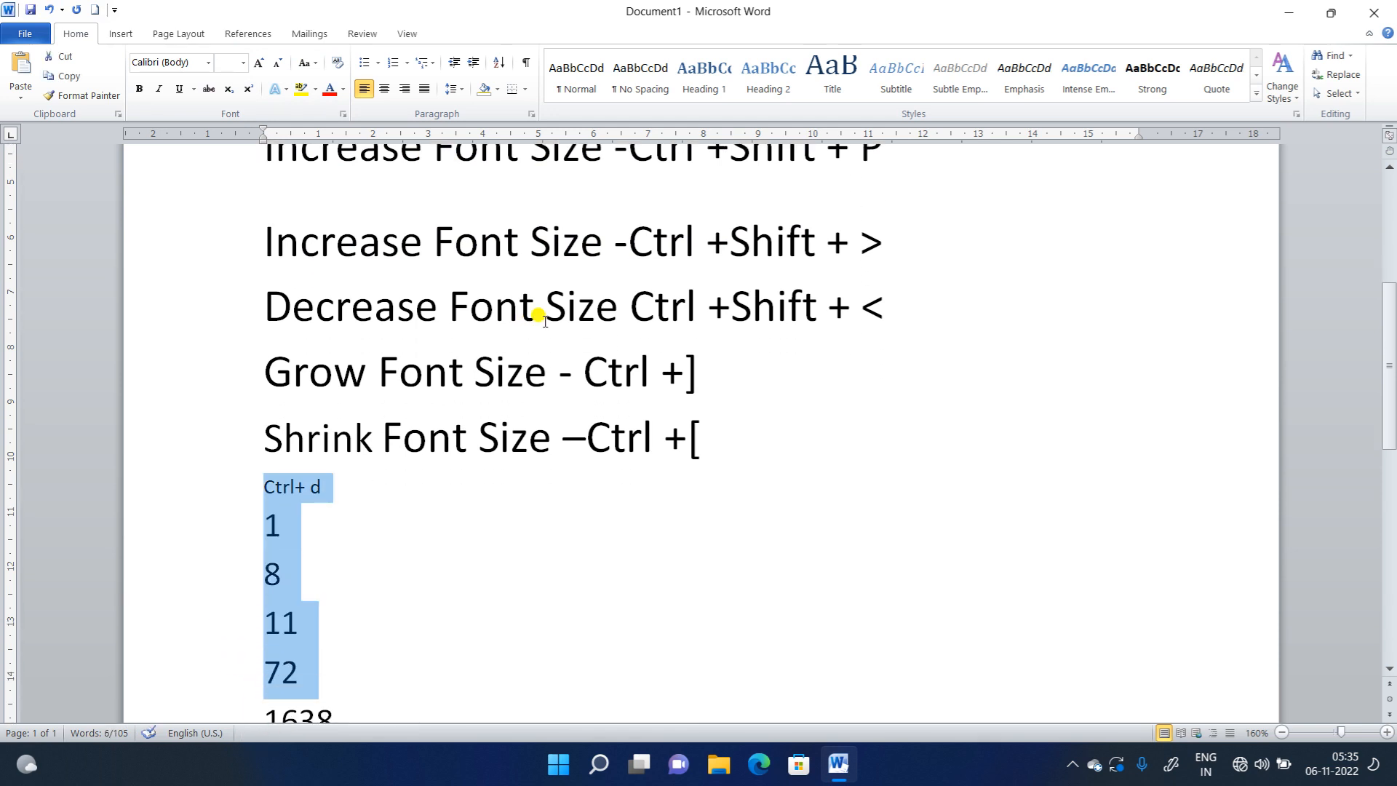
{"action": "scroll", "coordinate": [597, 335], "scroll_direction": "up", "scroll_amount": 5}
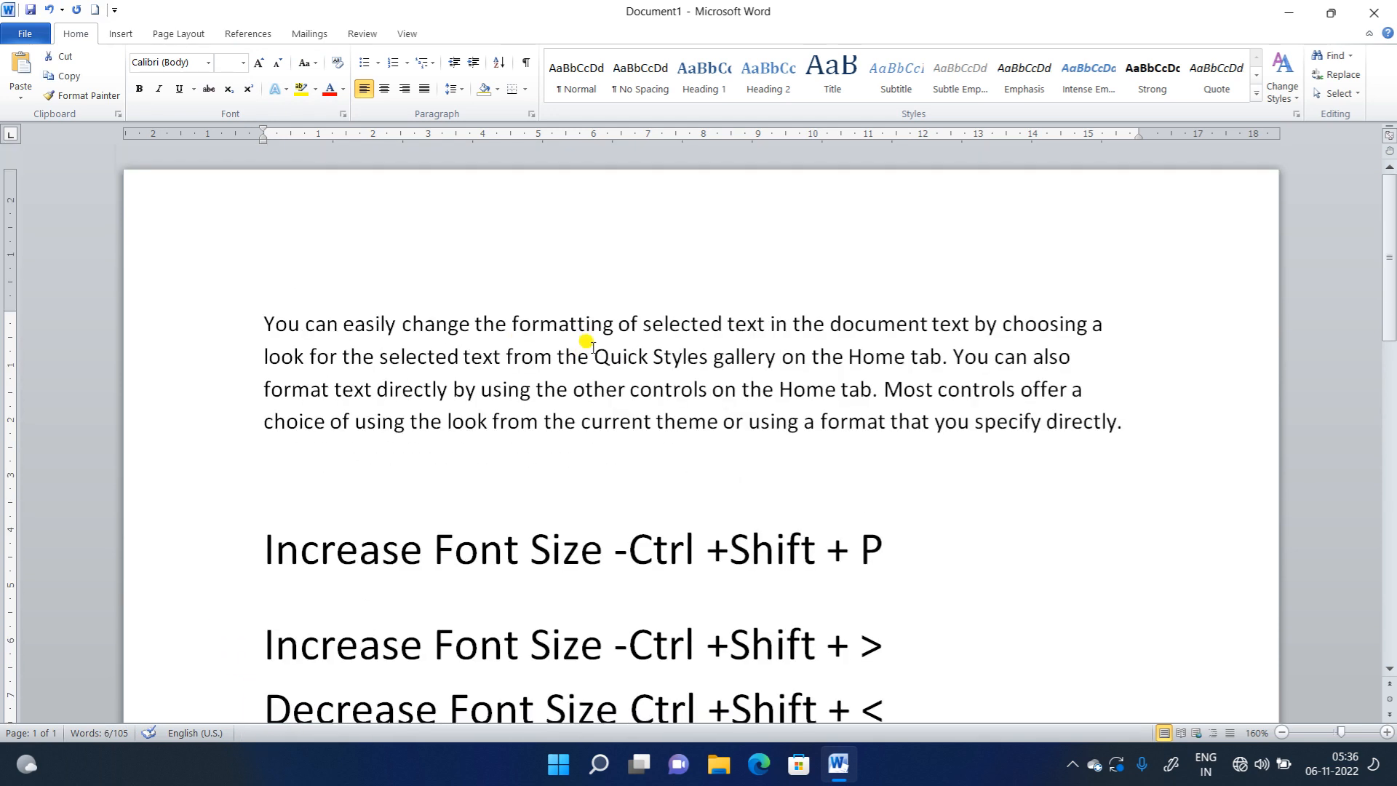
{"action": "key", "text": "Delete"}
{"action": "scroll", "coordinate": [593, 280], "scroll_direction": "up", "scroll_amount": 3}
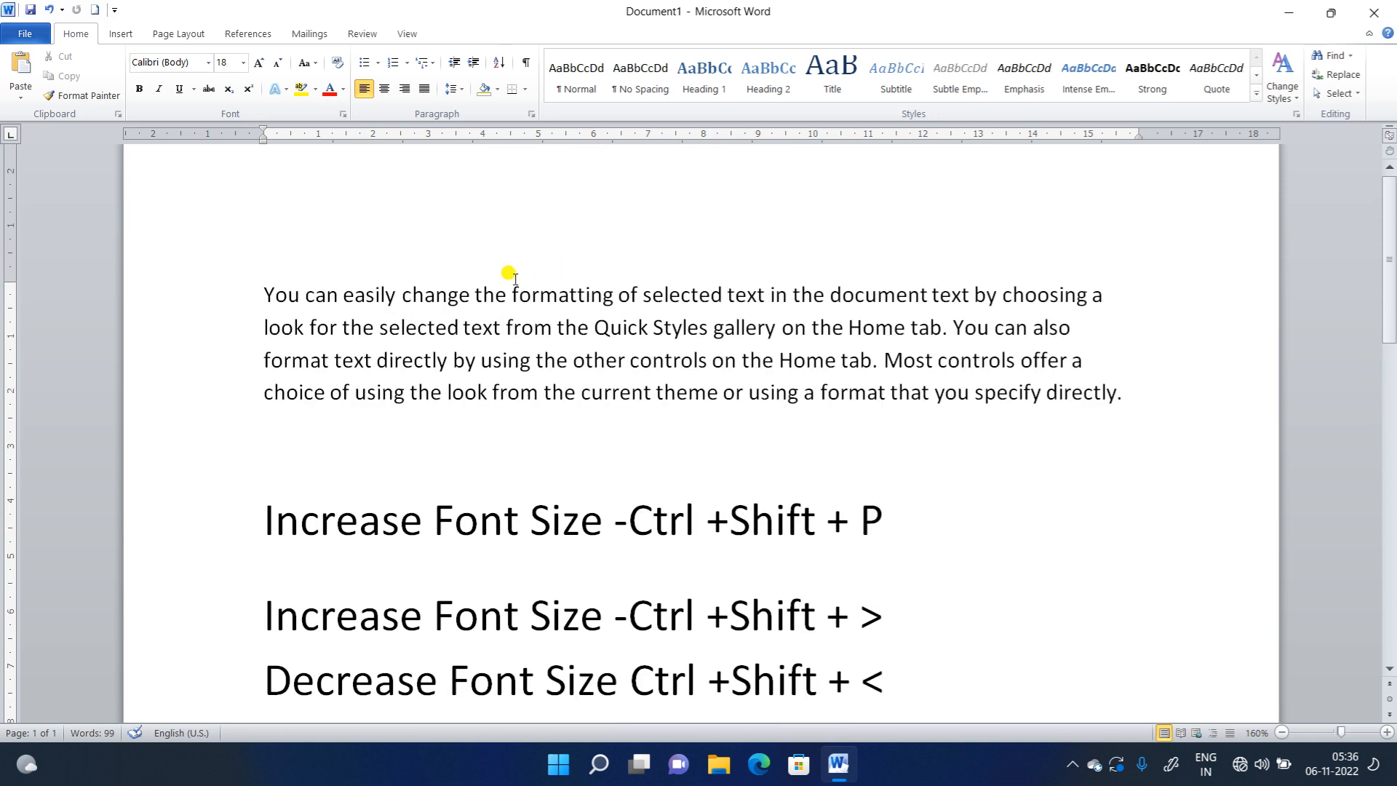
- Enlarge the "You can easily change the formatting" paragraph to size 16 with Grow Font, and reduce it to 11 with Shrink Font
{"action": "left_click_drag", "start_coordinate": [264, 295], "coordinate": [1104, 391]}
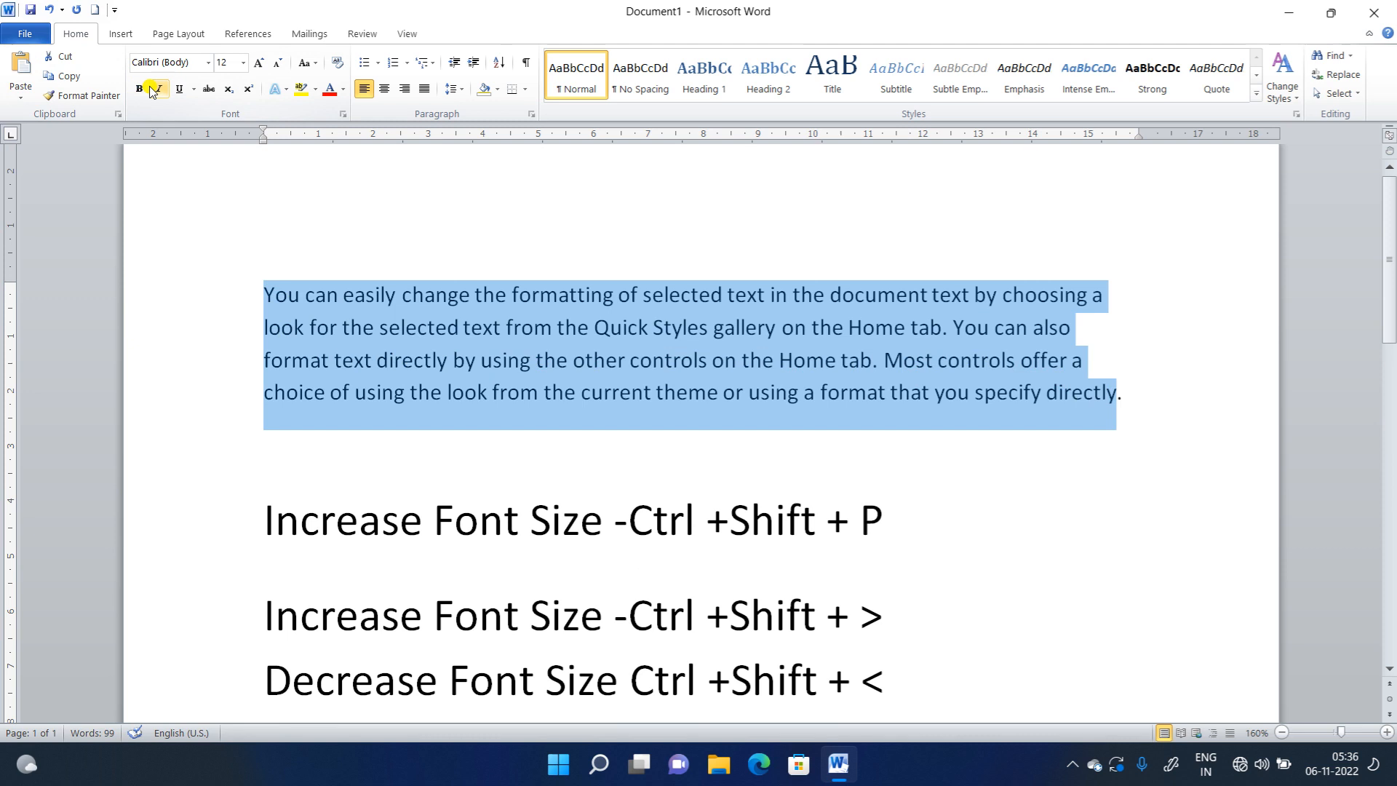
{"action": "left_click", "coordinate": [260, 64]}
{"action": "left_click", "coordinate": [260, 64]}
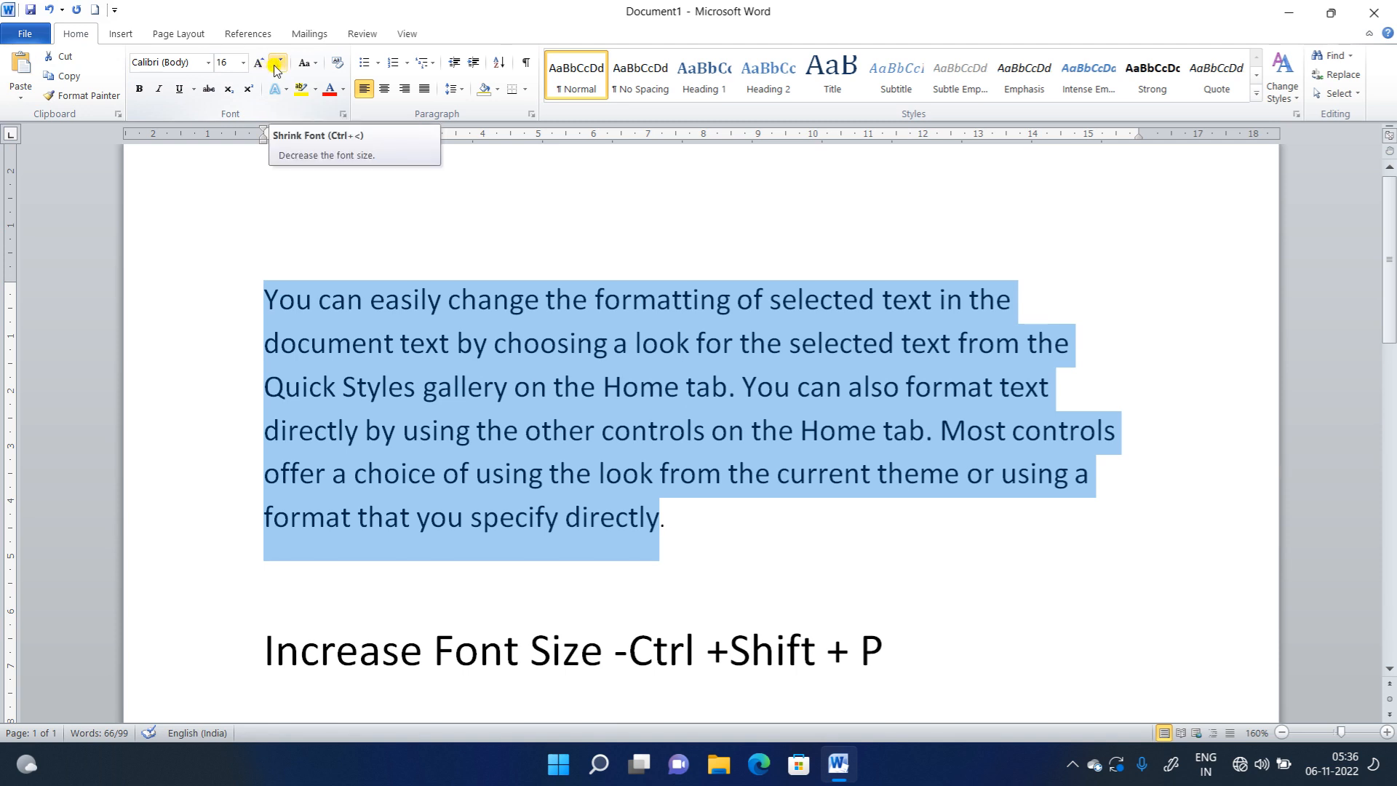
{"action": "left_click", "coordinate": [276, 69]}
{"action": "left_click", "coordinate": [276, 69]}
{"action": "left_click", "coordinate": [276, 69]}
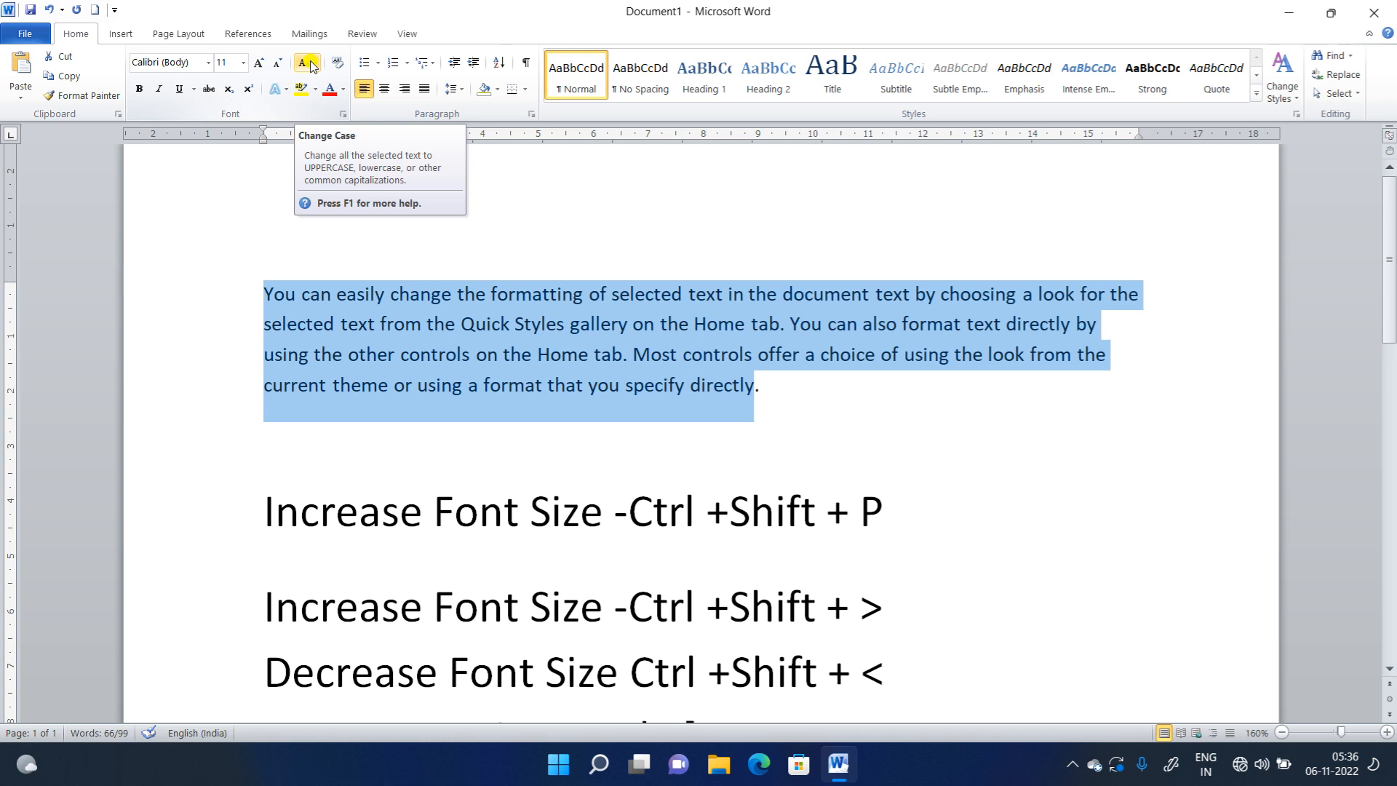
- Delete the selected paragraph and generate sample paragraphs in its place with =rand()
{"action": "key", "text": "Delete"}
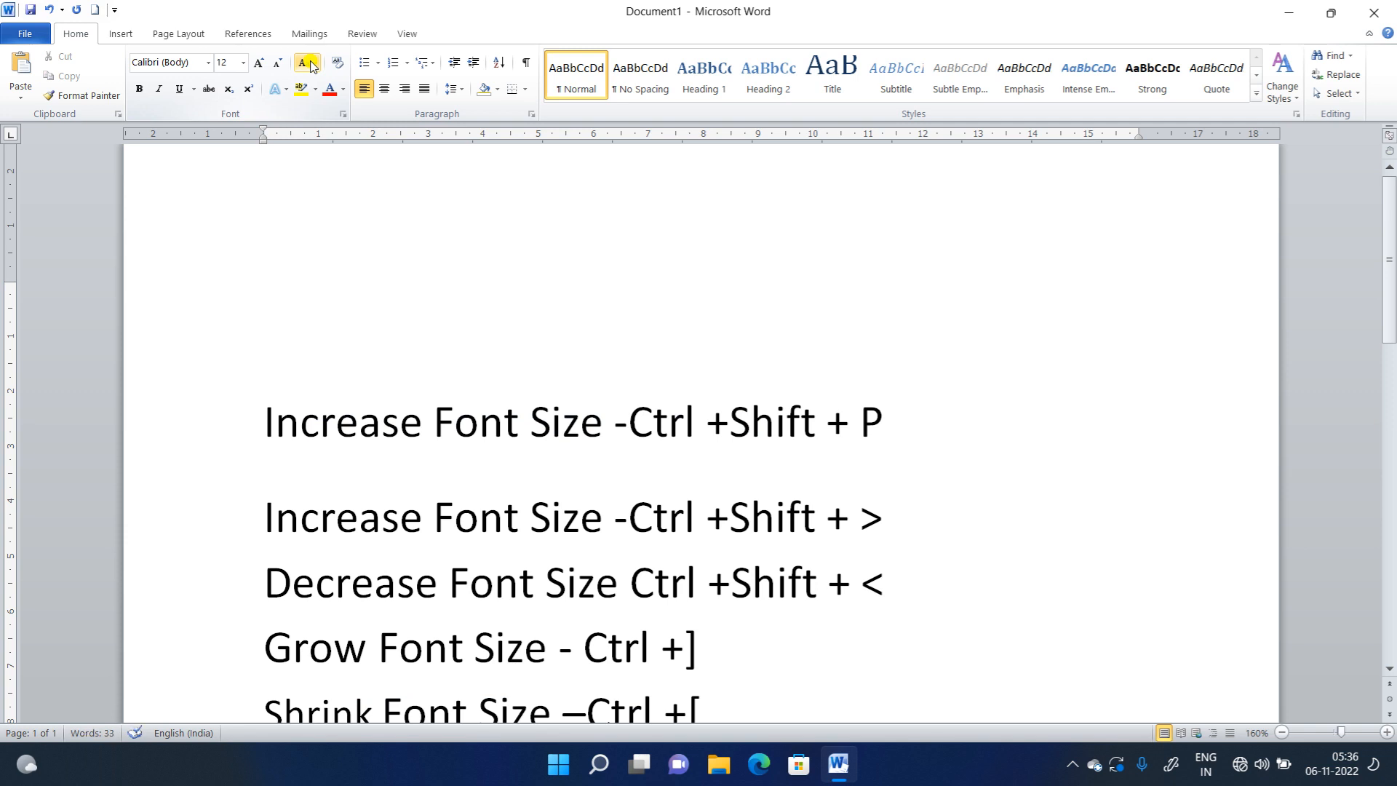
{"action": "type", "text": "=rand()"}
{"action": "key", "text": "Return"}
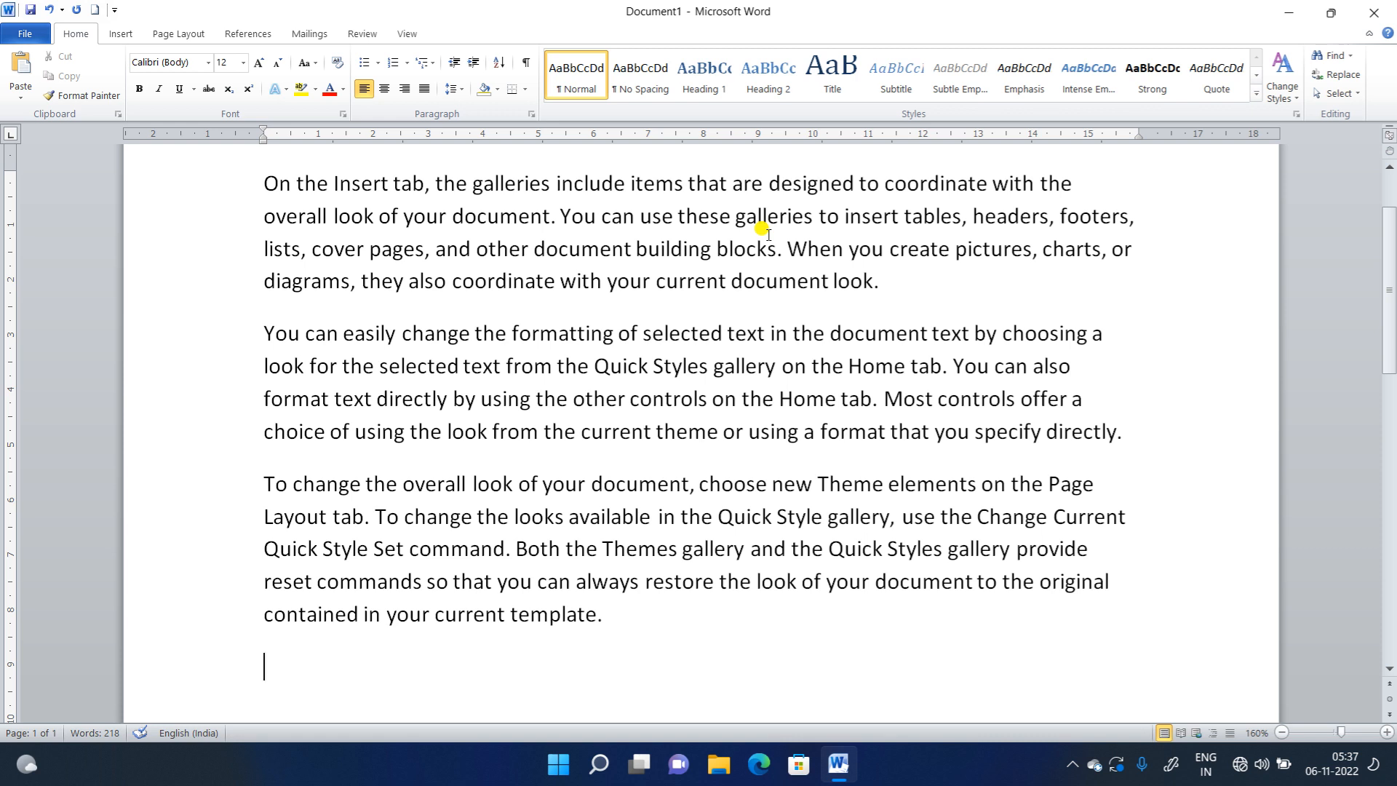
- Add a new line below the "On the Insert tab" paragraph and enter "ON THE INSERT TAB, THE GALLERIS" in capitals
{"action": "left_click_drag", "start_coordinate": [895, 280], "coordinate": [256, 194]}
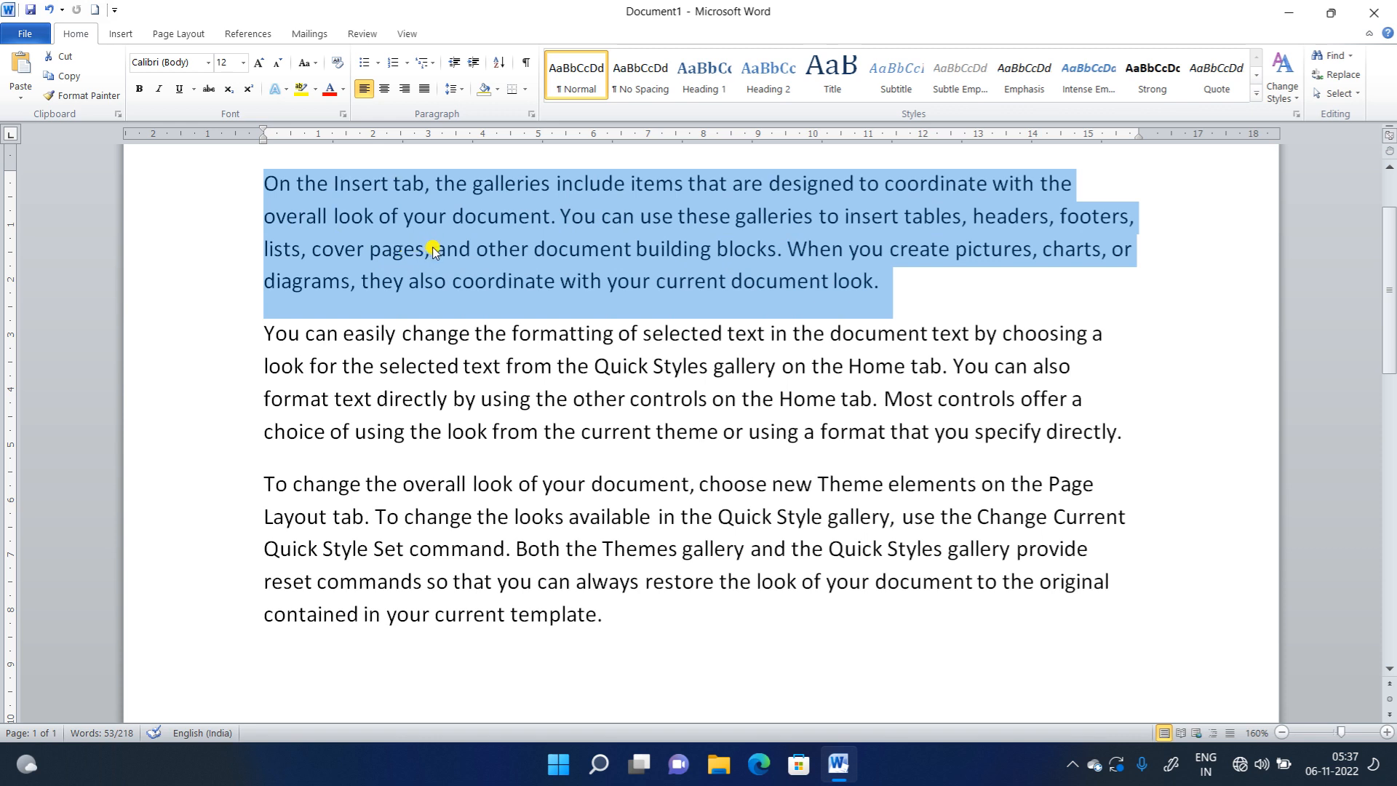
{"action": "left_click", "coordinate": [624, 648]}
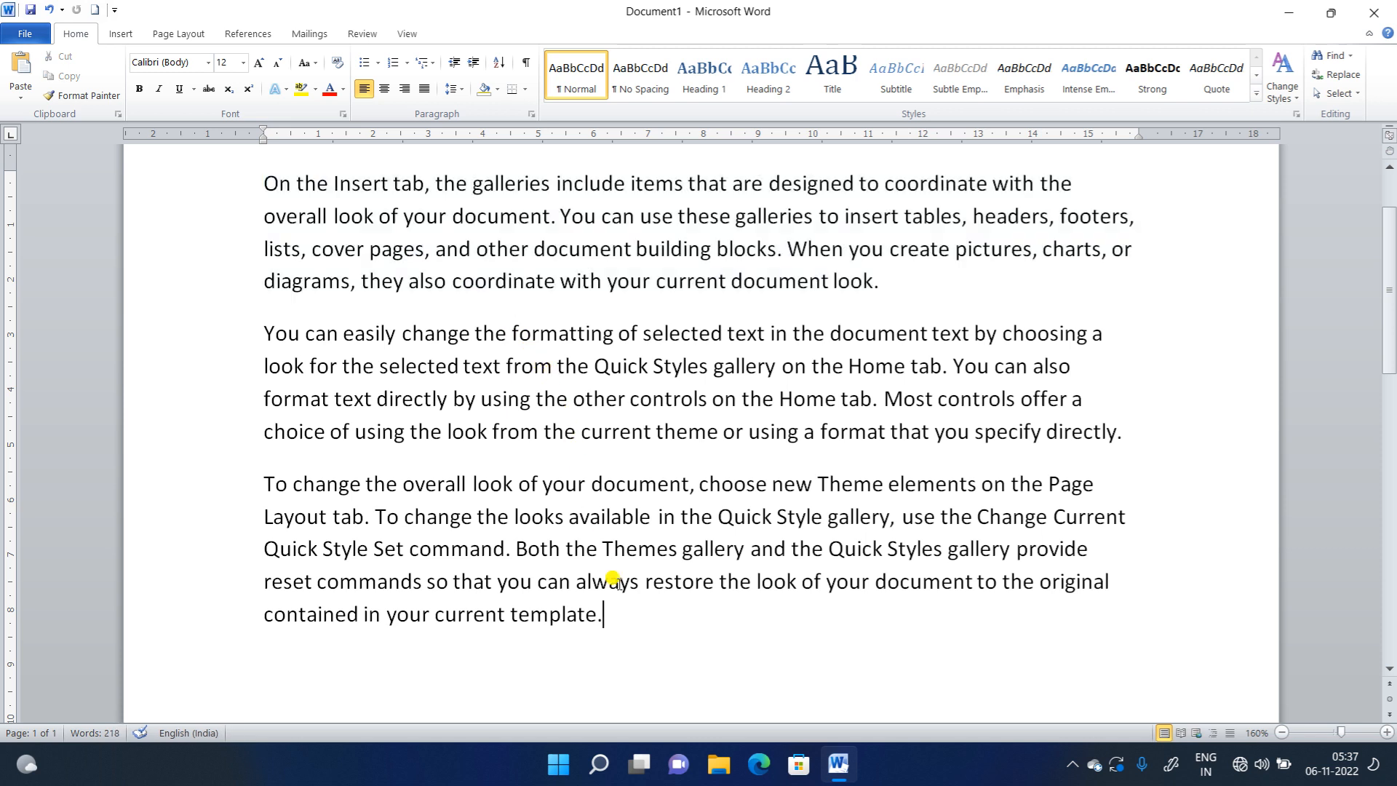
{"action": "key", "text": "Return"}
{"action": "left_click_drag", "start_coordinate": [926, 297], "coordinate": [266, 182]}
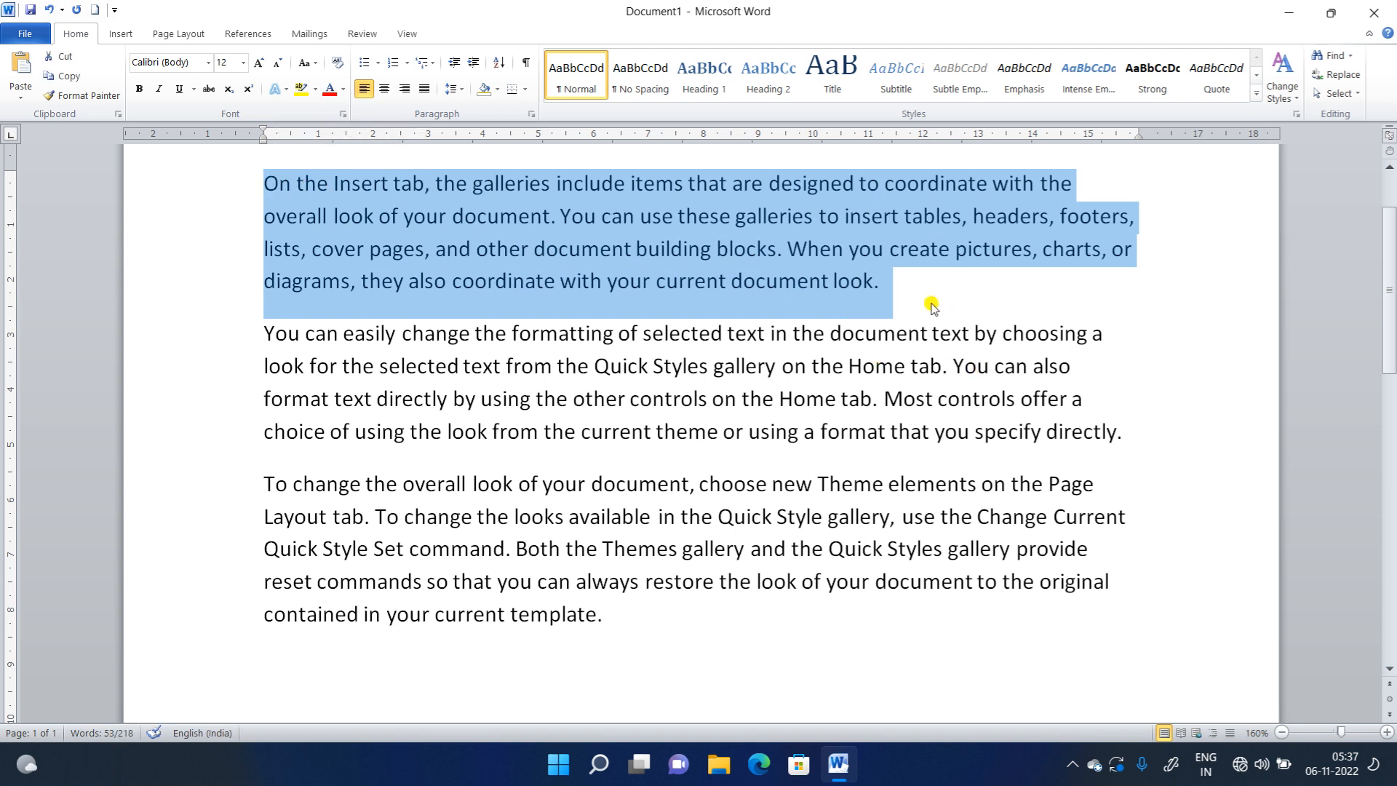
{"action": "left_click", "coordinate": [928, 300]}
{"action": "key", "text": "Return"}
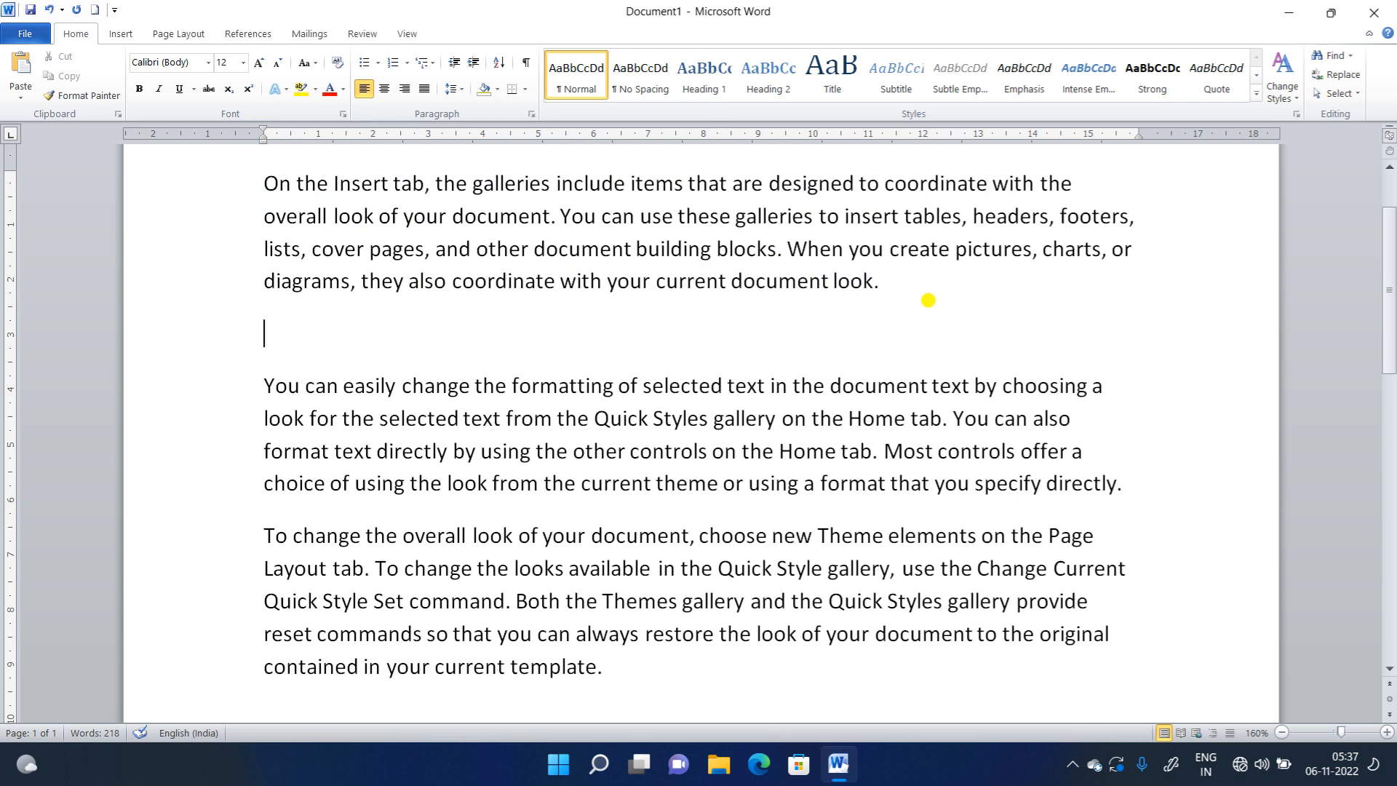
{"action": "type", "text": "ON THE INSERT TA"}
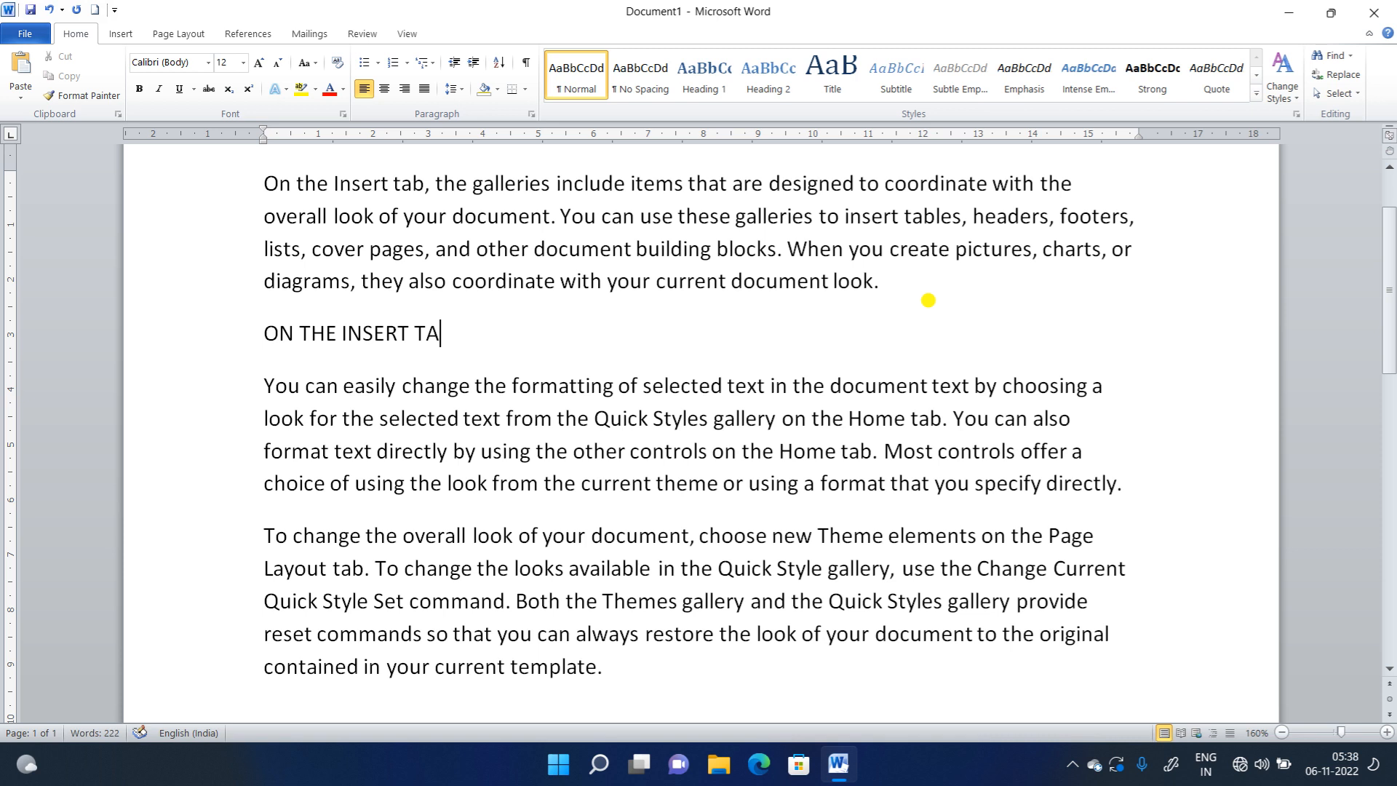
{"action": "type", "text": "B, THE GALLERIS"}
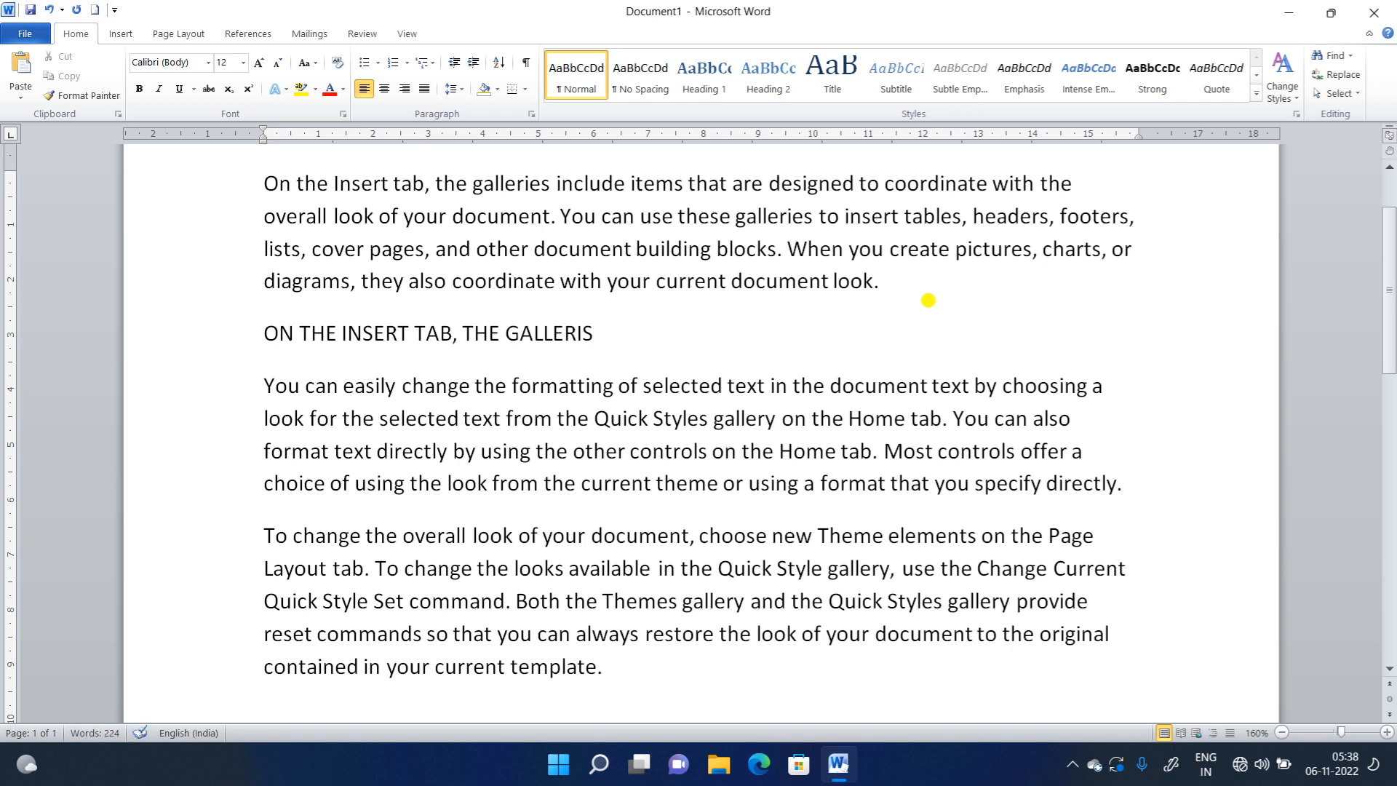
- Delete the text "ON THE INSERT TAB, THE GALLERIS" from the line below the first paragraph
{"action": "key", "text": "BackSpace"}
{"action": "key", "text": "BackSpace"}
{"action": "key", "text": "BackSpace"}
{"action": "key", "text": "BackSpace"}
{"action": "key", "text": "BackSpace"}
{"action": "key", "text": "BackSpace"}
{"action": "key", "text": "BackSpace"}
{"action": "key", "text": "BackSpace"}
{"action": "key", "text": "BackSpace"}
{"action": "key", "text": "BackSpace"}
{"action": "key", "text": "BackSpace"}
{"action": "key", "text": "BackSpace"}
{"action": "key", "text": "BackSpace"}
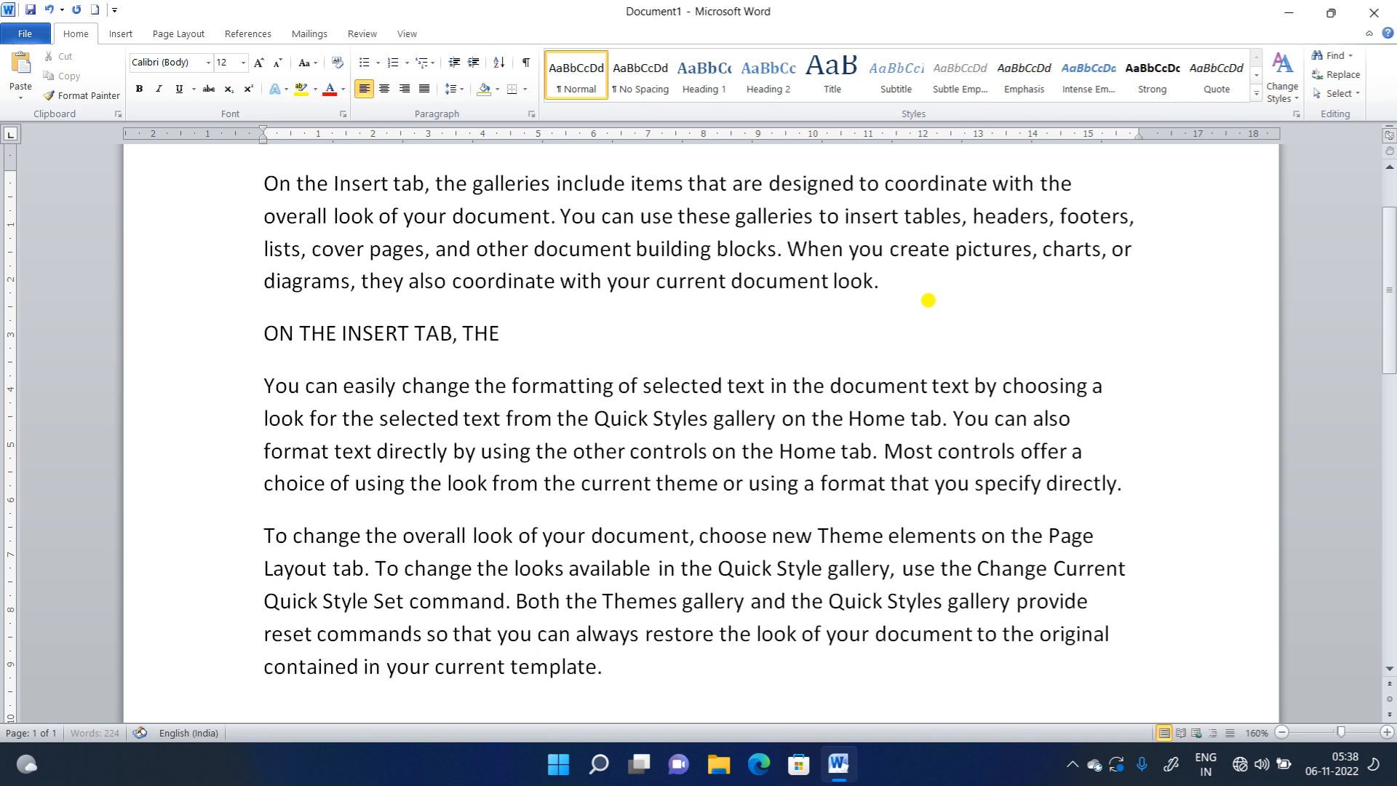
{"action": "key", "text": "BackSpace"}
{"action": "key", "text": "BackSpace"}
{"action": "key", "text": "BackSpace"}
{"action": "key", "text": "BackSpace"}
{"action": "key", "text": "BackSpace"}
{"action": "key", "text": "BackSpace"}
{"action": "key", "text": "BackSpace"}
{"action": "key", "text": "BackSpace"}
{"action": "key", "text": "BackSpace"}
{"action": "key", "text": "BackSpace"}
{"action": "key", "text": "BackSpace"}
{"action": "key", "text": "BackSpace"}
{"action": "key", "text": "BackSpace"}
{"action": "key", "text": "BackSpace"}
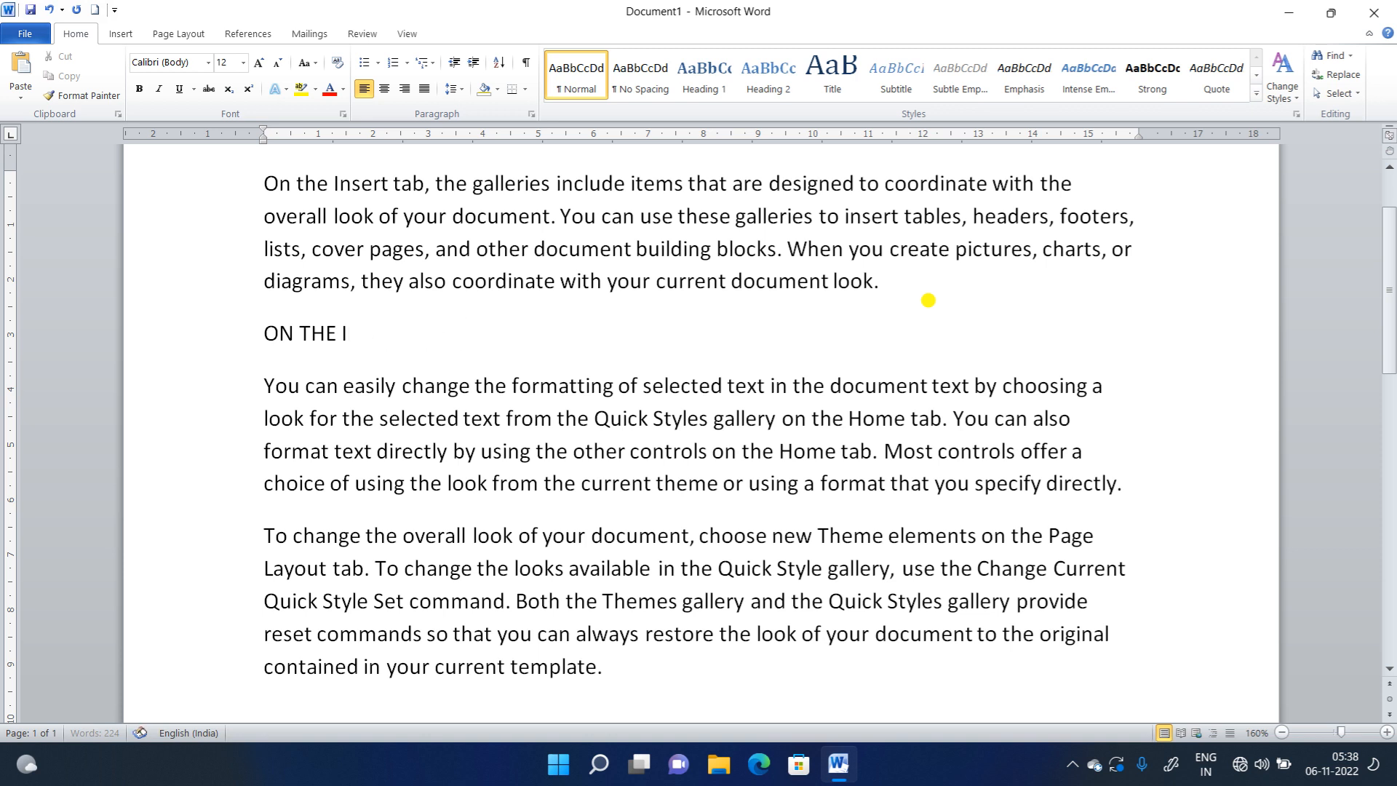
{"action": "key", "text": "BackSpace"}
{"action": "key", "text": "BackSpace"}
{"action": "key", "text": "BackSpace"}
{"action": "key", "text": "BackSpace"}
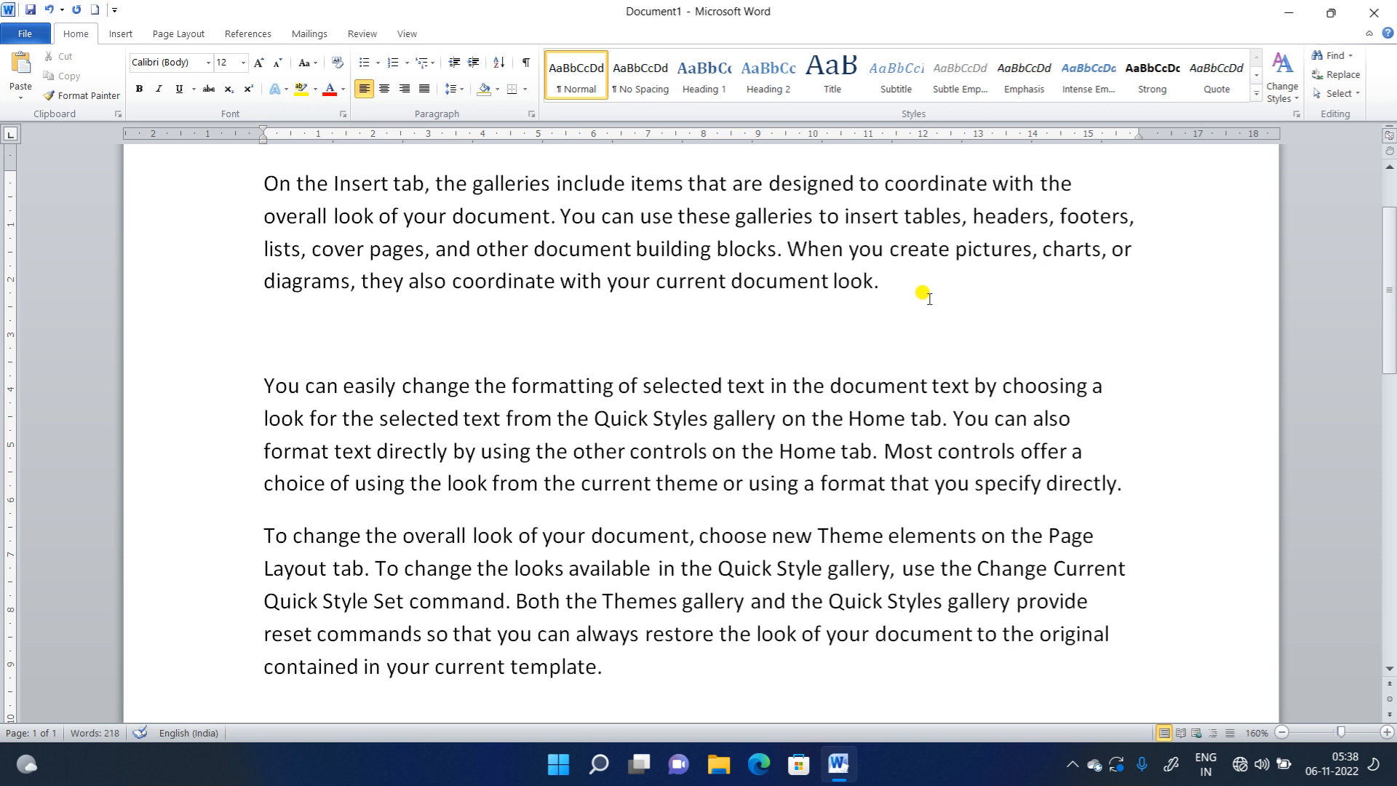
- Format the whole "On the Insert tab" paragraph as all capitals
{"action": "left_click_drag", "start_coordinate": [878, 287], "coordinate": [275, 181]}
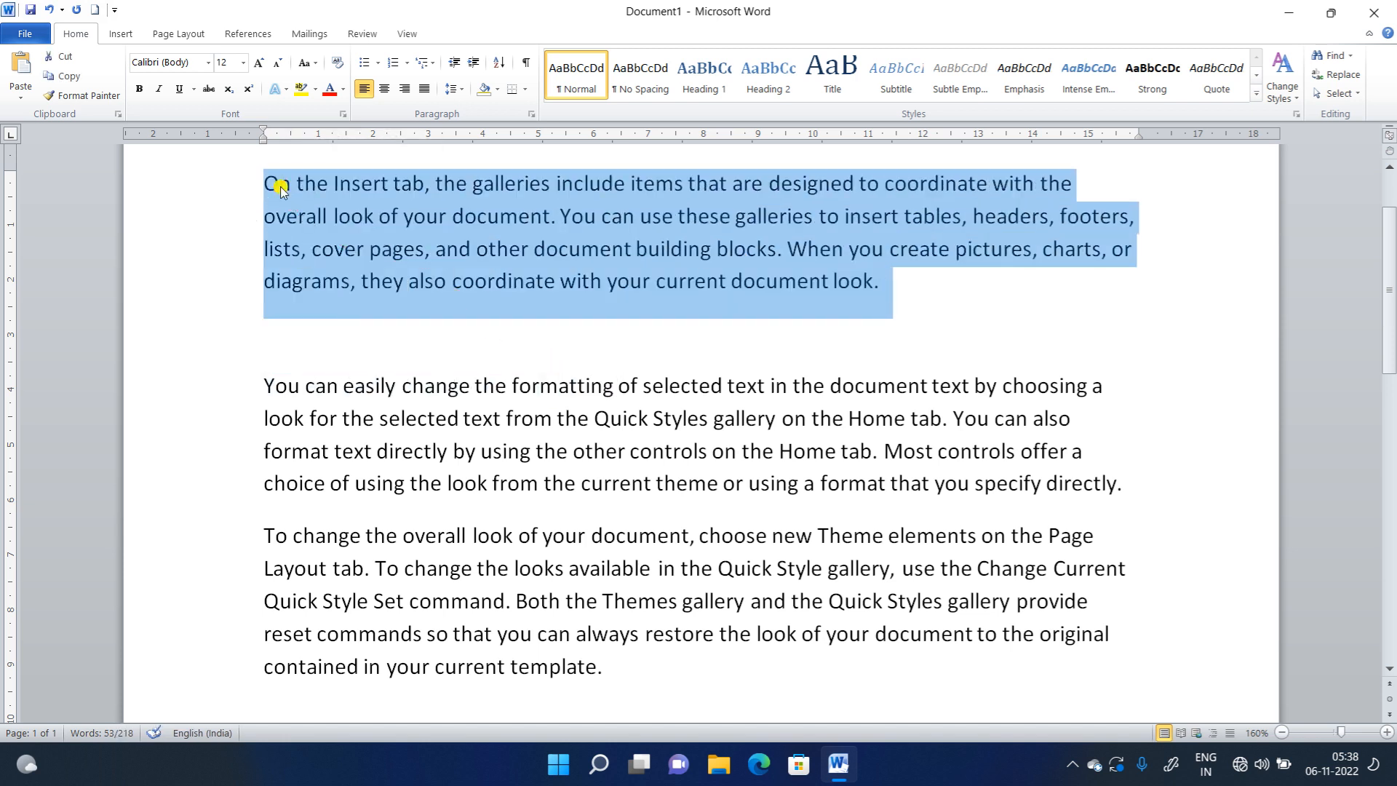
{"action": "key", "text": "ctrl+shift+a"}
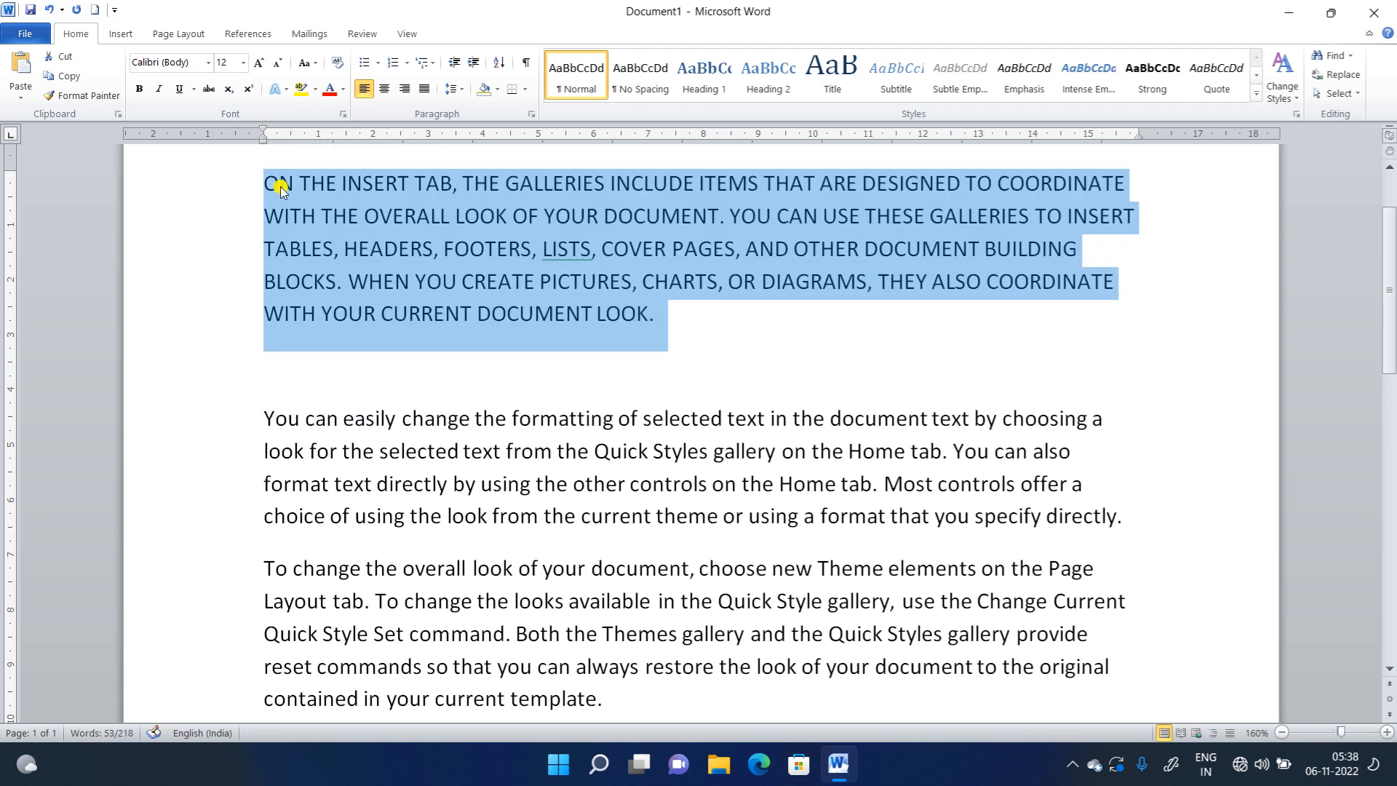
{"action": "left_click", "coordinate": [742, 334]}
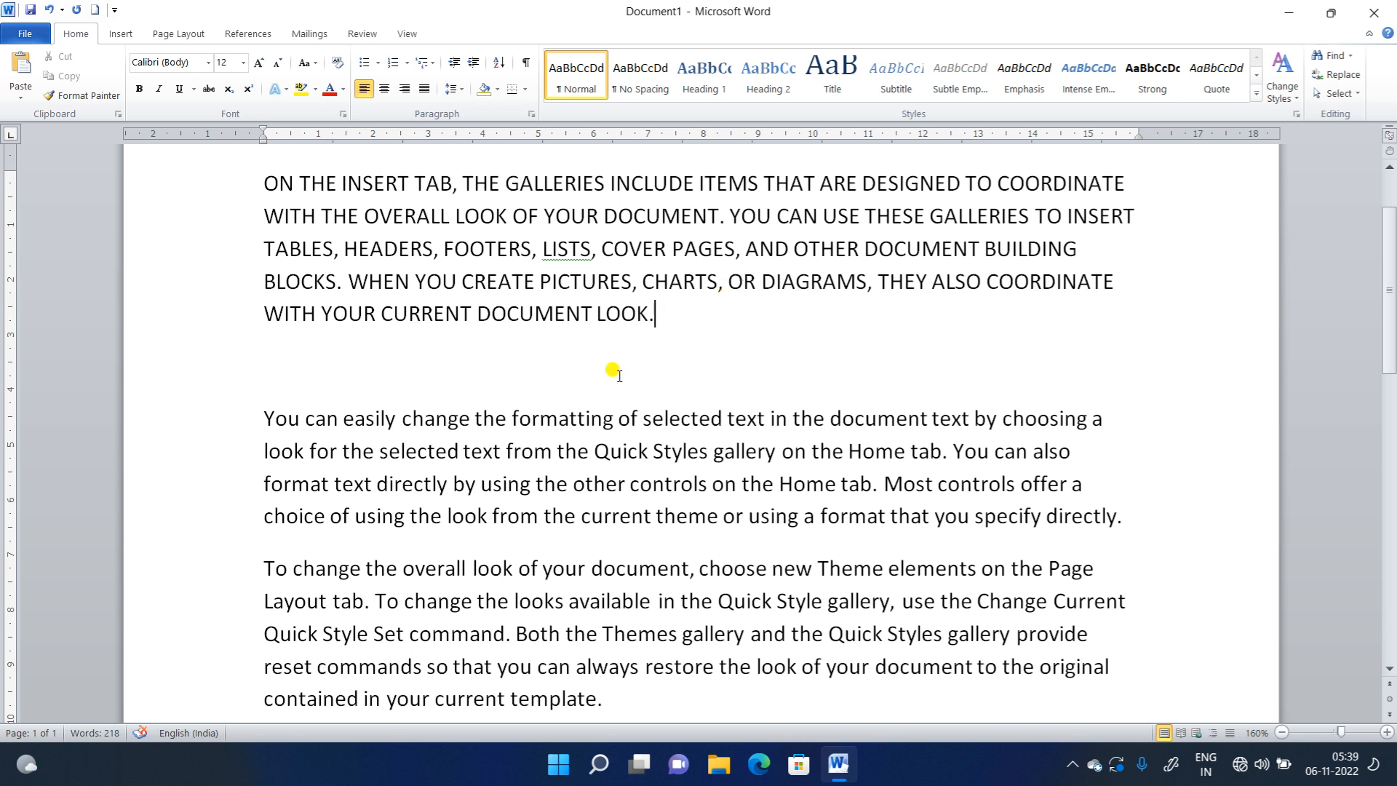
- Add a new line below the all-capitals paragraph, enter "On The Insert" as a capitalised-words sample, and delete that text
{"action": "key", "text": "Return"}
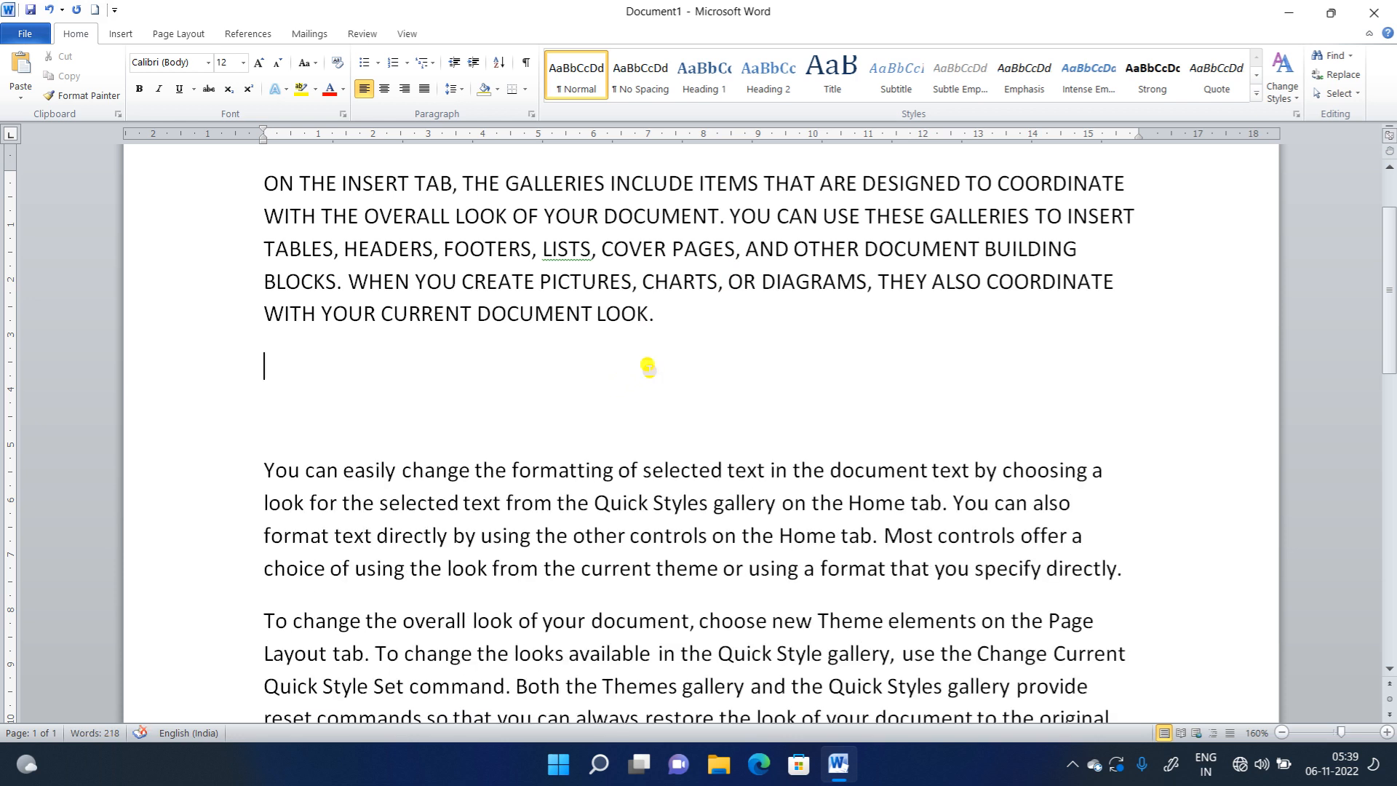
{"action": "type", "text": "On The In"}
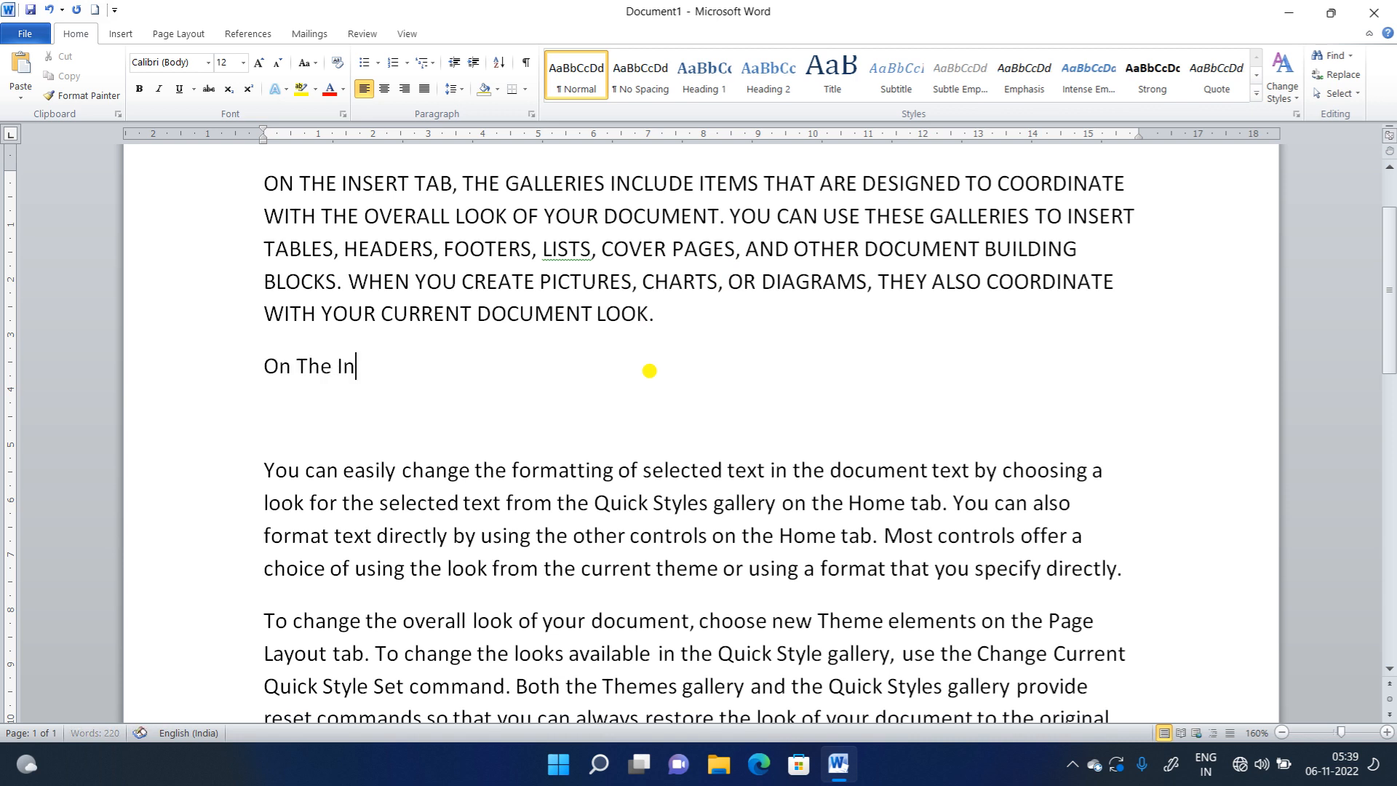
{"action": "type", "text": "sert"}
{"action": "key", "text": "BackSpace"}
{"action": "key", "text": "BackSpace"}
{"action": "key", "text": "BackSpace"}
{"action": "key", "text": "BackSpace"}
{"action": "key", "text": "BackSpace"}
{"action": "key", "text": "BackSpace"}
{"action": "key", "text": "BackSpace"}
{"action": "key", "text": "BackSpace"}
{"action": "key", "text": "BackSpace"}
{"action": "key", "text": "BackSpace"}
{"action": "key", "text": "BackSpace"}
{"action": "key", "text": "BackSpace"}
{"action": "key", "text": "BackSpace"}
{"action": "key", "text": "BackSpace"}
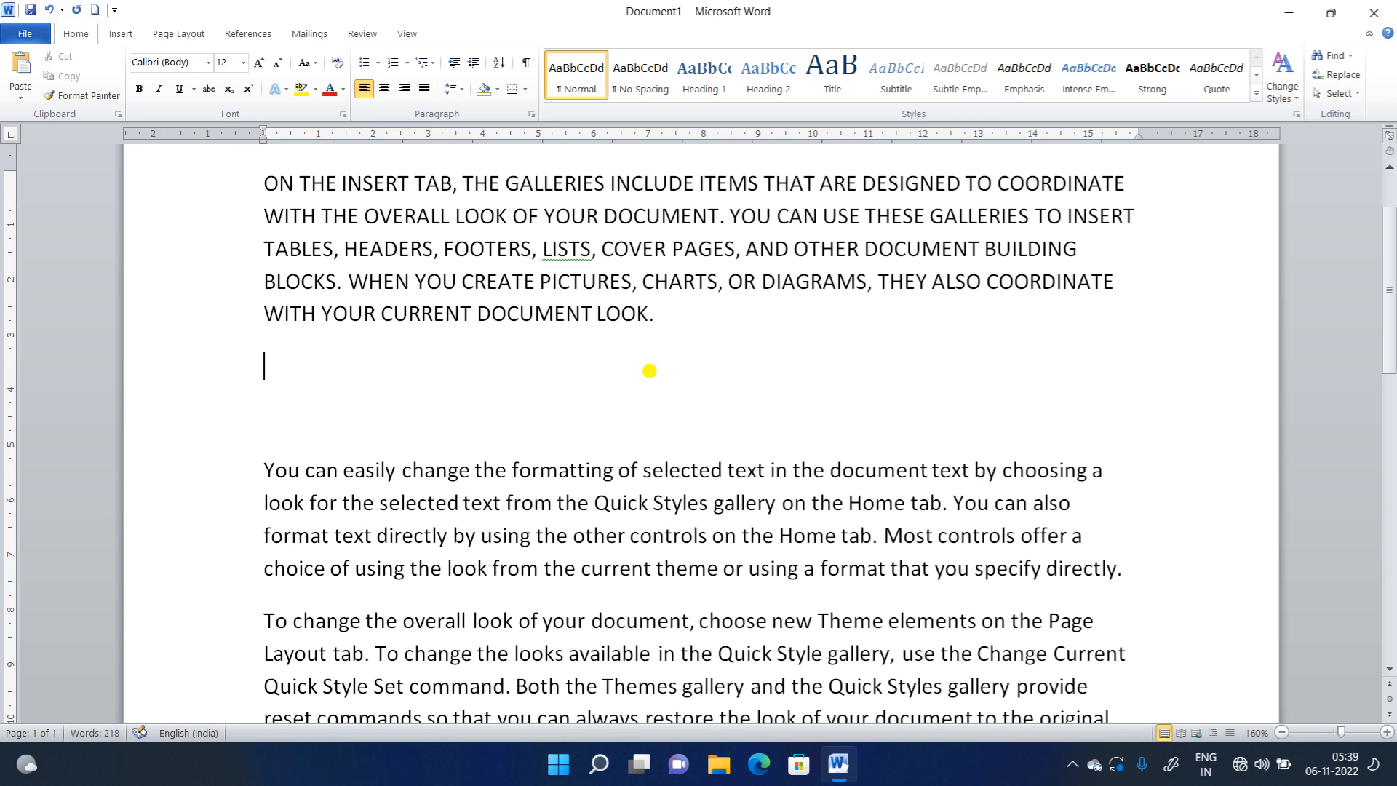
- Select the all-capitals paragraph and cycle its letter case through lowercase and sentence case back to uppercase
{"action": "scroll", "coordinate": [677, 437], "scroll_direction": "up", "scroll_amount": 1}
{"action": "mouse_move", "coordinate": [664, 377]}
{"action": "left_mouse_down"}
{"action": "mouse_move", "coordinate": [265, 312]}
{"action": "mouse_move", "coordinate": [271, 387]}
{"action": "mouse_move", "coordinate": [240, 259]}
{"action": "mouse_move", "coordinate": [652, 397]}
{"action": "left_mouse_up"}
{"action": "key", "text": "ctrl+z"}
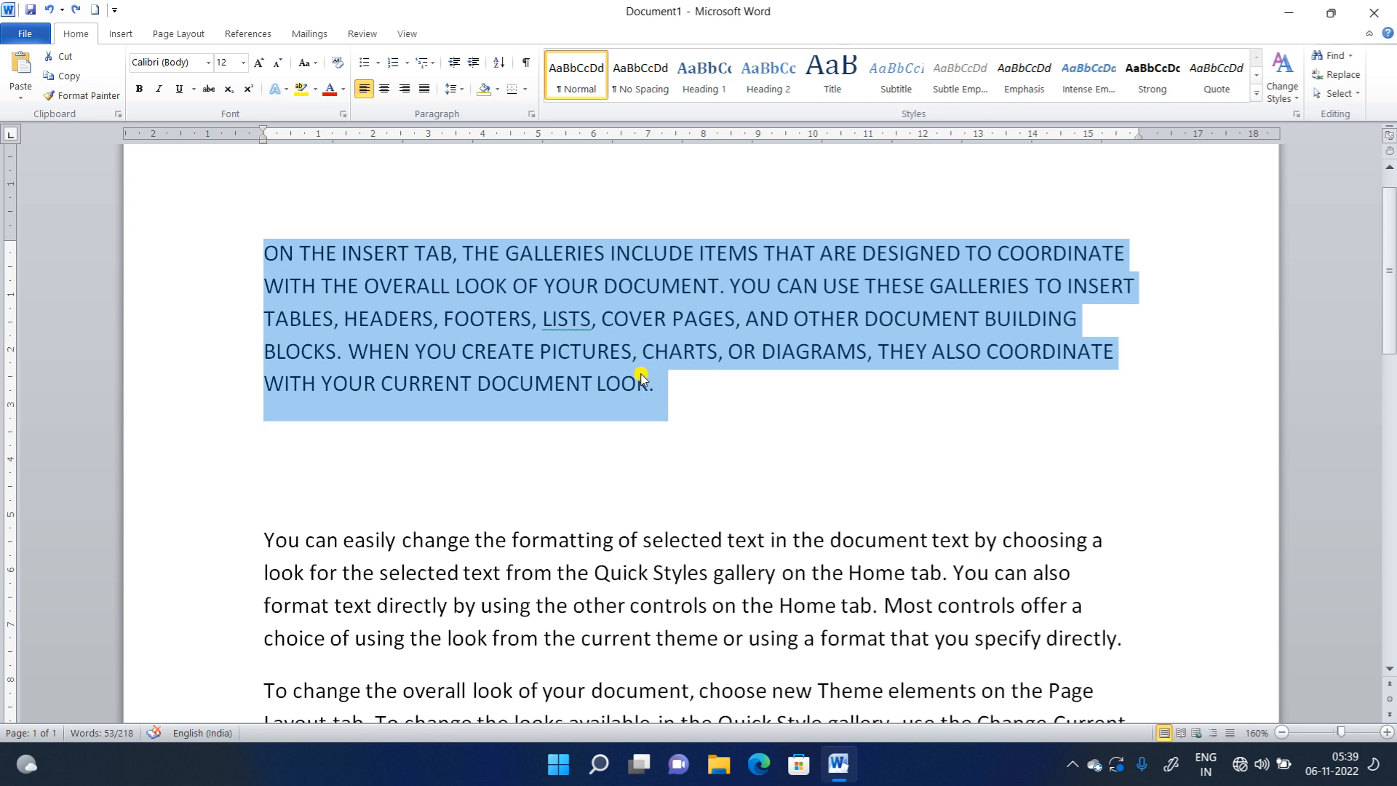
{"action": "key", "text": "shift+F3"}
{"action": "key", "text": "shift+F3"}
{"action": "key", "text": "shift+F3"}
{"action": "key", "text": "shift+F3"}
{"action": "key", "text": "shift+F3"}
{"action": "key", "text": "shift+F3"}
{"action": "key", "text": "shift+F3"}
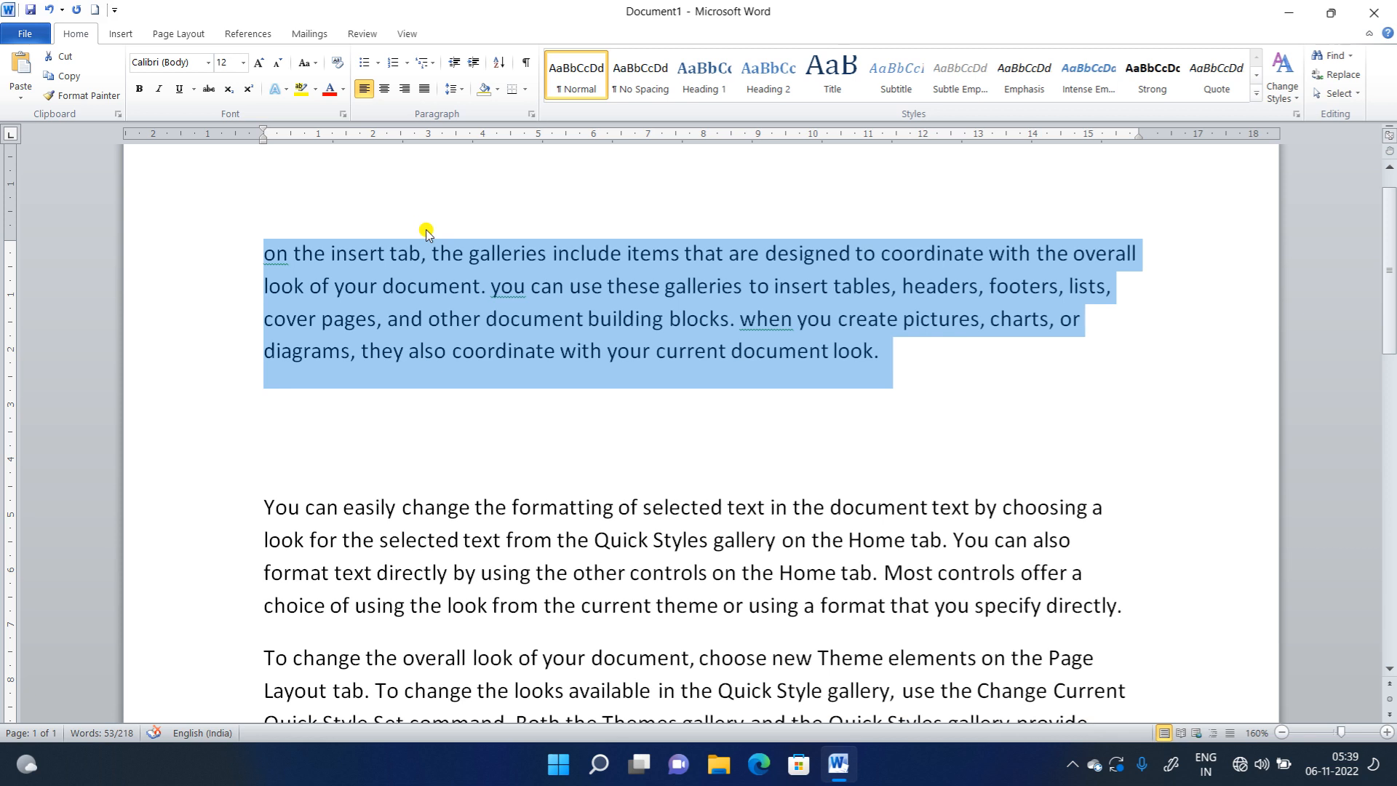
{"action": "key", "text": "shift+F3"}
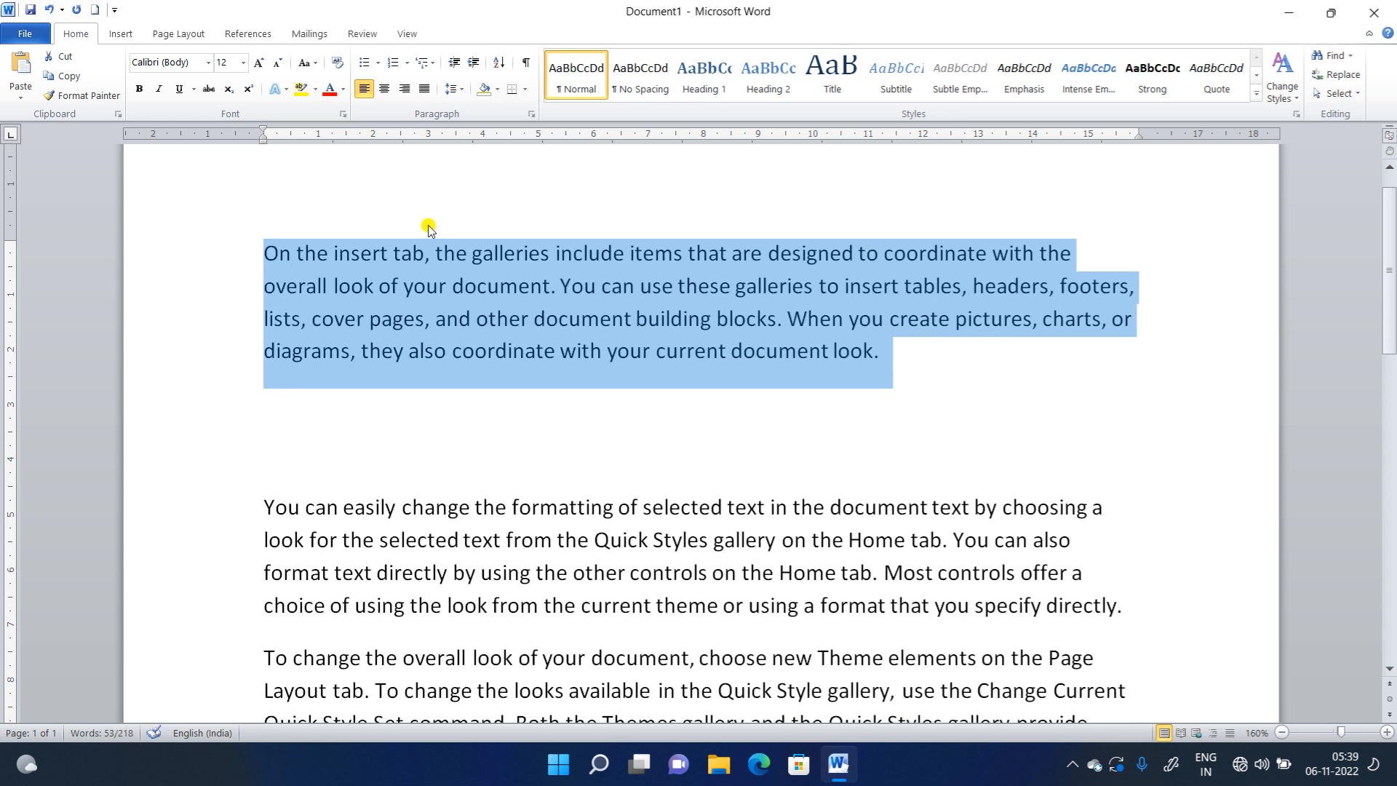
{"action": "key", "text": "shift+F3"}
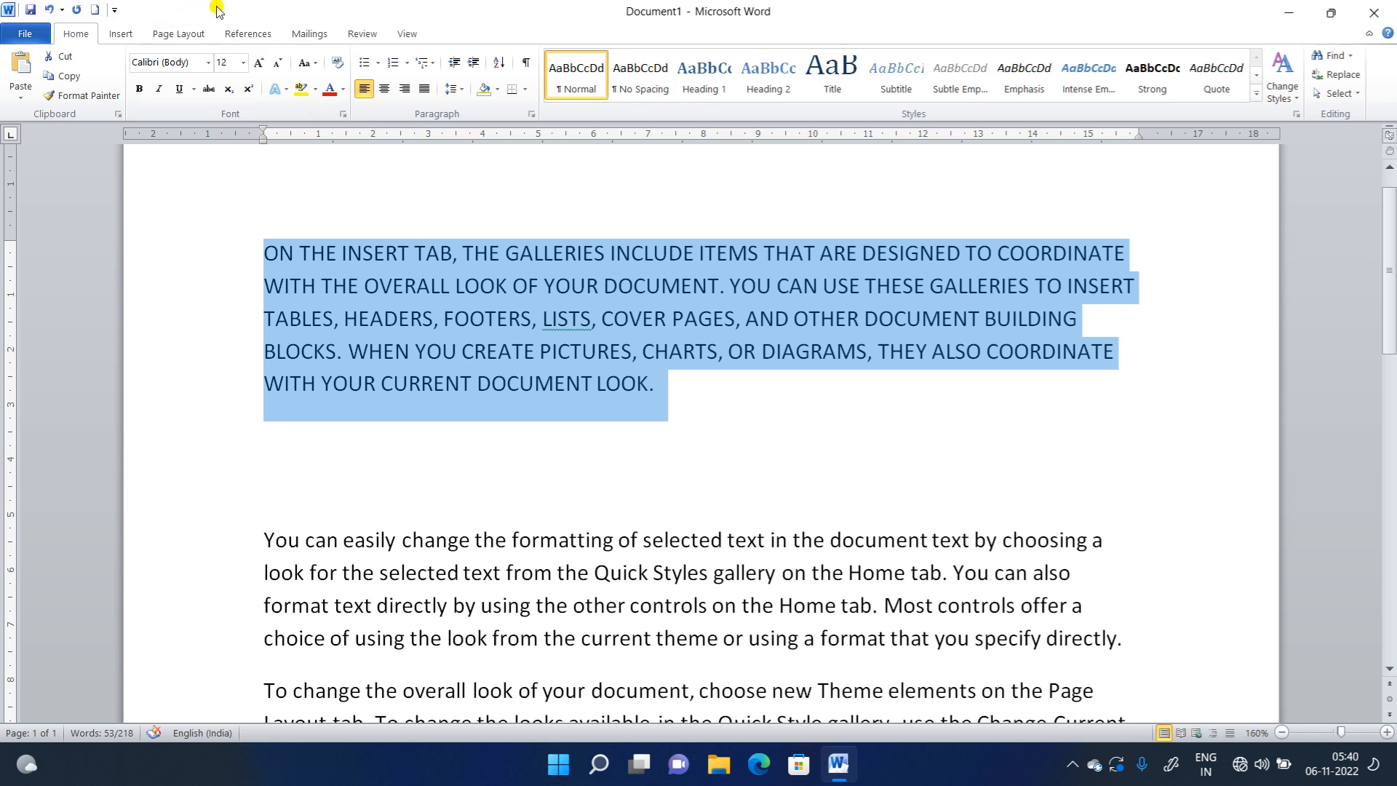
- Examine the available Change Case options for the selected paragraph, and close the list without choosing one
{"action": "left_click", "coordinate": [306, 65]}
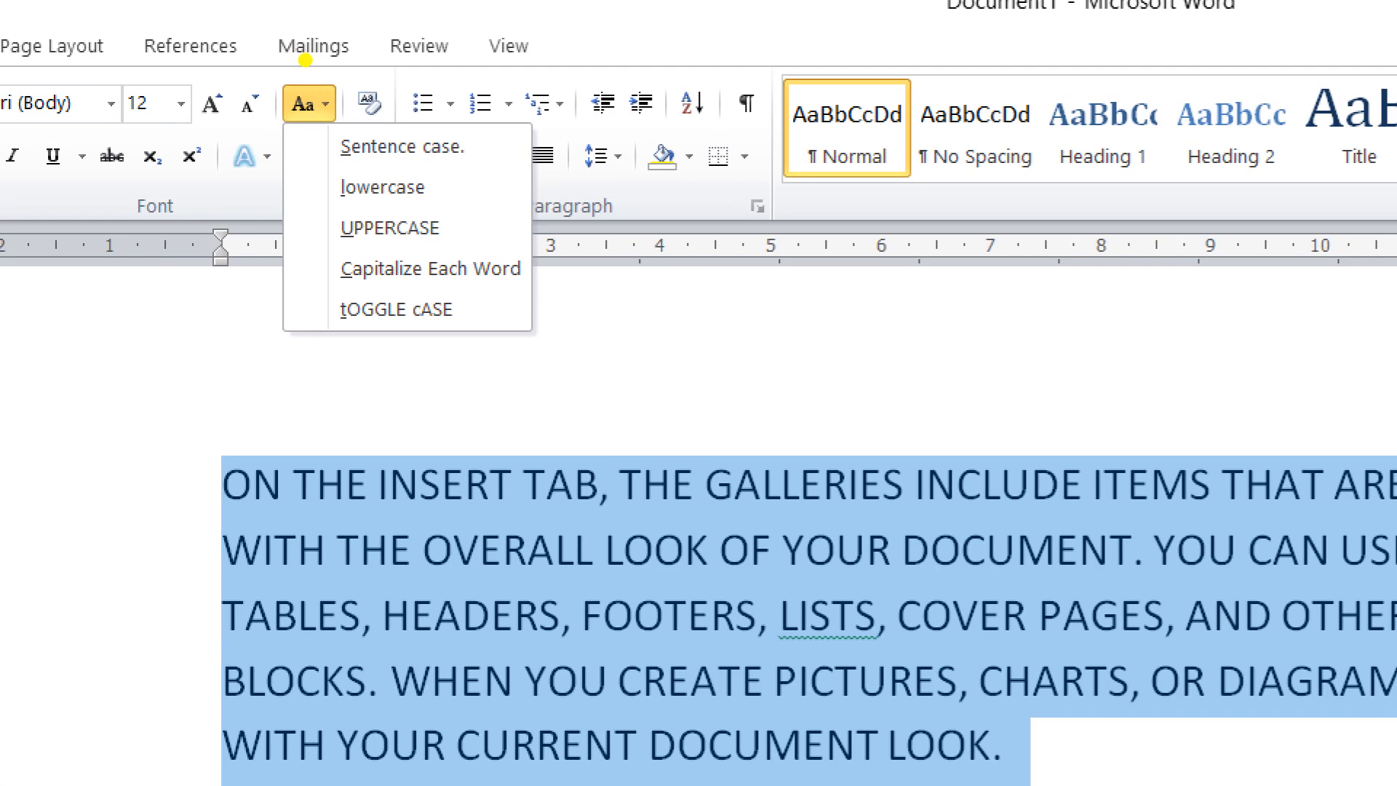
{"action": "left_click", "coordinate": [305, 59]}
{"action": "mouse_move", "coordinate": [496, 136]}
{"action": "left_mouse_down"}
{"action": "mouse_move", "coordinate": [536, 127]}
{"action": "mouse_move", "coordinate": [579, 244]}
{"action": "mouse_move", "coordinate": [549, 296]}
{"action": "mouse_move", "coordinate": [500, 315]}
{"action": "left_mouse_up"}
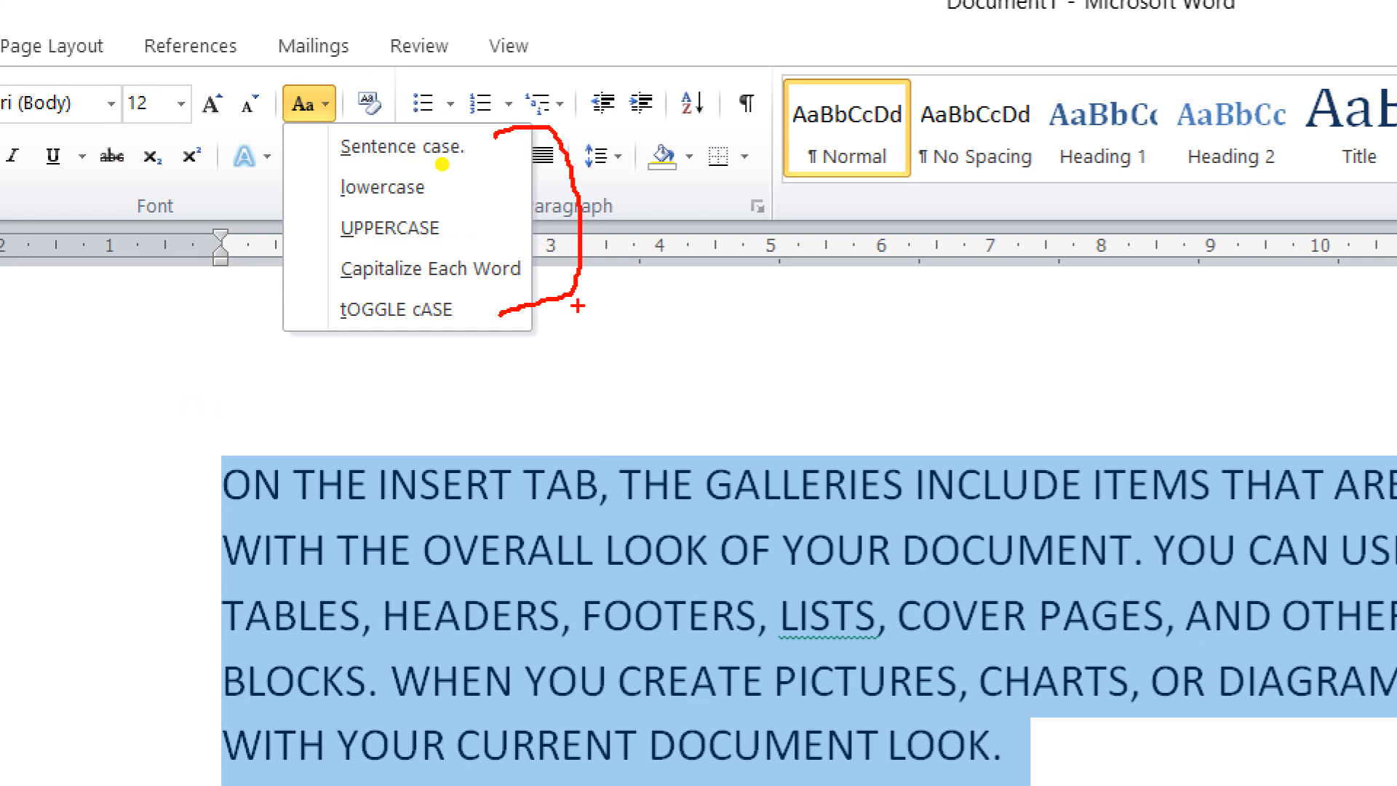
{"action": "left_click_drag", "start_coordinate": [451, 188], "coordinate": [527, 171]}
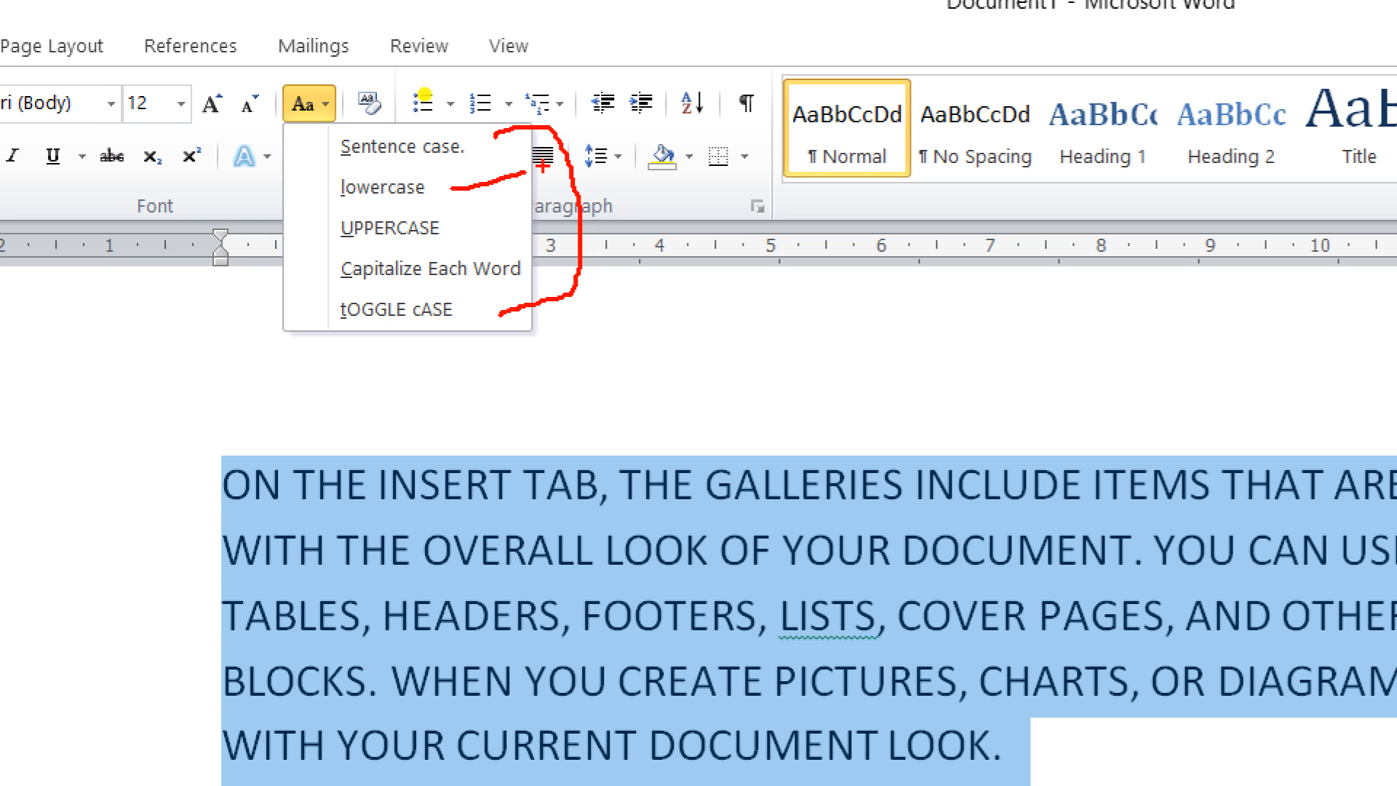
{"action": "key", "text": "Escape"}
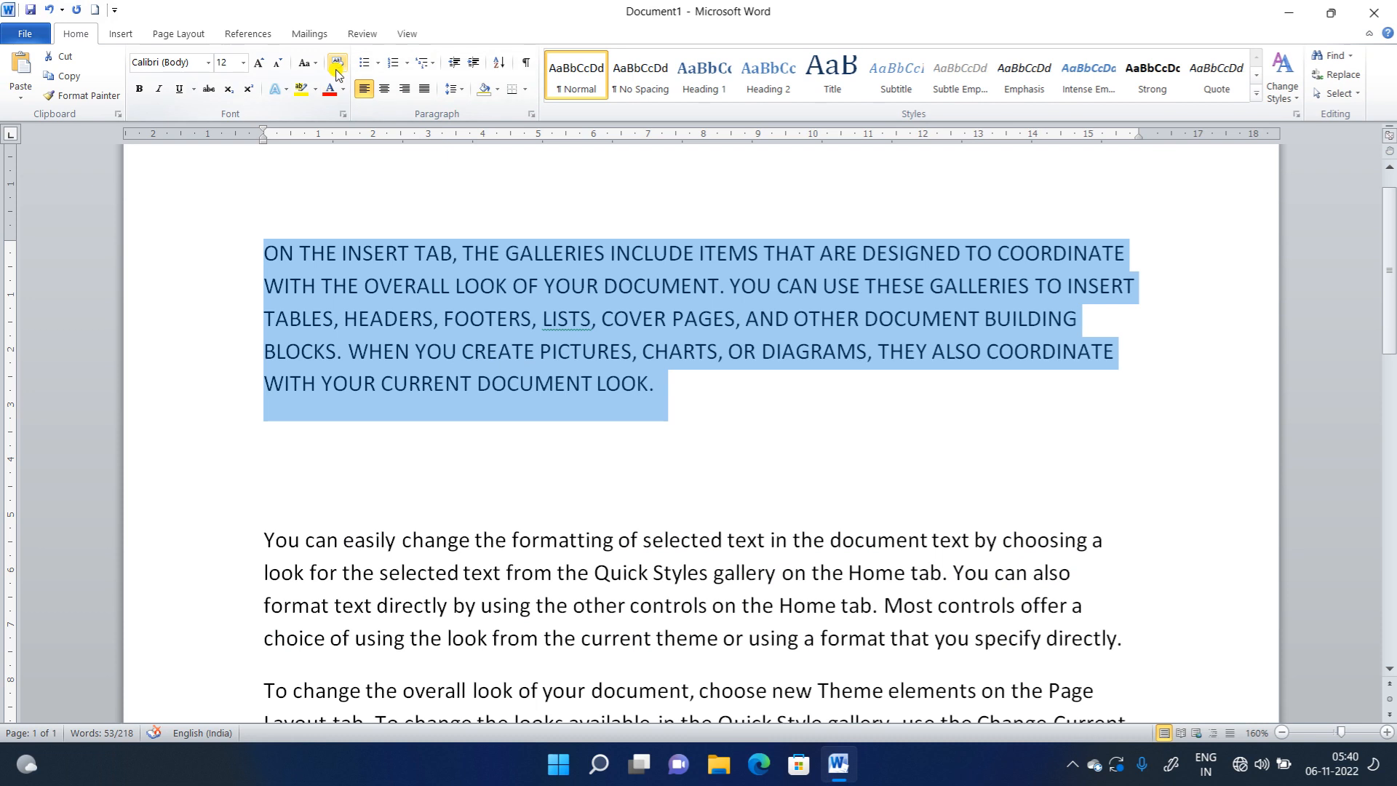
- Change the case of the selected paragraph to lowercase, and switch it to UPPERCASE
{"action": "left_click", "coordinate": [313, 66]}
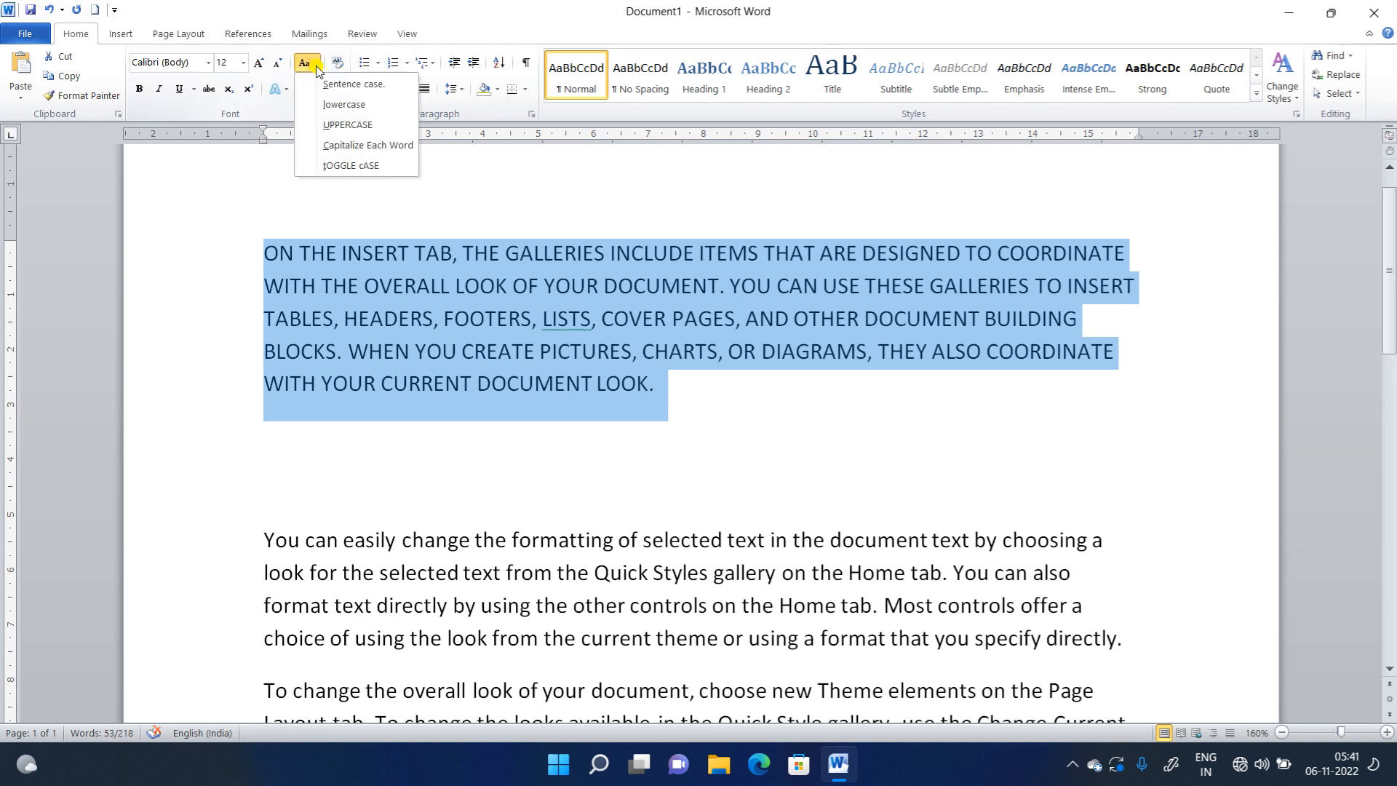
{"action": "left_click", "coordinate": [324, 106]}
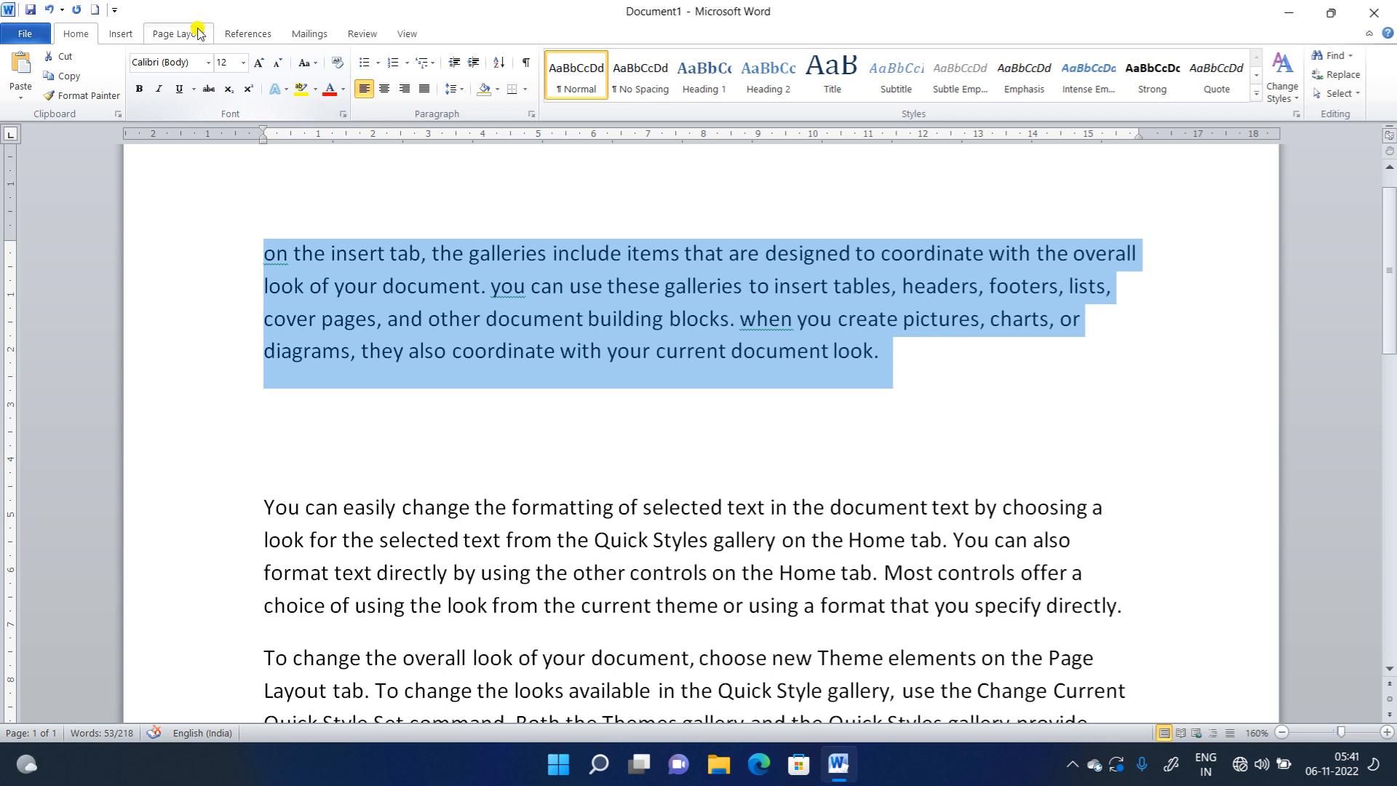
{"action": "left_click", "coordinate": [317, 67]}
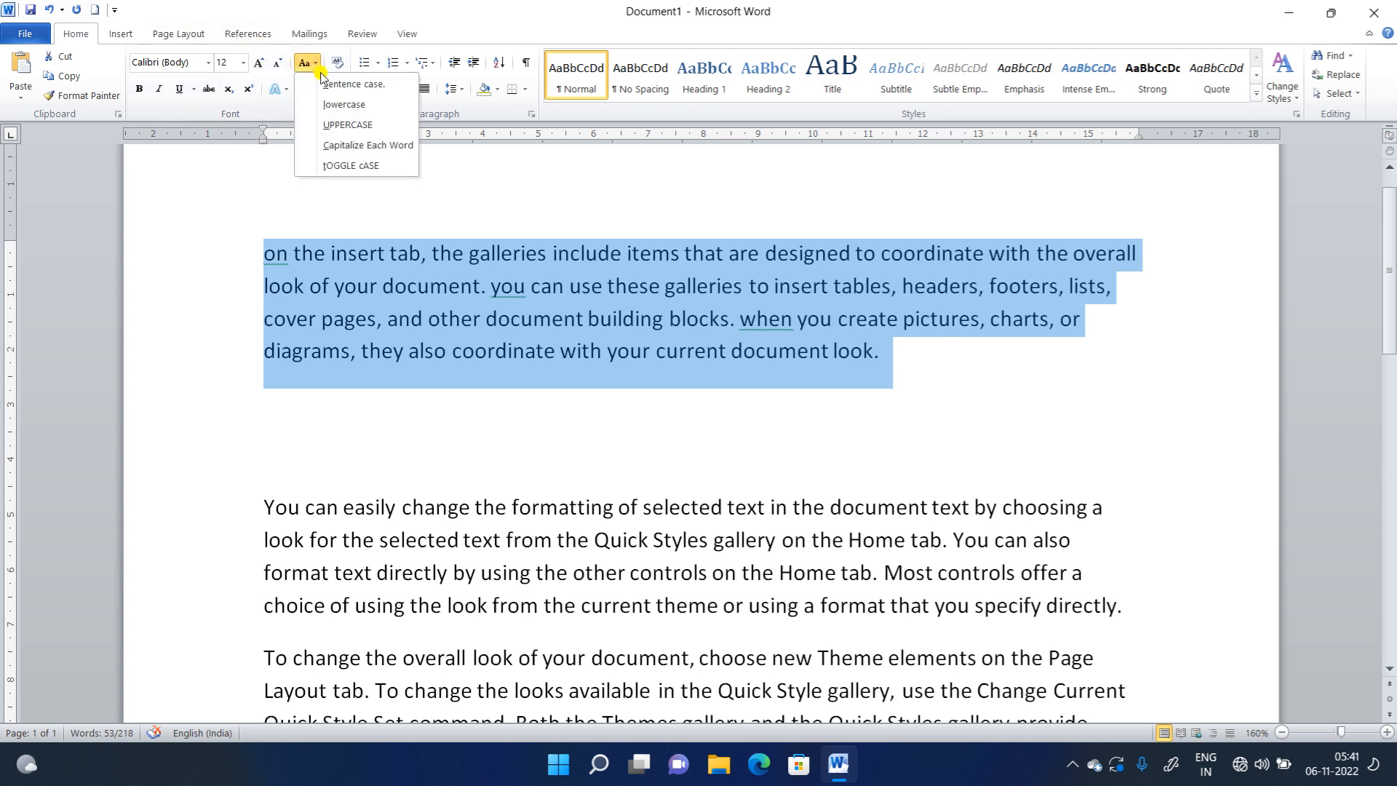
{"action": "left_click", "coordinate": [370, 133]}
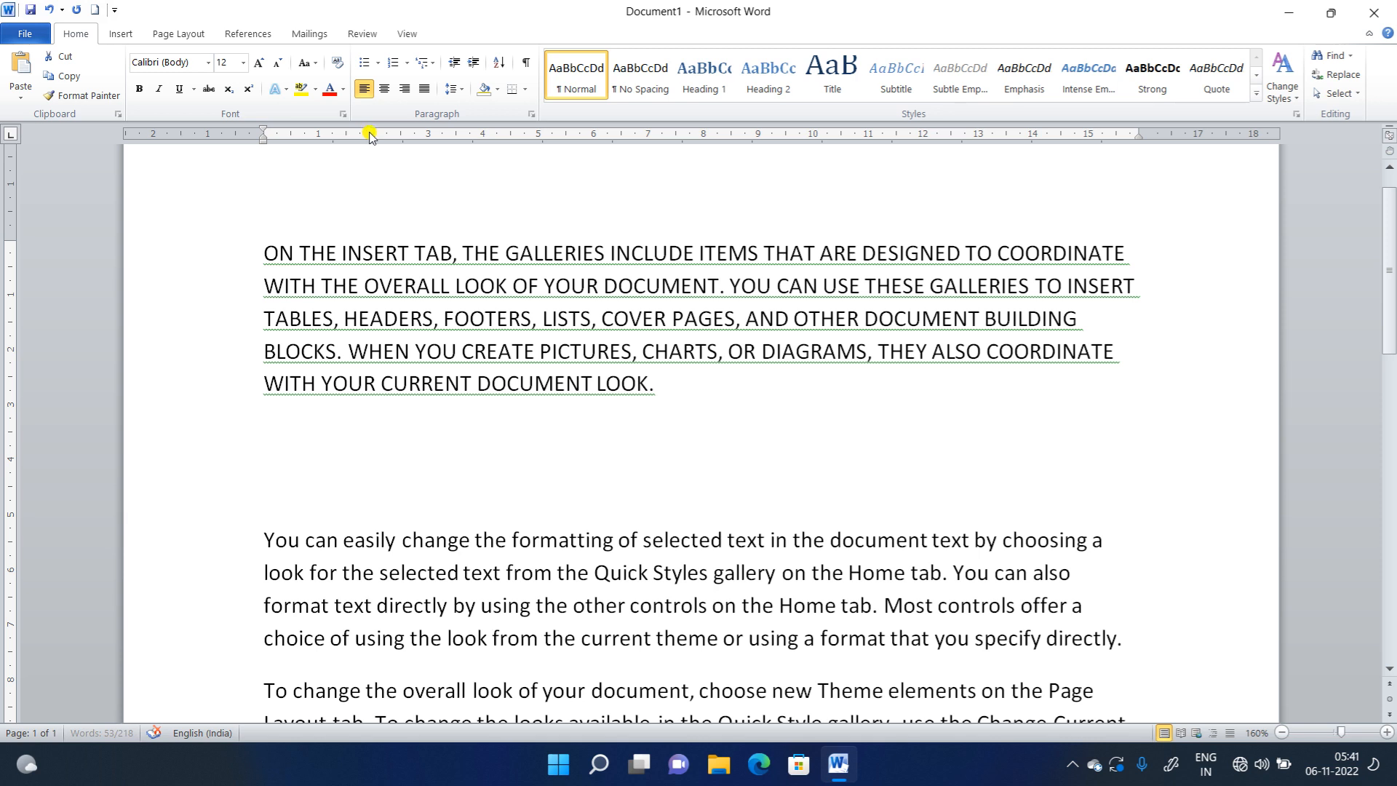
- Select the uppercase "ON THE INSERT TAB" paragraph and change it to Sentence case
{"action": "triple_click", "coordinate": [590, 260]}
{"action": "left_click", "coordinate": [313, 73]}
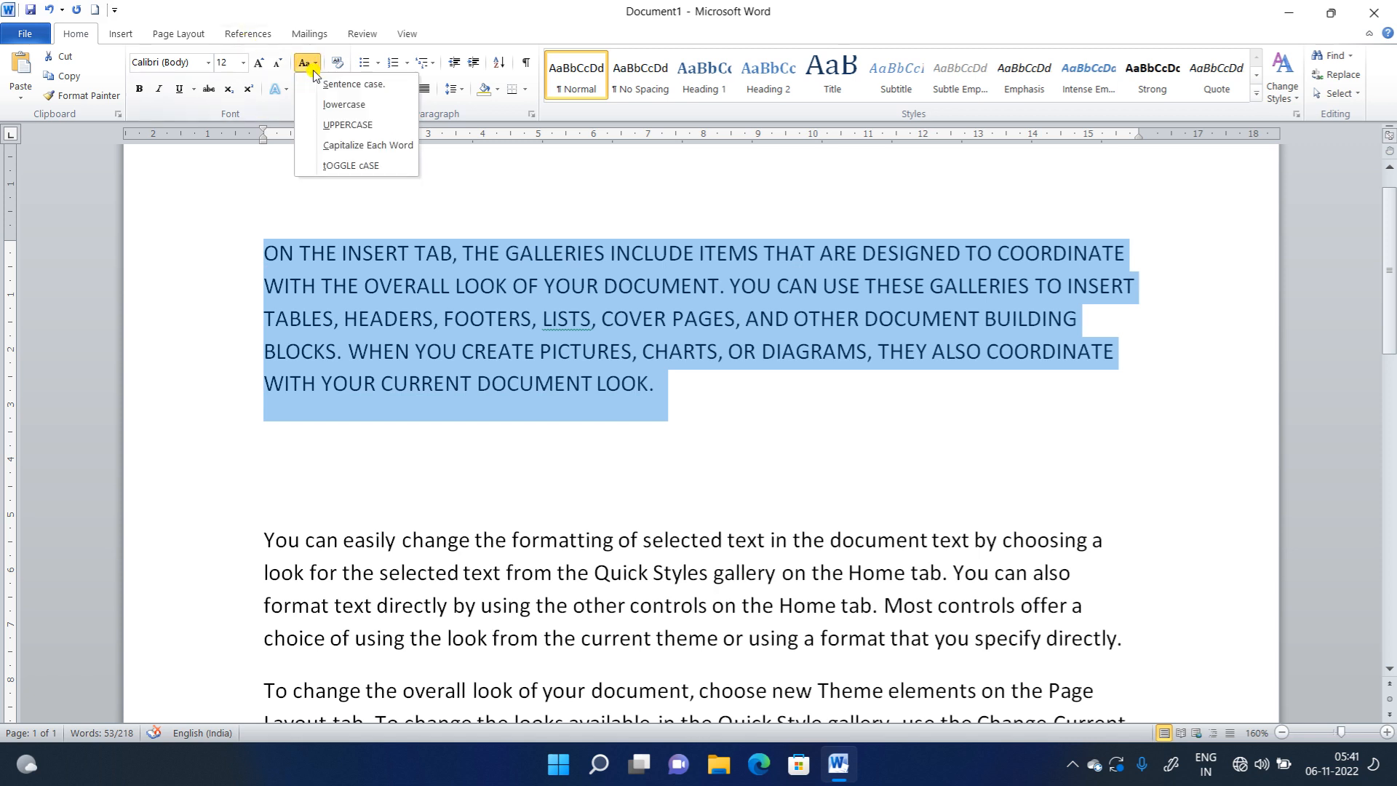
{"action": "left_click", "coordinate": [330, 85]}
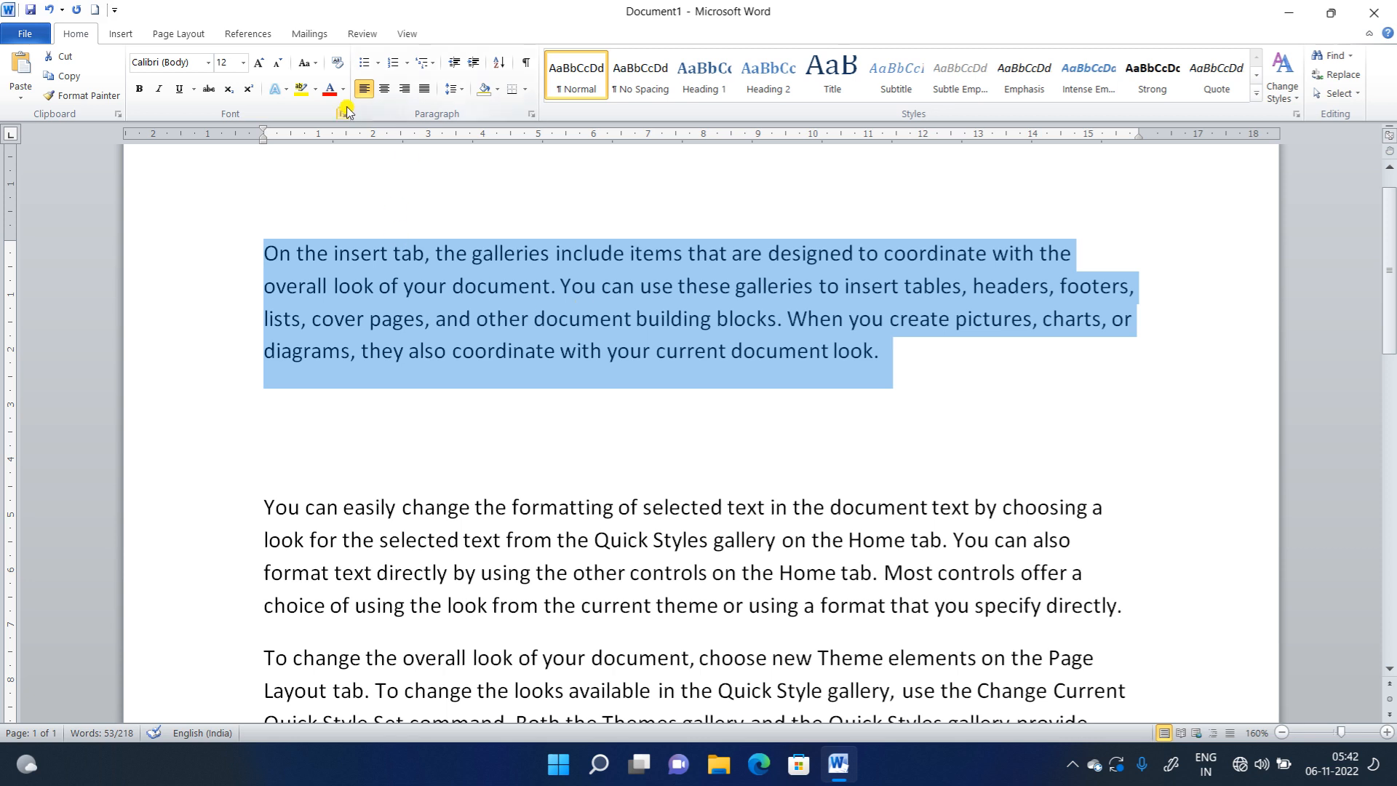
- Apply Capitalize Each Word to the selected paragraph, and invert its letters with tOGGLE cASE
{"action": "left_click", "coordinate": [316, 66]}
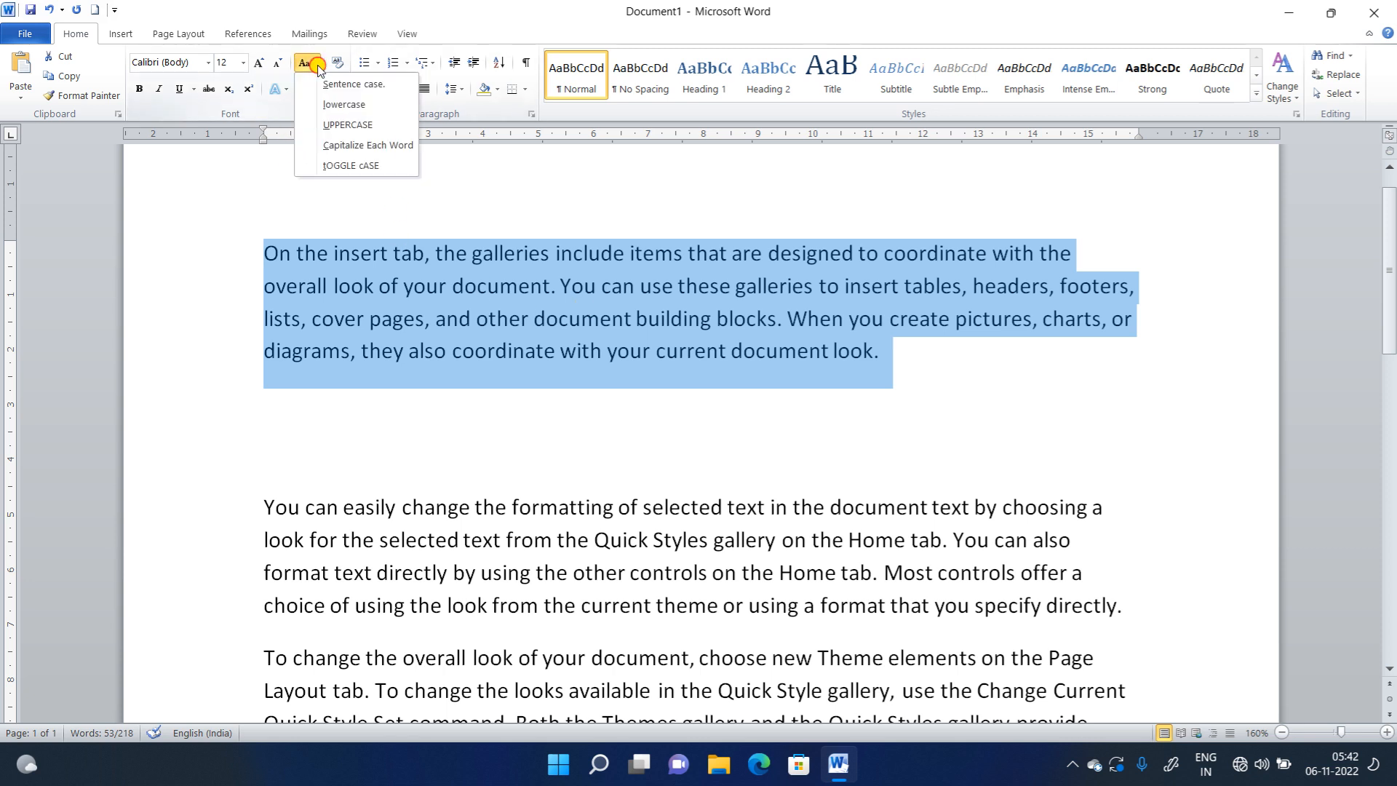
{"action": "left_click", "coordinate": [332, 147]}
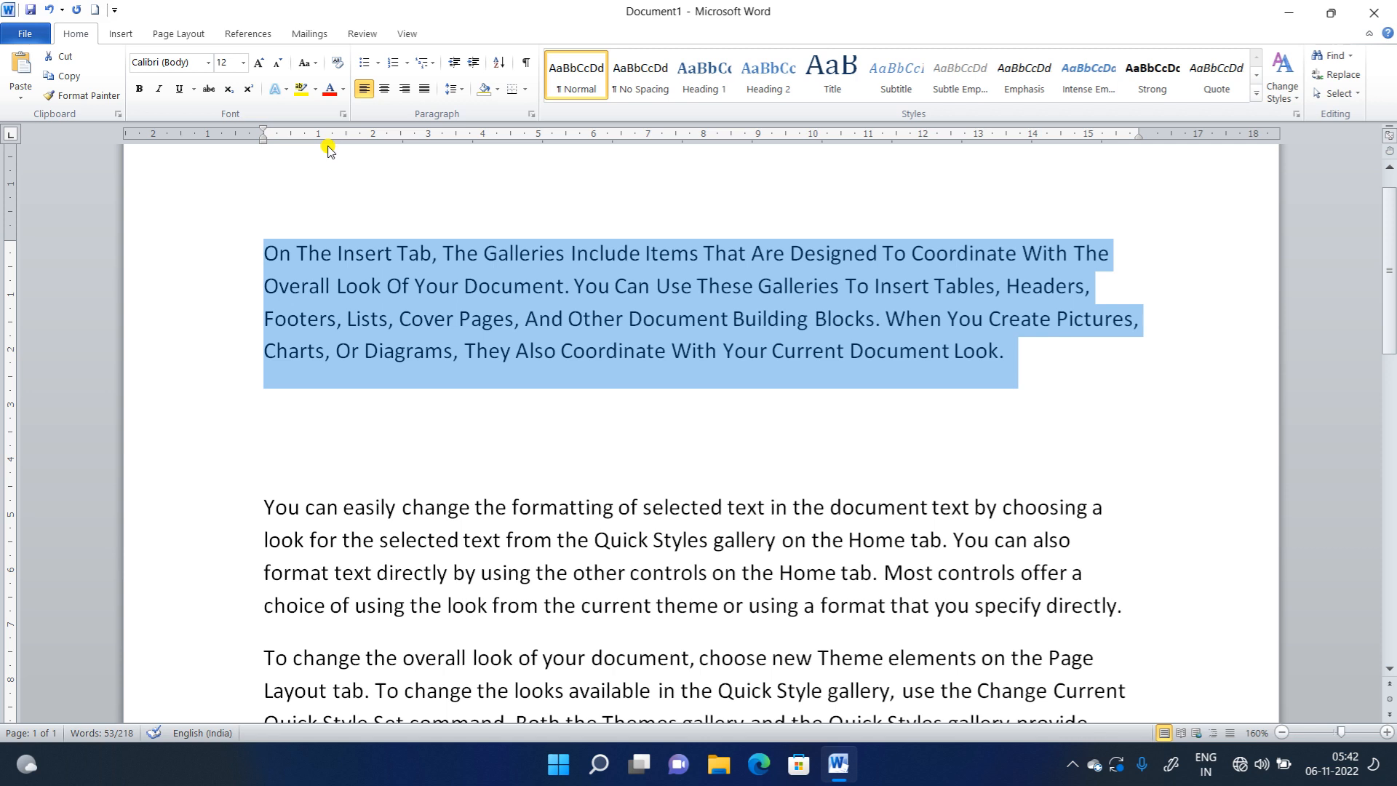
{"action": "left_click", "coordinate": [317, 67]}
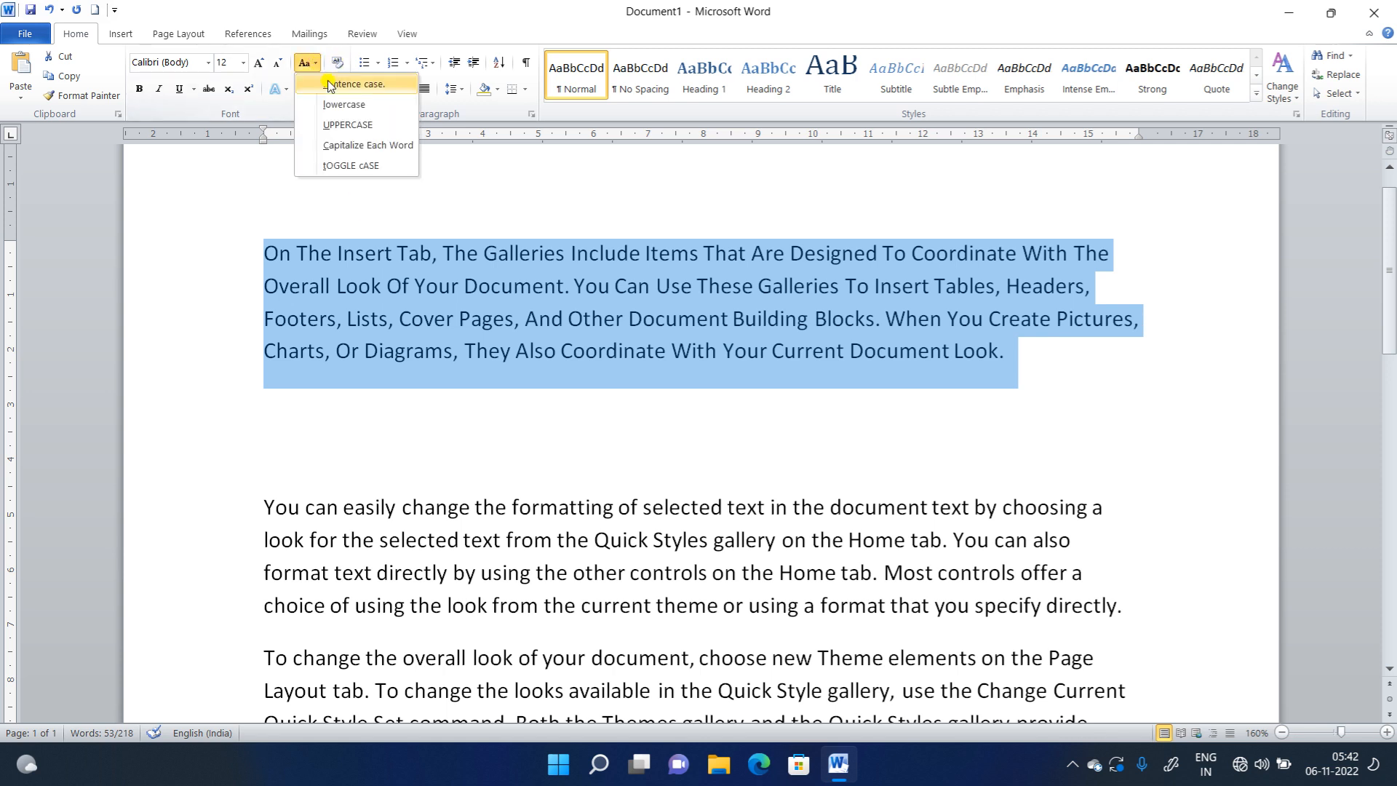
{"action": "left_click", "coordinate": [368, 166]}
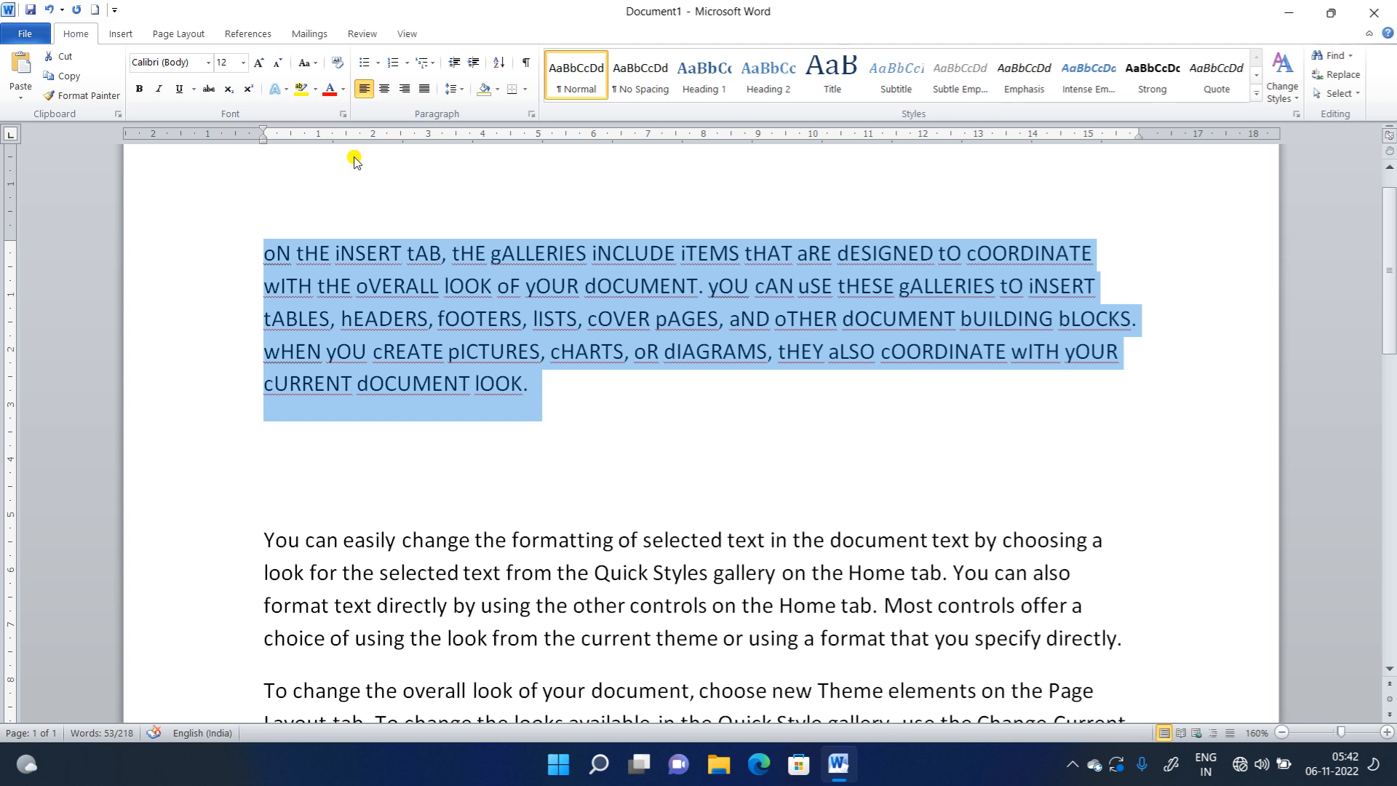
- Enter "Shift + F3" on the empty line directly below the toggled-case paragraph
{"action": "left_click", "coordinate": [342, 451]}
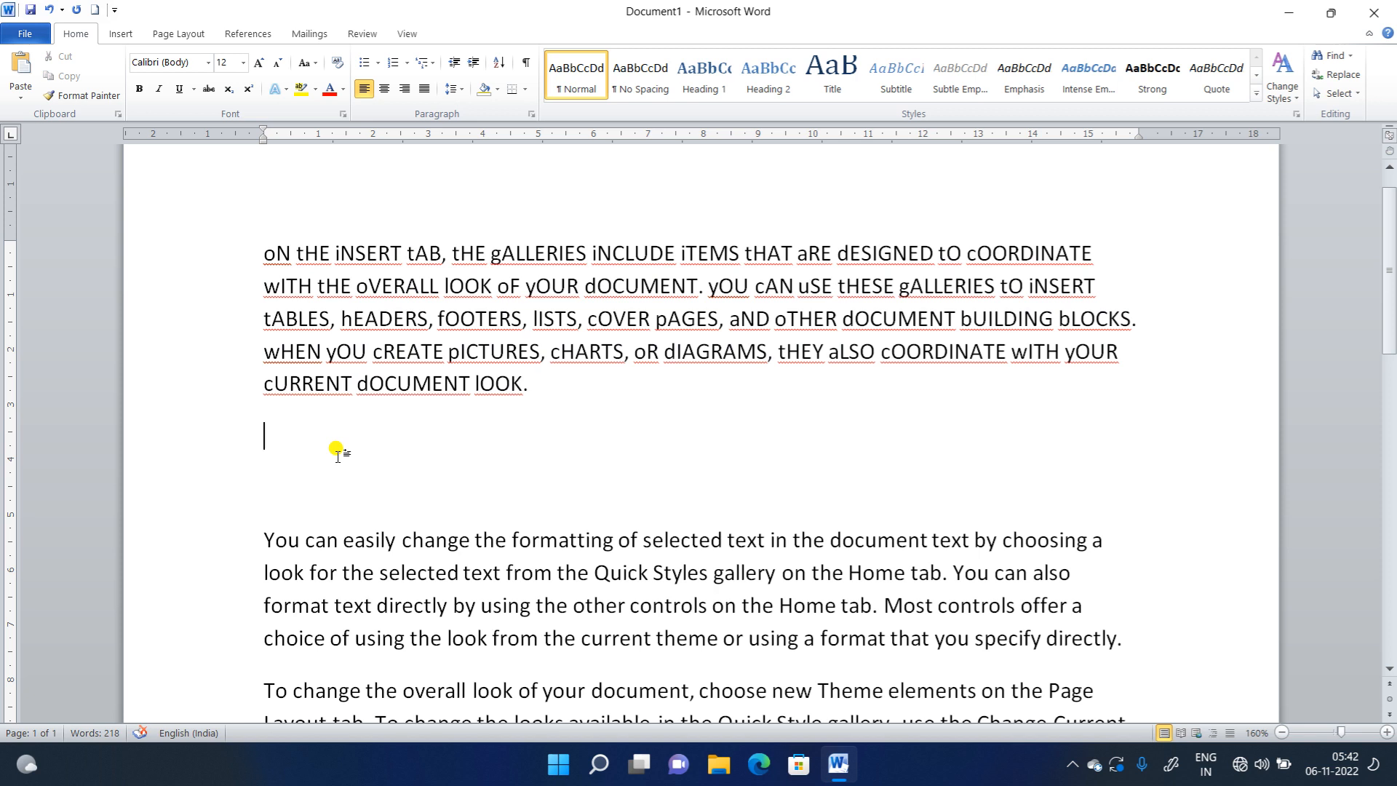
{"action": "type", "text": "Shif"}
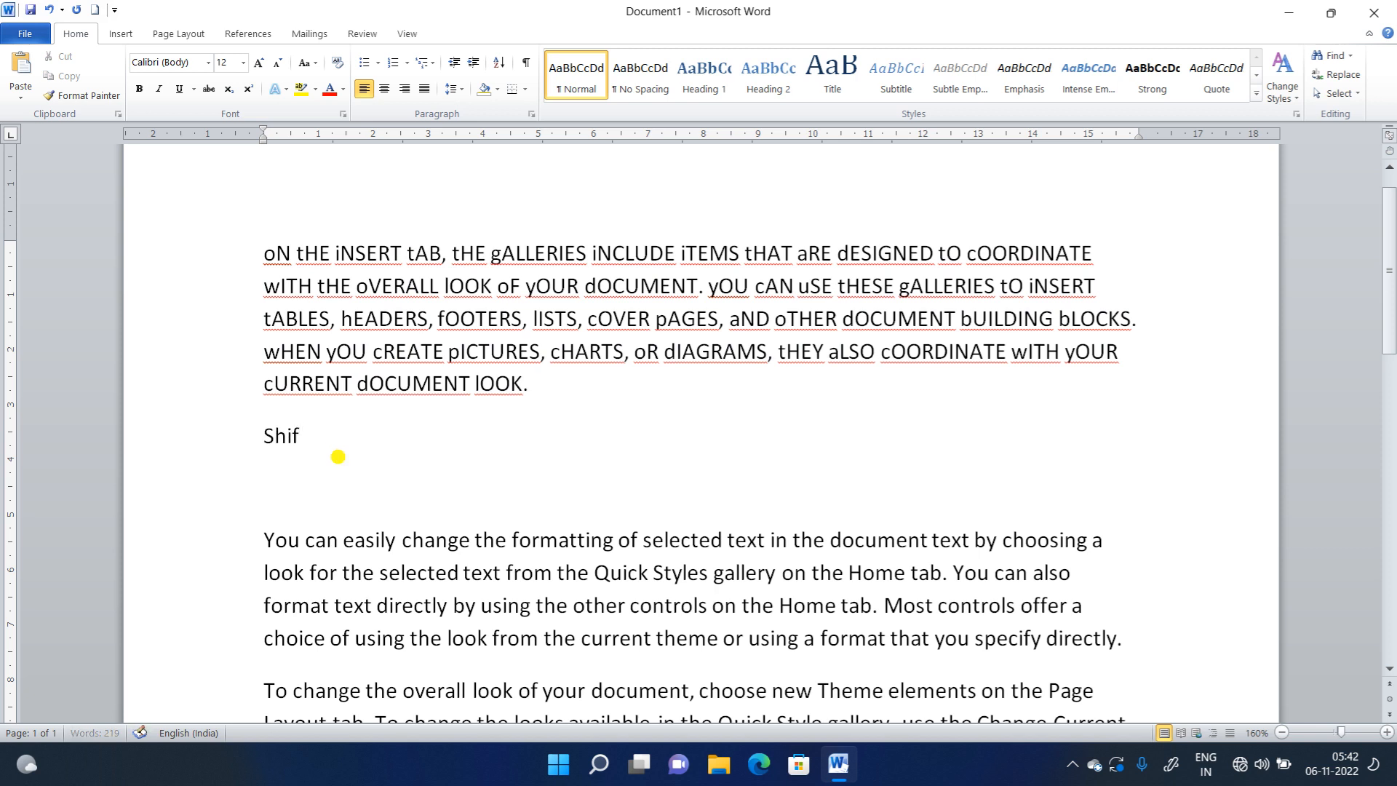
{"action": "type", "text": "t + F3"}
- Select the toggled-case paragraph and cycle its letter case through sentence case, uppercase and lowercase, finishing on sentence case
{"action": "left_click_drag", "start_coordinate": [568, 397], "coordinate": [231, 255]}
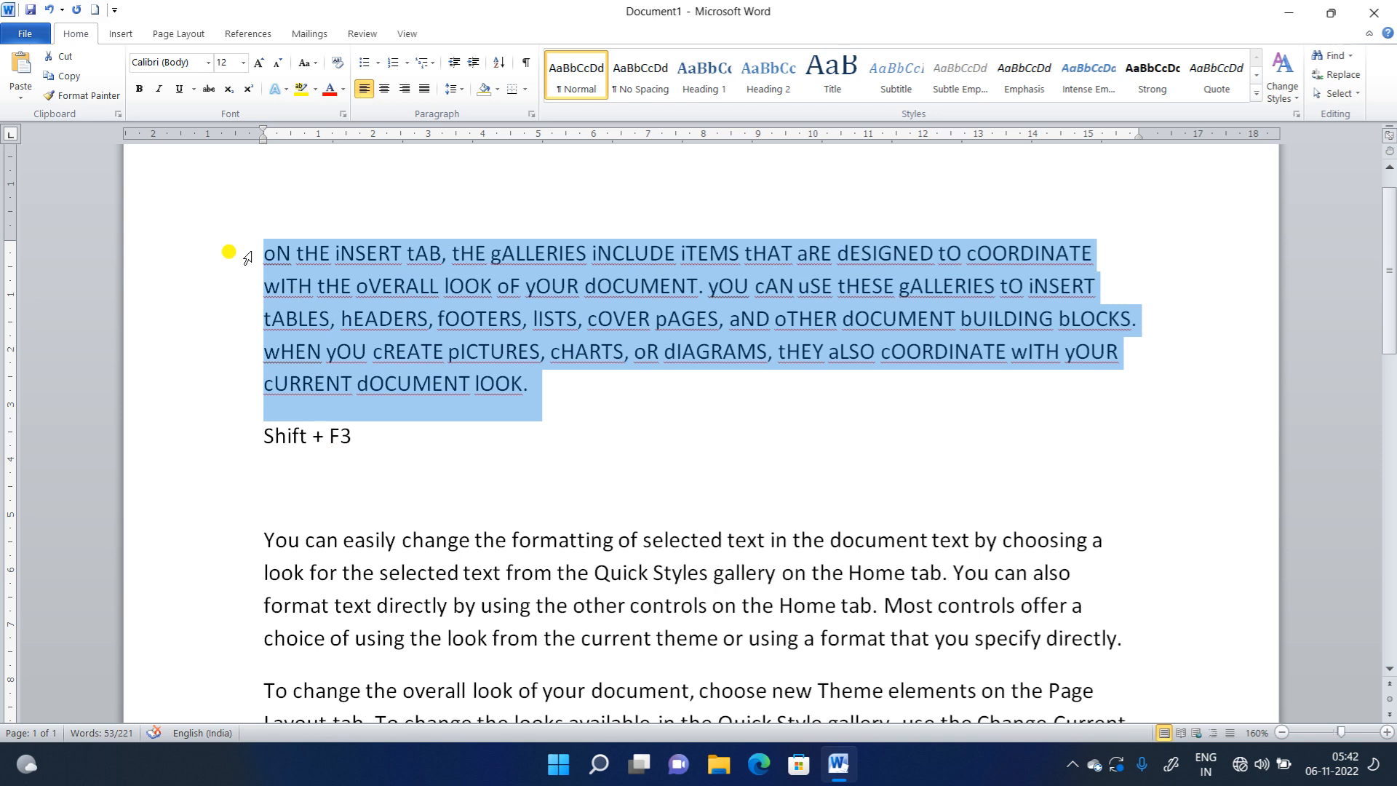
{"action": "key", "text": "shift+F3"}
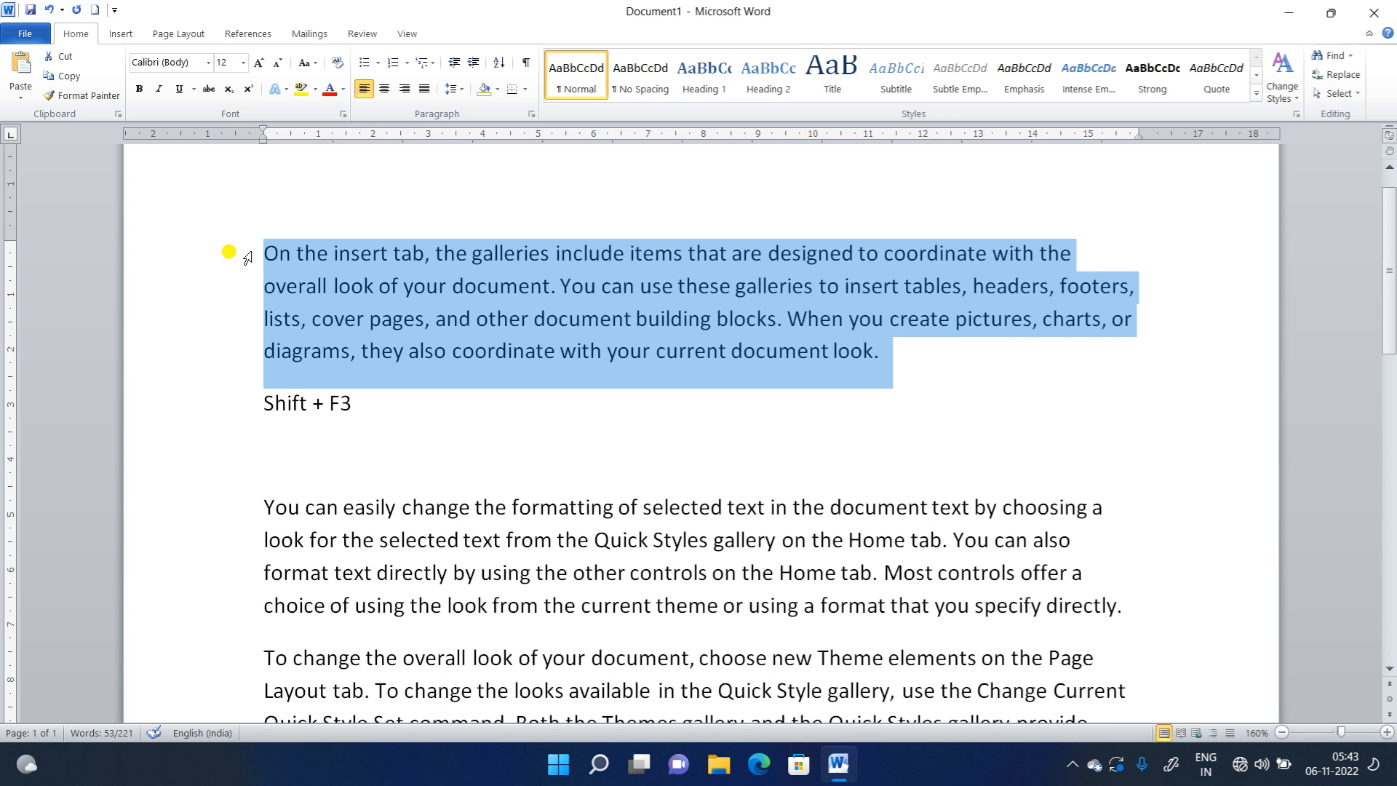
{"action": "key", "text": "shift+F3"}
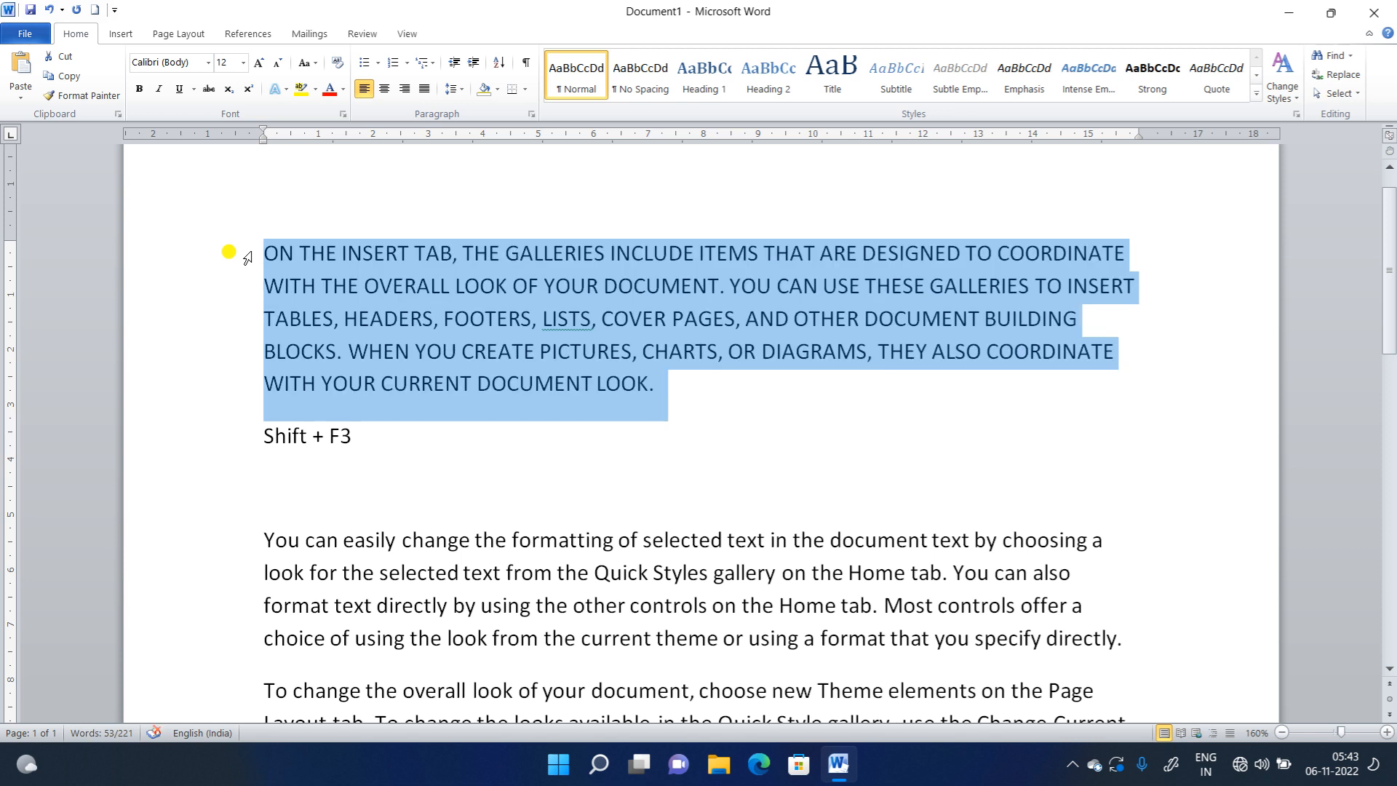
{"action": "key", "text": "shift+F3"}
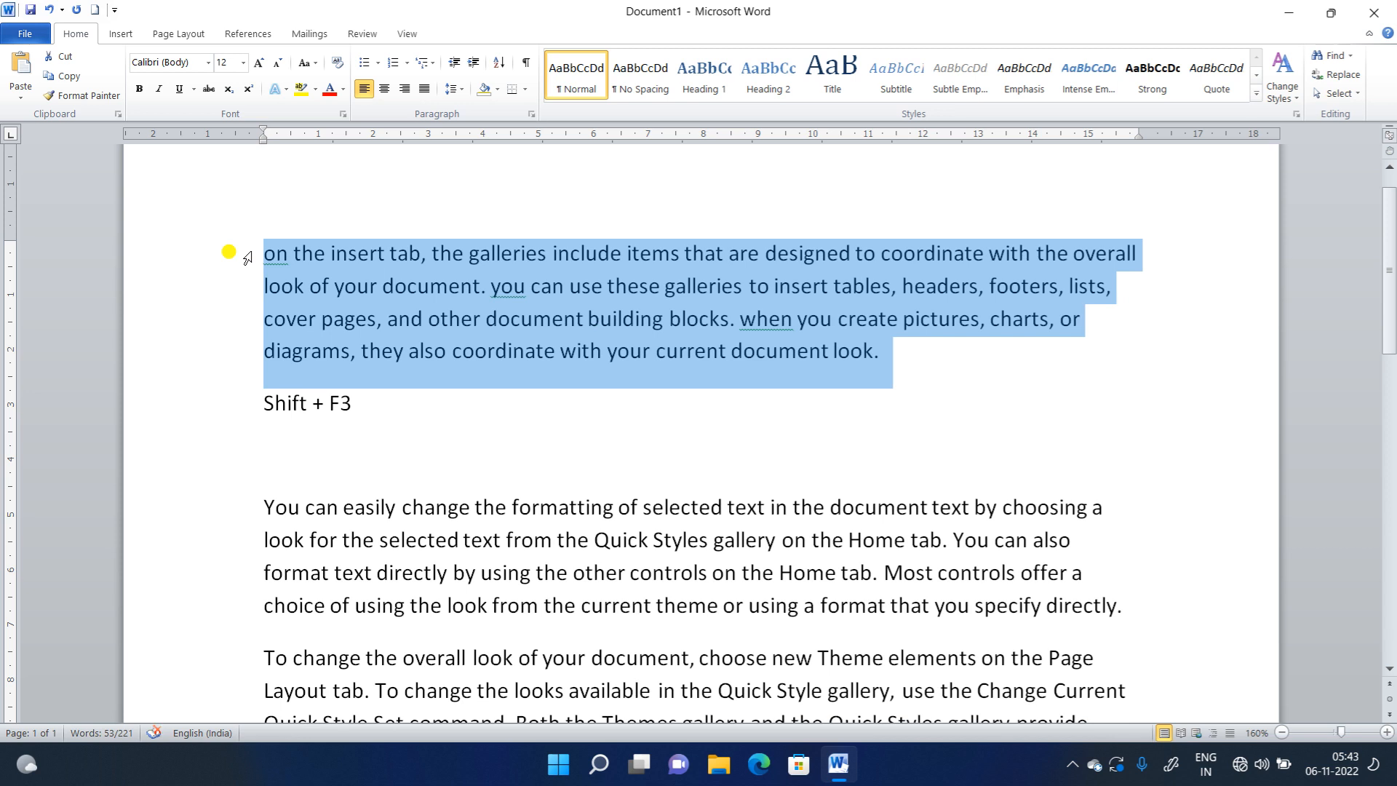
{"action": "key", "text": "shift+F3"}
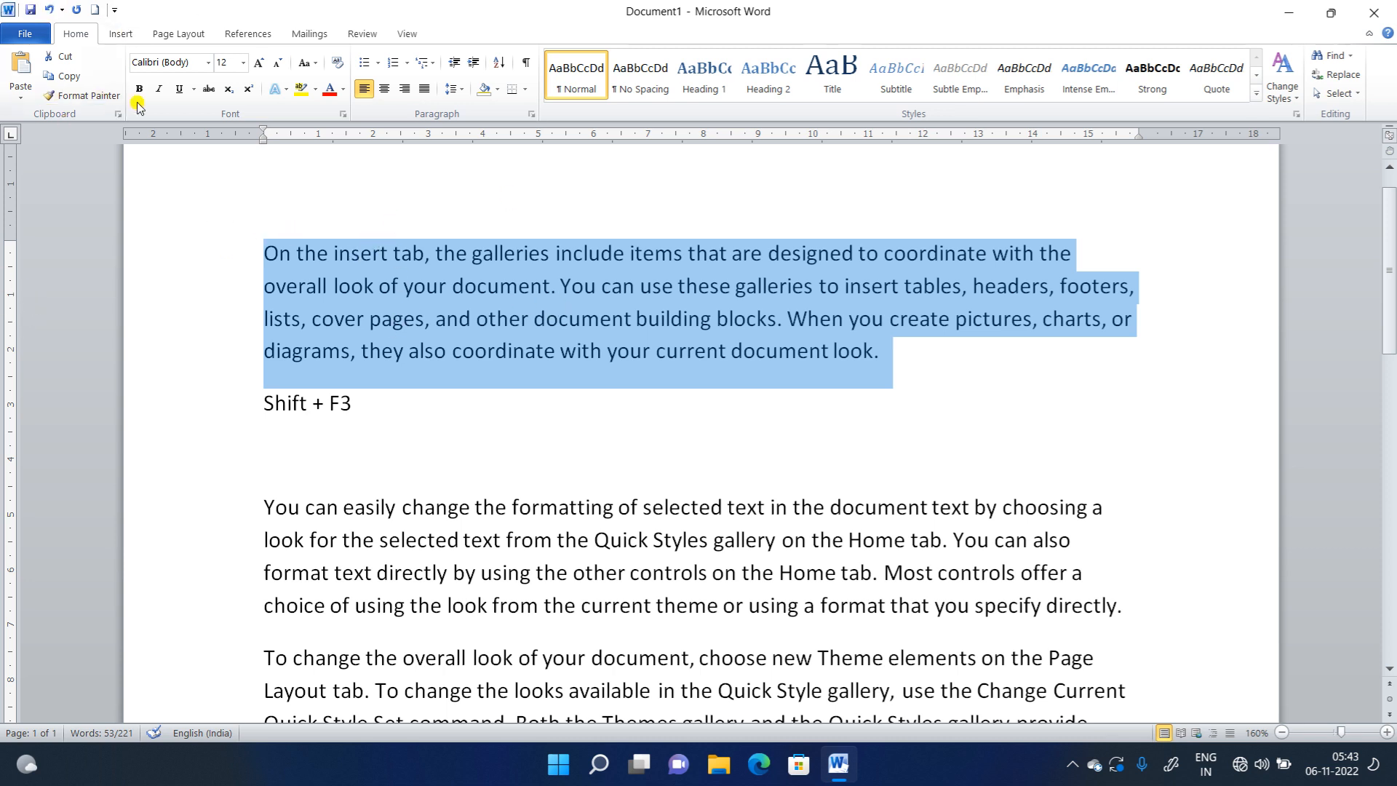
- Try Bauhaus 93 and Blackadder ITC with red text on the selected paragraph, and clear all its formatting
{"action": "left_click", "coordinate": [208, 62]}
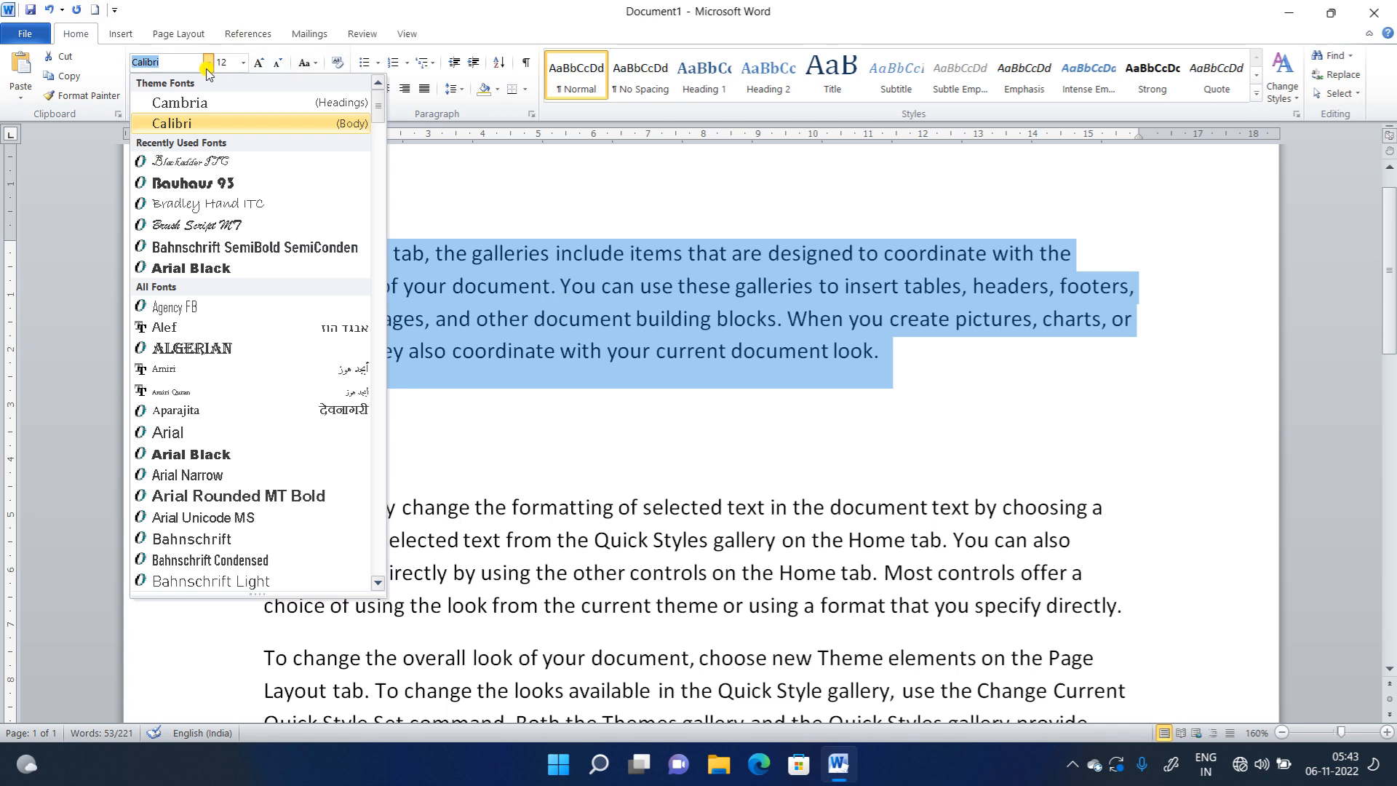
{"action": "left_click", "coordinate": [259, 182]}
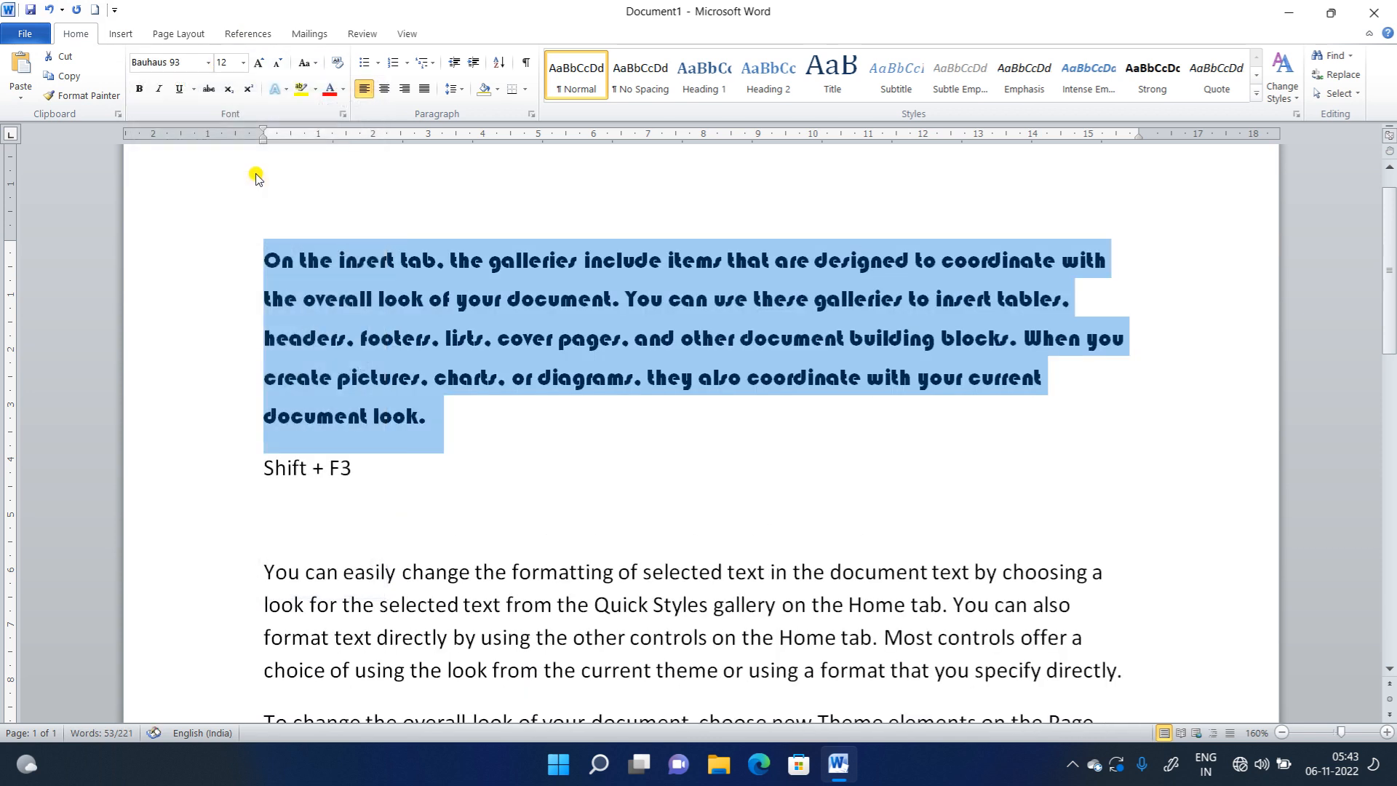
{"action": "left_click", "coordinate": [208, 63]}
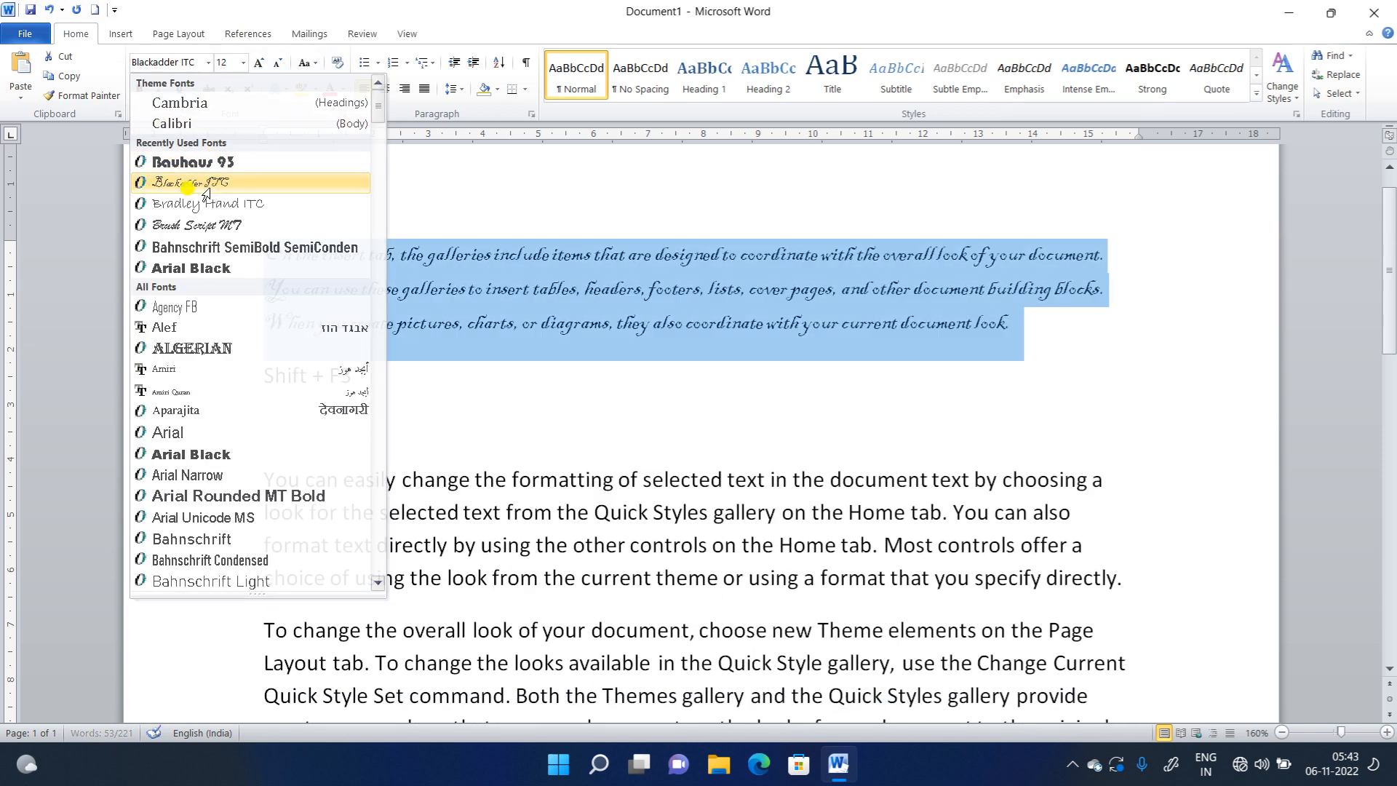
{"action": "left_click", "coordinate": [251, 184]}
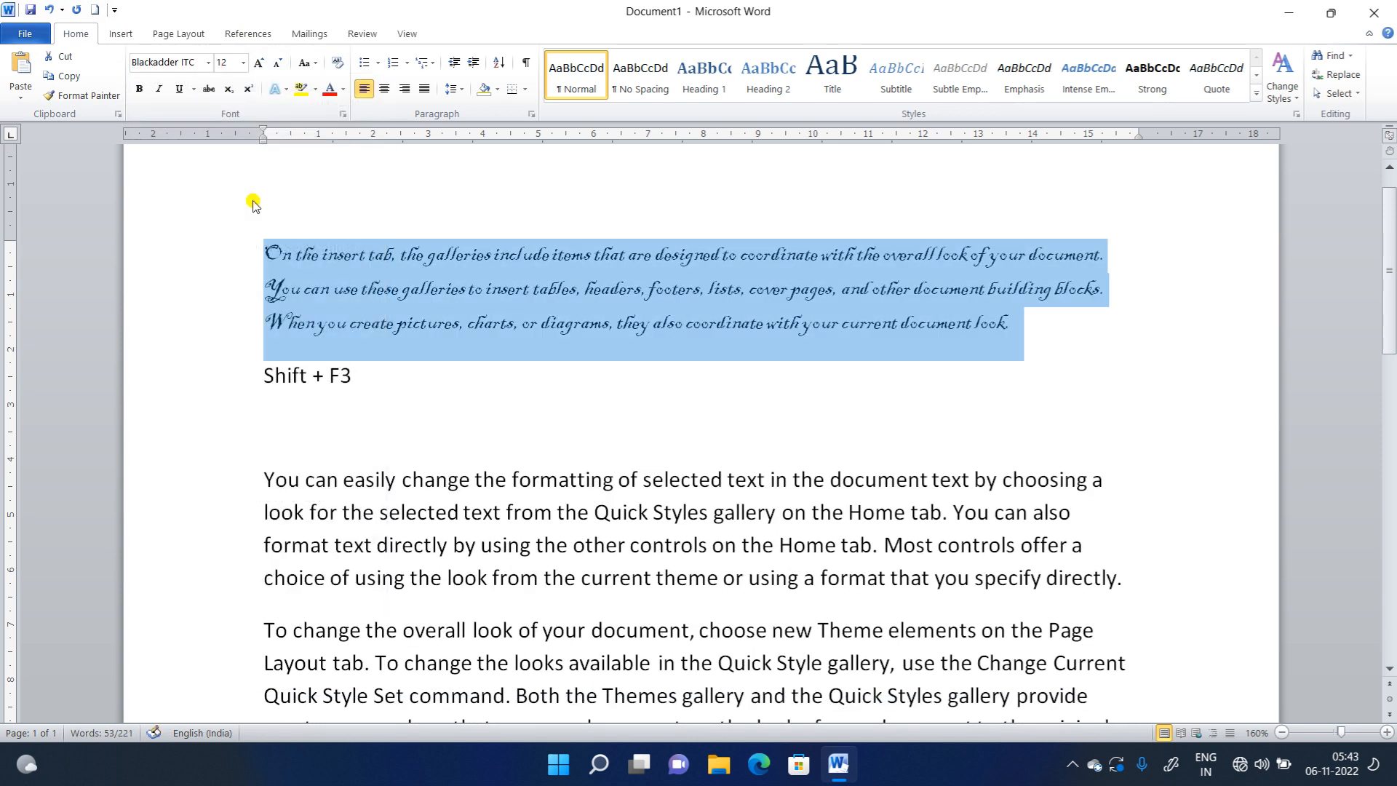
{"action": "left_click", "coordinate": [332, 90]}
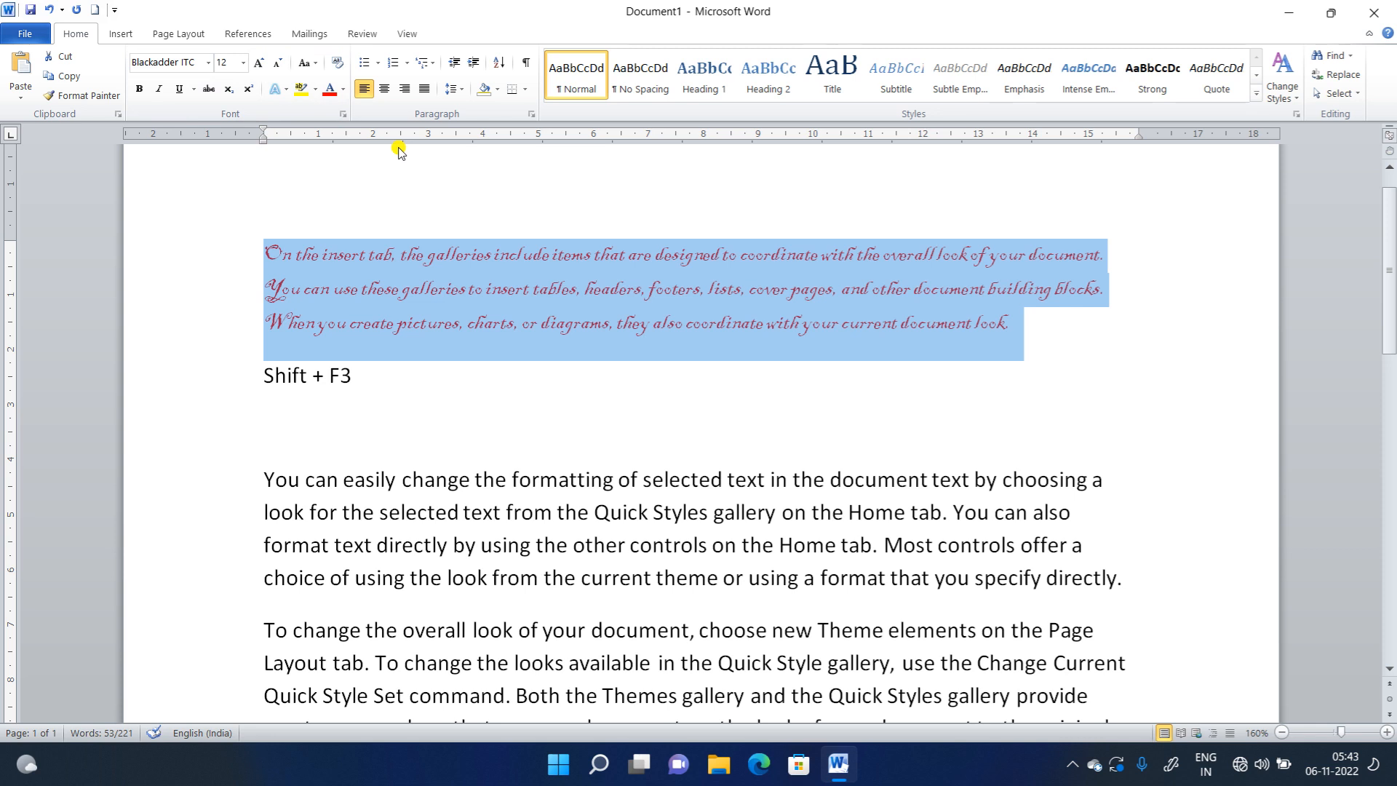
{"action": "left_click", "coordinate": [338, 68]}
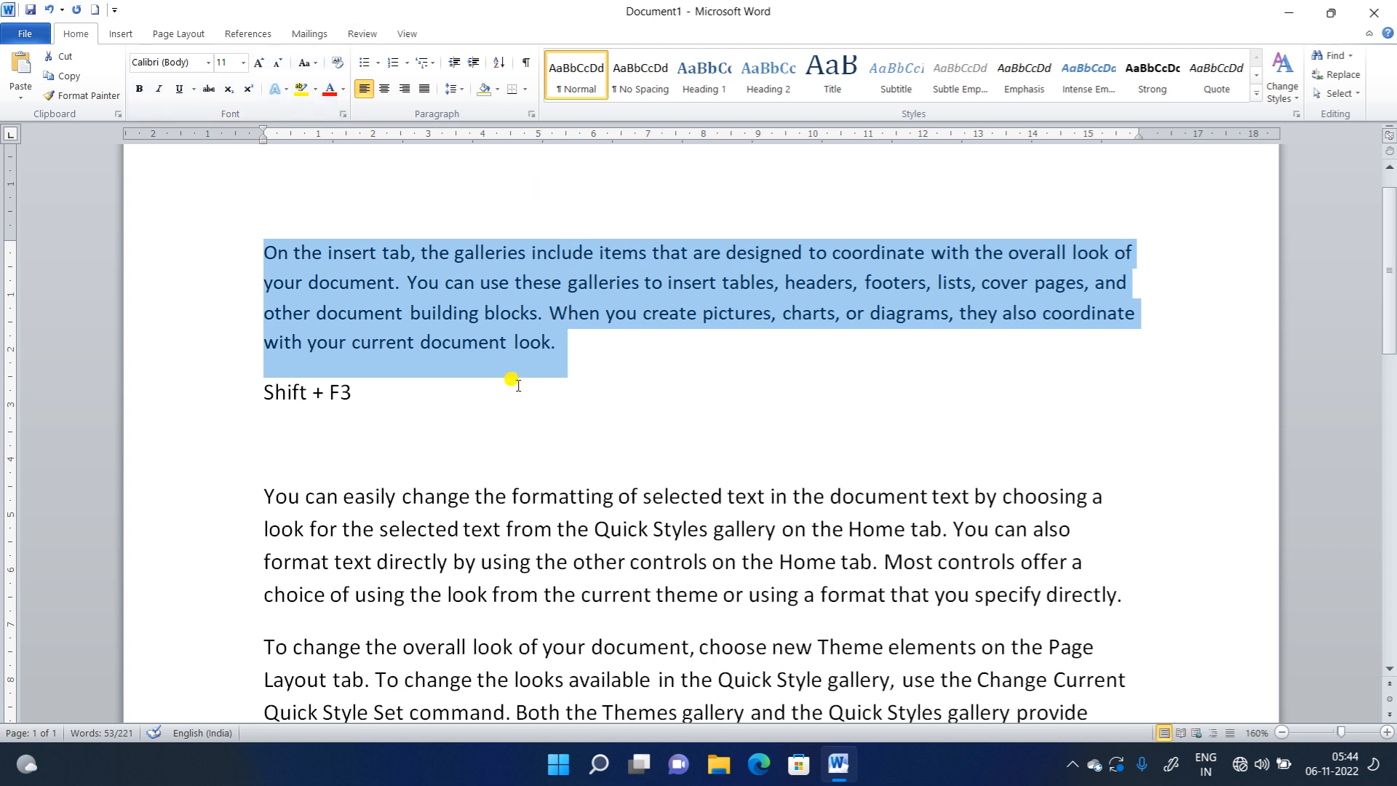
- Insert an empty line above the "On the insert tab" paragraph
{"action": "left_click", "coordinate": [267, 251]}
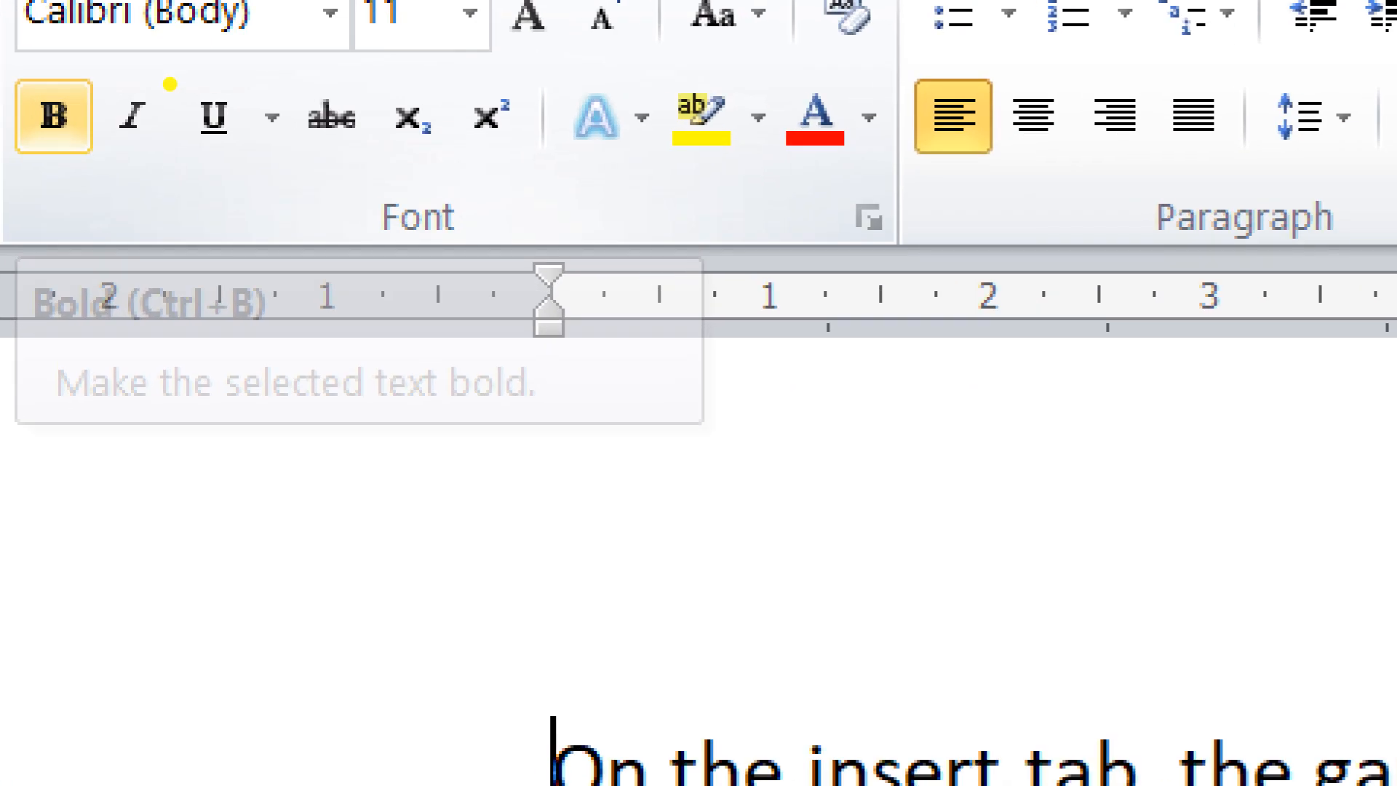
{"action": "left_click_drag", "start_coordinate": [47, 171], "coordinate": [375, 191]}
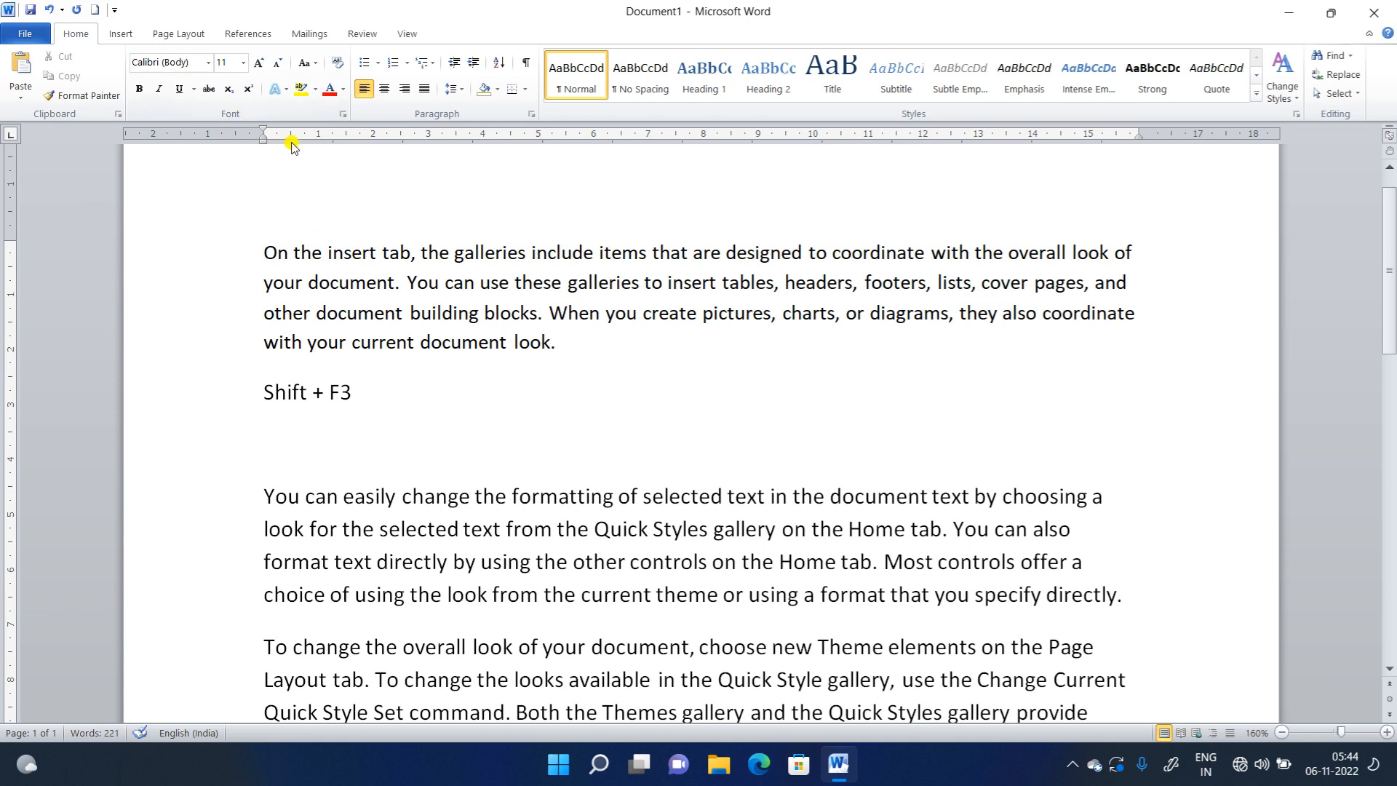
{"action": "key", "text": "Return"}
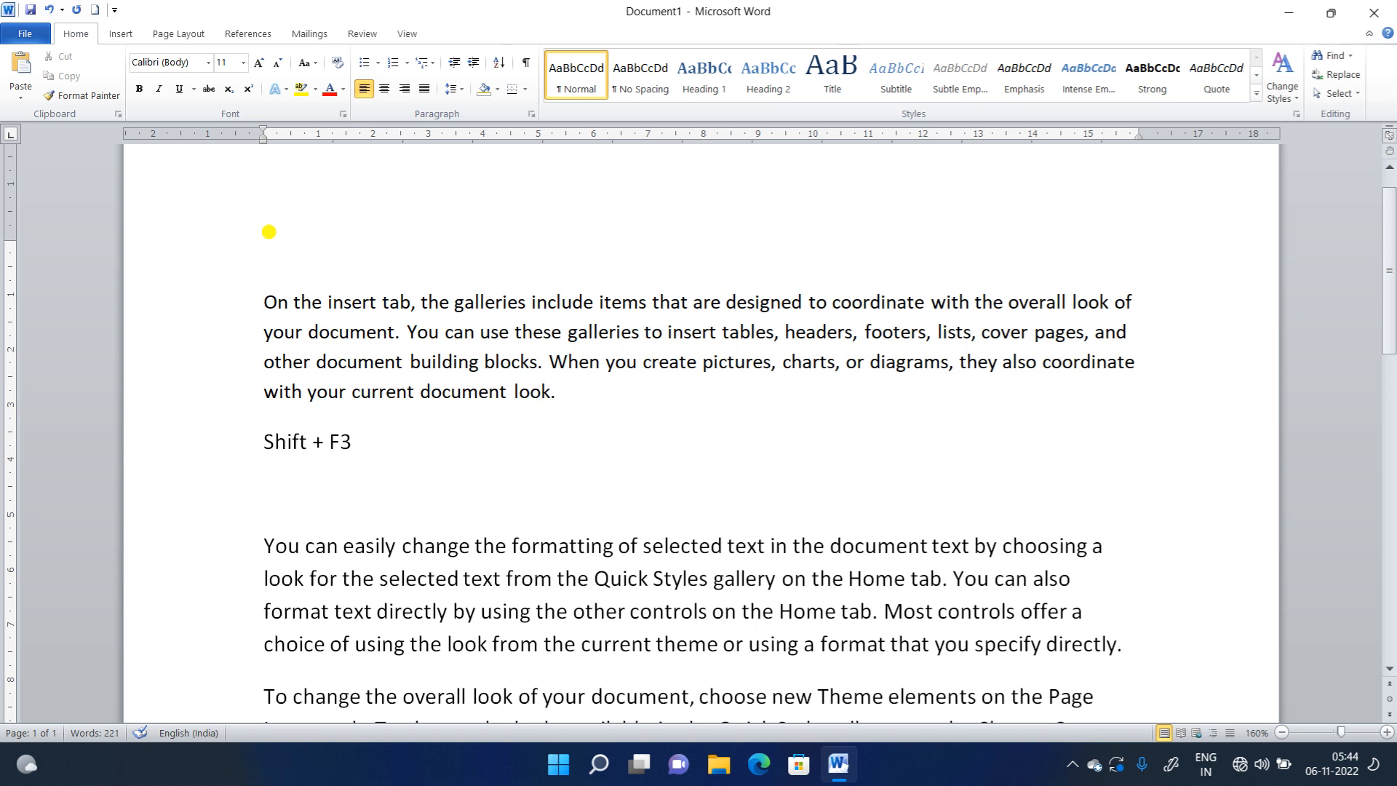
- Make the opening words "On the insert tab," bold
{"action": "left_click_drag", "start_coordinate": [420, 304], "coordinate": [265, 303]}
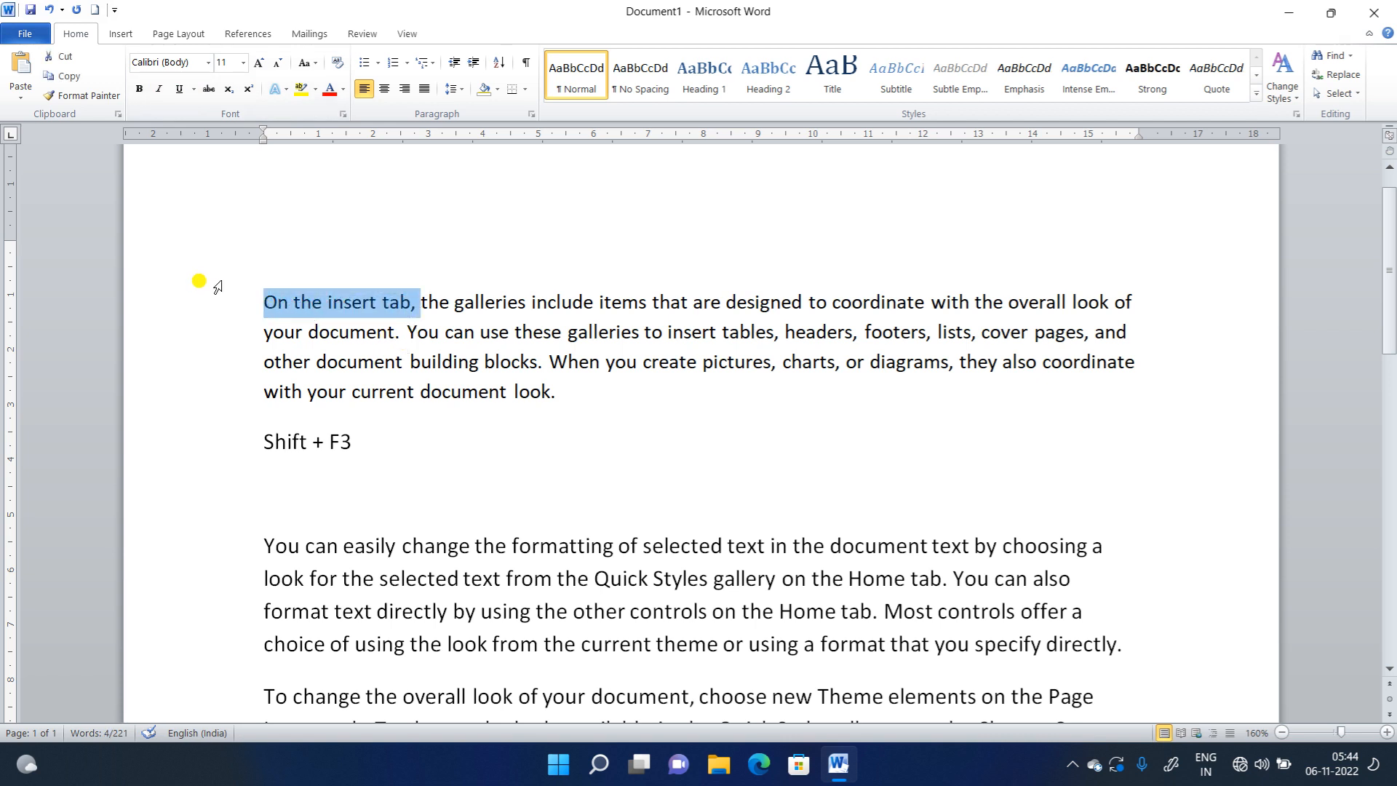
{"action": "left_click", "coordinate": [139, 88]}
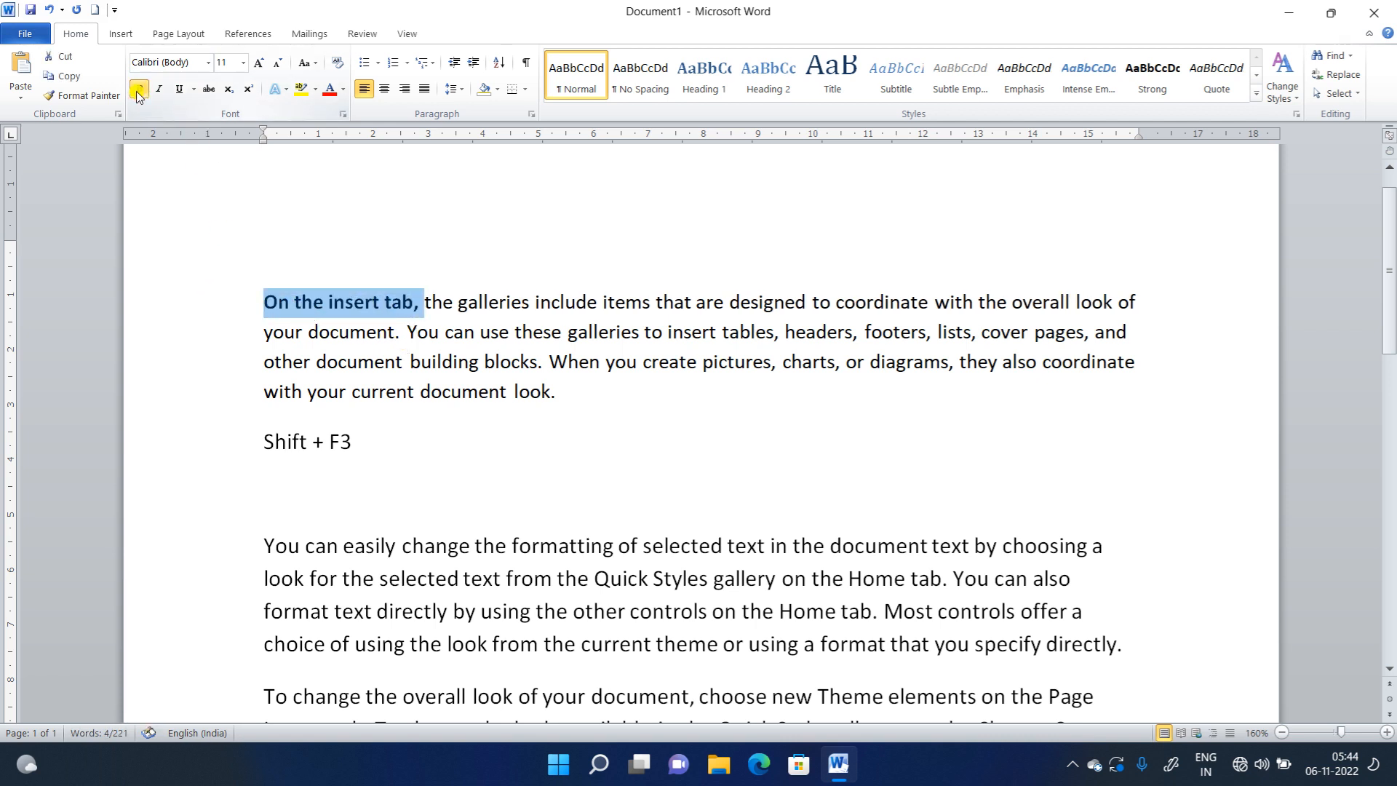
{"action": "left_click", "coordinate": [432, 304]}
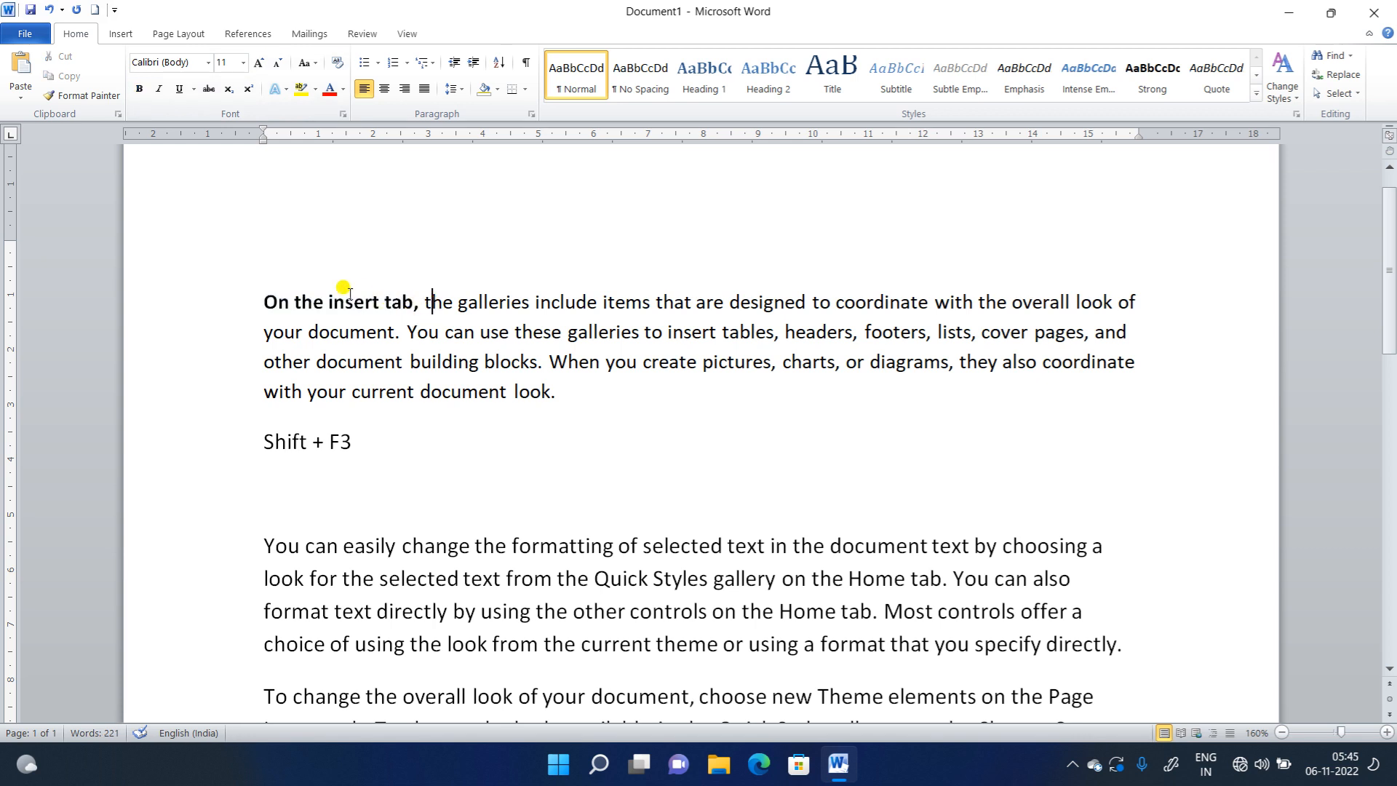
- Apply italic and underline to the bold words "On the insert tab,"
{"action": "left_click", "coordinate": [303, 305]}
{"action": "left_click_drag", "start_coordinate": [424, 304], "coordinate": [266, 301]}
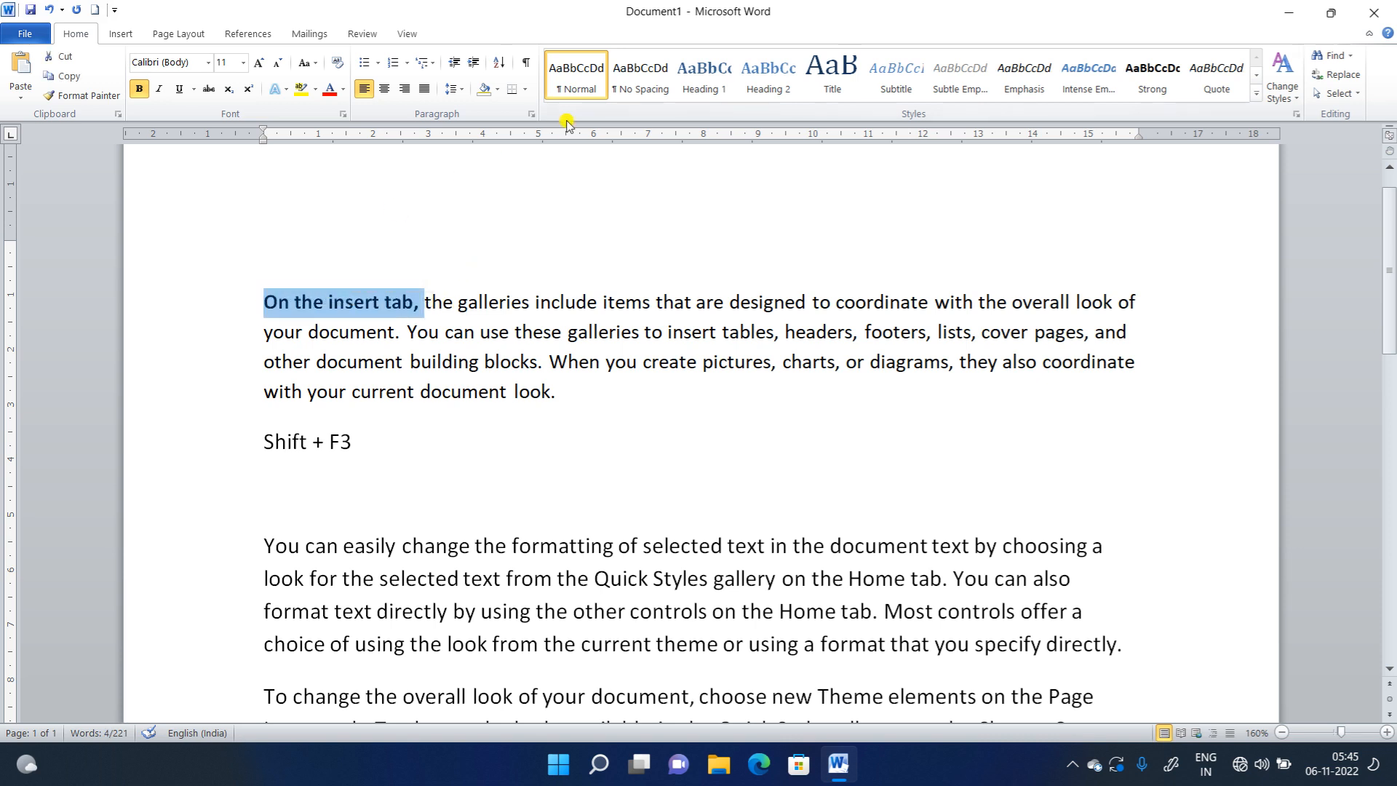
{"action": "left_click", "coordinate": [160, 99]}
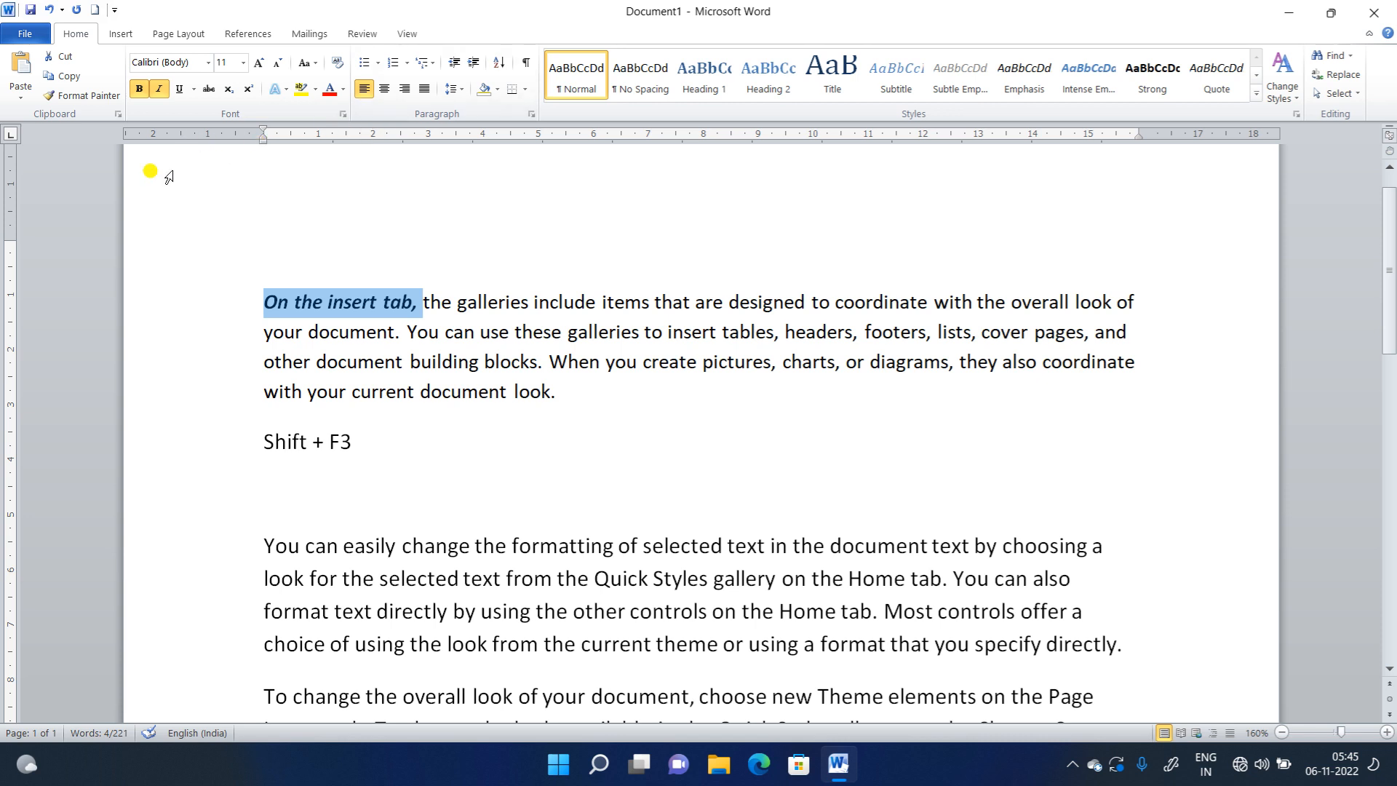
{"action": "left_click", "coordinate": [186, 92]}
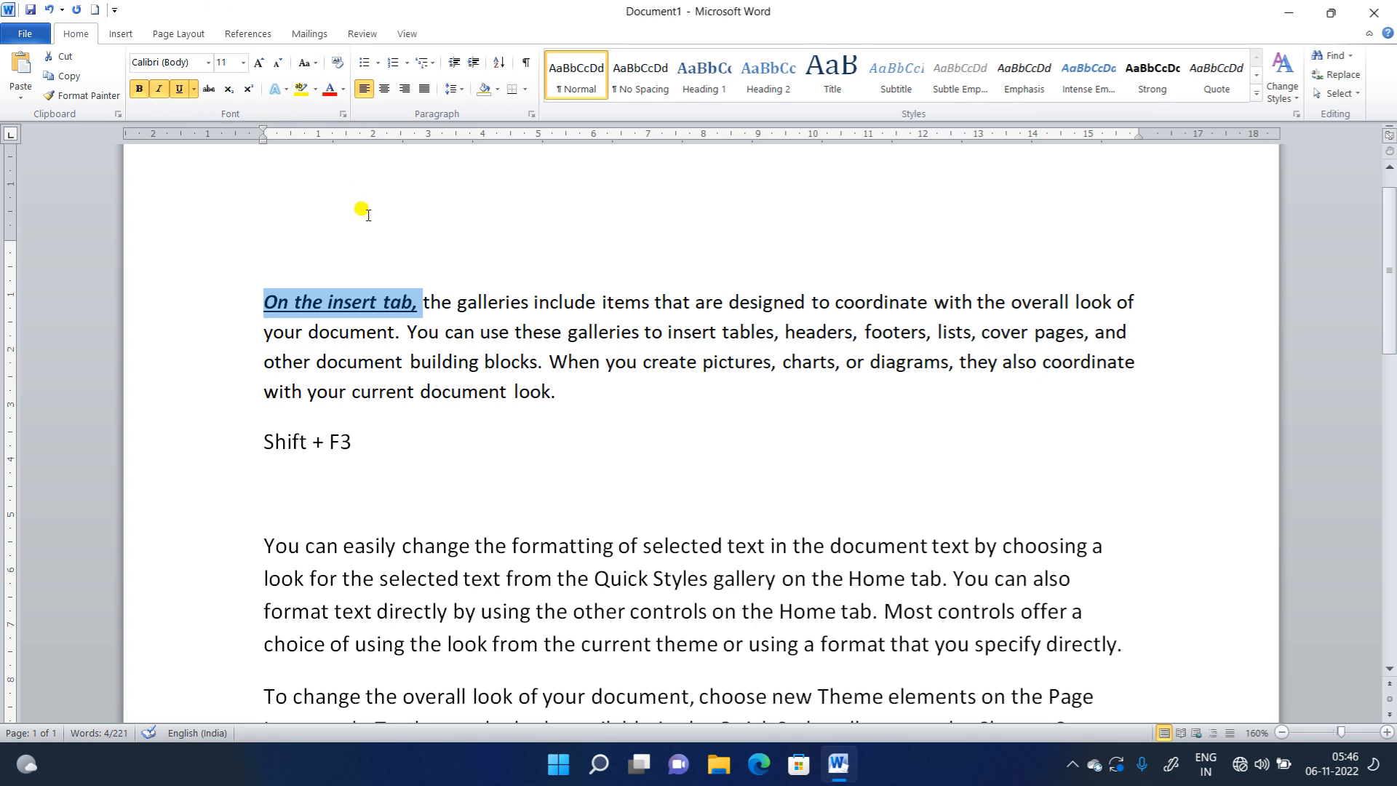
- Format the whole "On the insert tab" paragraph as bold, italic and underlined, and change its underline to a double underline
{"action": "left_click_drag", "start_coordinate": [557, 395], "coordinate": [273, 292]}
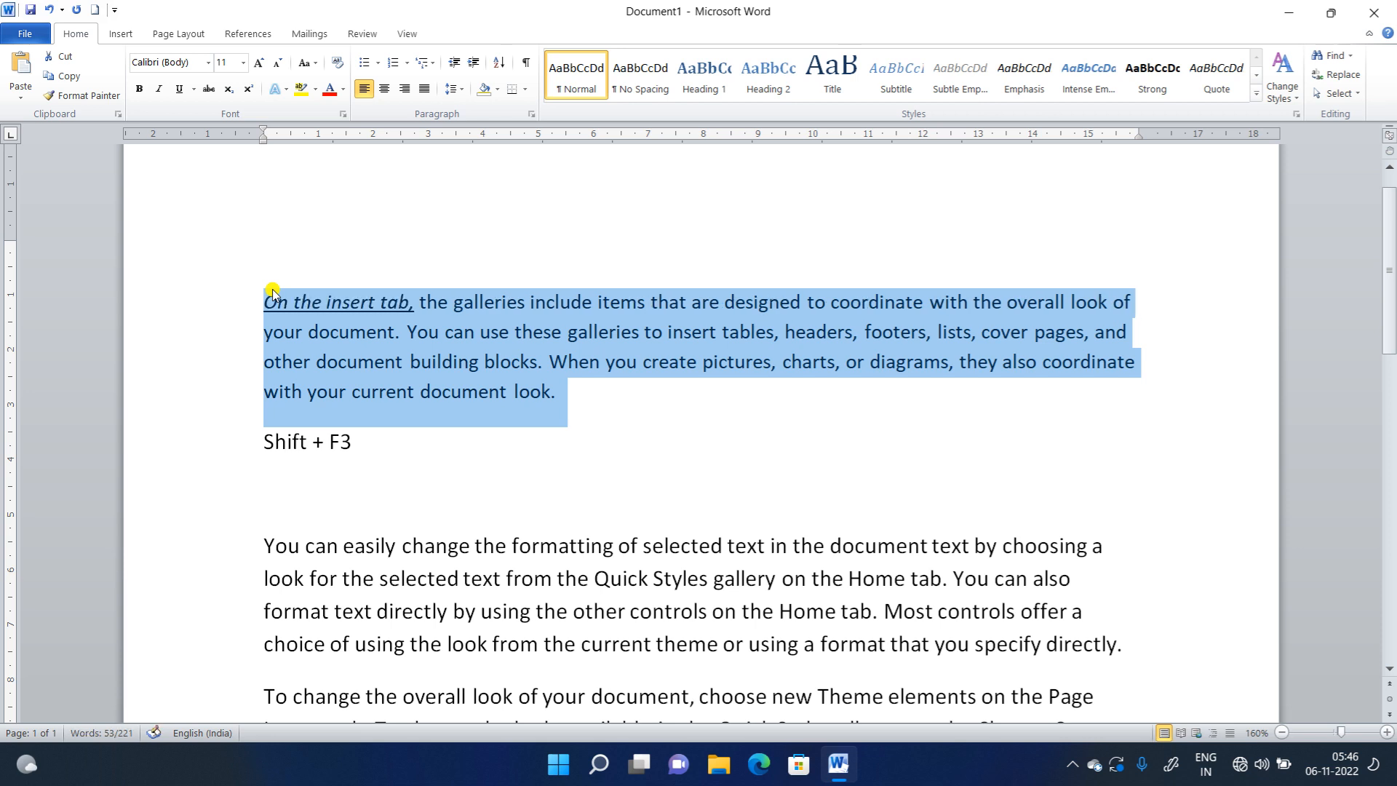
{"action": "key", "text": "ctrl+b"}
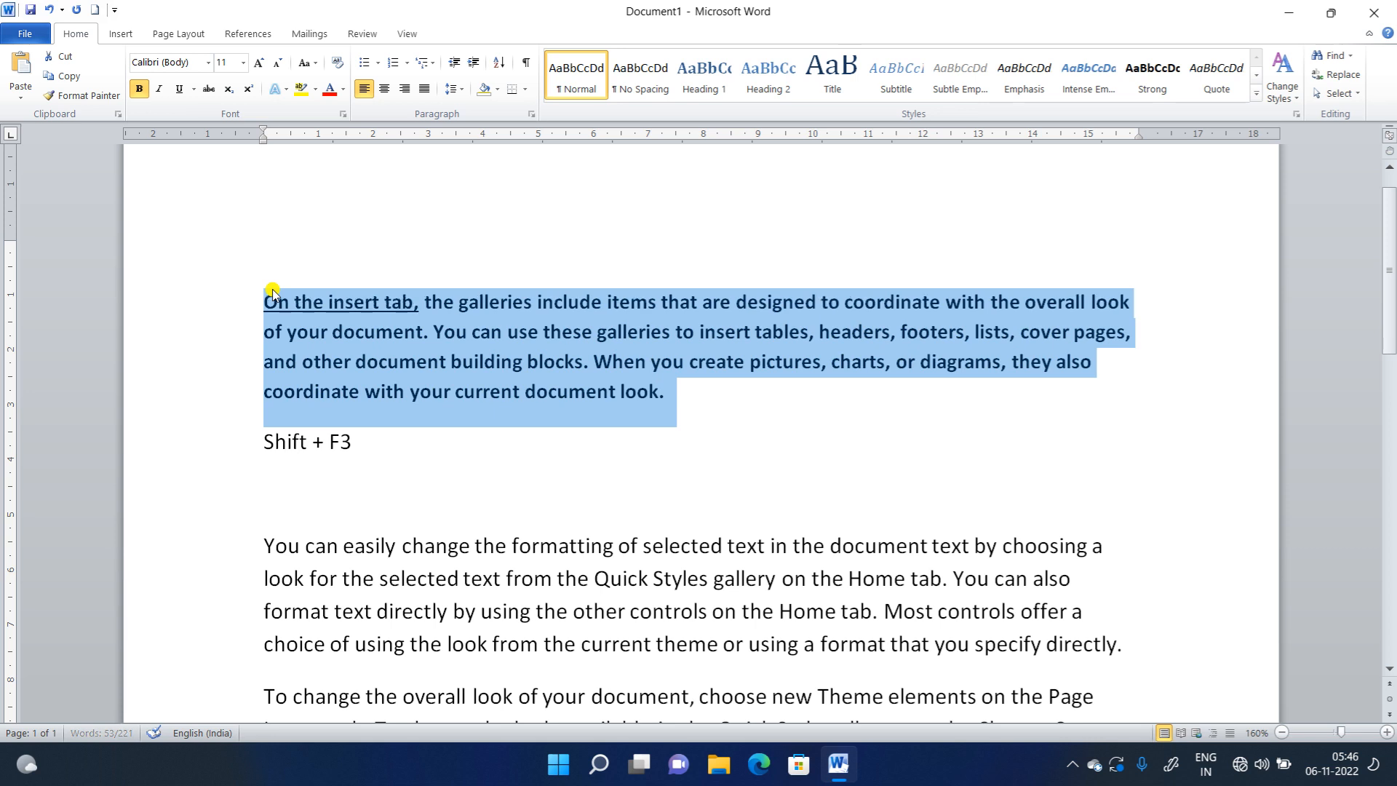
{"action": "key", "text": "ctrl+i"}
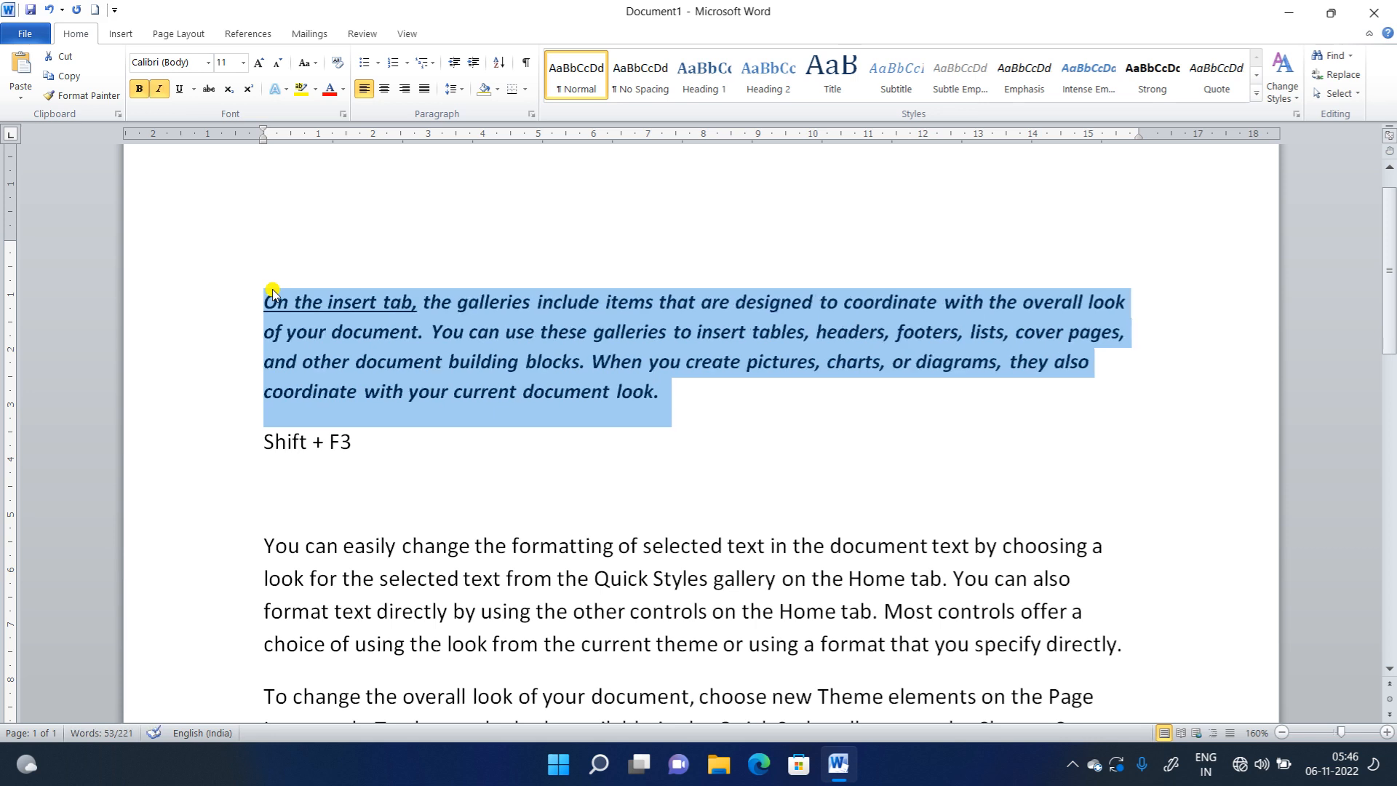
{"action": "key", "text": "ctrl+u"}
{"action": "key", "text": "ctrl+u"}
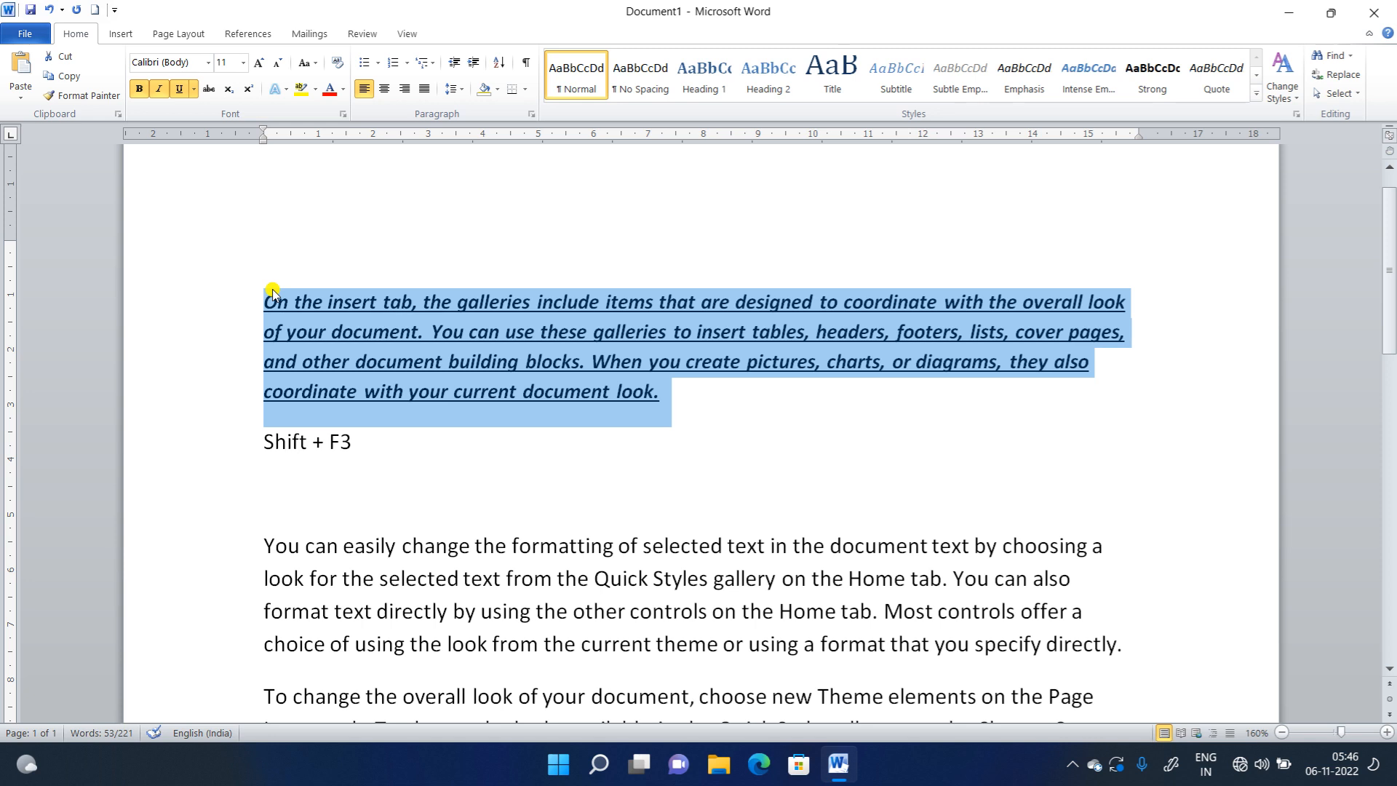
{"action": "key", "text": "ctrl+shift+d"}
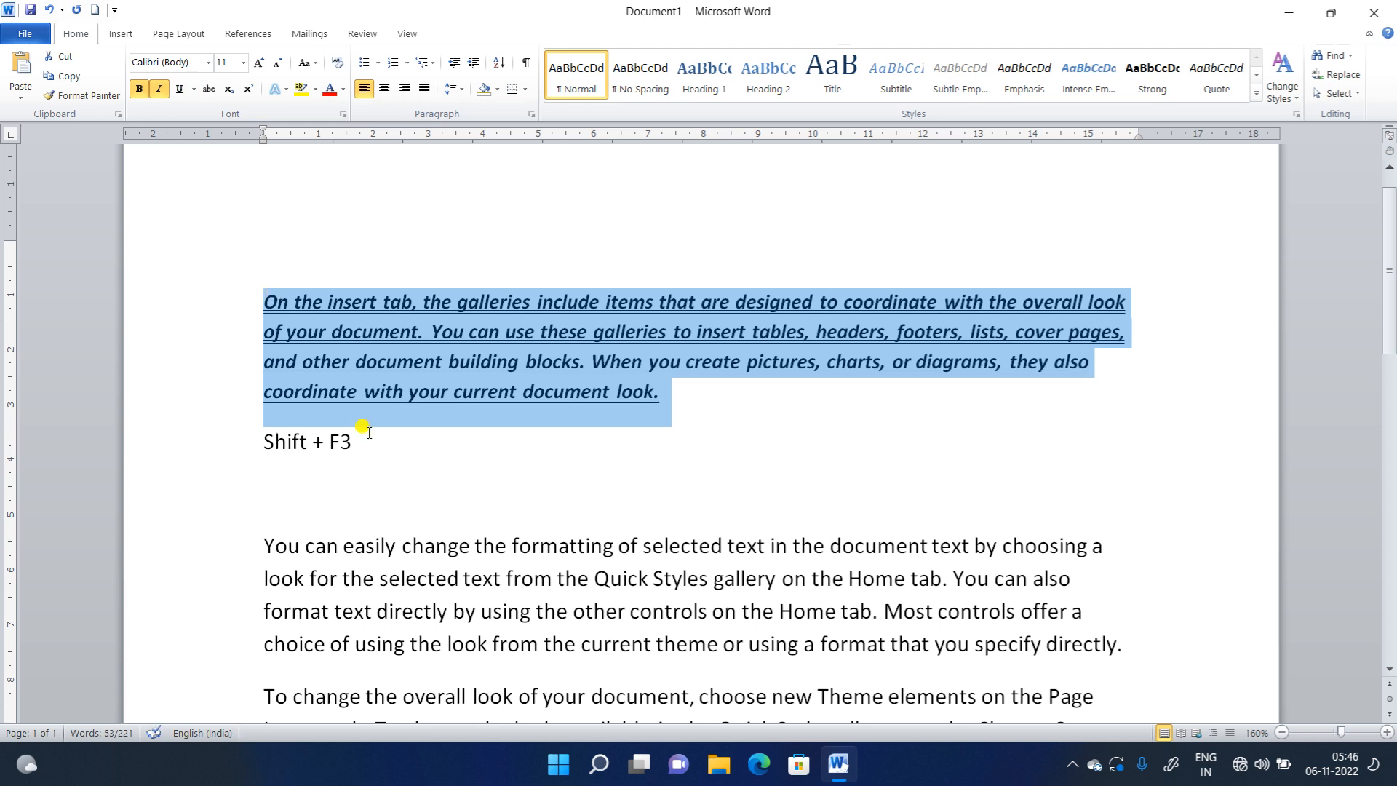
{"action": "left_click", "coordinate": [435, 362]}
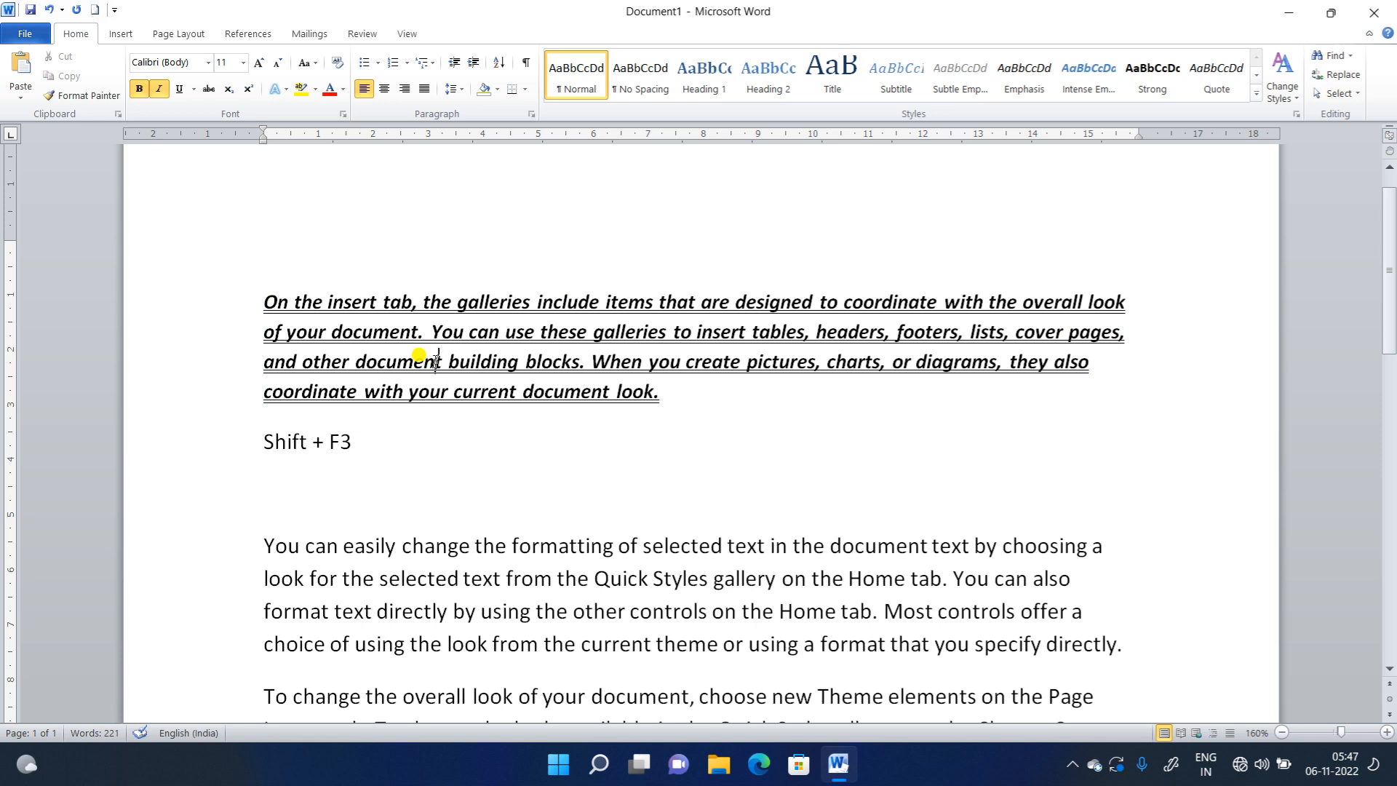
- Select the double-underlined paragraph, colour its underline standard green and change the underline style to wavy
{"action": "left_click", "coordinate": [672, 398]}
{"action": "left_click_drag", "start_coordinate": [672, 398], "coordinate": [267, 298]}
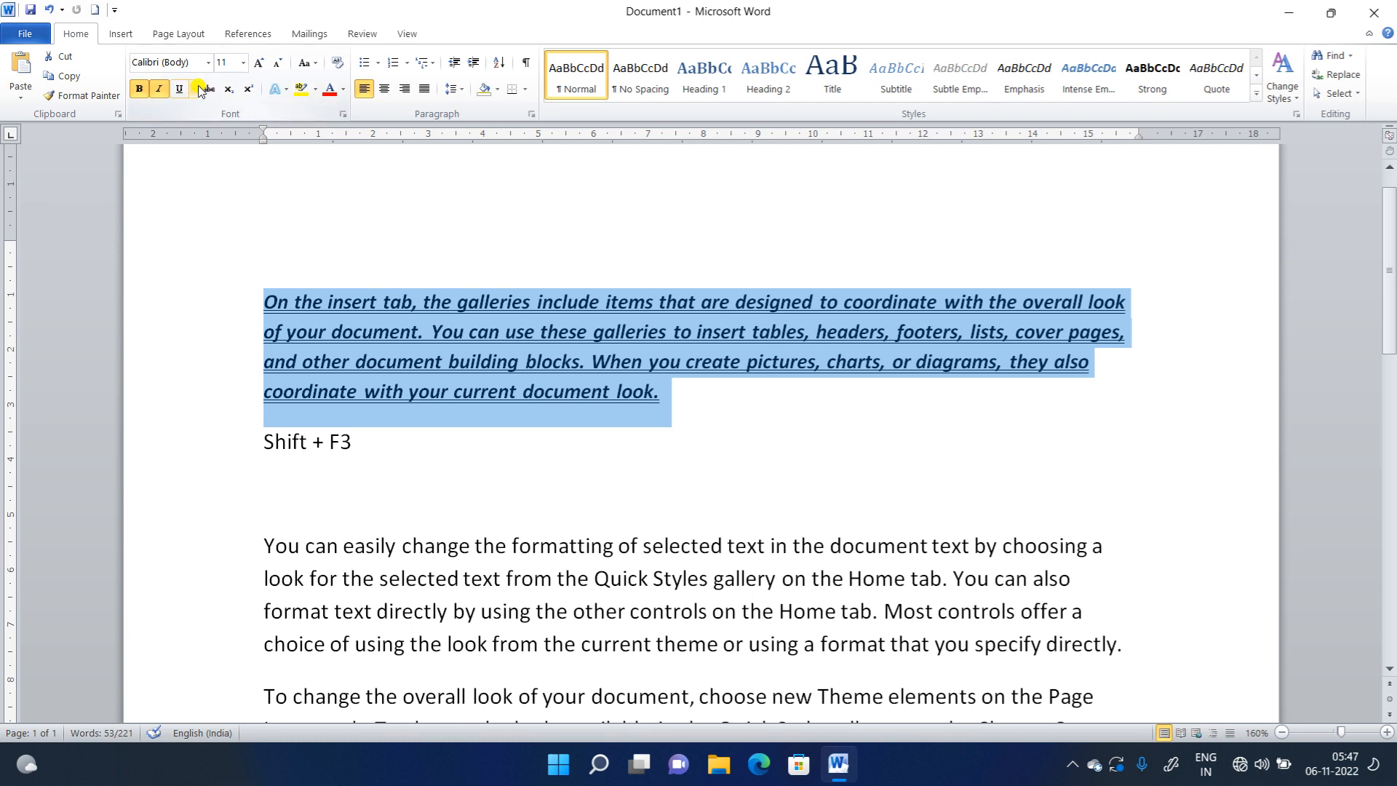
{"action": "left_click", "coordinate": [180, 105]}
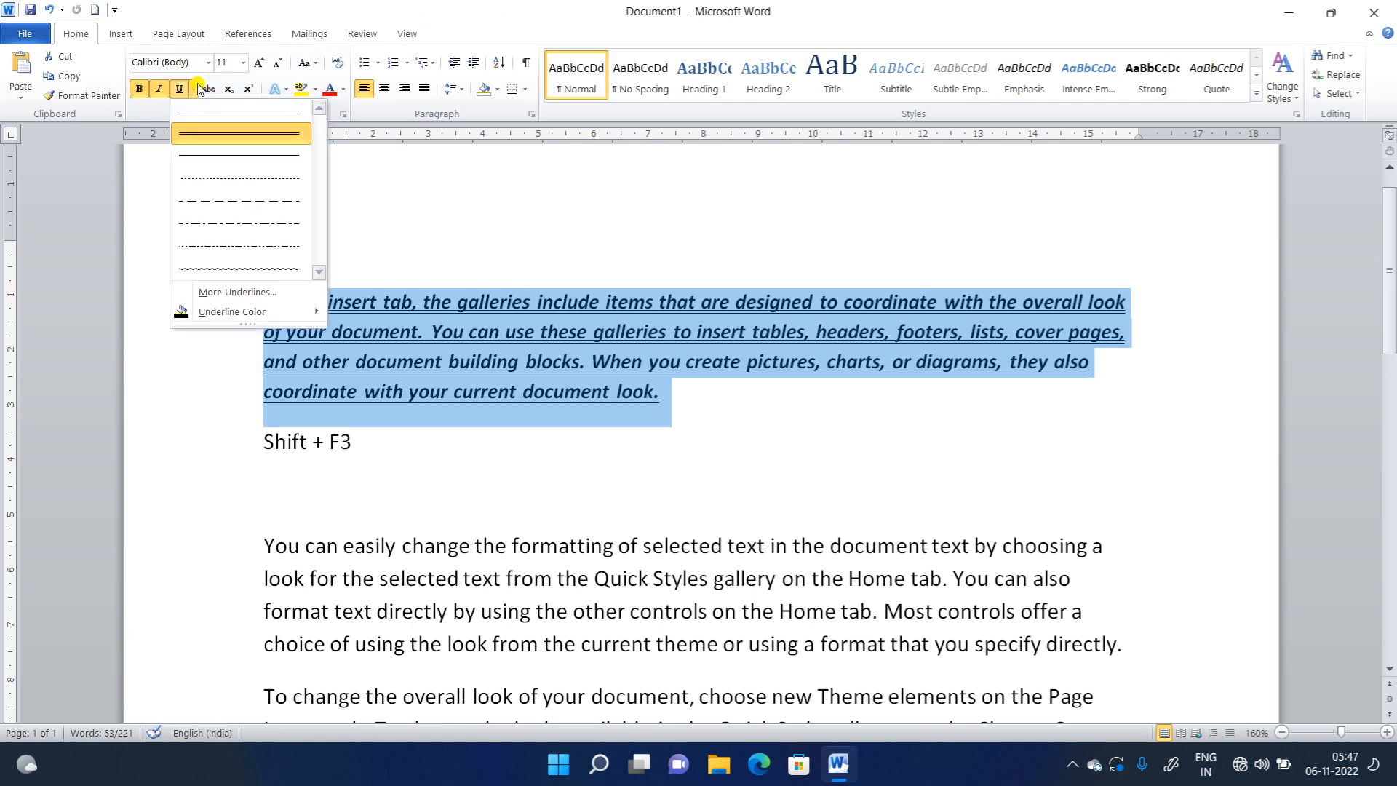
{"action": "mouse_move", "coordinate": [264, 313]}
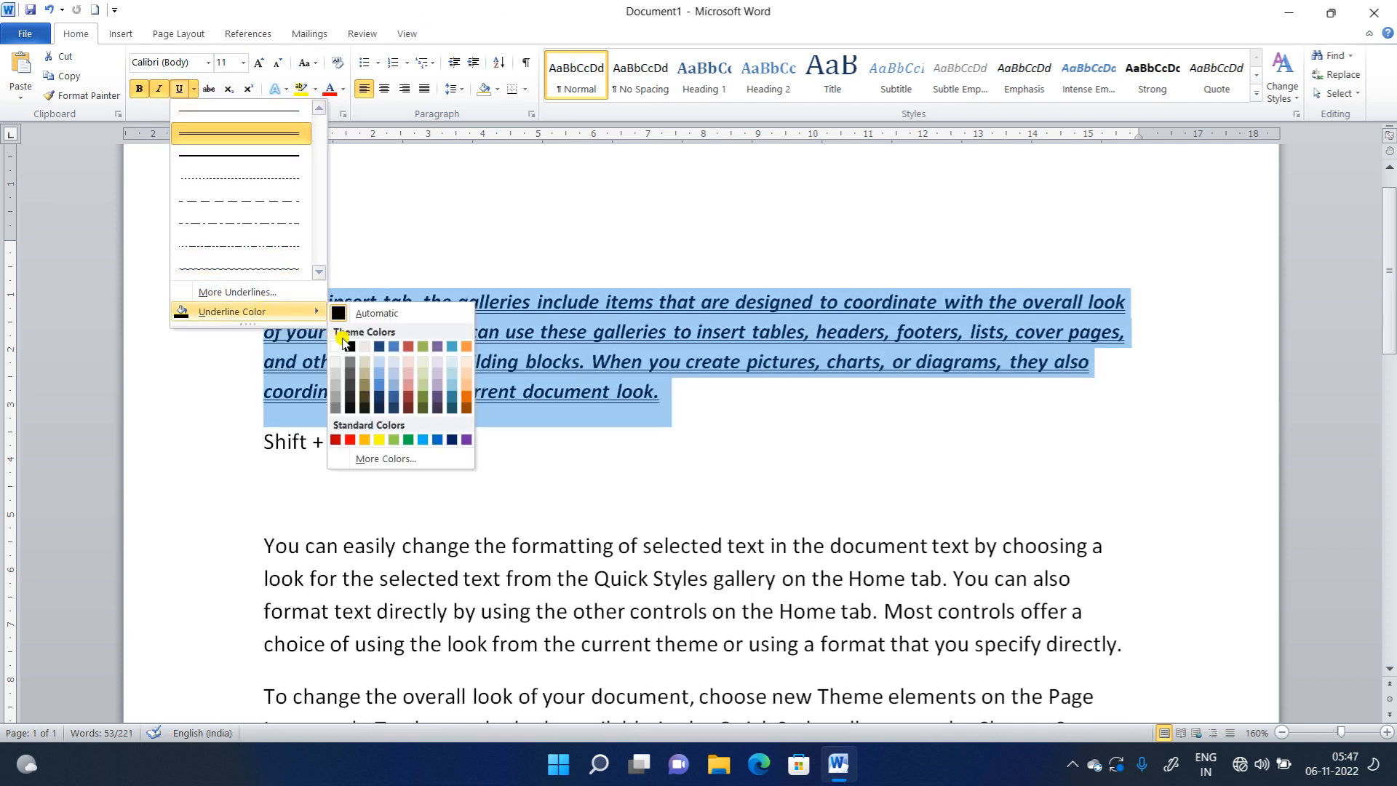
{"action": "left_click", "coordinate": [410, 439]}
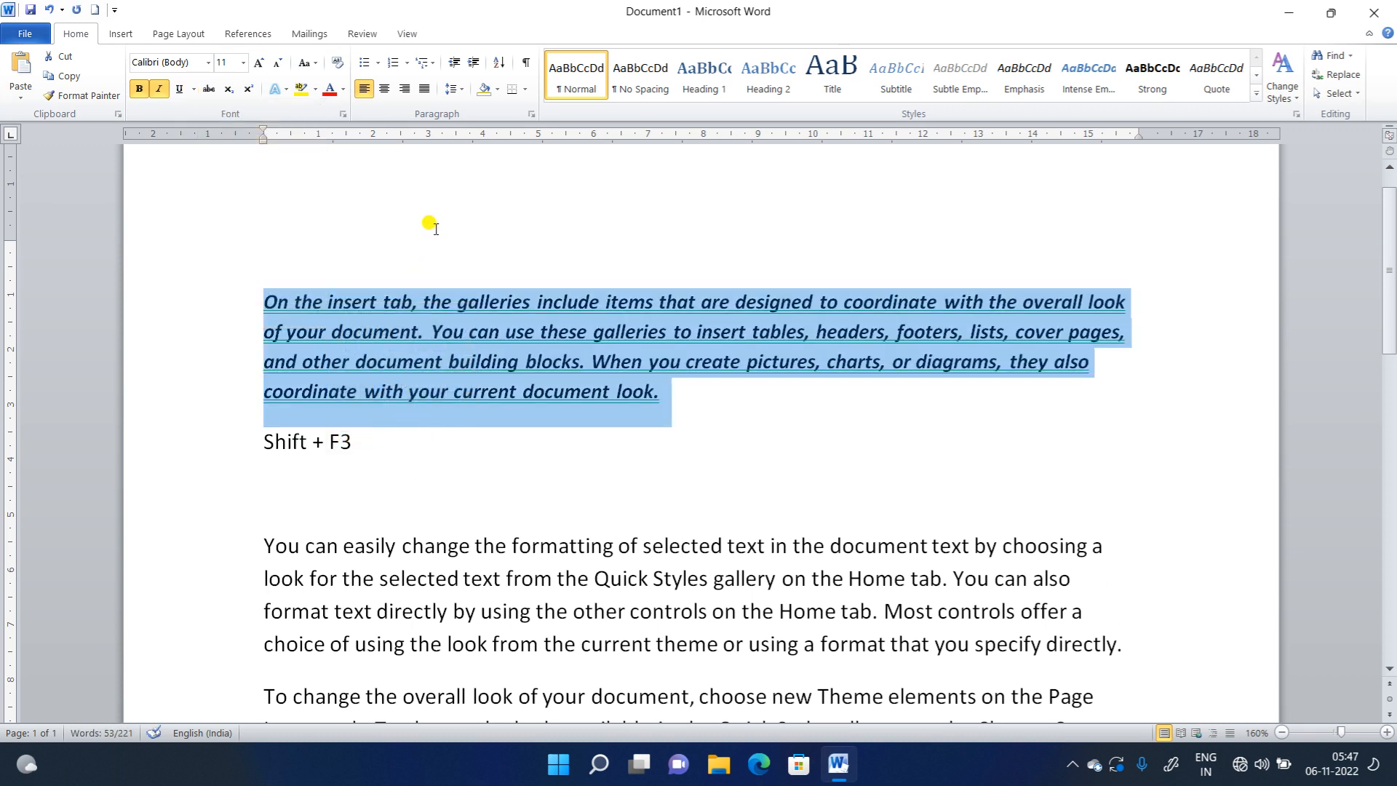
{"action": "left_click", "coordinate": [195, 91]}
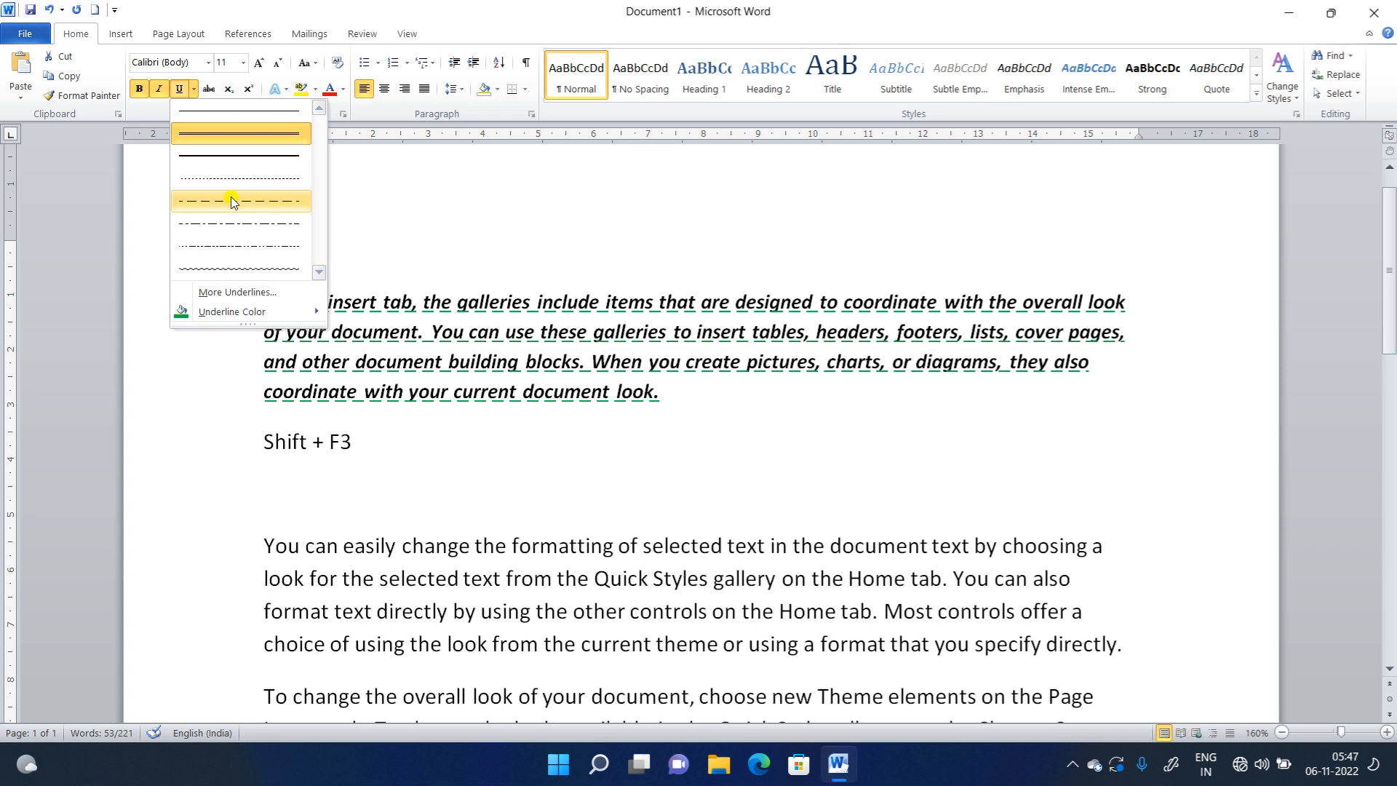
{"action": "left_click", "coordinate": [234, 269]}
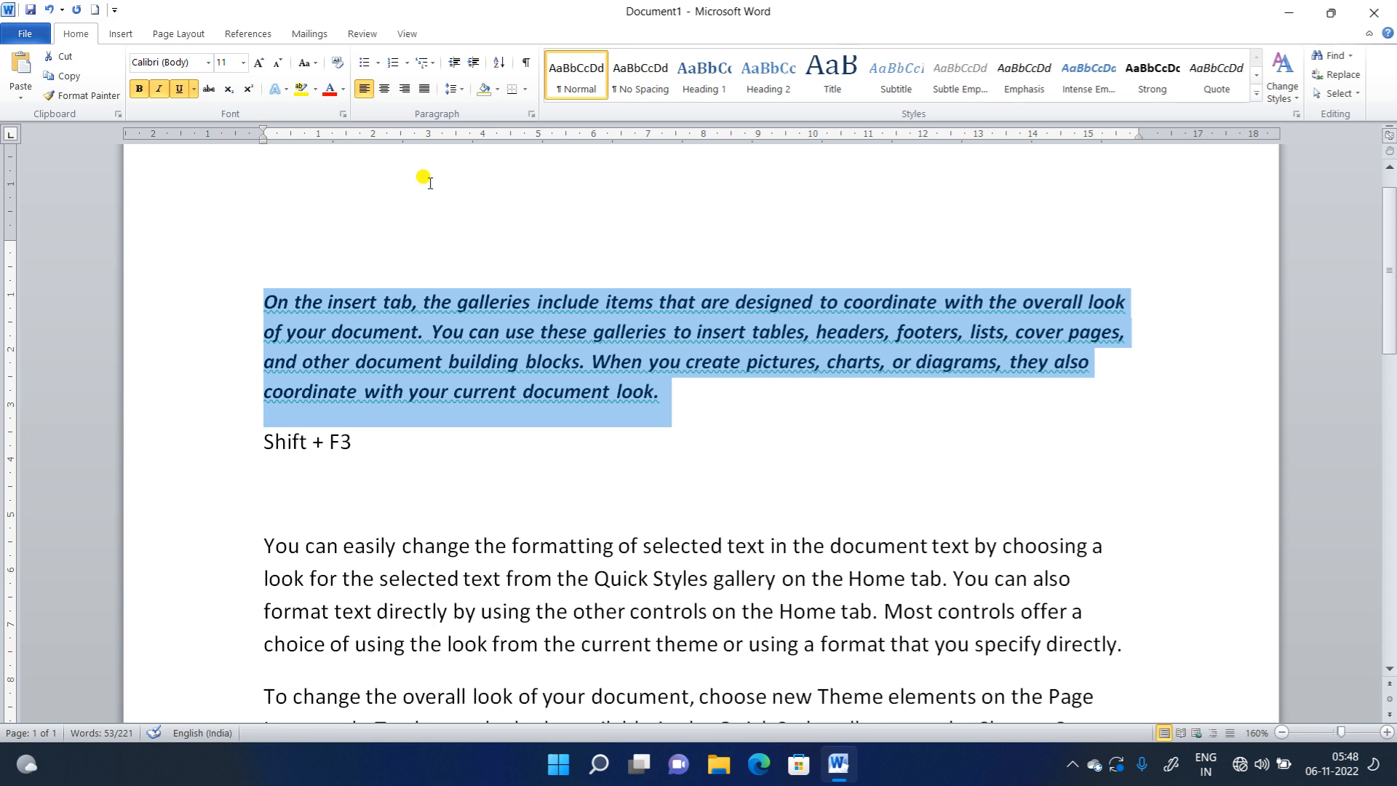
- Apply Strikethrough to the "You can easily change the formatting" paragraph and remove it again
{"action": "scroll", "coordinate": [265, 262], "scroll_direction": "down", "scroll_amount": 3}
{"action": "left_click_drag", "start_coordinate": [264, 266], "coordinate": [1118, 370]}
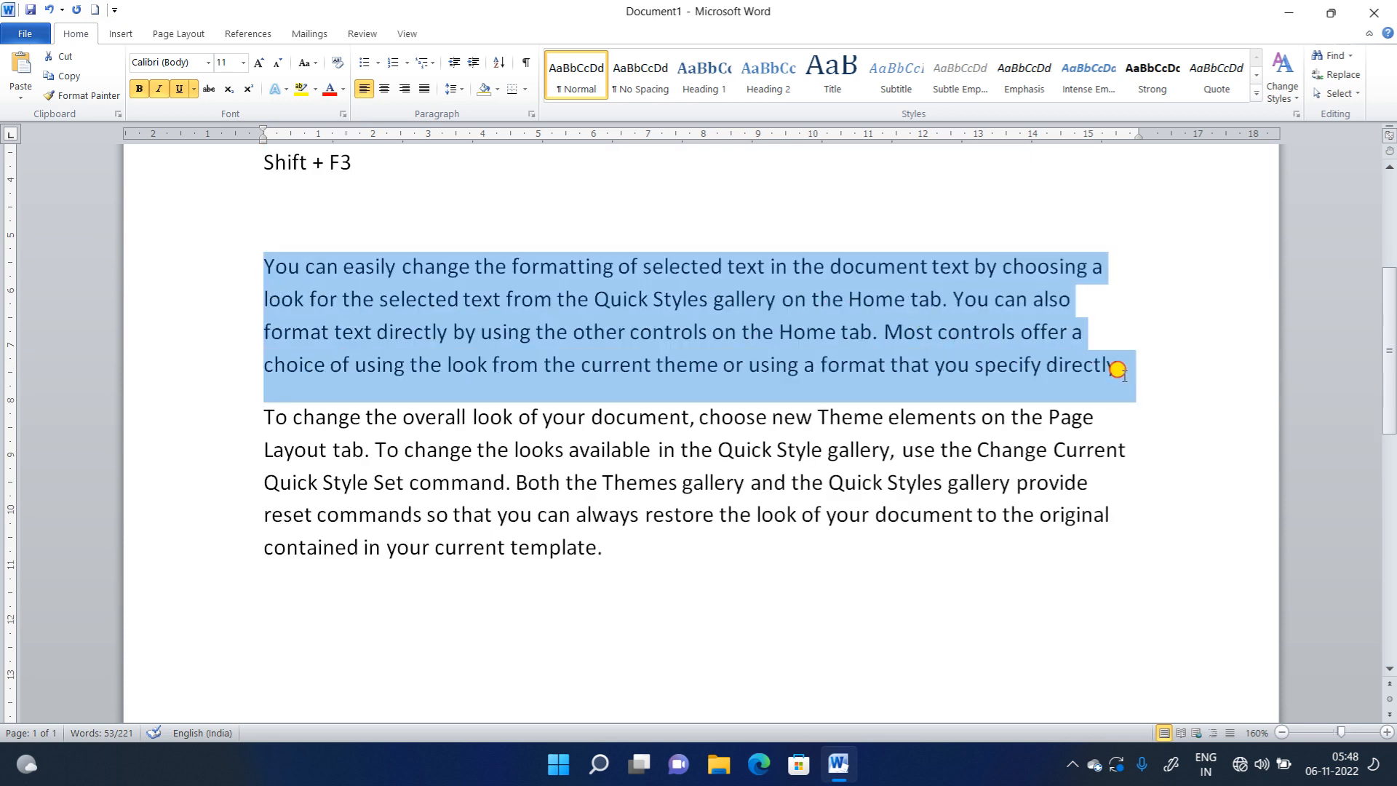
{"action": "left_click", "coordinate": [207, 89]}
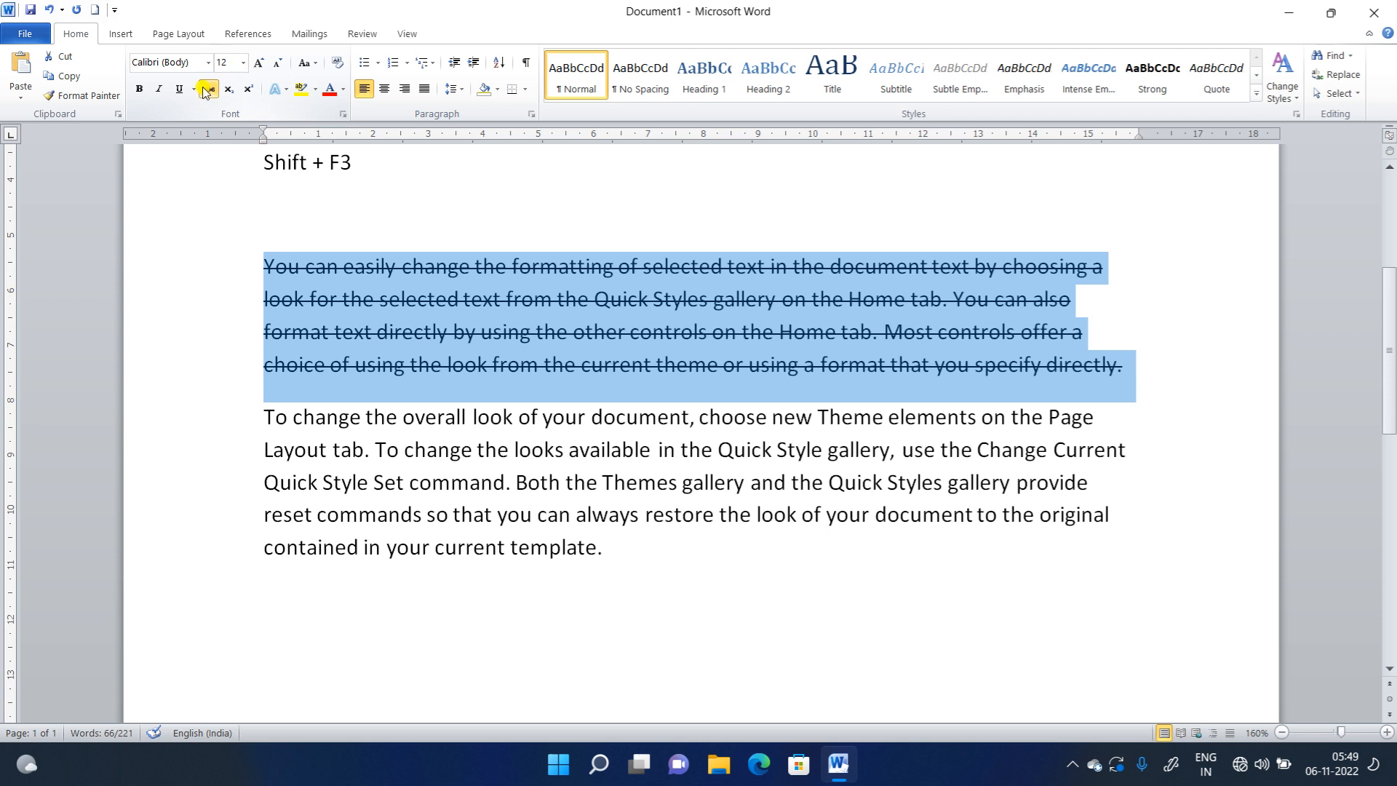
{"action": "left_click", "coordinate": [208, 90]}
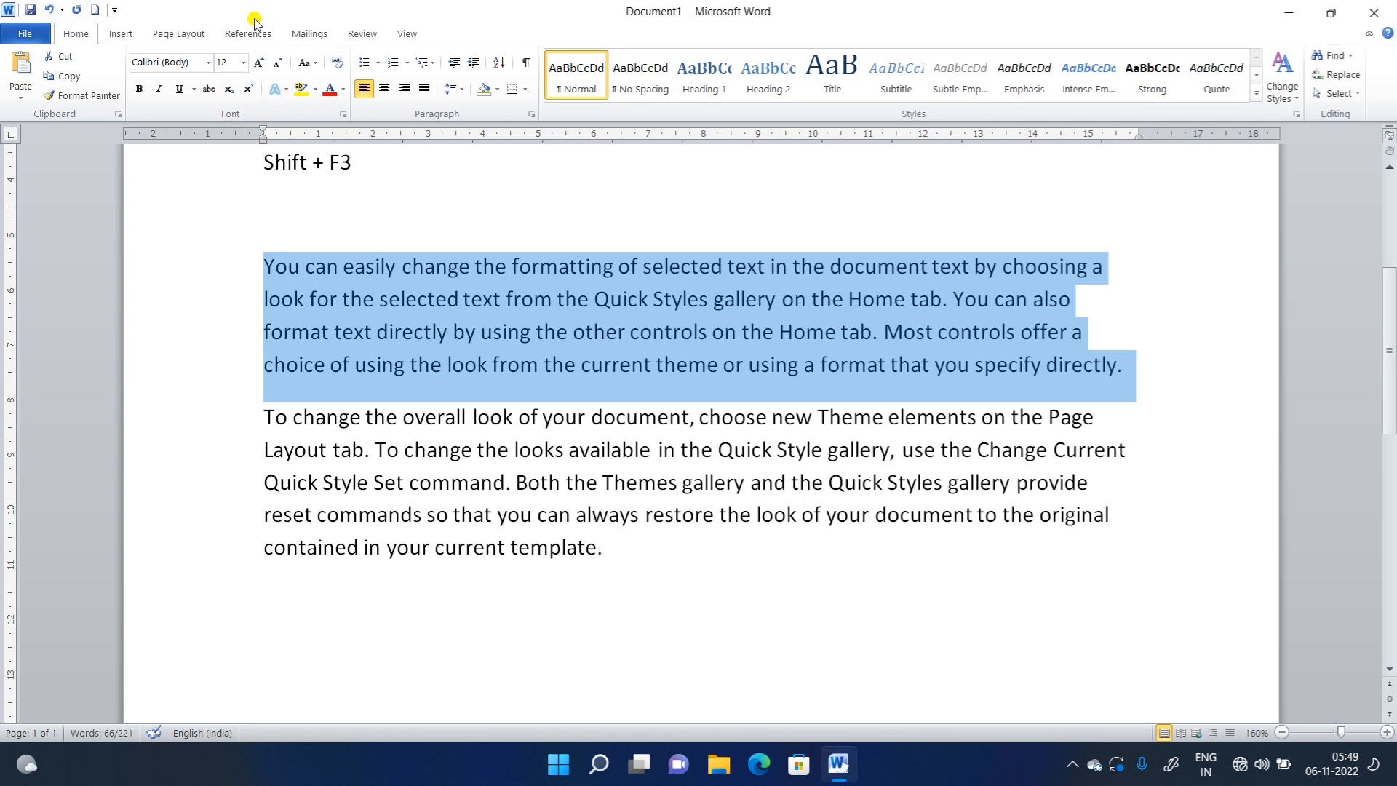
- Enter "H2O" on the empty line below the "To change the overall look" paragraph
{"action": "scroll", "coordinate": [372, 312], "scroll_direction": "down", "scroll_amount": 1}
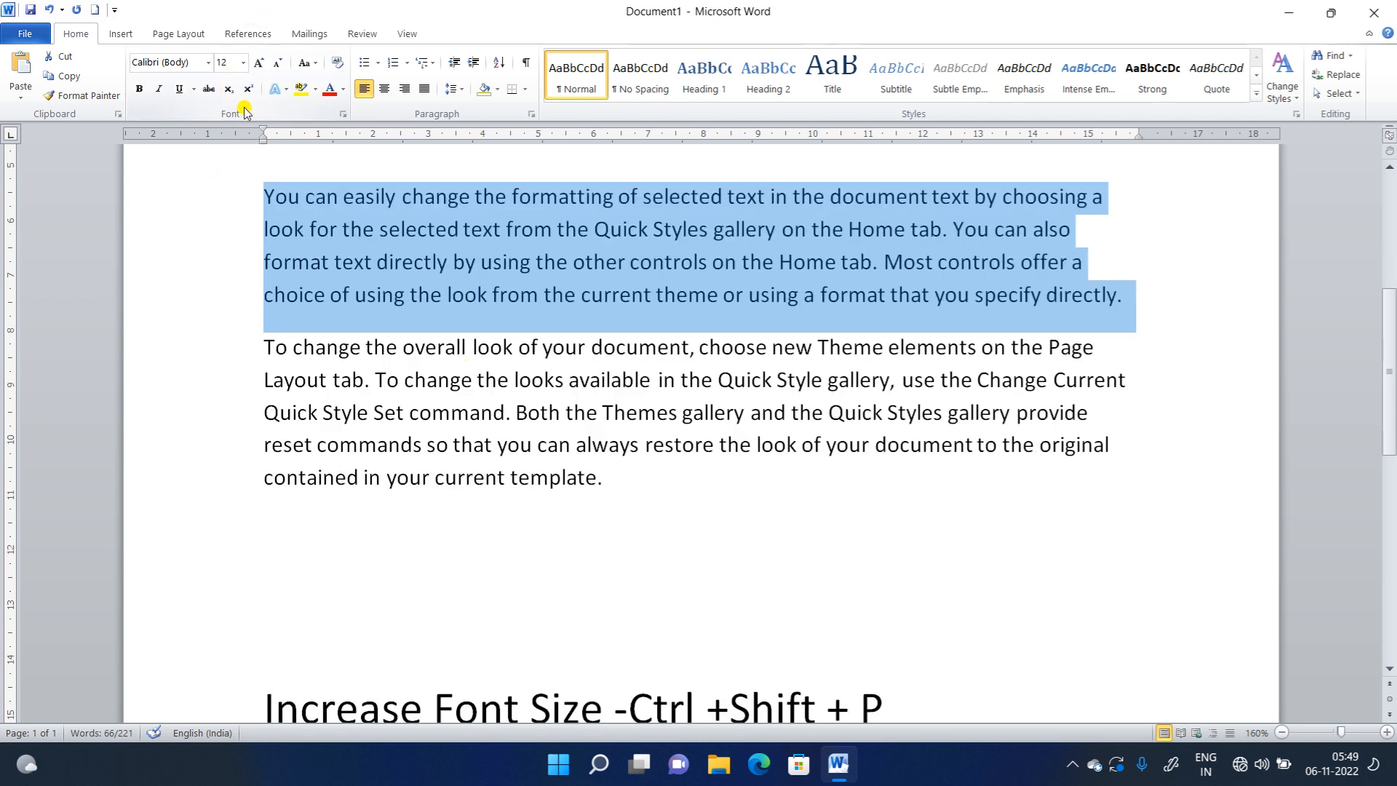
{"action": "left_click", "coordinate": [697, 514]}
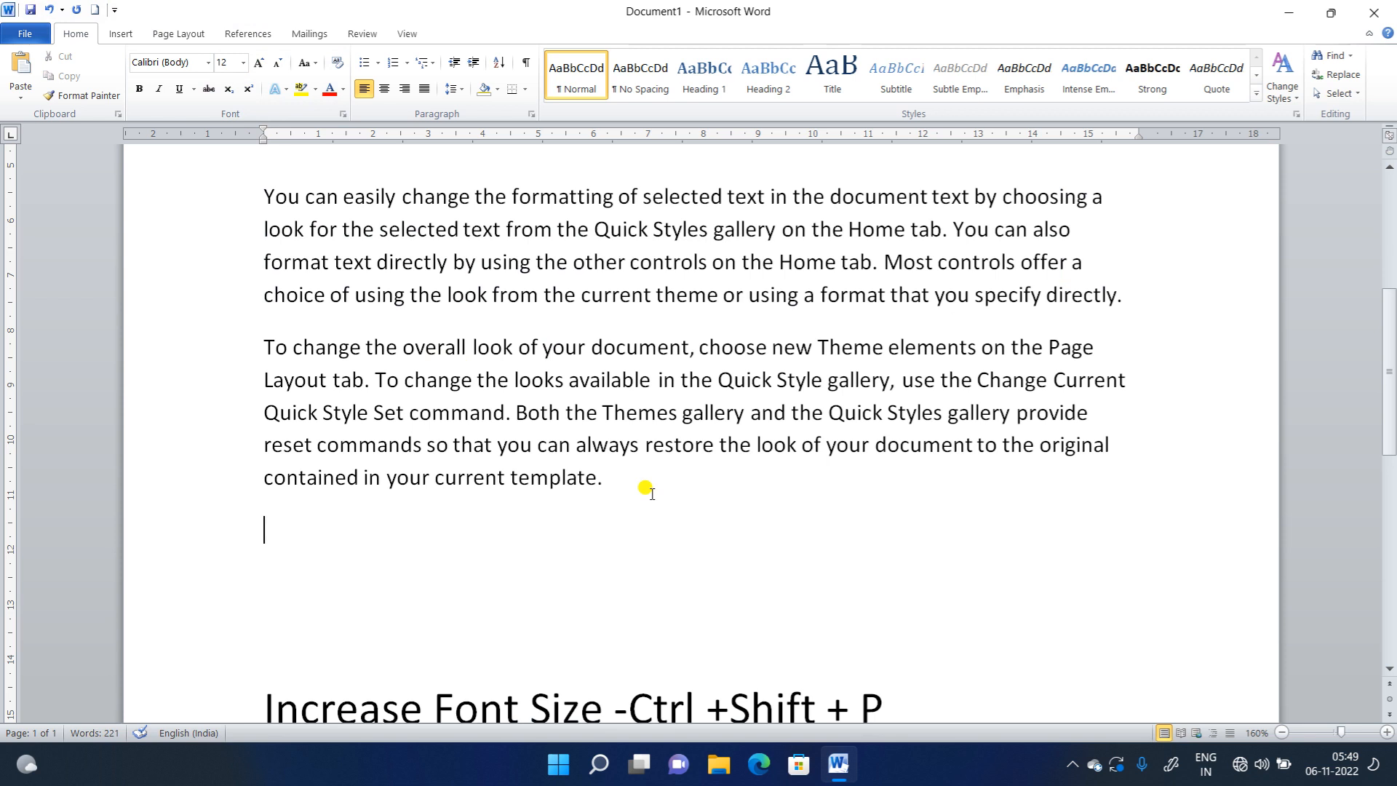
{"action": "type", "text": "H2O"}
- Increase the font size of "H2O" to 18 and start a new line below it
{"action": "left_click_drag", "start_coordinate": [314, 530], "coordinate": [256, 546]}
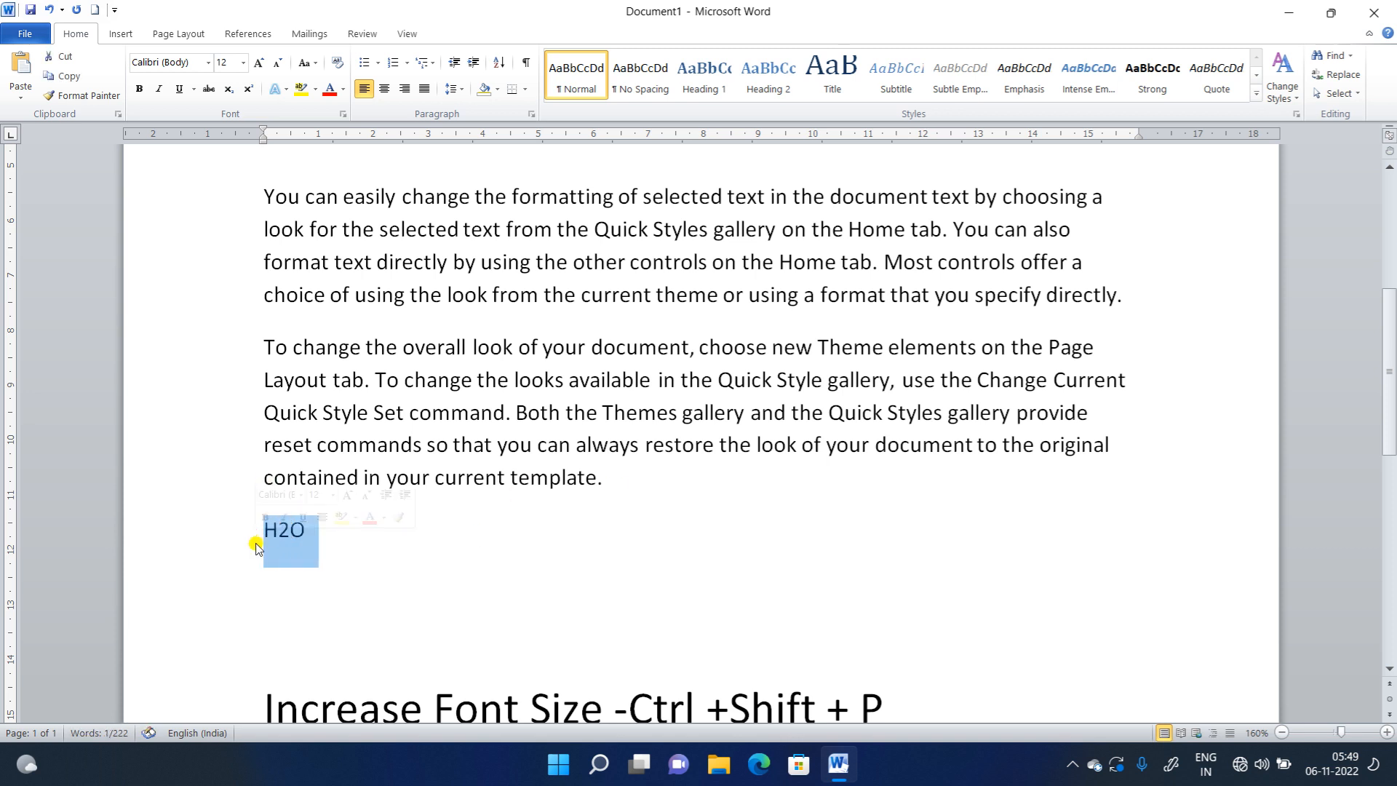
{"action": "key", "text": "ctrl+shift+period"}
{"action": "key", "text": "ctrl+shift+period"}
{"action": "key", "text": "ctrl+shift+period"}
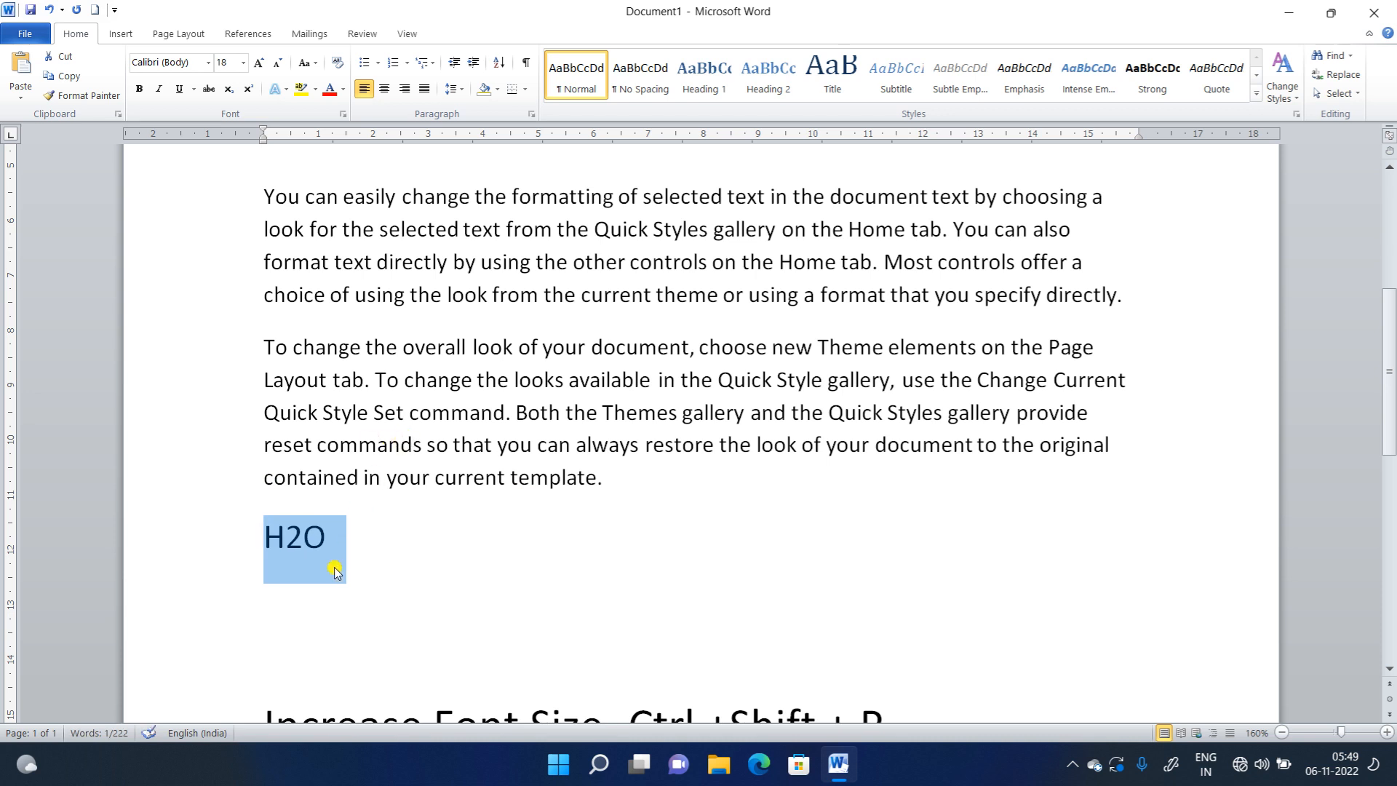
{"action": "left_click", "coordinate": [364, 544]}
{"action": "key", "text": "Return"}
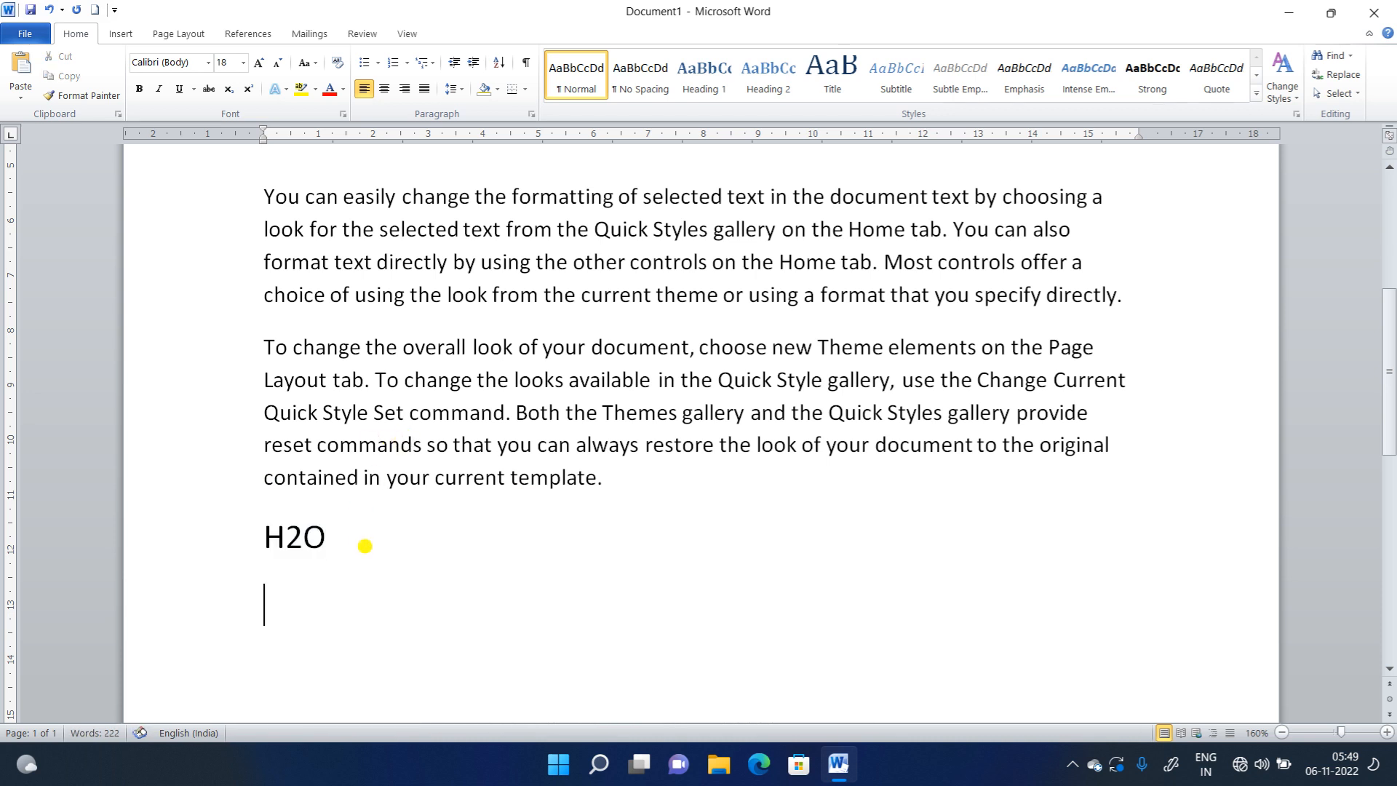
- Enter "X2" on the line below "H2O", and format the 2 in "H2O" as subscript and finally as superscript
{"action": "type", "text": "X2"}
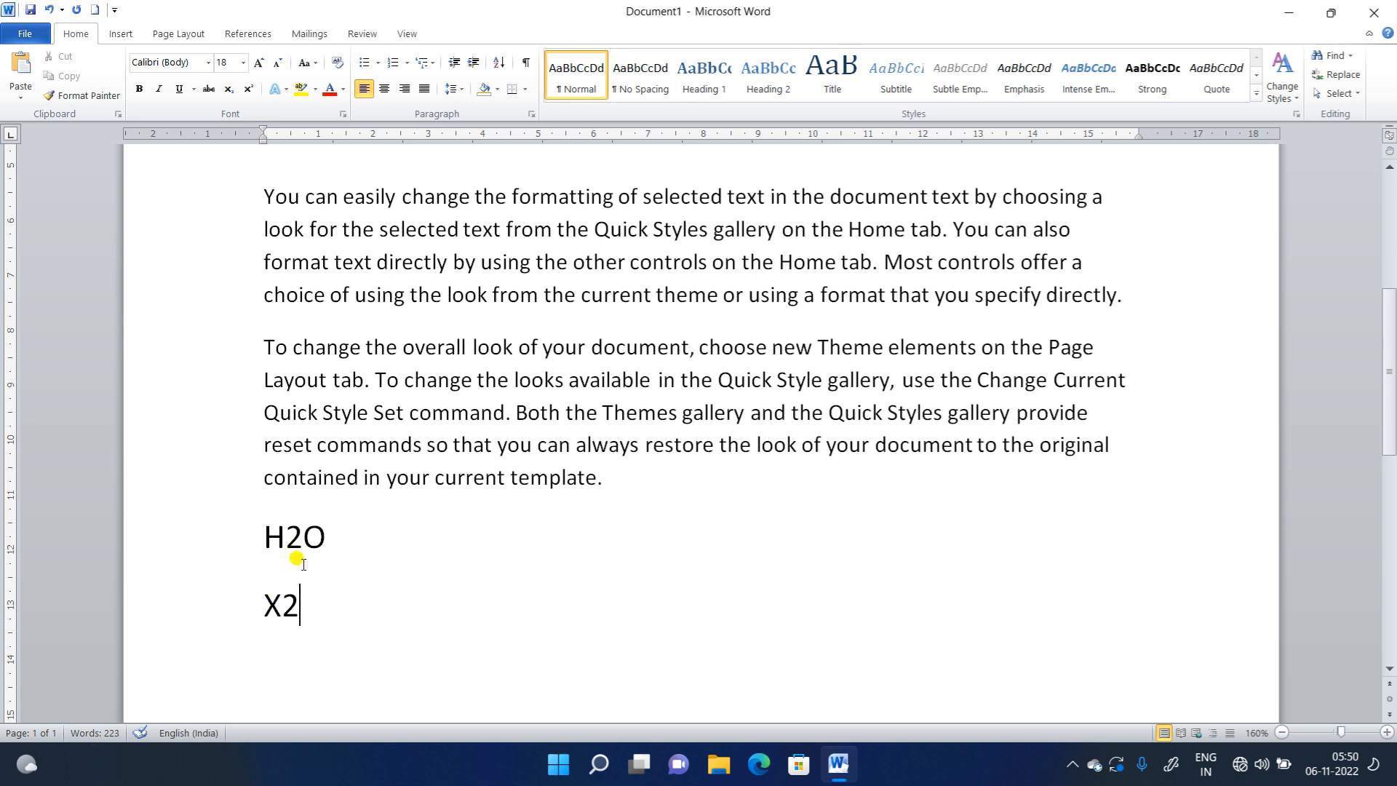
{"action": "left_click_drag", "start_coordinate": [302, 545], "coordinate": [290, 555]}
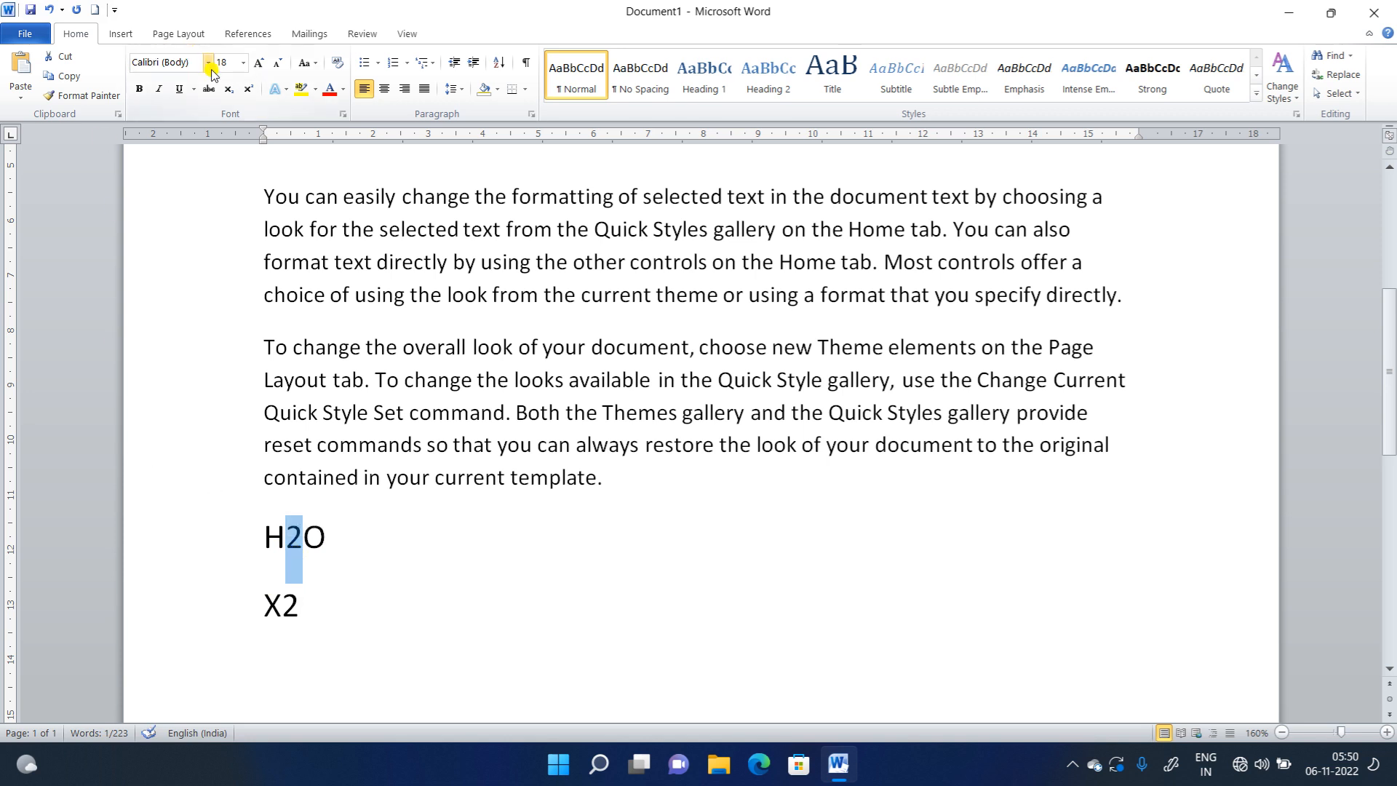
{"action": "left_click", "coordinate": [229, 94]}
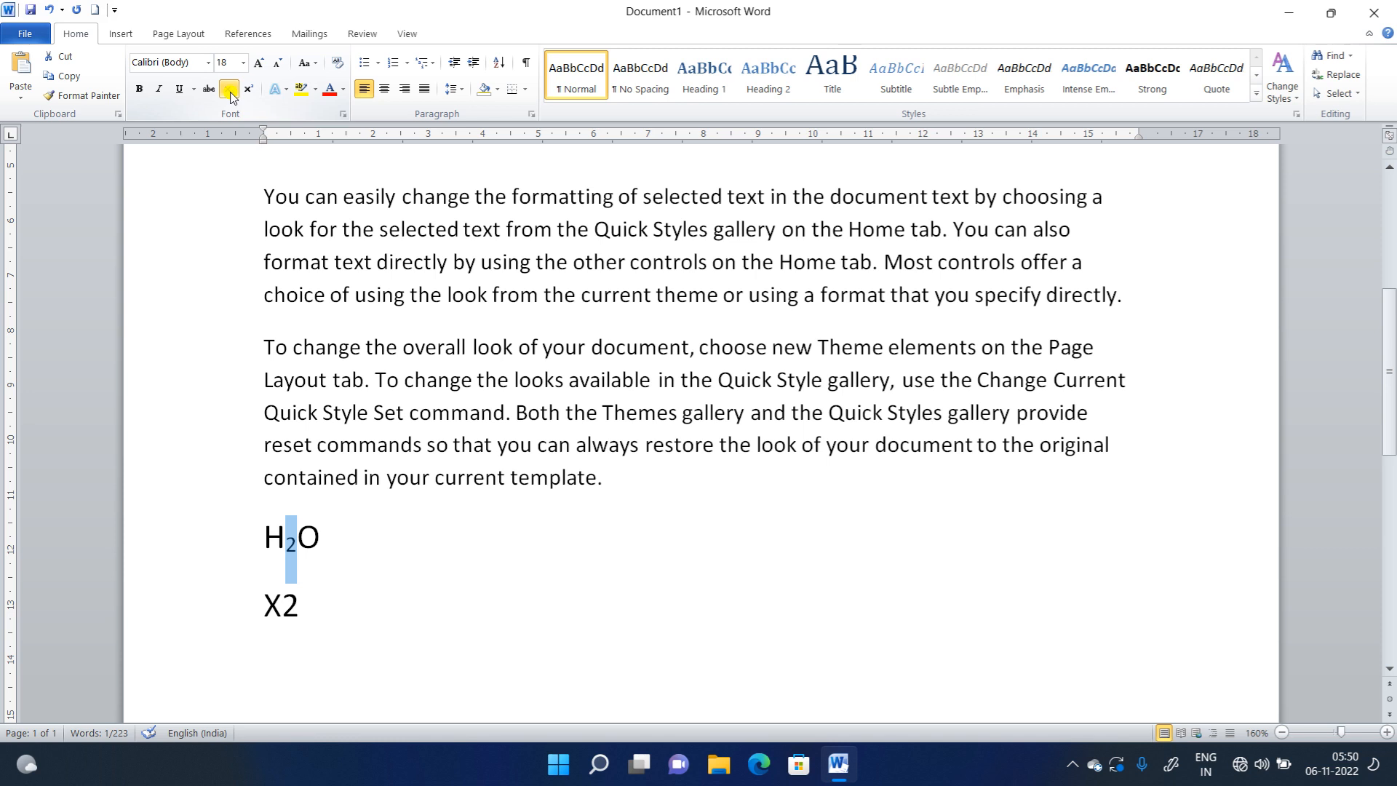
{"action": "left_click", "coordinate": [249, 93]}
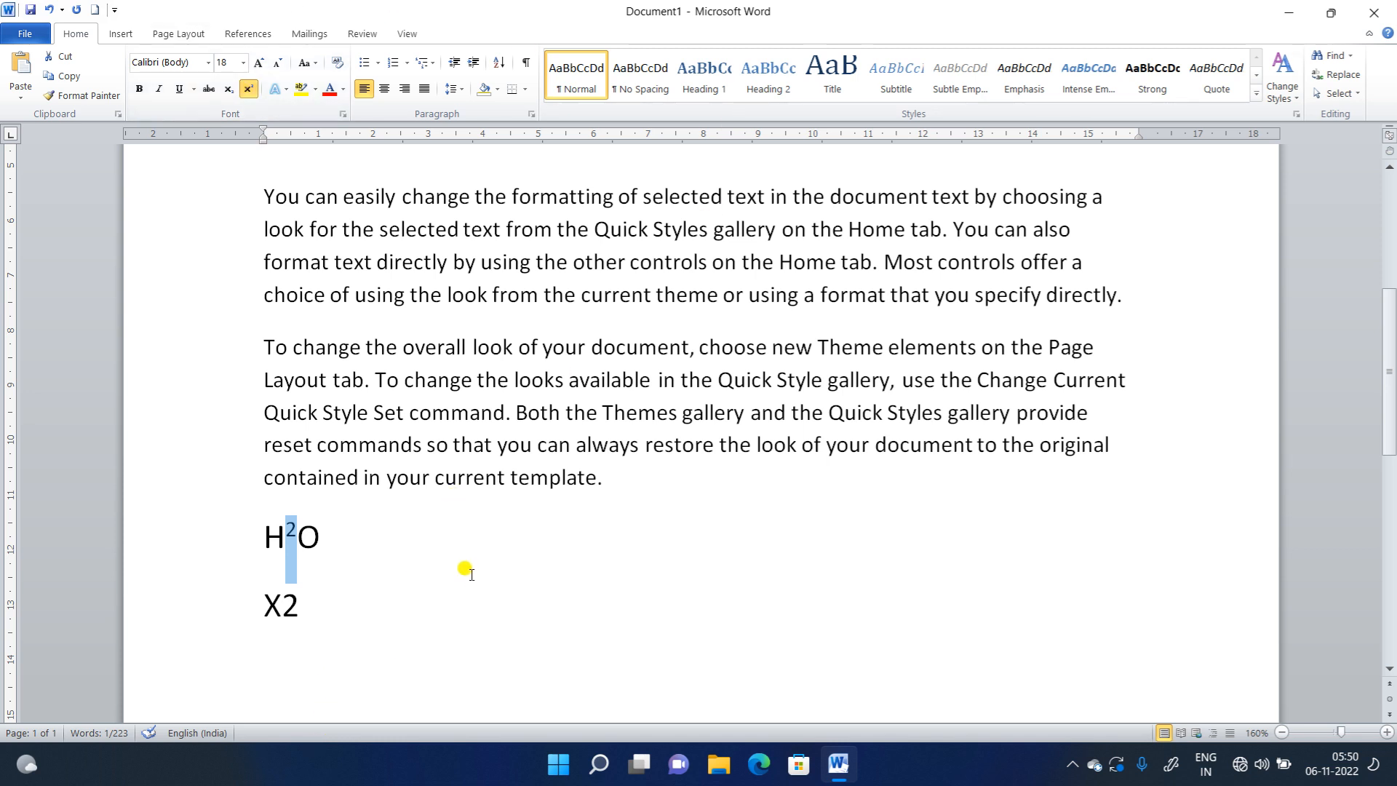
- Format the last letter of "Theme" in the "To change the overall look" paragraph as superscript
{"action": "left_click", "coordinate": [438, 574]}
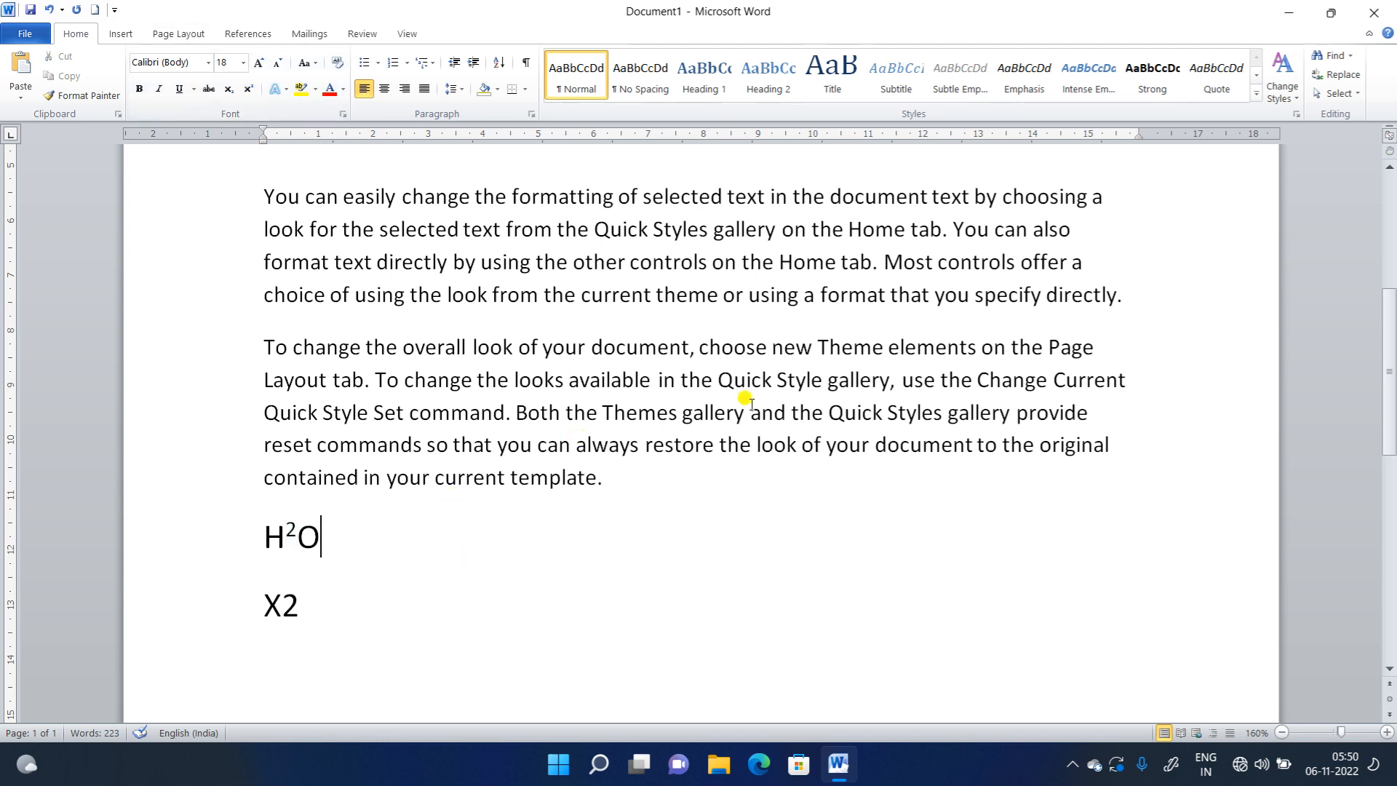
{"action": "left_click_drag", "start_coordinate": [886, 350], "coordinate": [873, 350]}
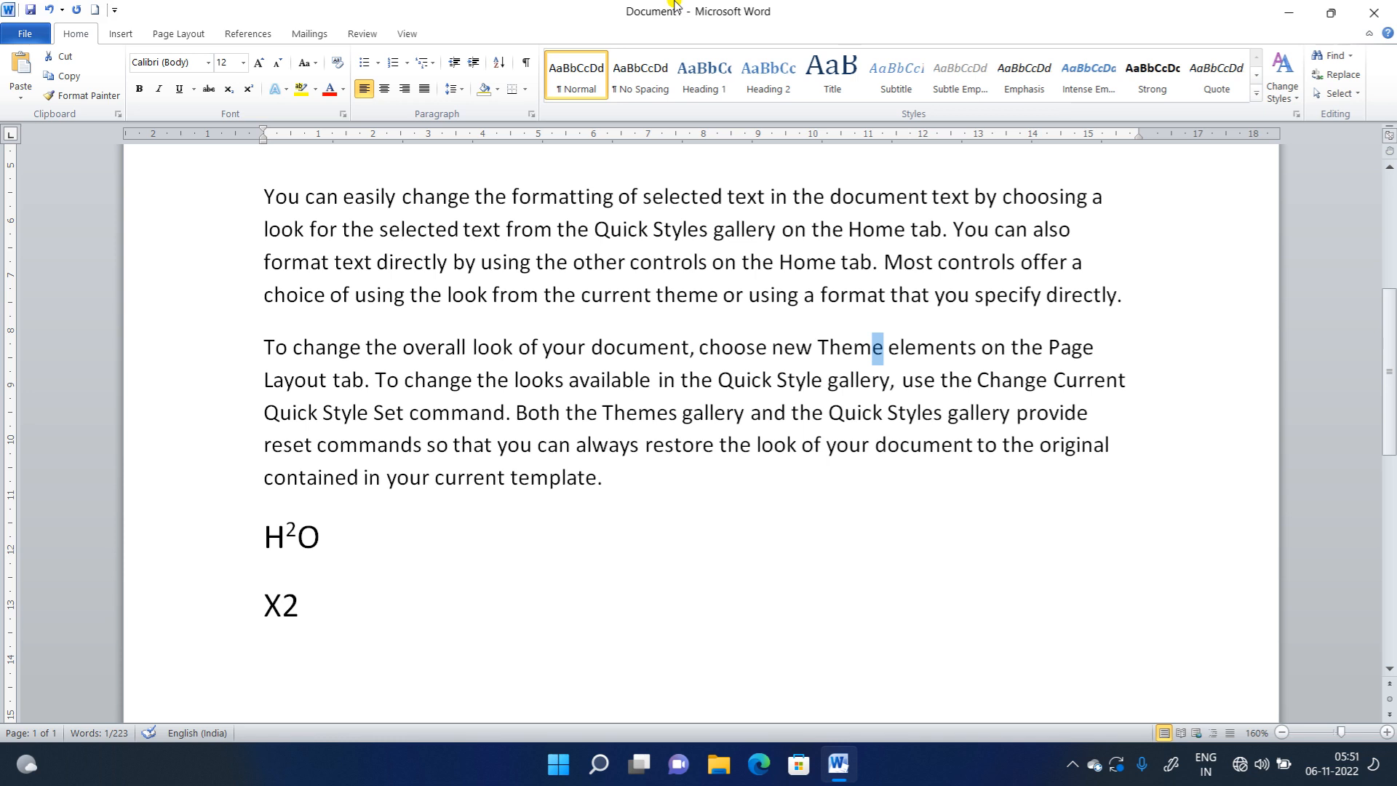
{"action": "key", "text": "ctrl+shift+equal"}
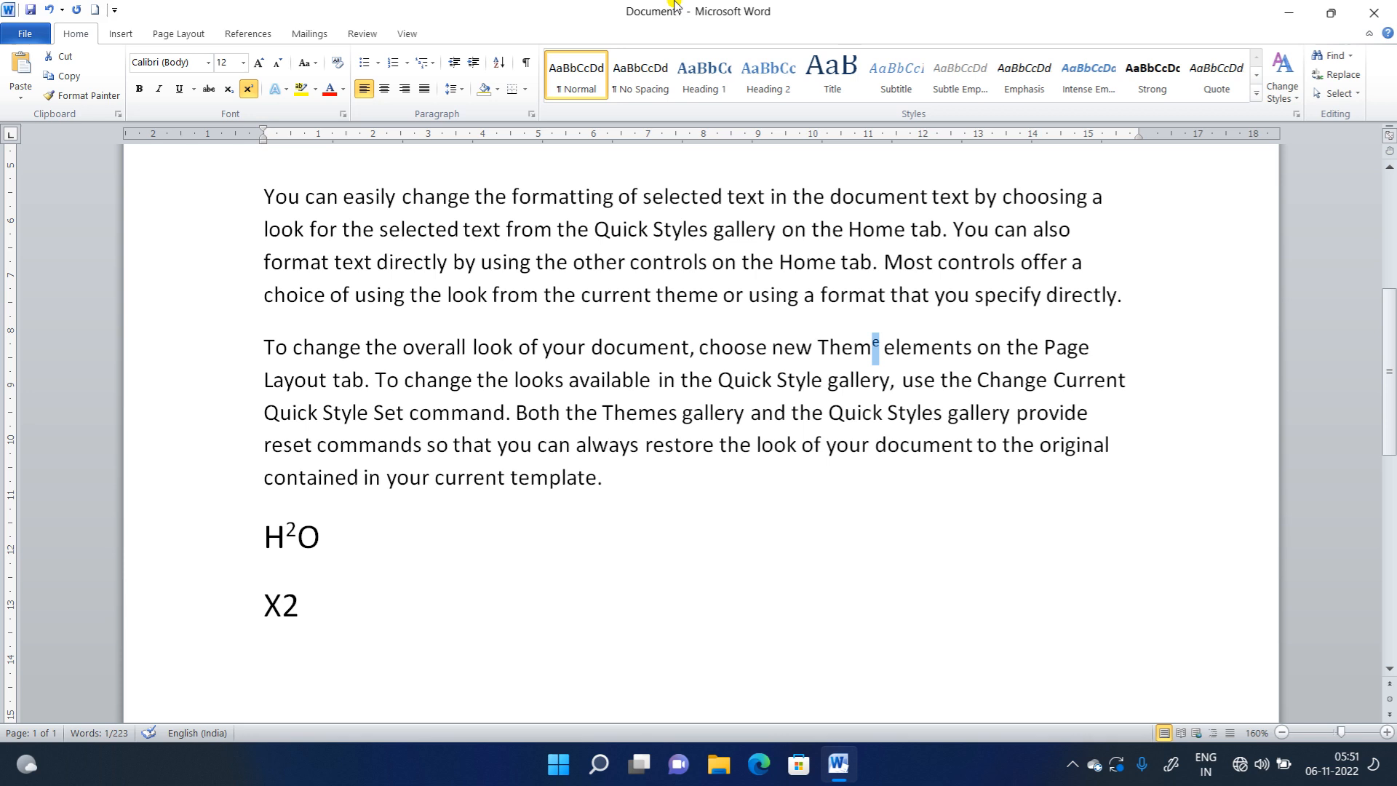
- Add the note "Superscript – Ctrl+ +" after "H2O" on the same line
{"action": "left_click", "coordinate": [378, 532]}
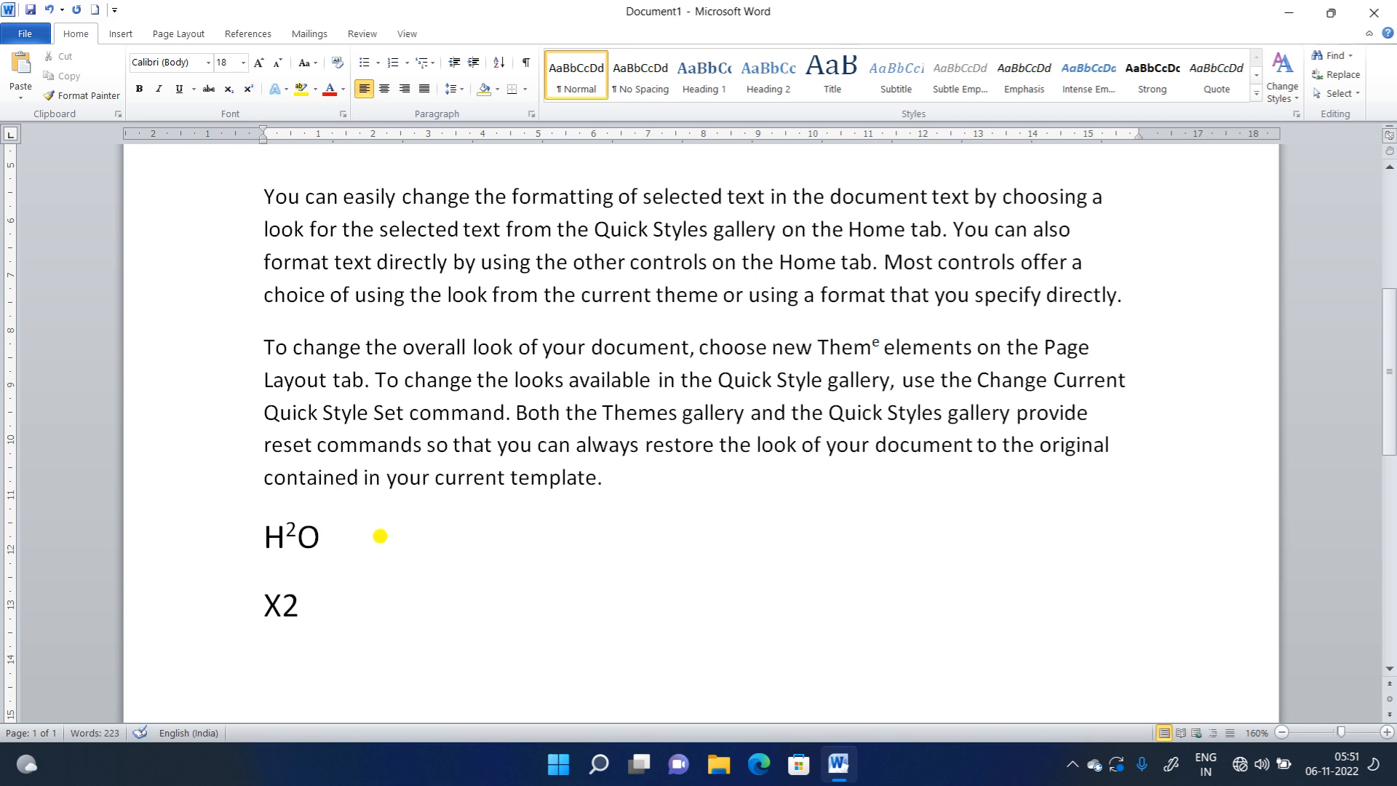
{"action": "type", "text": "Supe"}
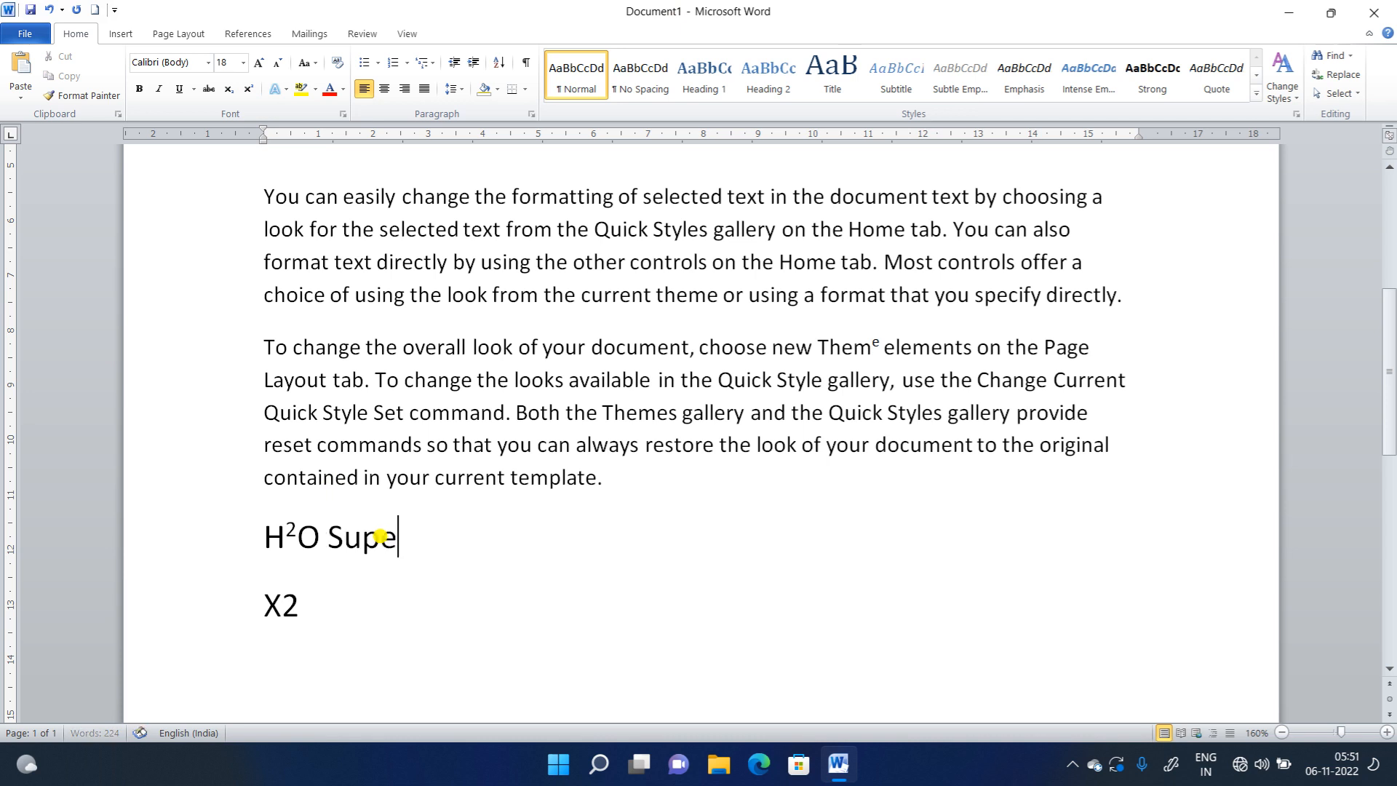
{"action": "type", "text": "rscript "}
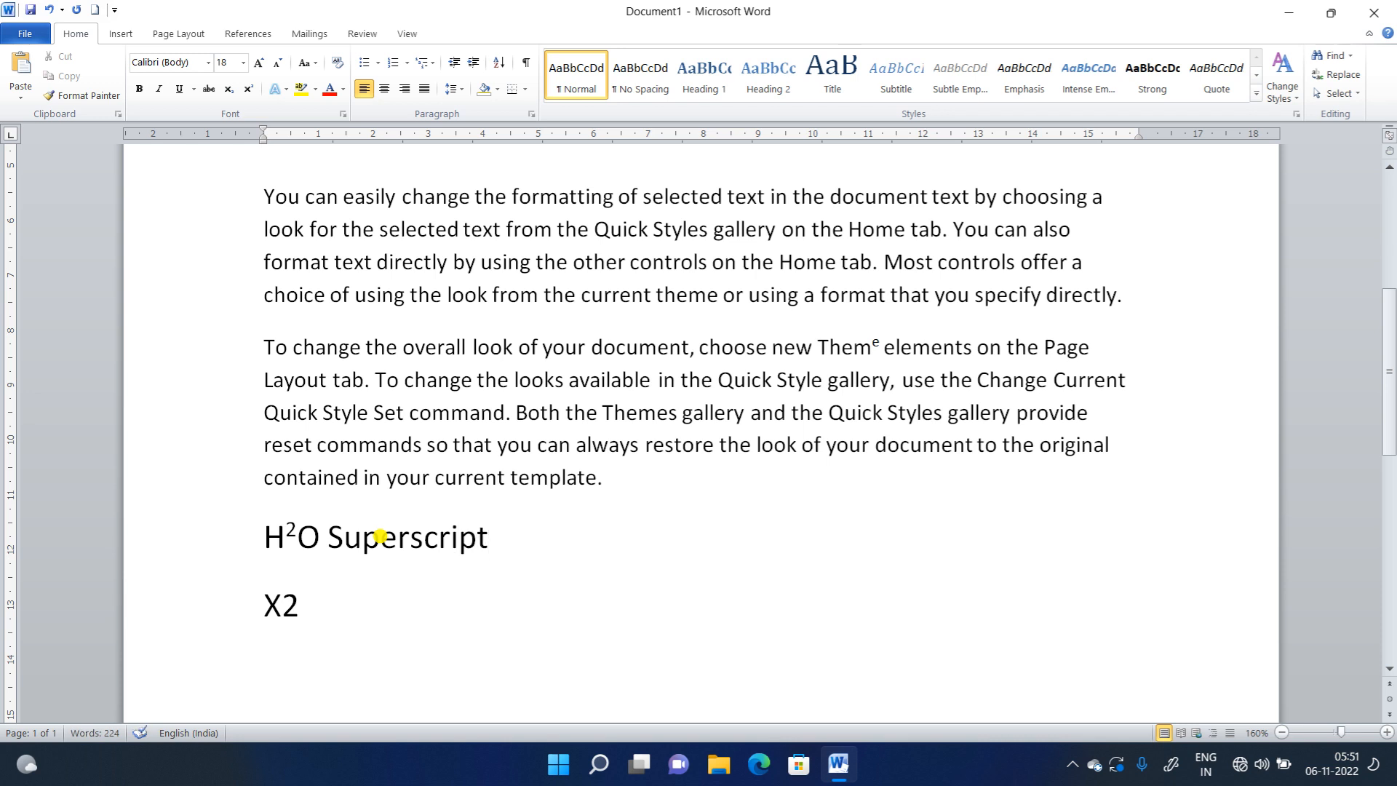
{"action": "type", "text": "-"}
{"action": "type", "text": " Ctr"}
{"action": "type", "text": "l+"}
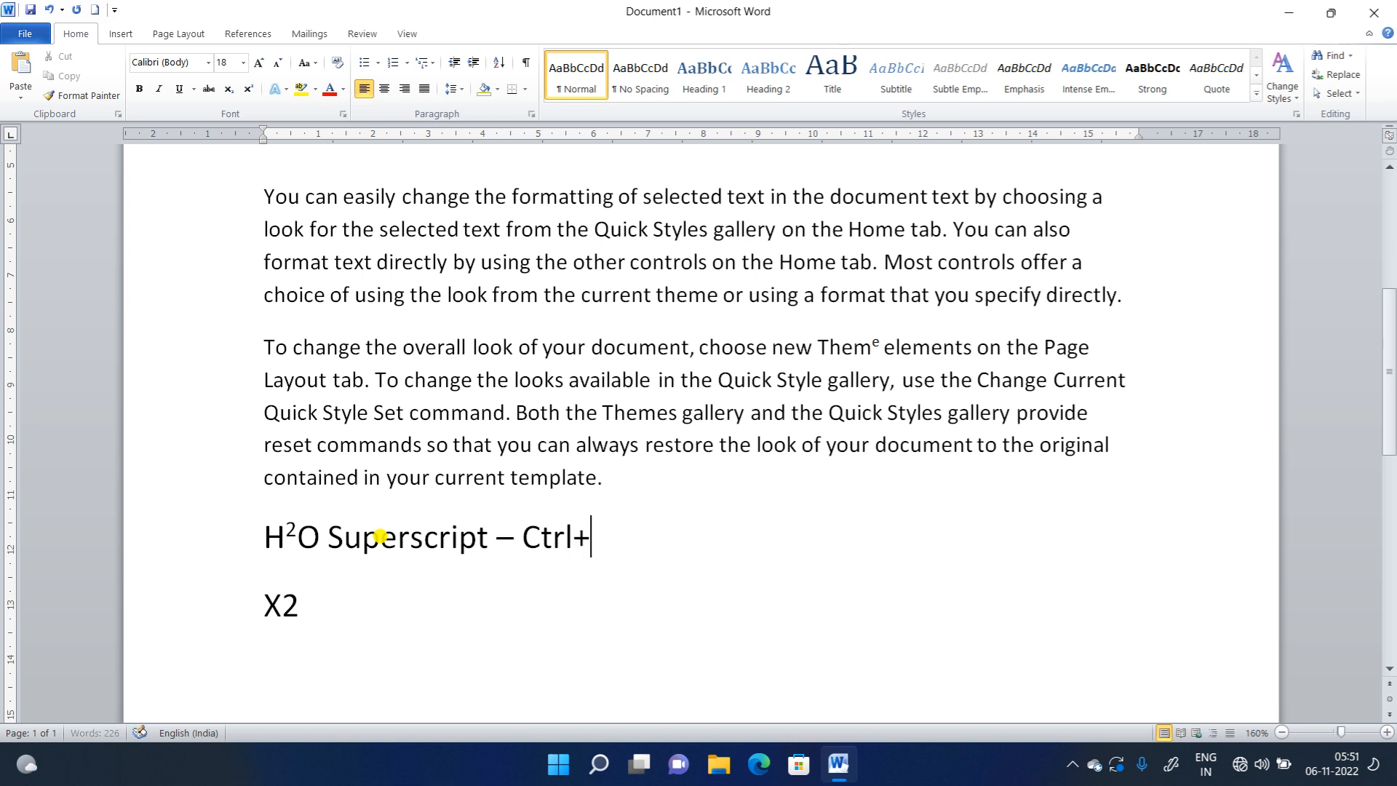
{"action": "type", "text": " +"}
- Add the note "Subscript- Ctrl+ =" after "X2", correcting the misspelled word to "Subscript"
{"action": "left_click", "coordinate": [337, 598]}
{"action": "type", "text": "S"}
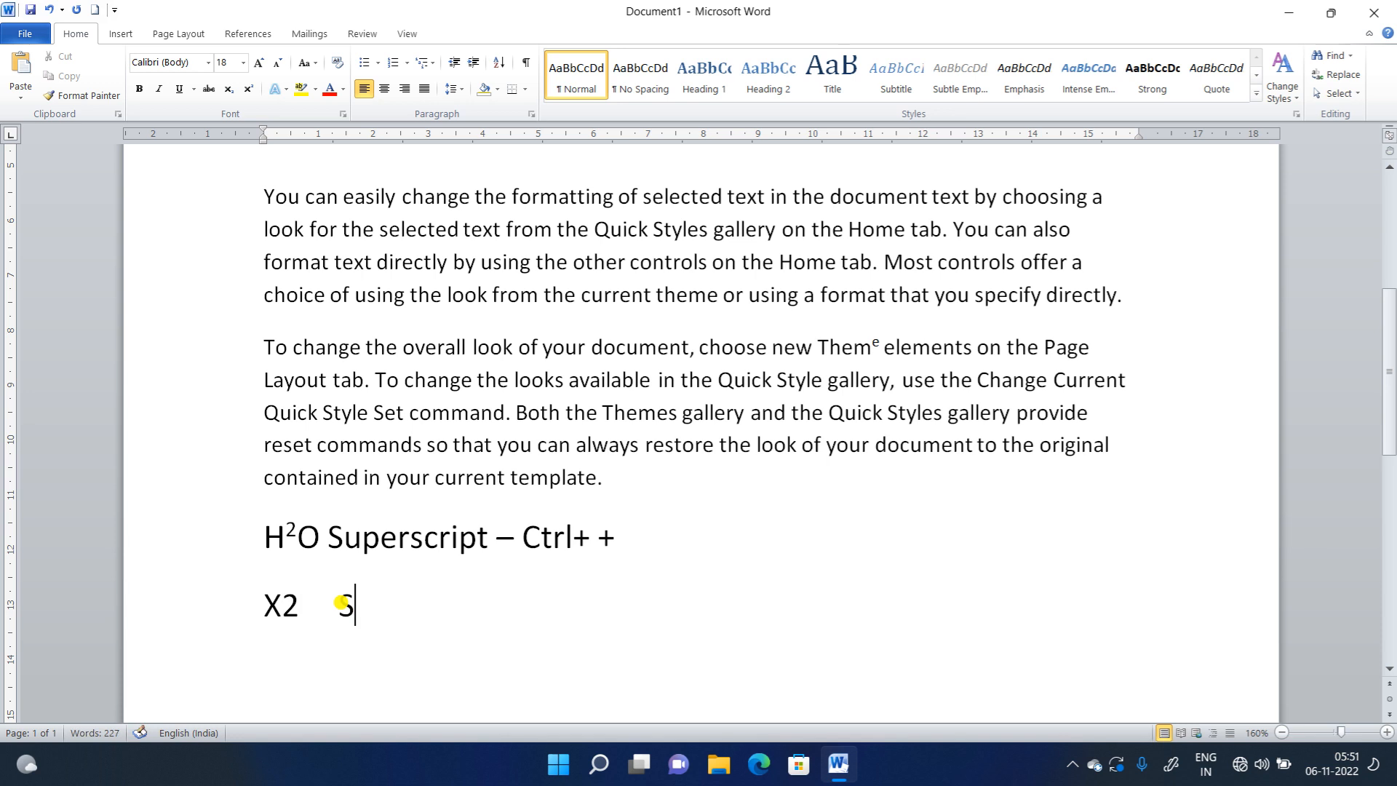
{"action": "type", "text": "ubs"}
{"action": "type", "text": "ript"}
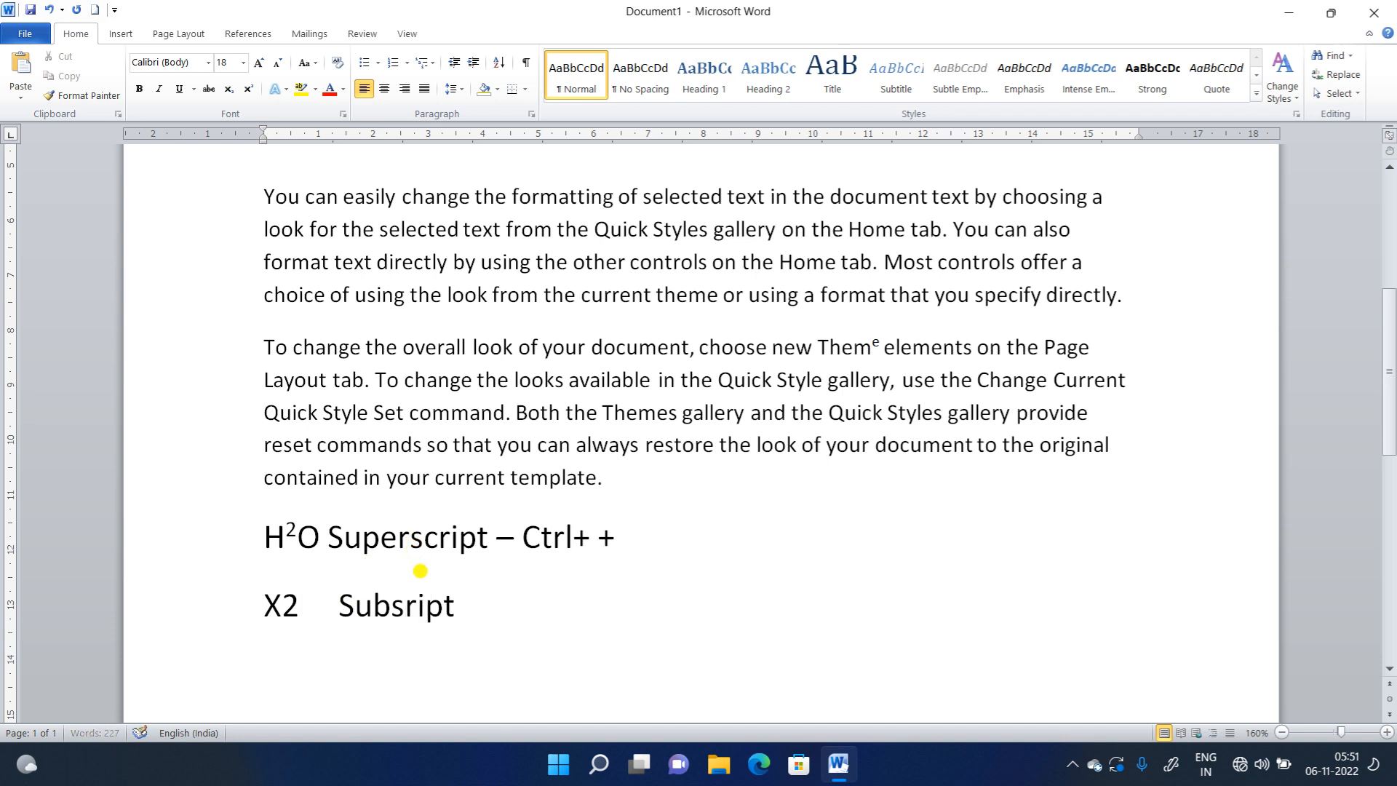
{"action": "type", "text": "- Ctrl+"}
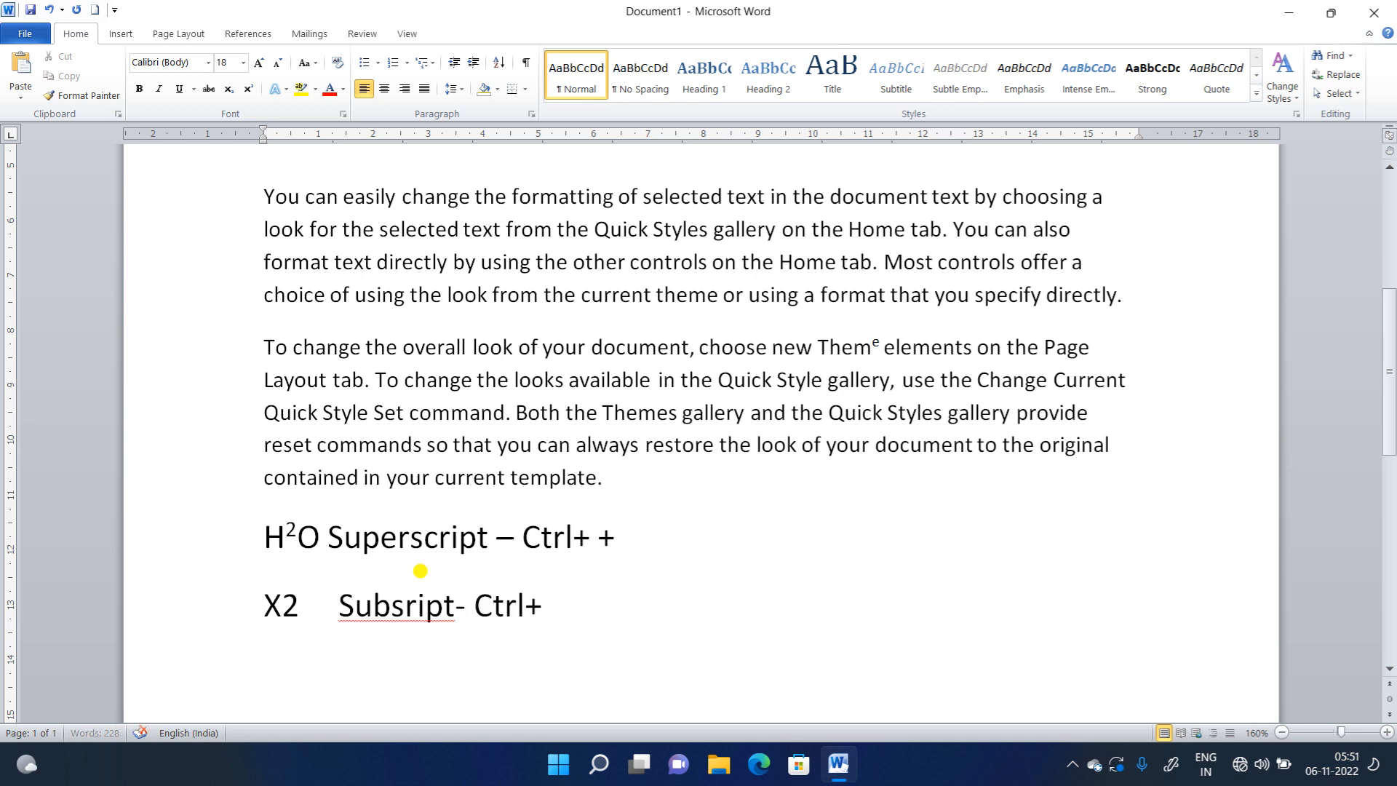
{"action": "type", "text": " ="}
{"action": "right_click", "coordinate": [454, 620]}
{"action": "left_click", "coordinate": [489, 342]}
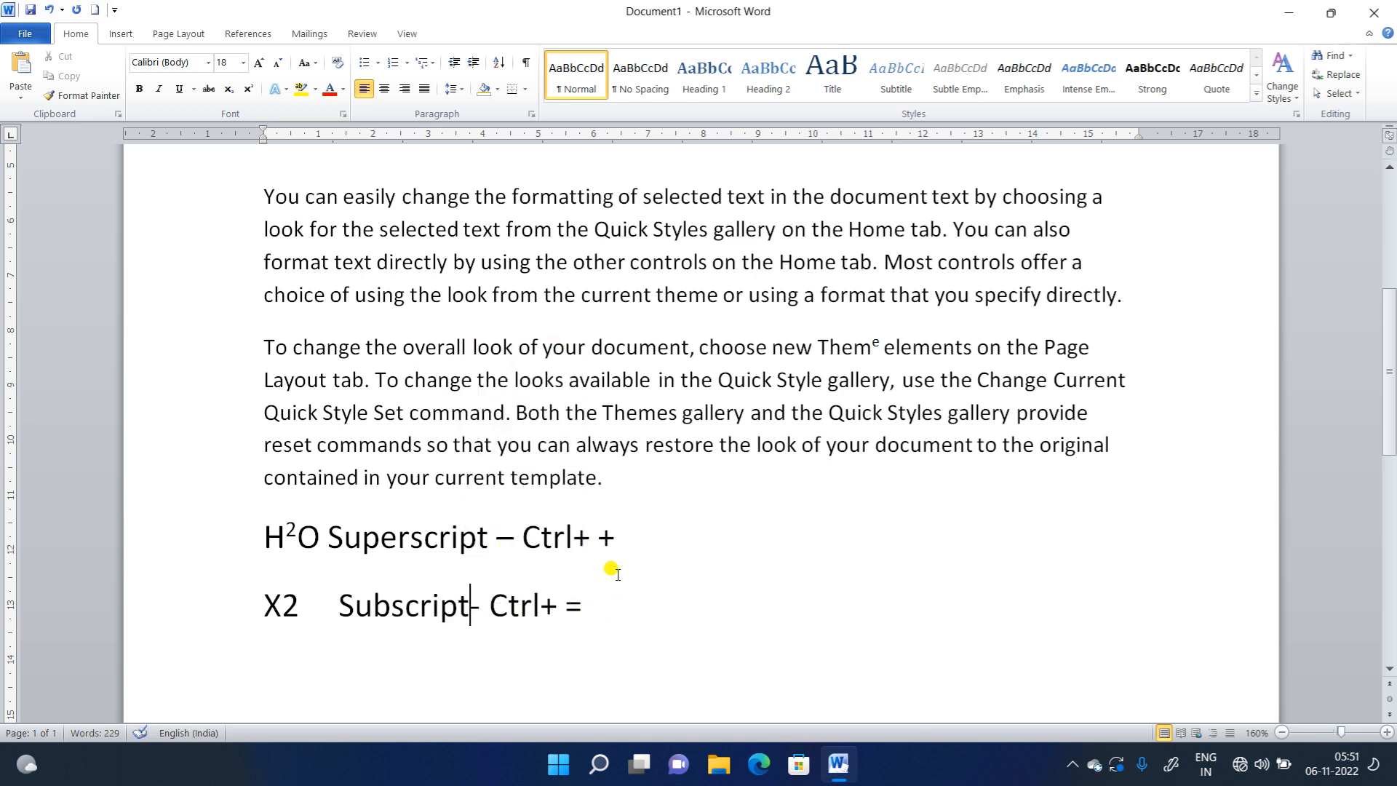
- Format the letter c in "document" in the "To change the overall look" paragraph as superscript and finally as subscript
{"action": "left_click_drag", "start_coordinate": [617, 534], "coordinate": [428, 528]}
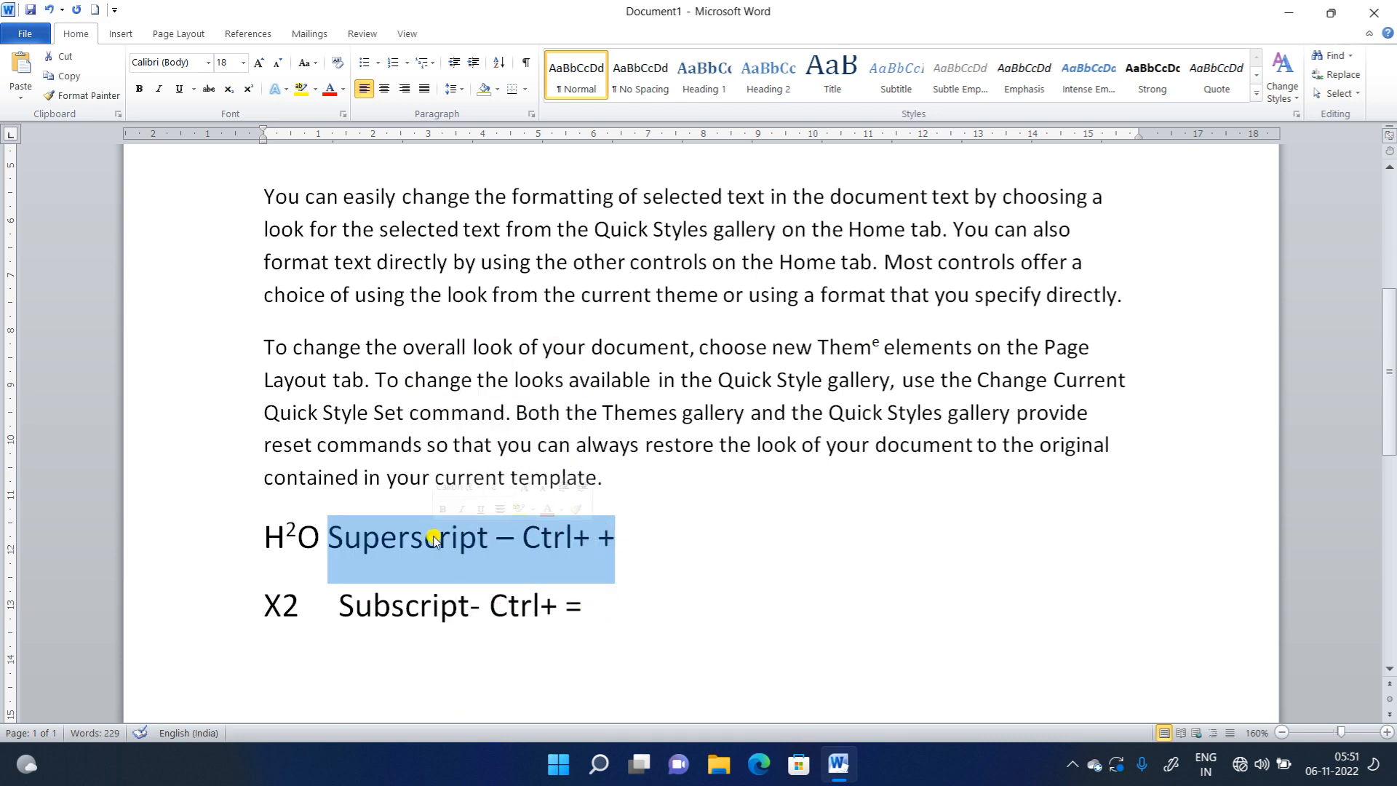
{"action": "left_click_drag", "start_coordinate": [617, 347], "coordinate": [624, 347]}
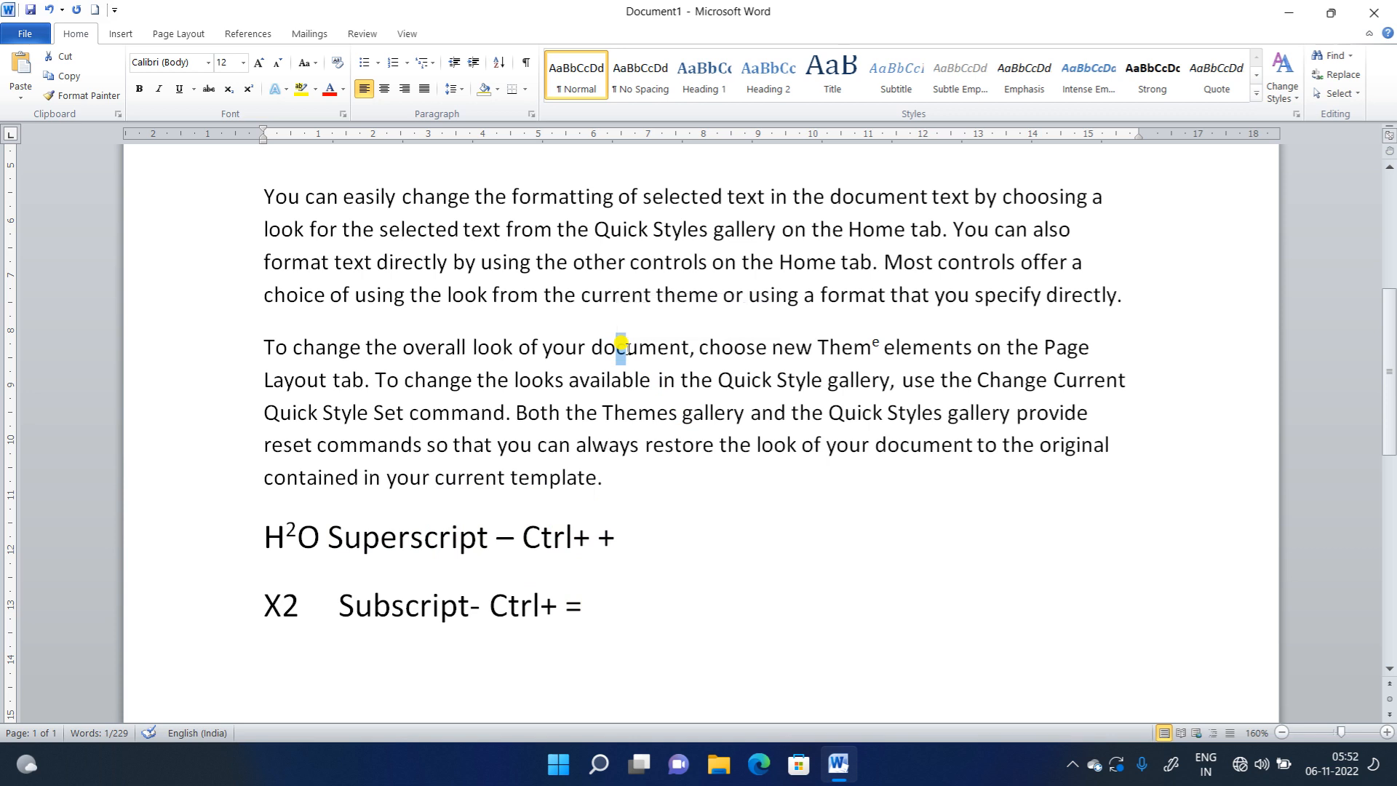
{"action": "key", "text": "ctrl+shift+equal"}
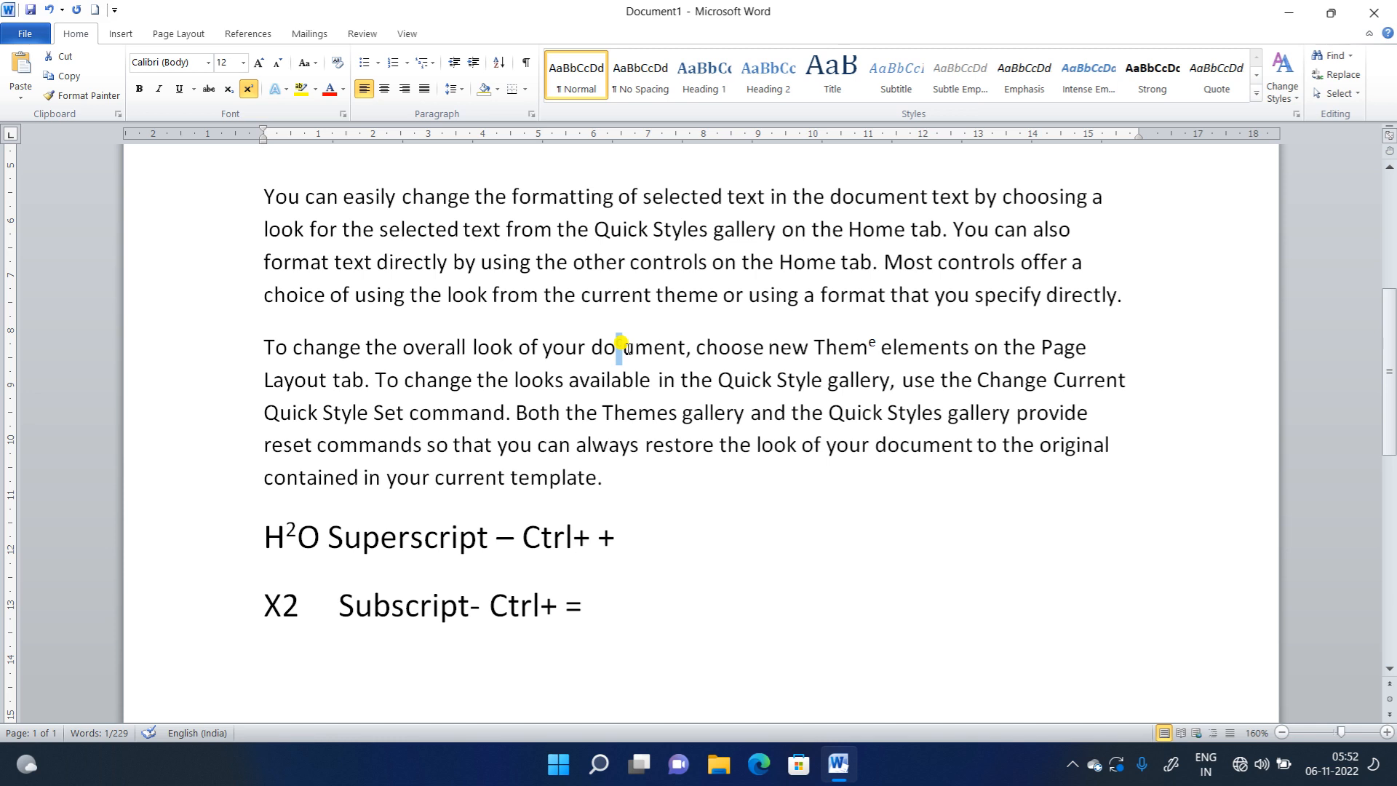
{"action": "key", "text": "ctrl+equal"}
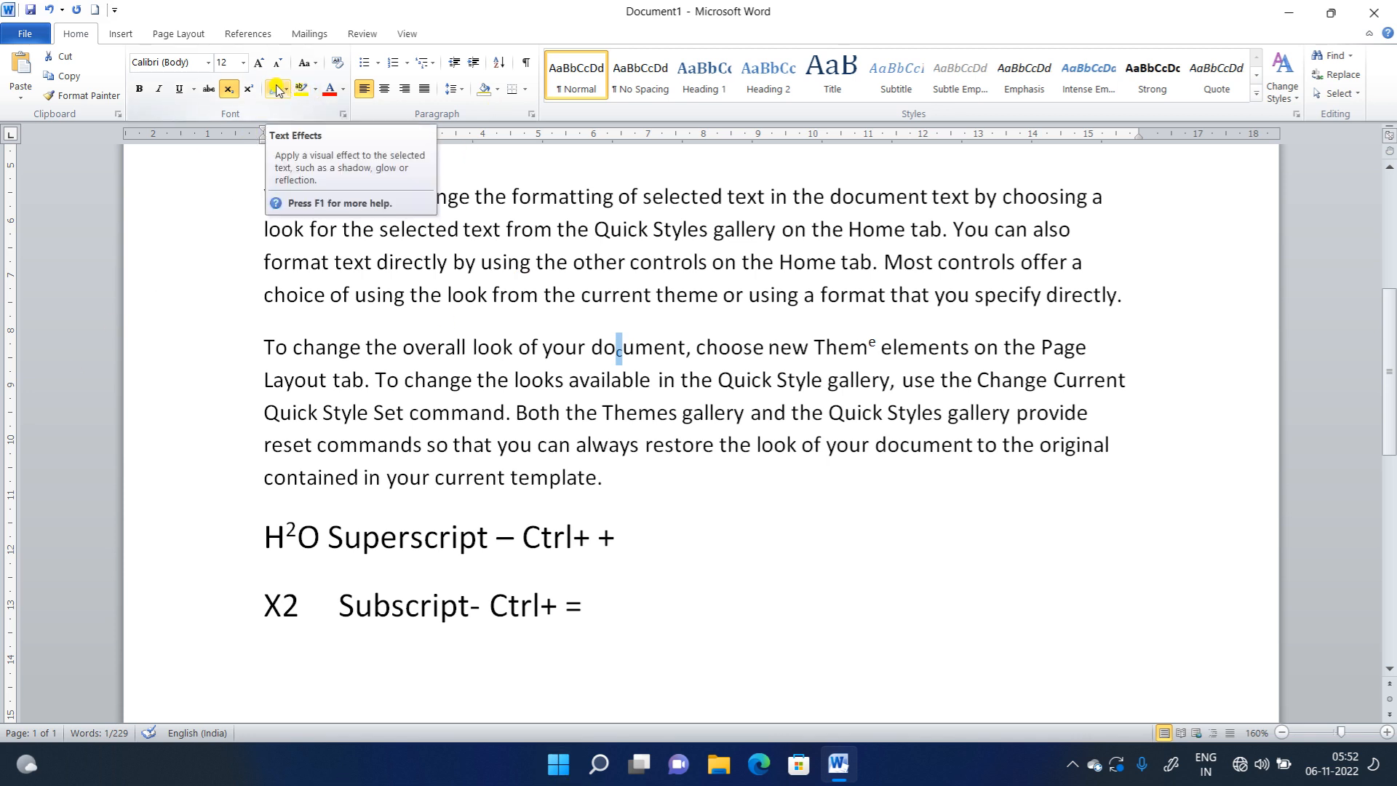
- Select the "You can easily change the formatting" paragraph and preview the Text Effects on it without applying any
{"action": "scroll", "coordinate": [400, 207], "scroll_direction": "up", "scroll_amount": 2}
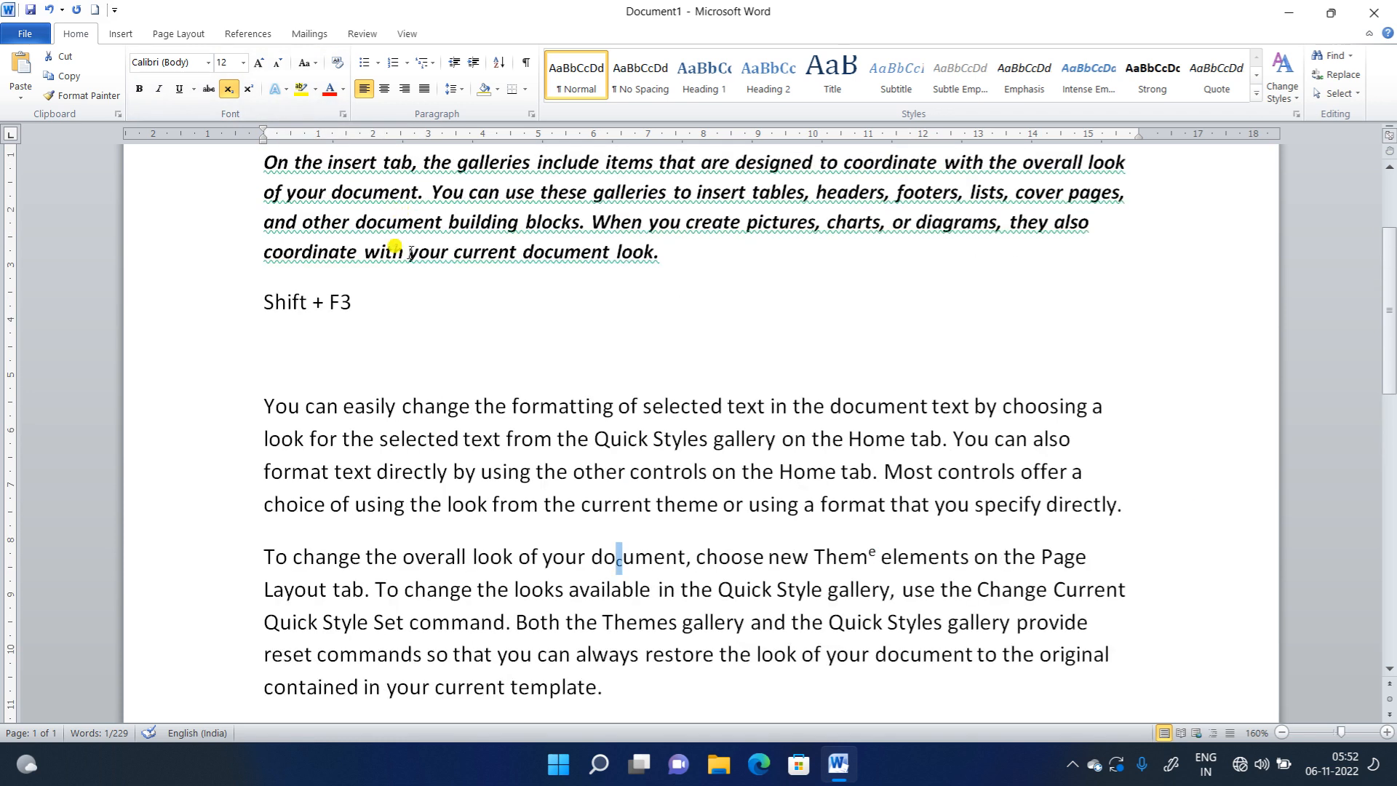
{"action": "left_click_drag", "start_coordinate": [266, 404], "coordinate": [1113, 507]}
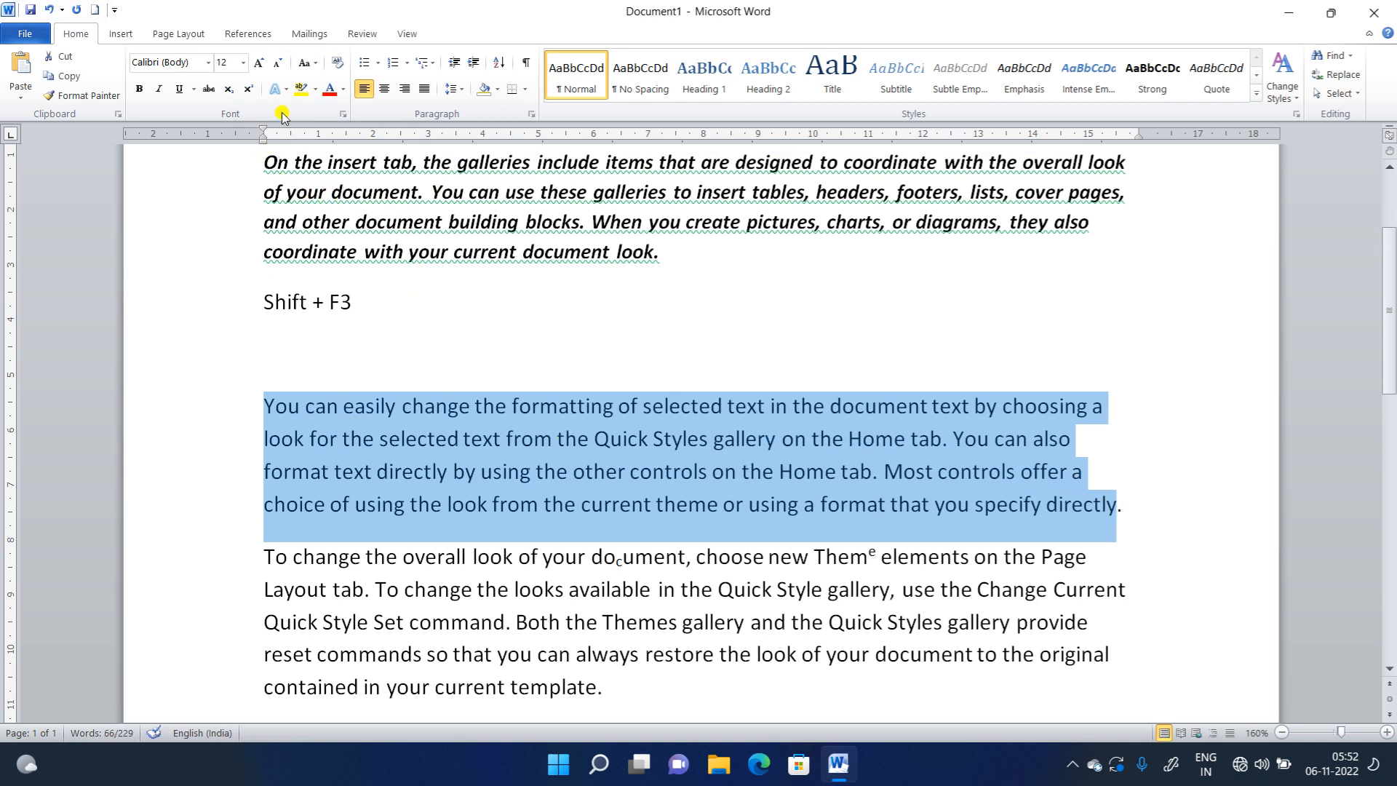
{"action": "left_click", "coordinate": [276, 87]}
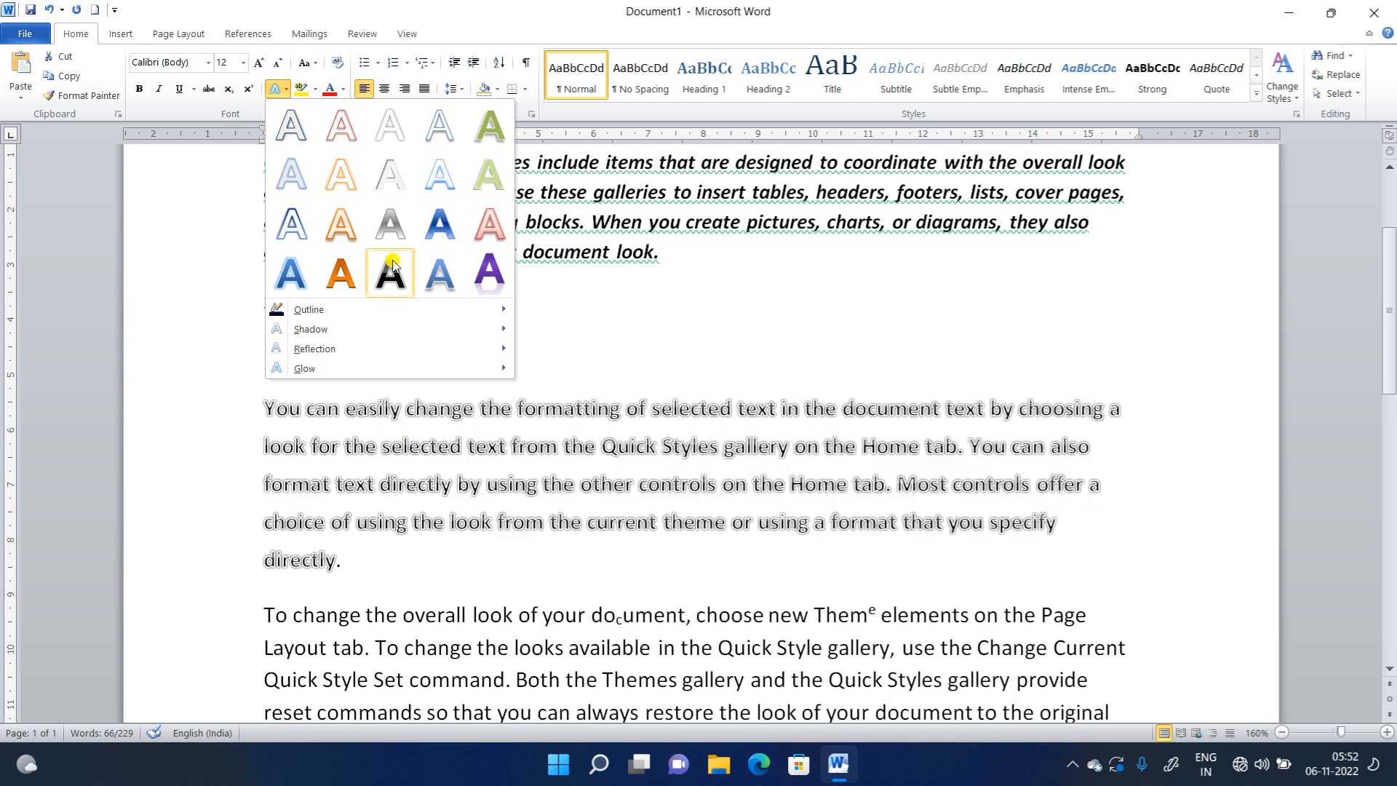
{"action": "key", "text": "shift+F3"}
{"action": "key", "text": "shift+F3"}
{"action": "key", "text": "shift+F3"}
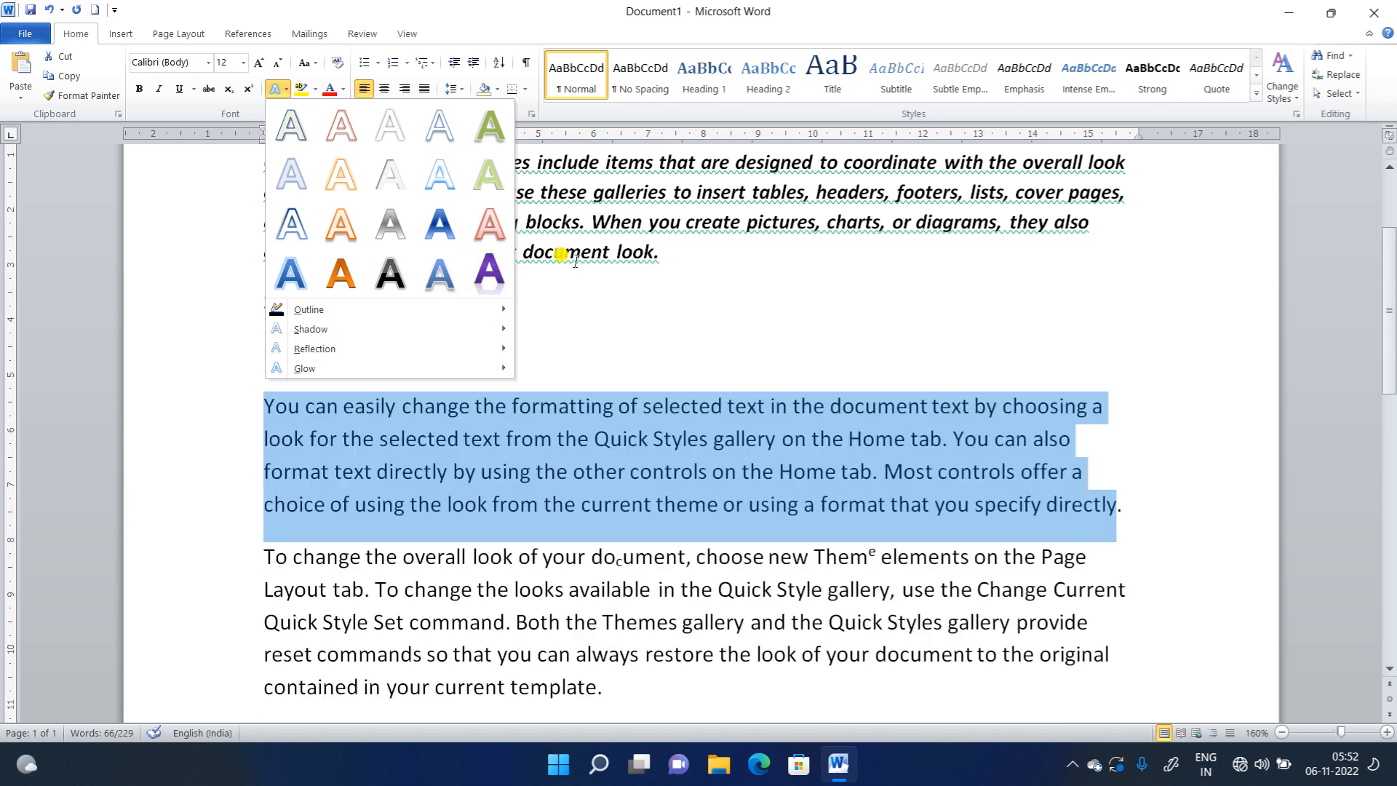
{"action": "left_click", "coordinate": [603, 402]}
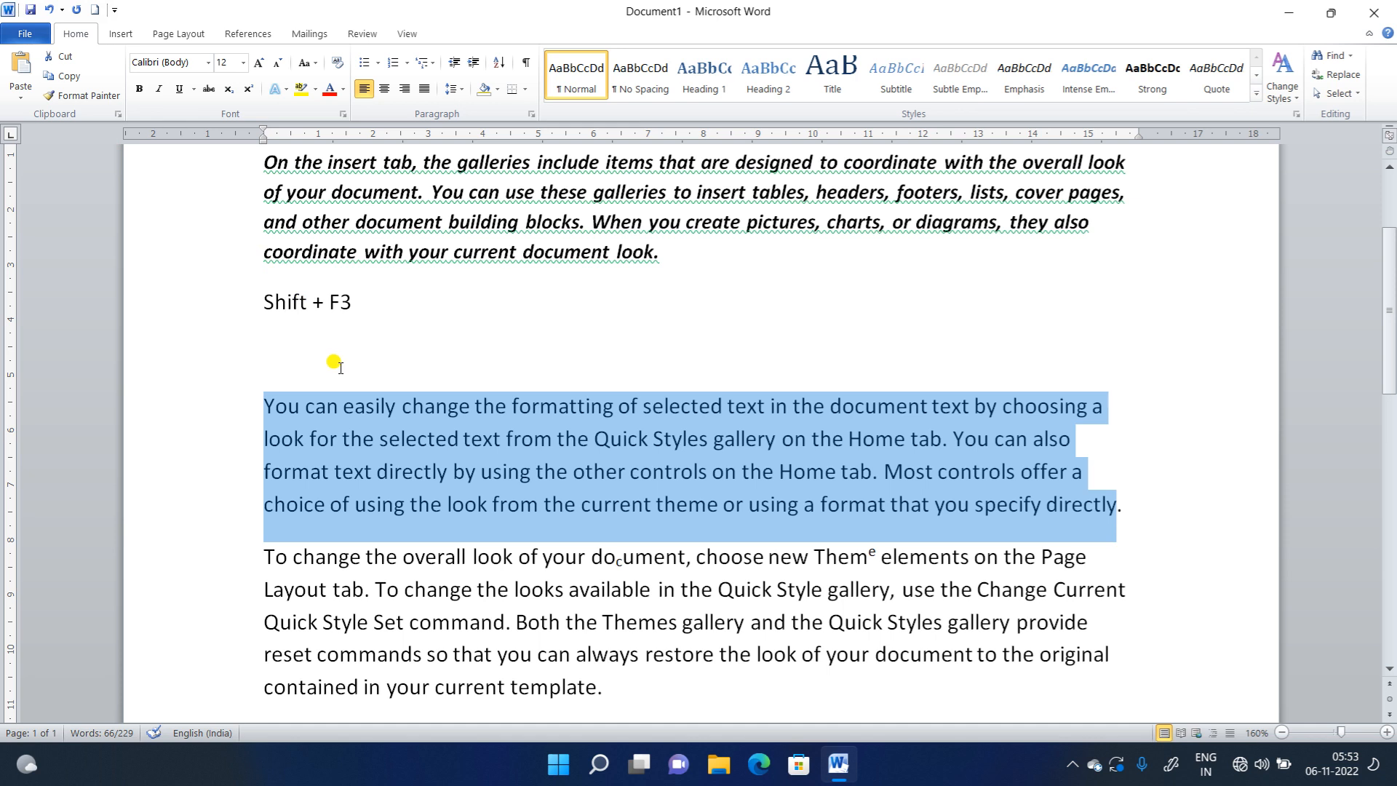
- Highlight the line starting with "look for the selected text" in yellow
{"action": "left_click", "coordinate": [652, 476]}
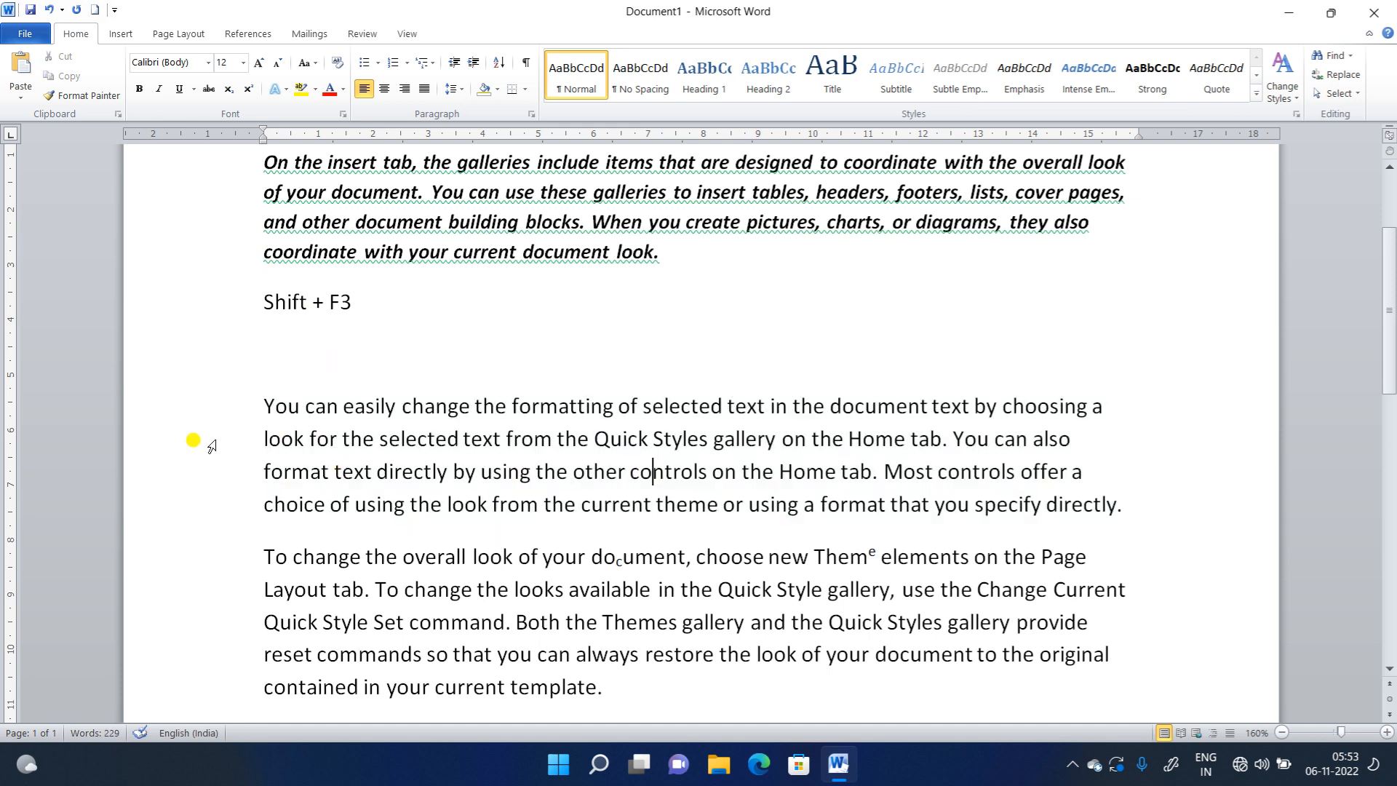
{"action": "left_click", "coordinate": [208, 443]}
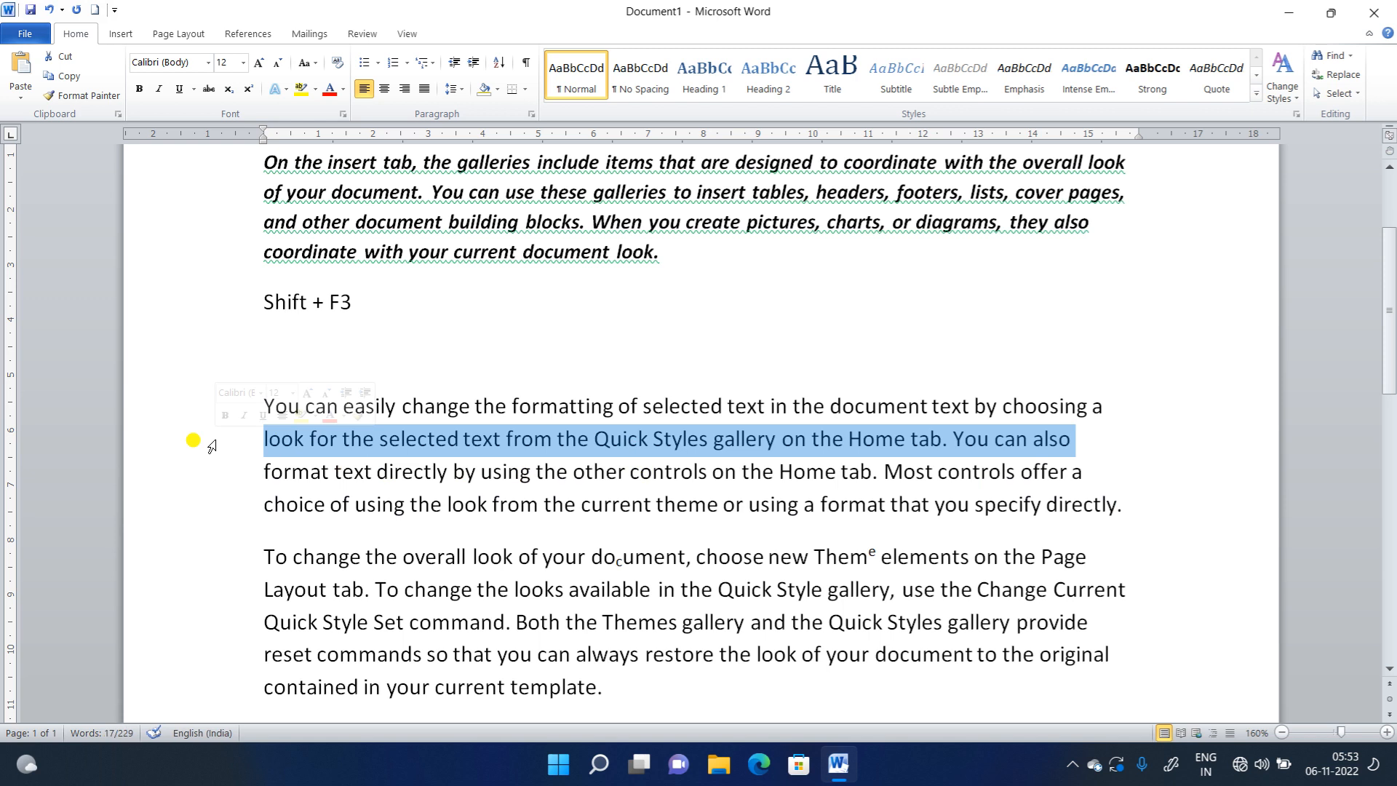
{"action": "left_click", "coordinate": [302, 92]}
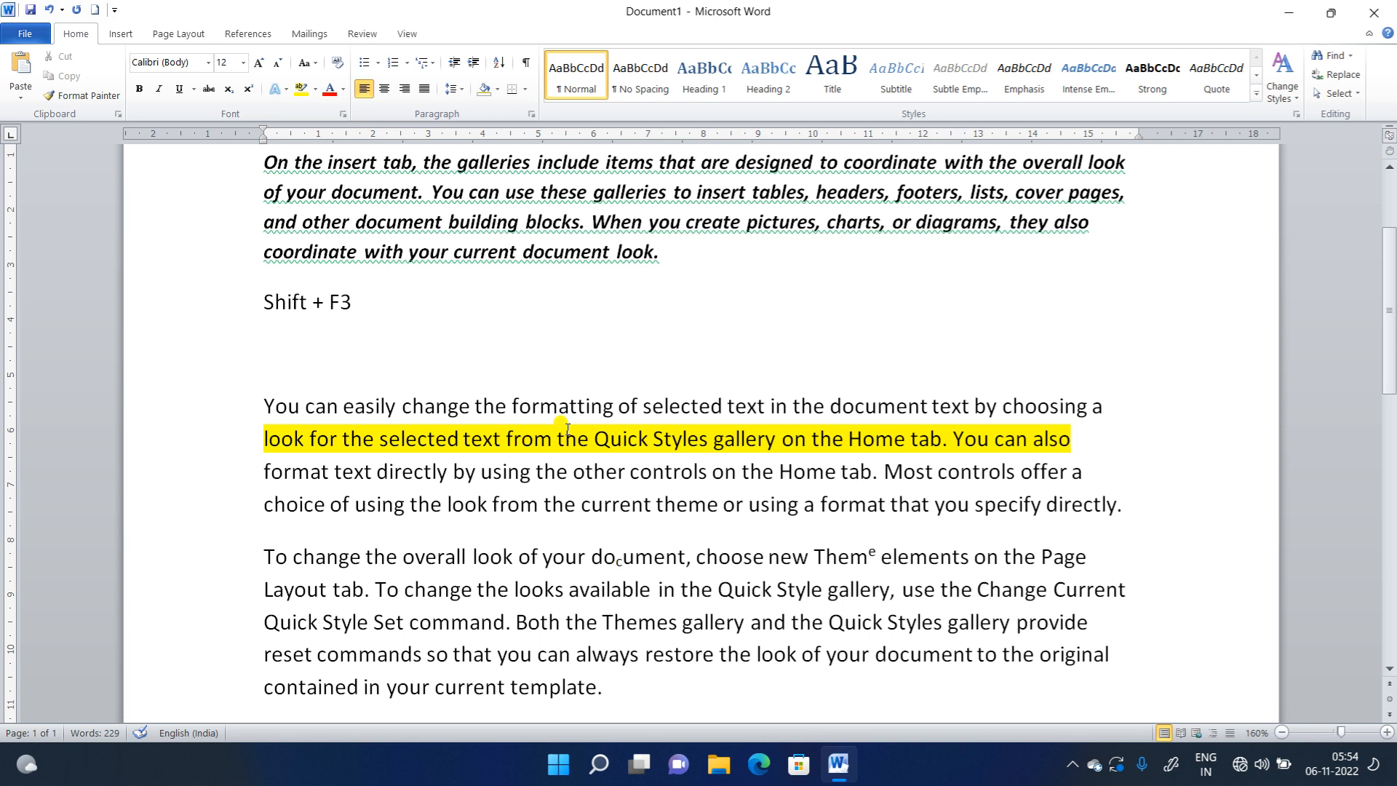
- Highlight the line starting with "choice of using the look from the current theme" in green
{"action": "scroll", "coordinate": [422, 219], "scroll_direction": "down", "scroll_amount": 2}
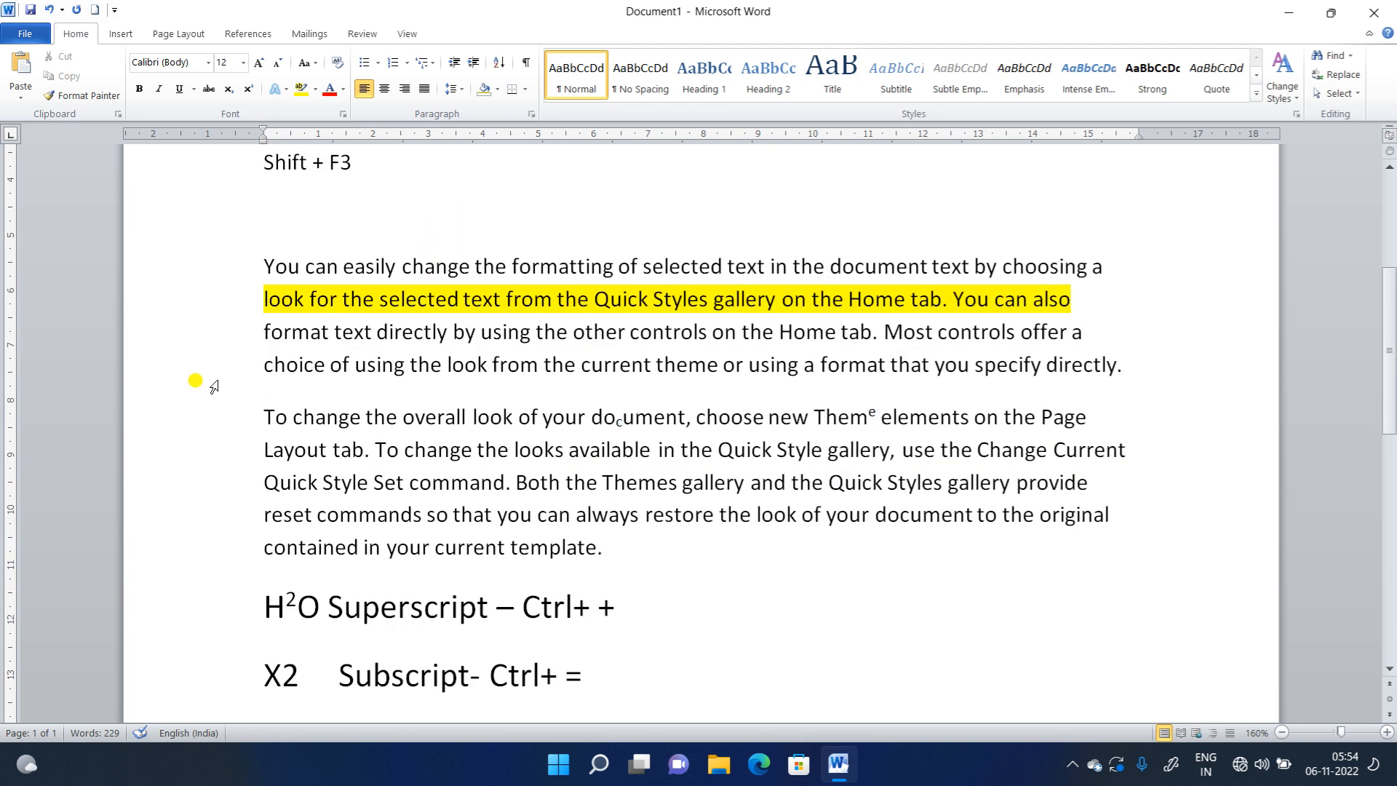
{"action": "left_click", "coordinate": [234, 361]}
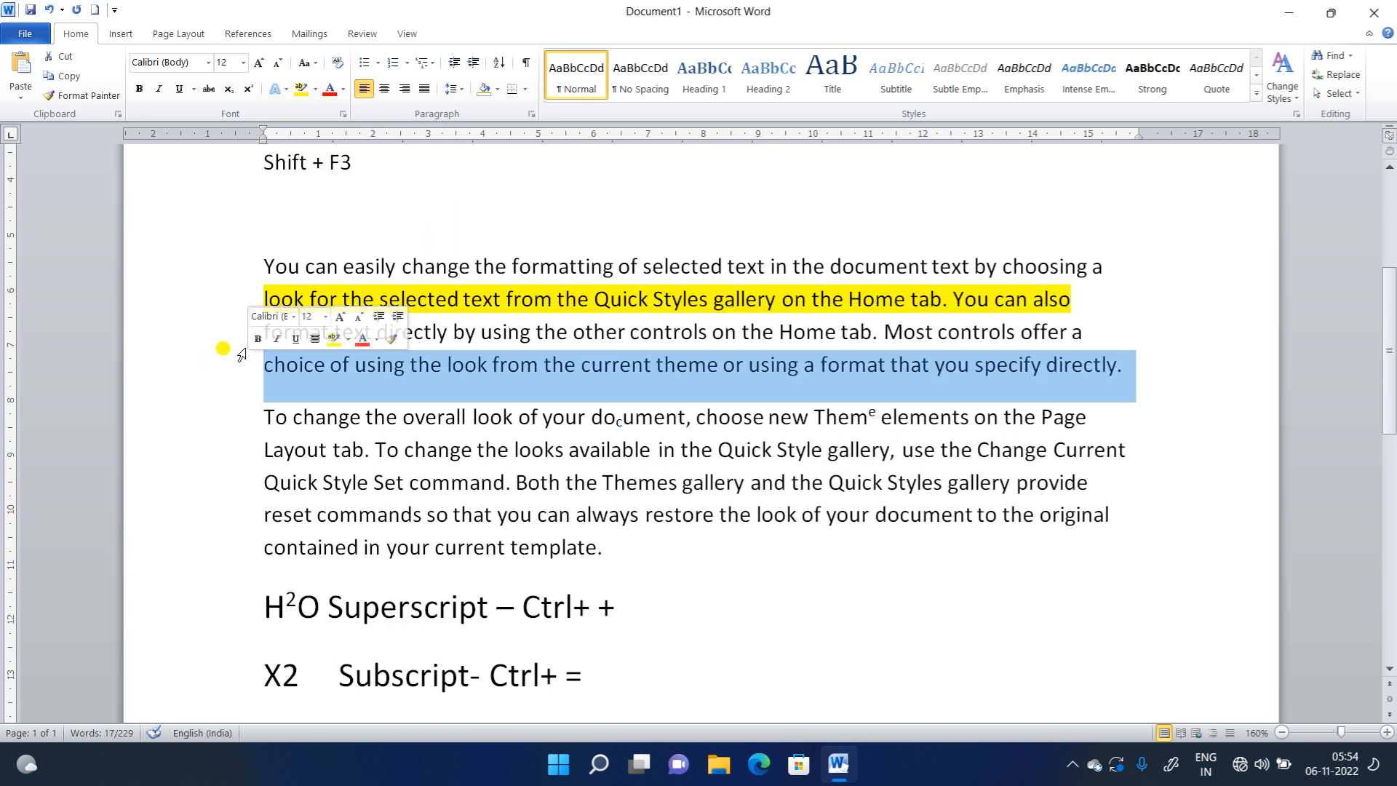
{"action": "left_click", "coordinate": [342, 93]}
{"action": "left_click", "coordinate": [315, 91]}
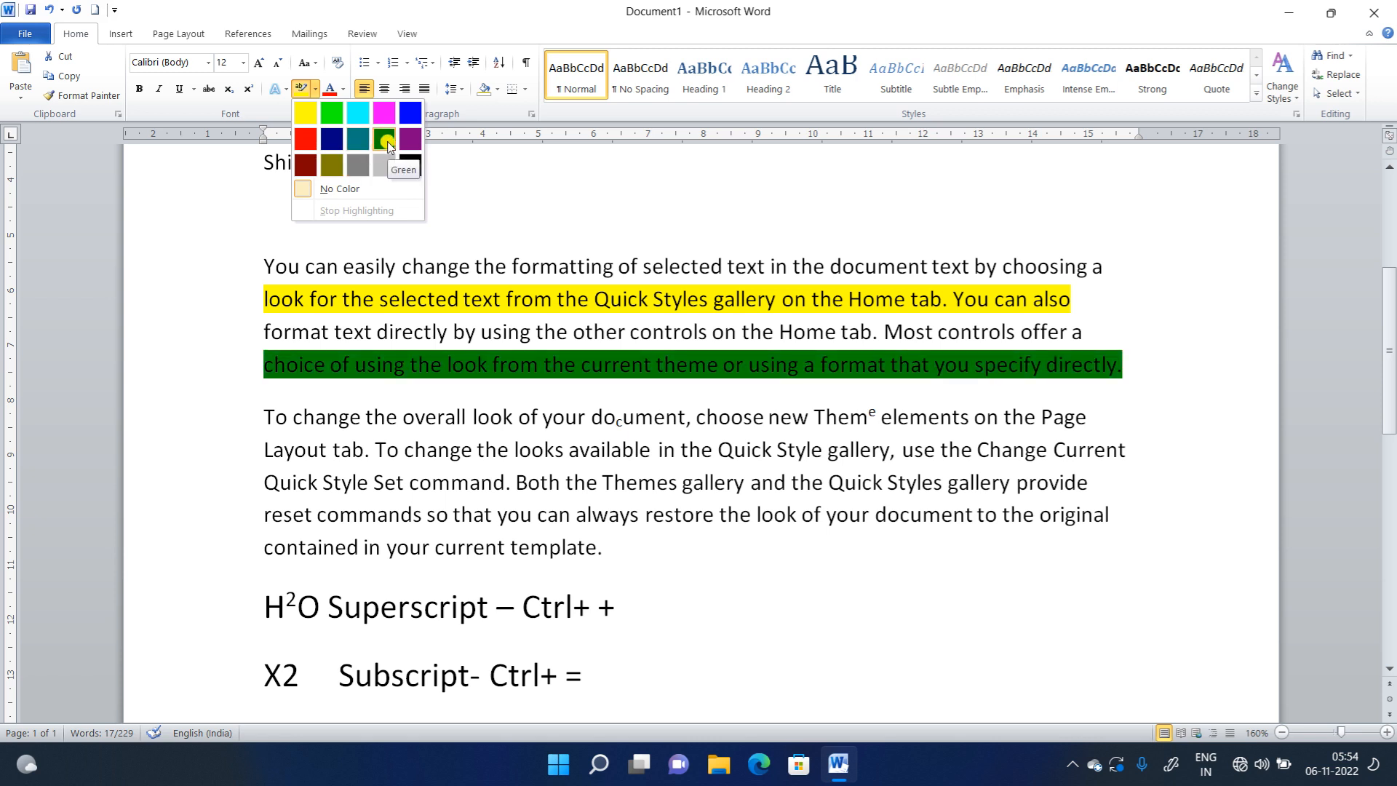
{"action": "left_click", "coordinate": [386, 143]}
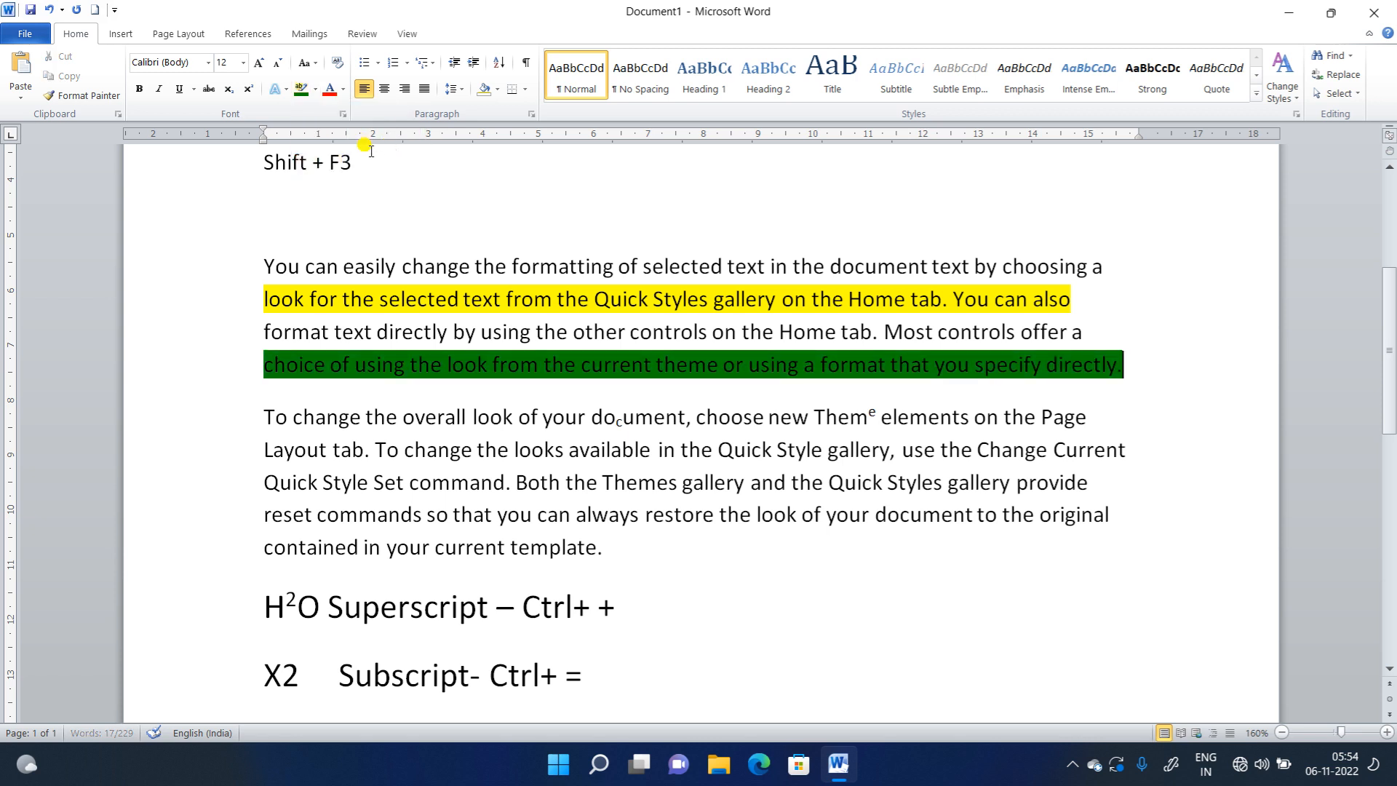
- Remove the yellow highlight from the "look for the selected text" line by setting it to No Color
{"action": "left_click", "coordinate": [211, 299]}
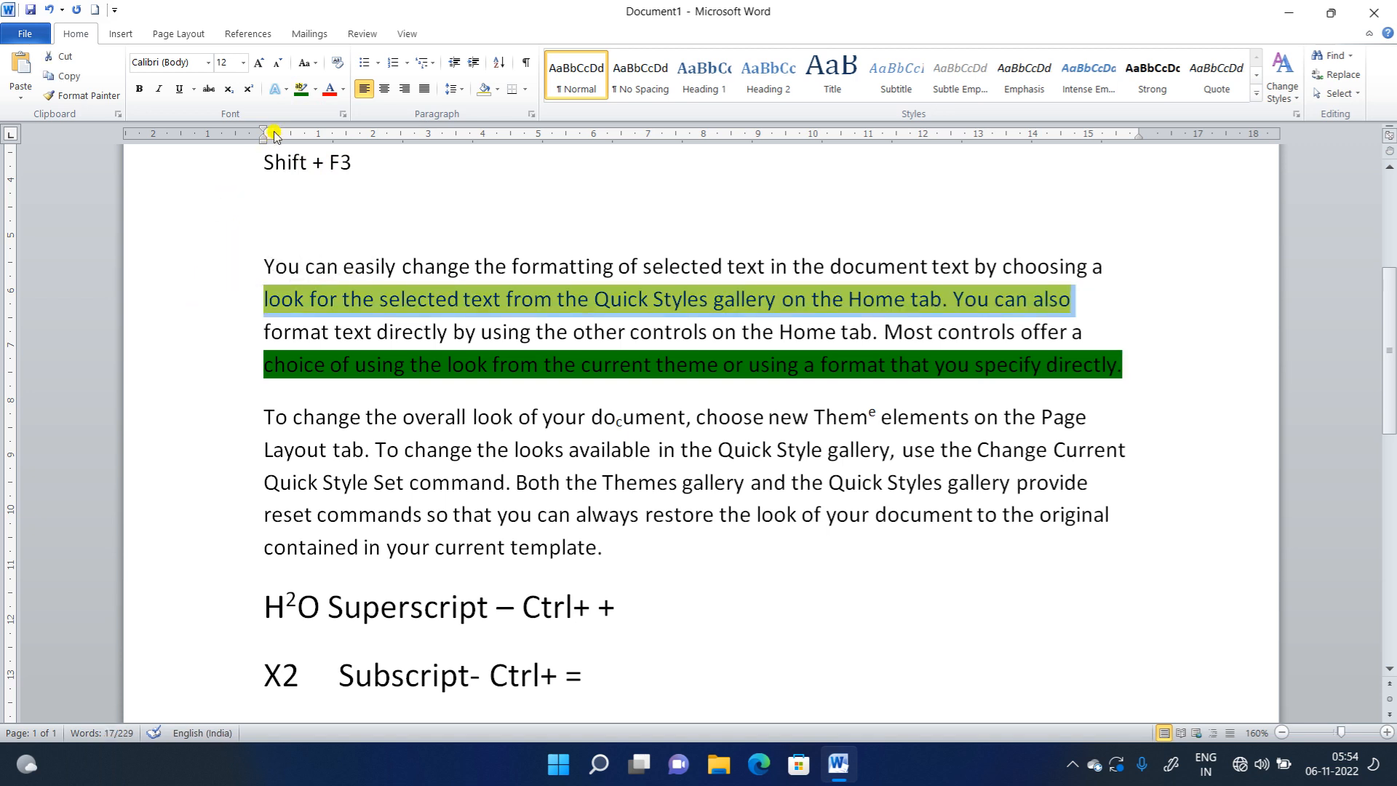
{"action": "left_click", "coordinate": [316, 91]}
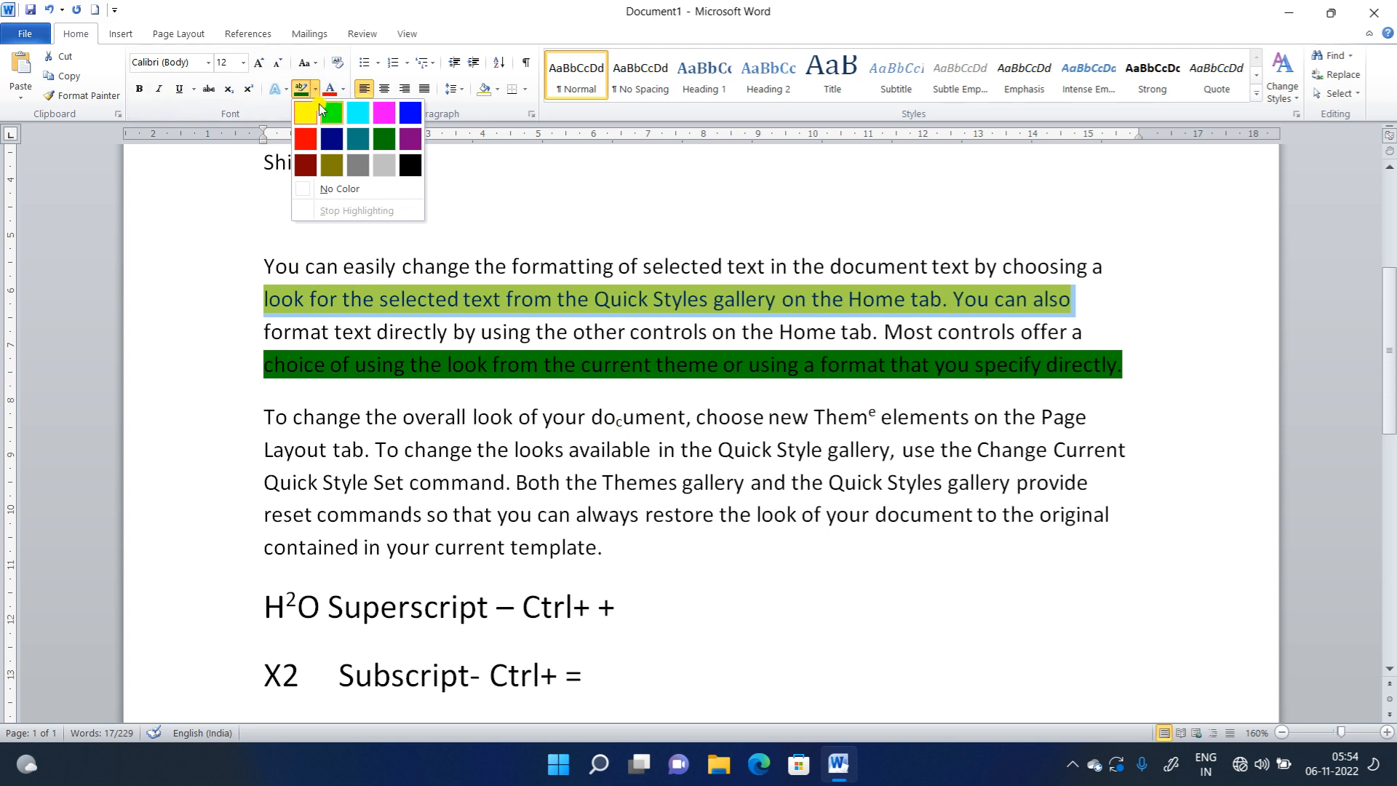
{"action": "left_click", "coordinate": [344, 190]}
{"action": "key", "text": "Right"}
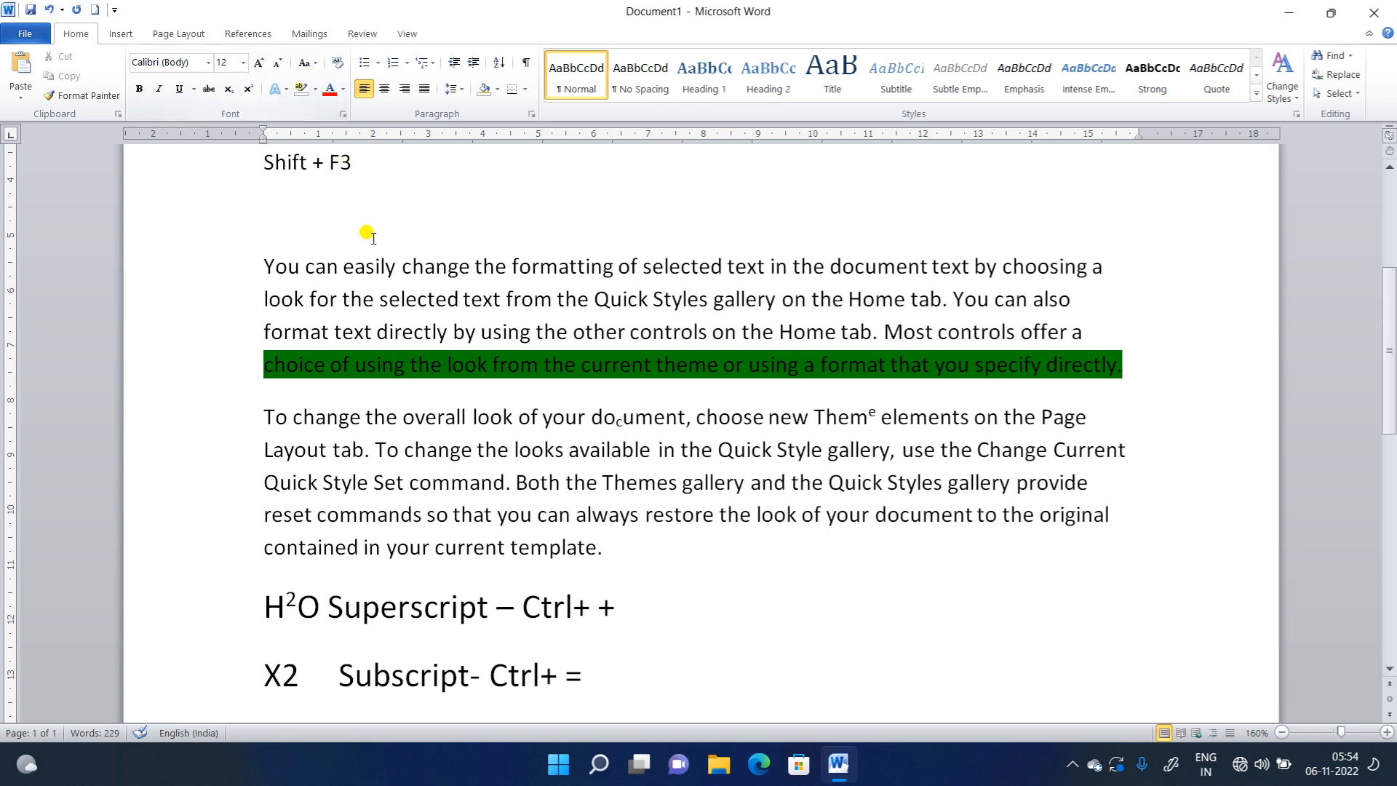
- Change the font colour of the whole "To change the overall look" paragraph to standard light blue
{"action": "scroll", "coordinate": [374, 277], "scroll_direction": "down", "scroll_amount": 2}
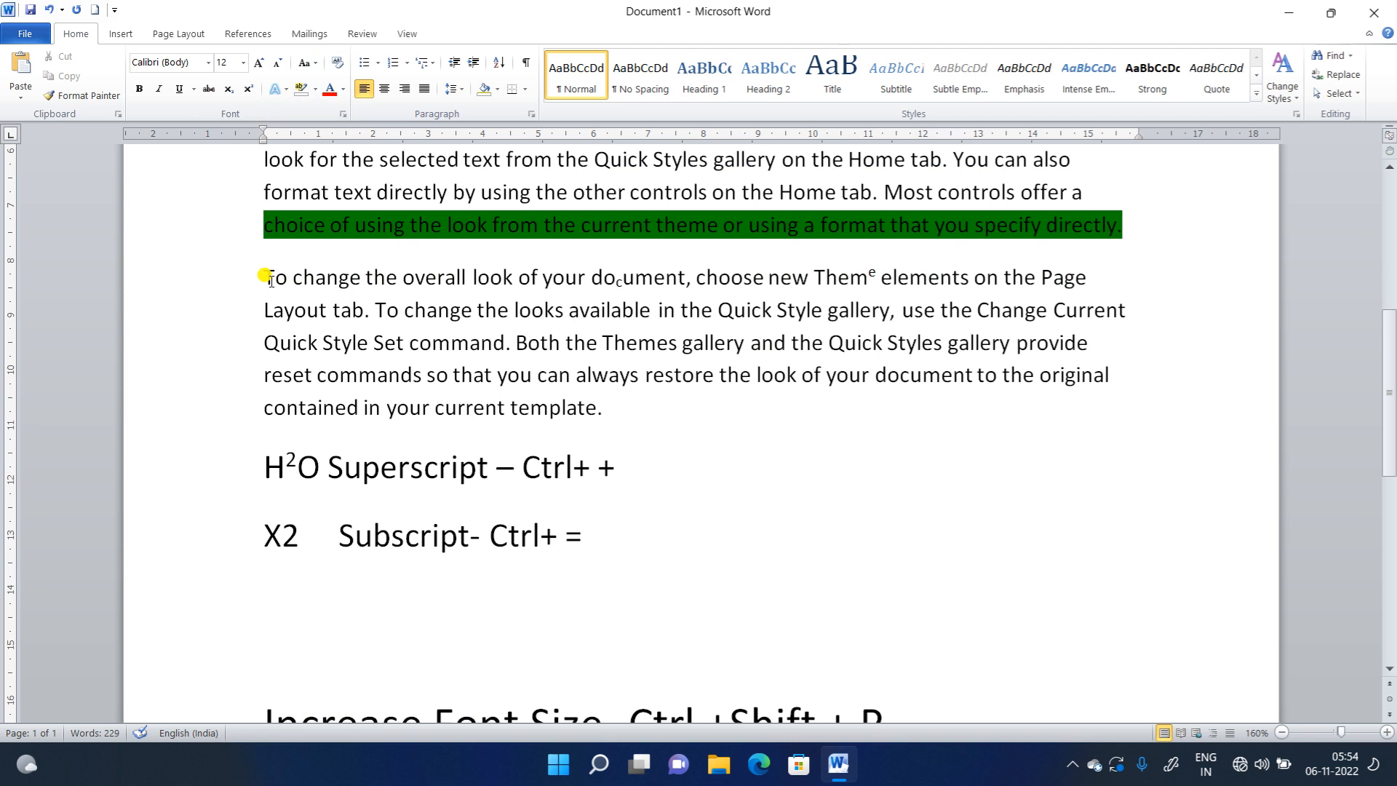
{"action": "left_click_drag", "start_coordinate": [263, 277], "coordinate": [611, 397]}
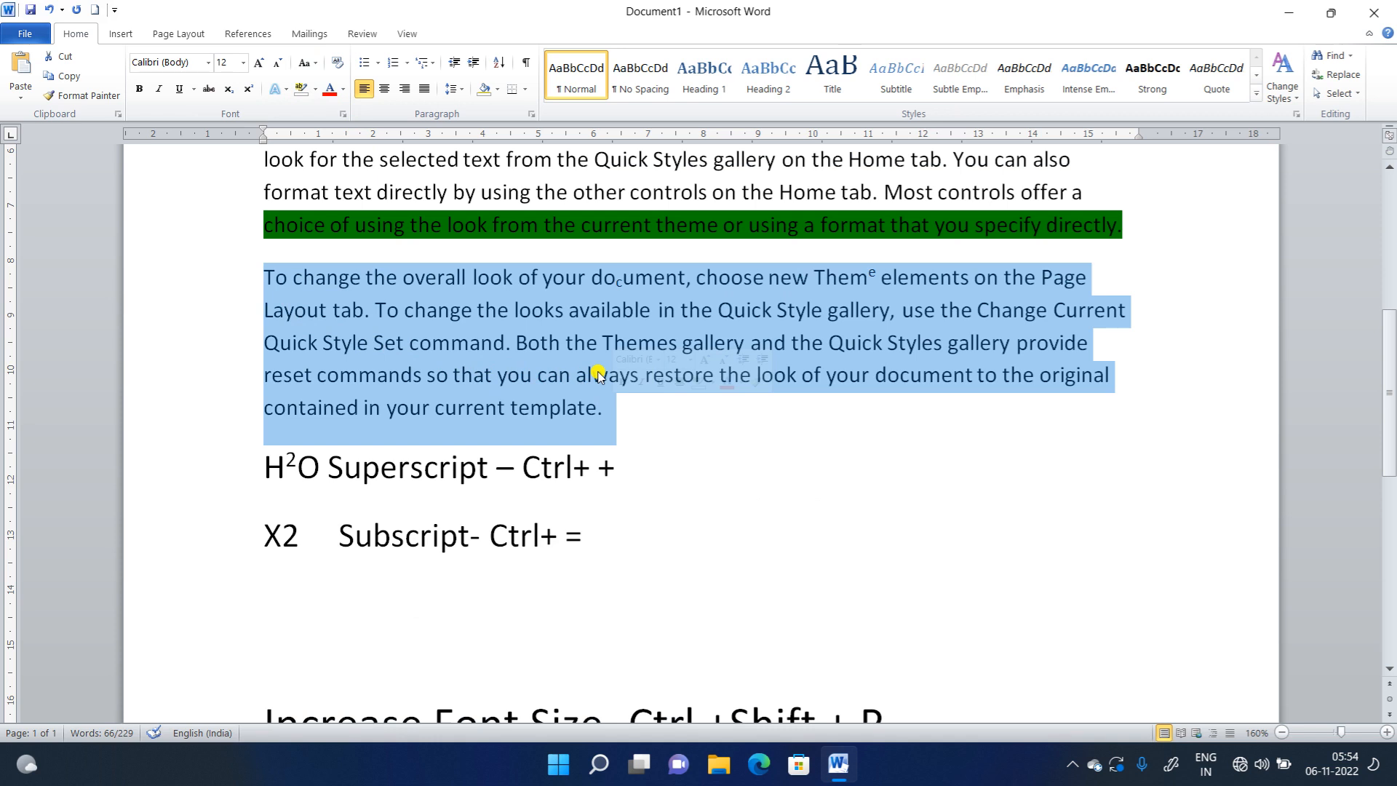
{"action": "left_click", "coordinate": [345, 94]}
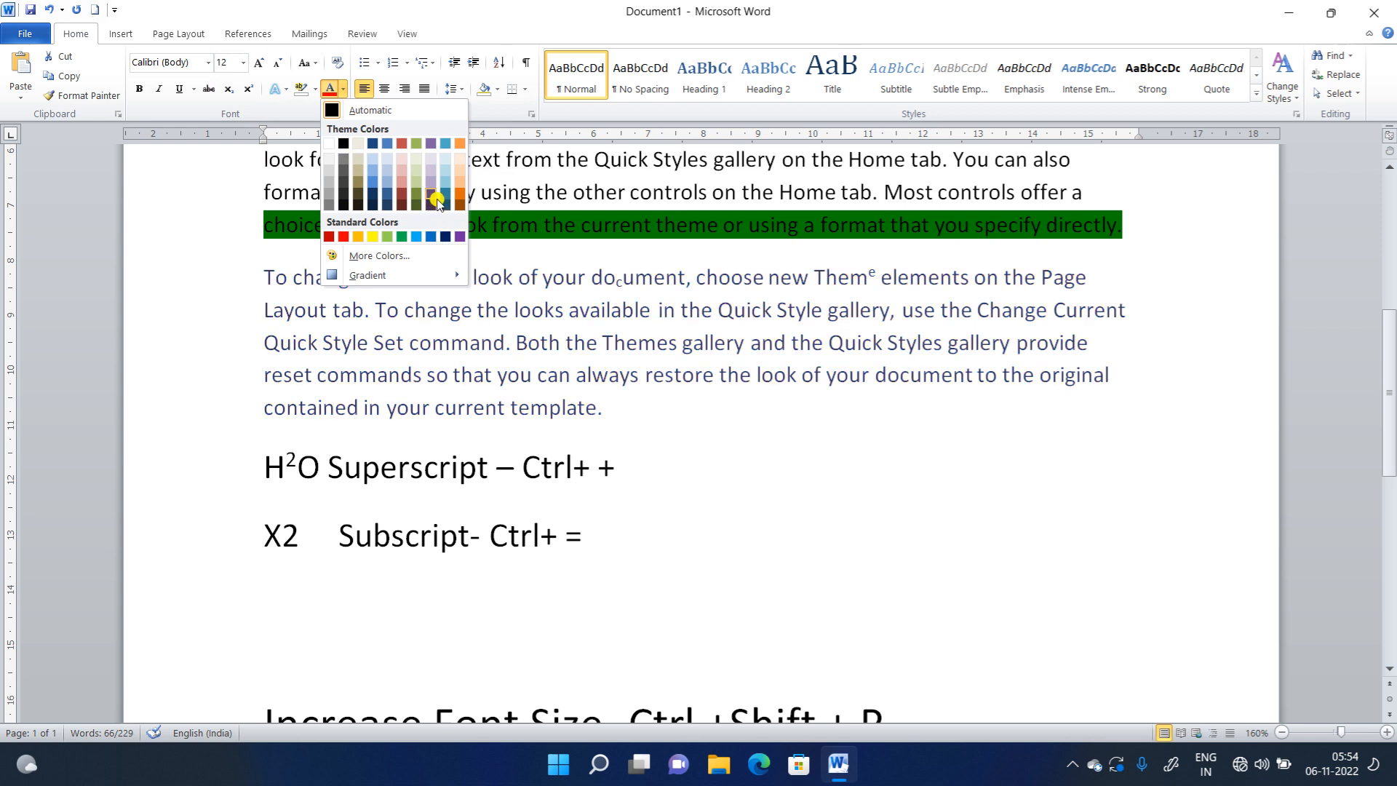
{"action": "mouse_move", "coordinate": [404, 277]}
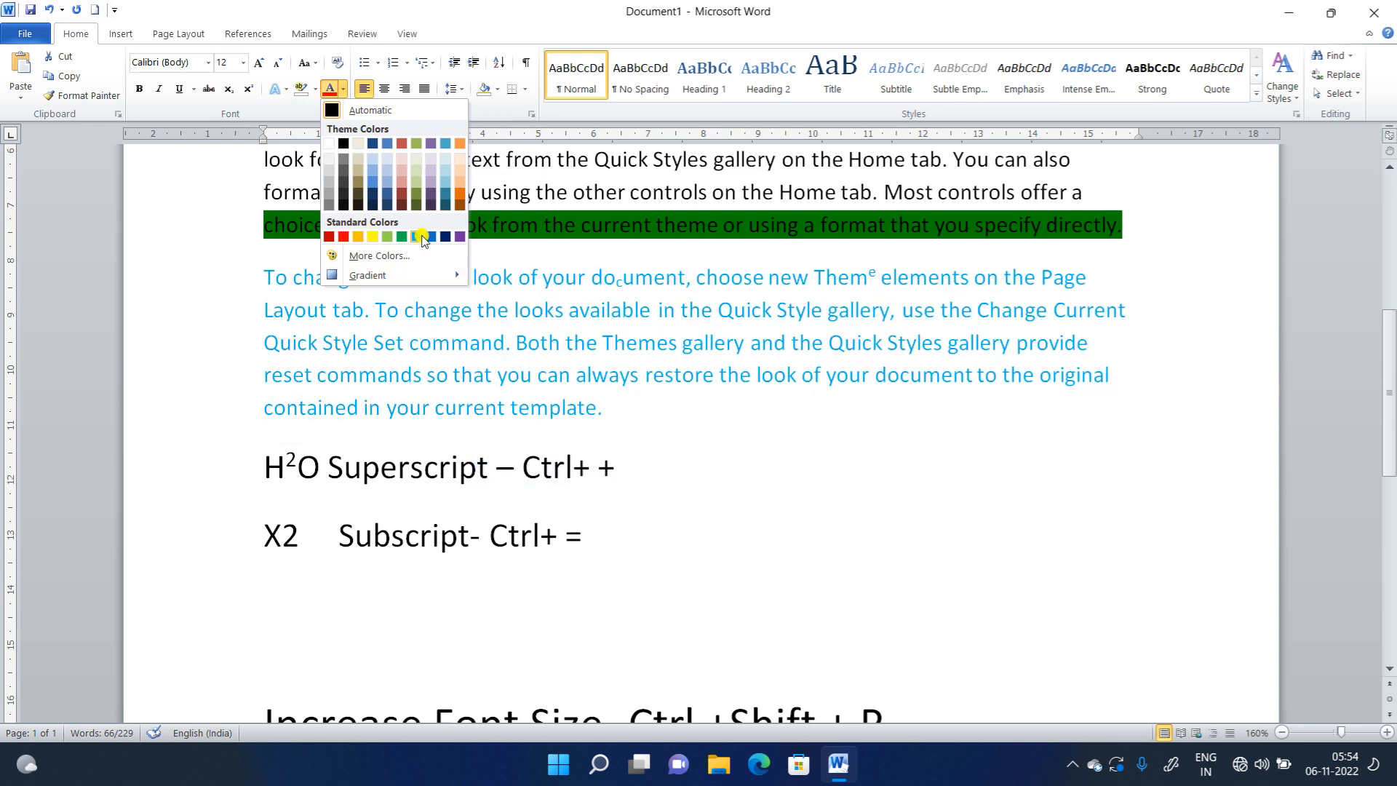
{"action": "left_click", "coordinate": [425, 238]}
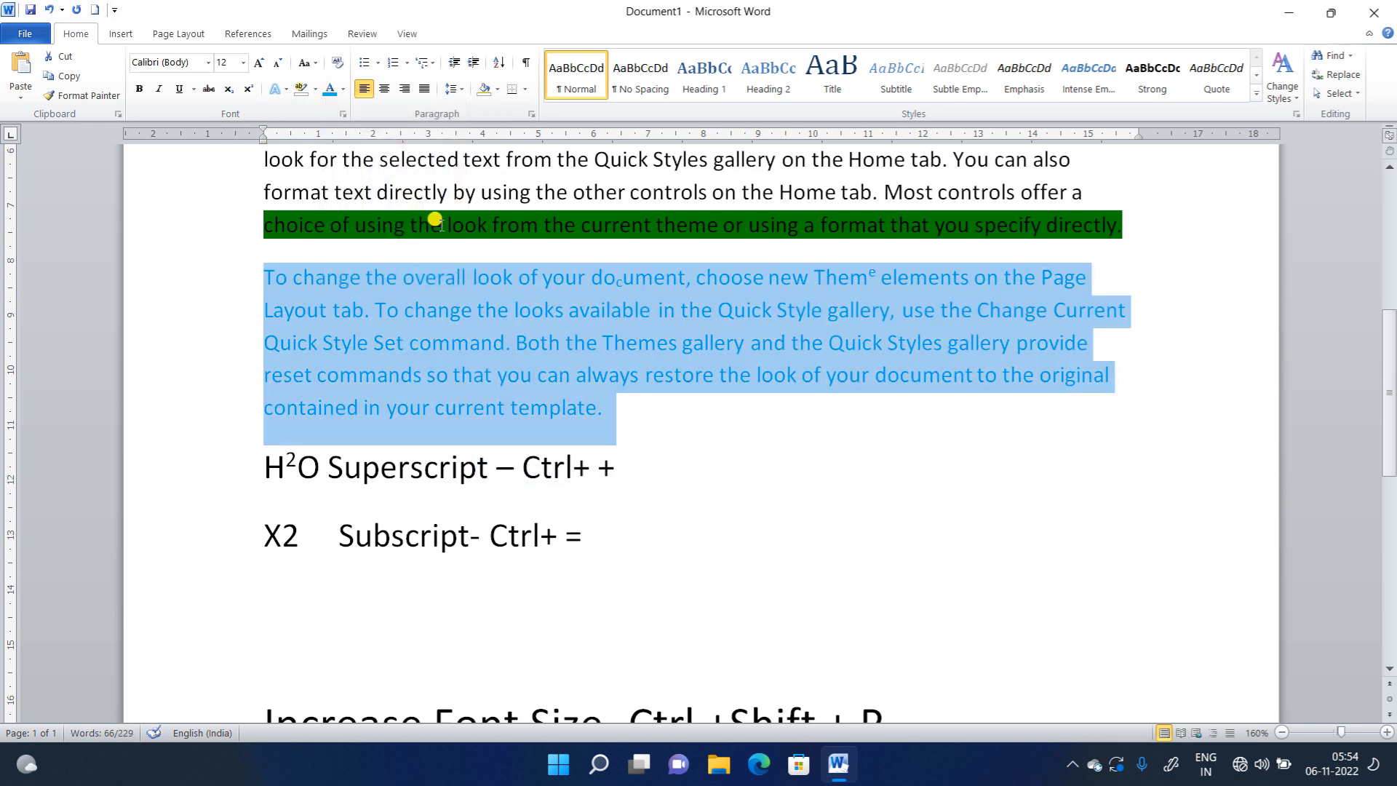
{"action": "scroll", "coordinate": [434, 220], "scroll_direction": "up", "scroll_amount": 5}
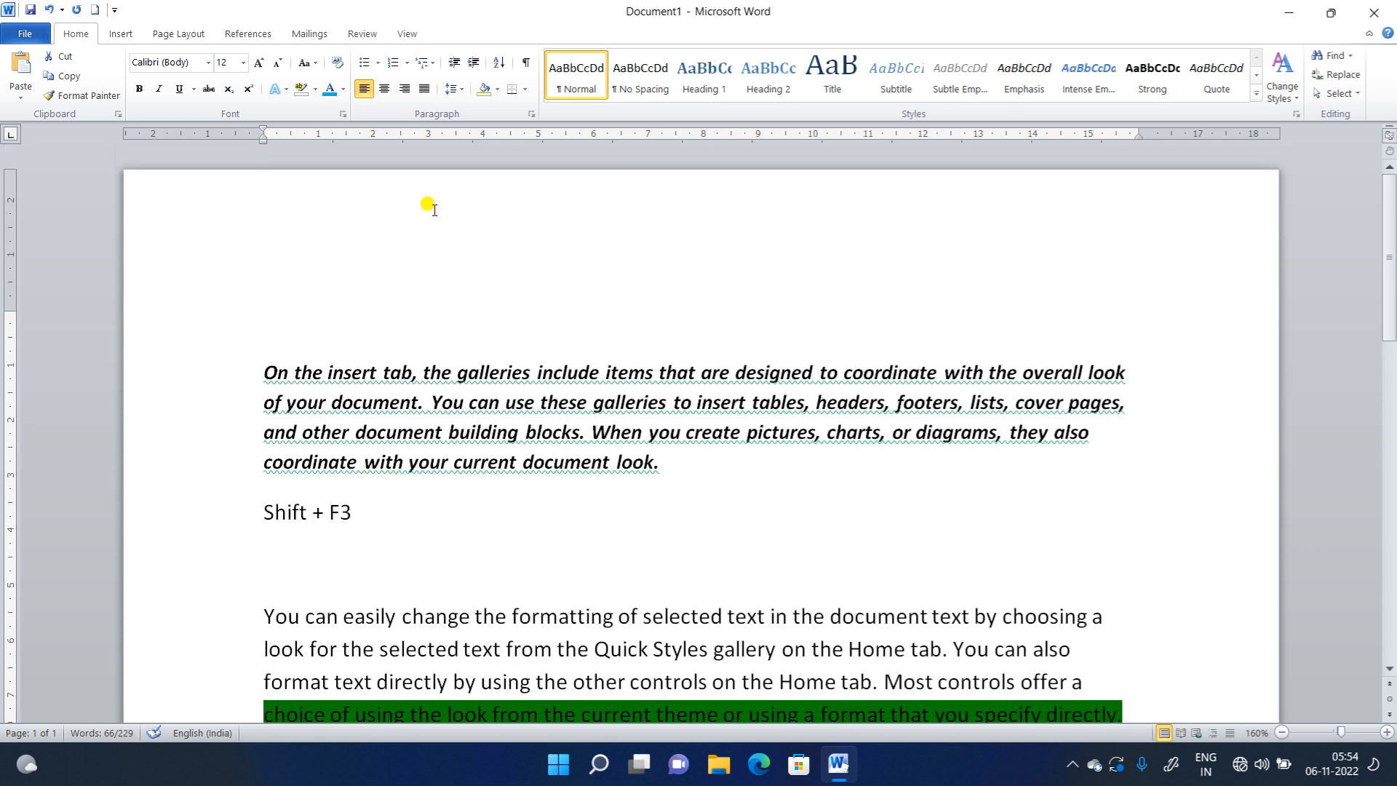